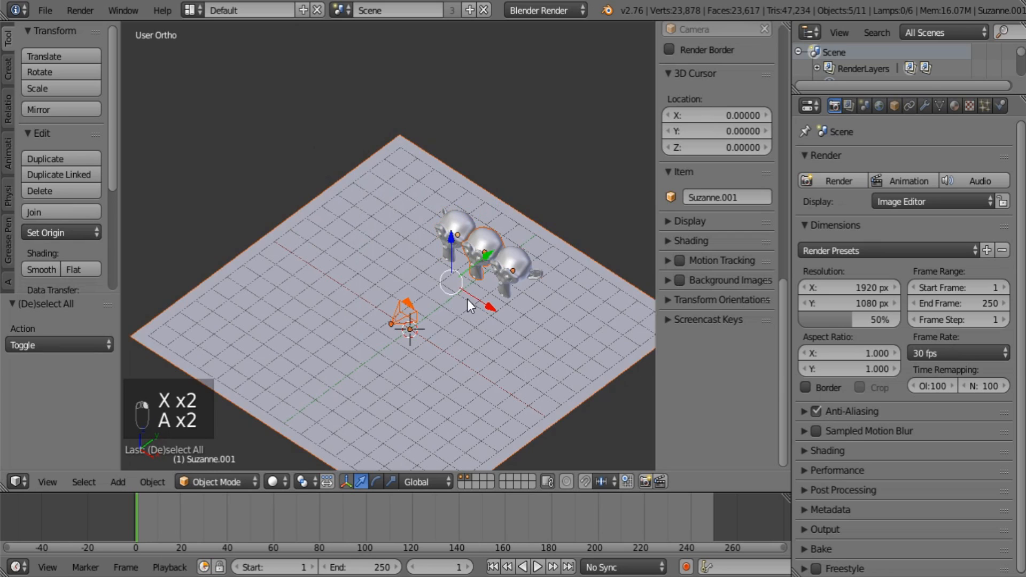
Deselect the camera and ground plane, then delete the three monkey heads
key(c)
middle_click(395, 325)
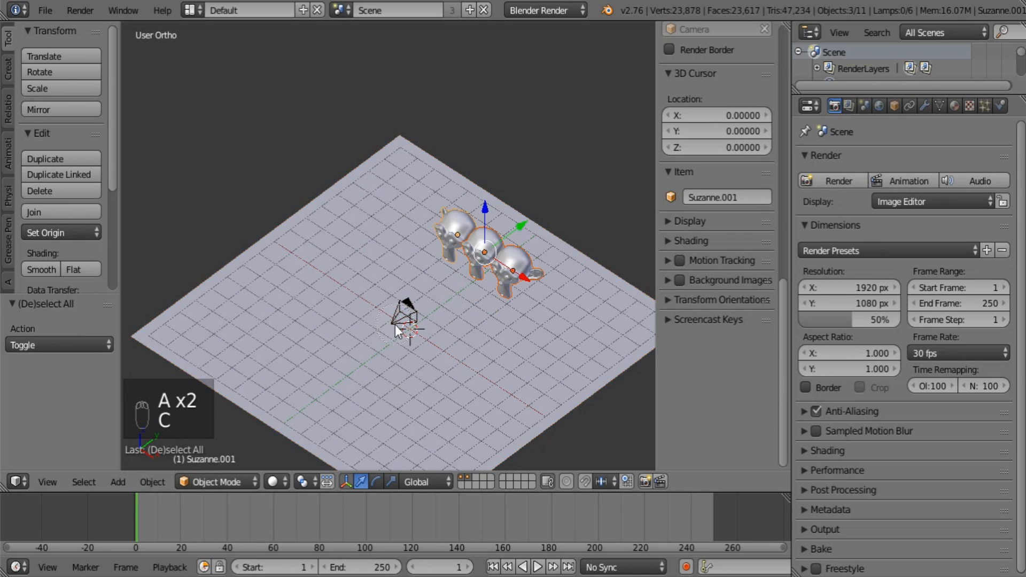
right_click(396, 325)
key(x)
click(488, 327)
Delete the large ground plane from the scene
right_click(489, 327)
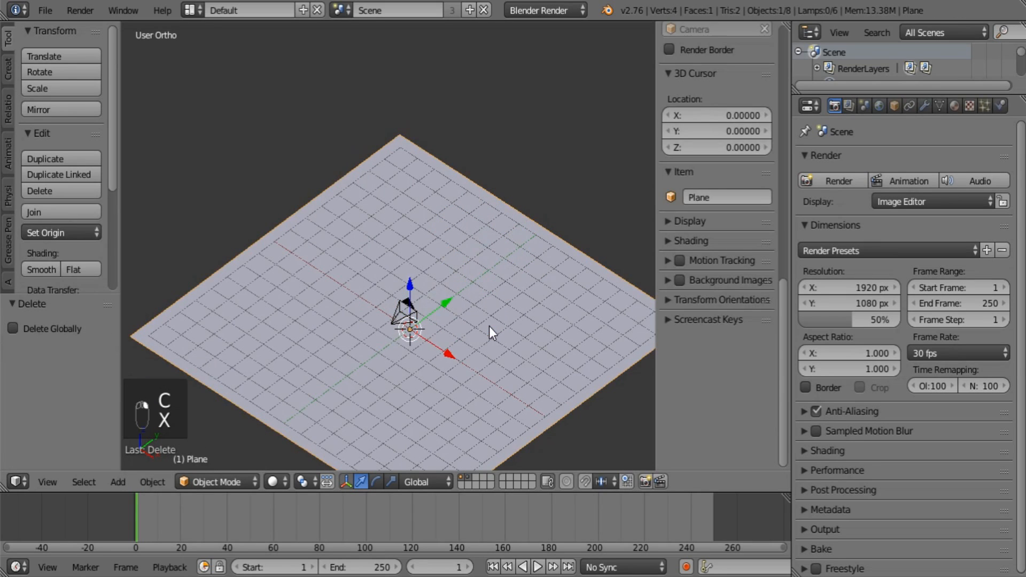
key(x)
key(x)
Unhide the six Hemi lamps in the Outliner and make them selectable
drag(917, 93, 908, 370)
drag(992, 117, 994, 246)
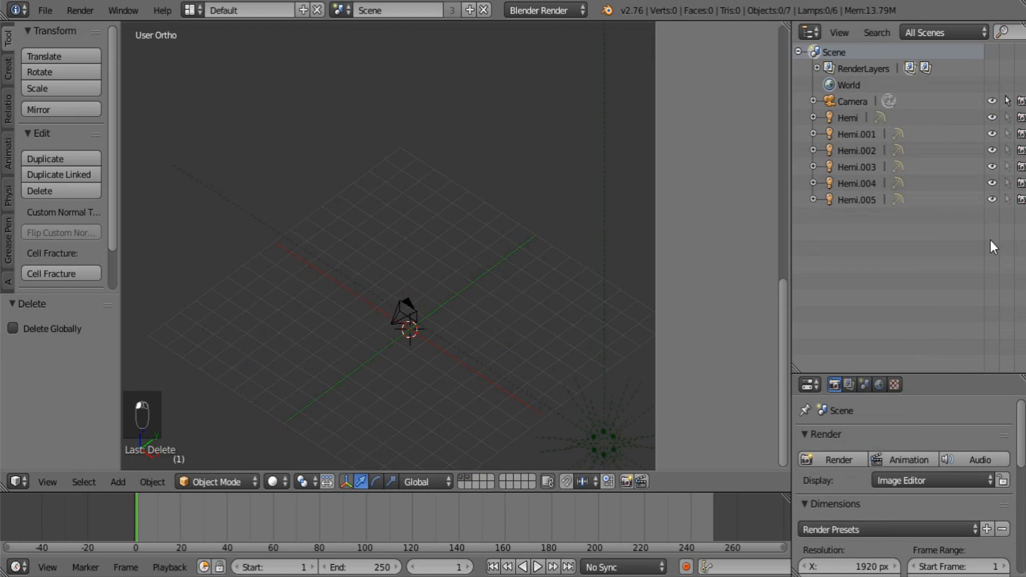
drag(1007, 119, 1009, 225)
Delete all six lamps, Hemi through Hemi.005, leaving the camera in the scene
click(845, 121)
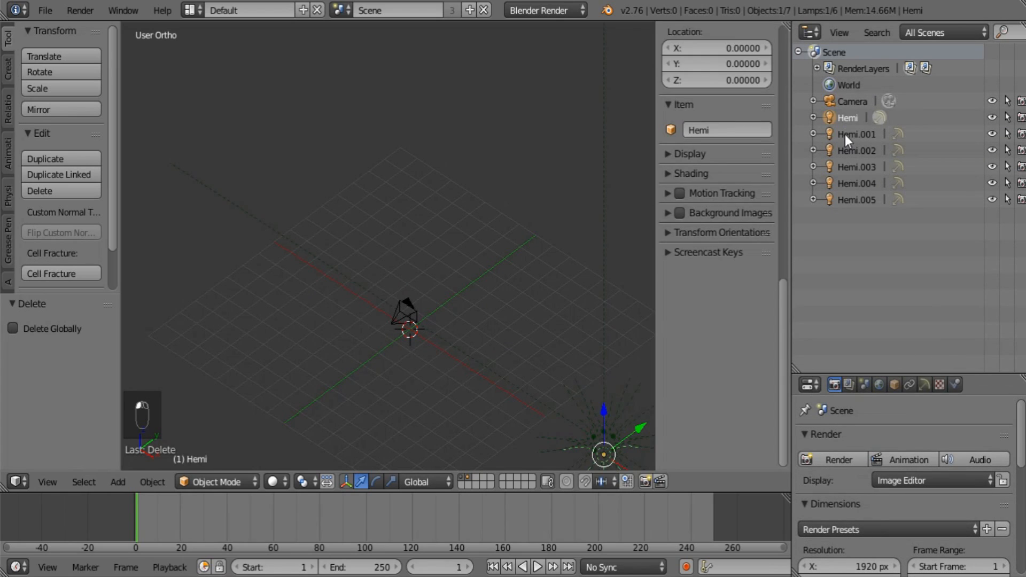
ctrl+click(845, 134)
ctrl+click(845, 150)
ctrl+click(849, 167)
ctrl+click(849, 183)
ctrl+click(848, 200)
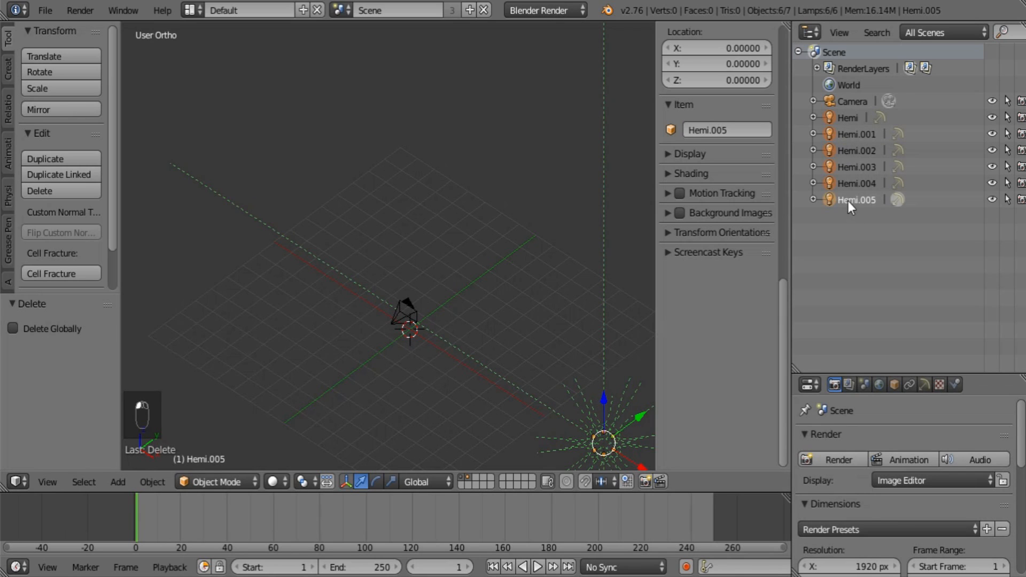
middle_drag(552, 335, 492, 208)
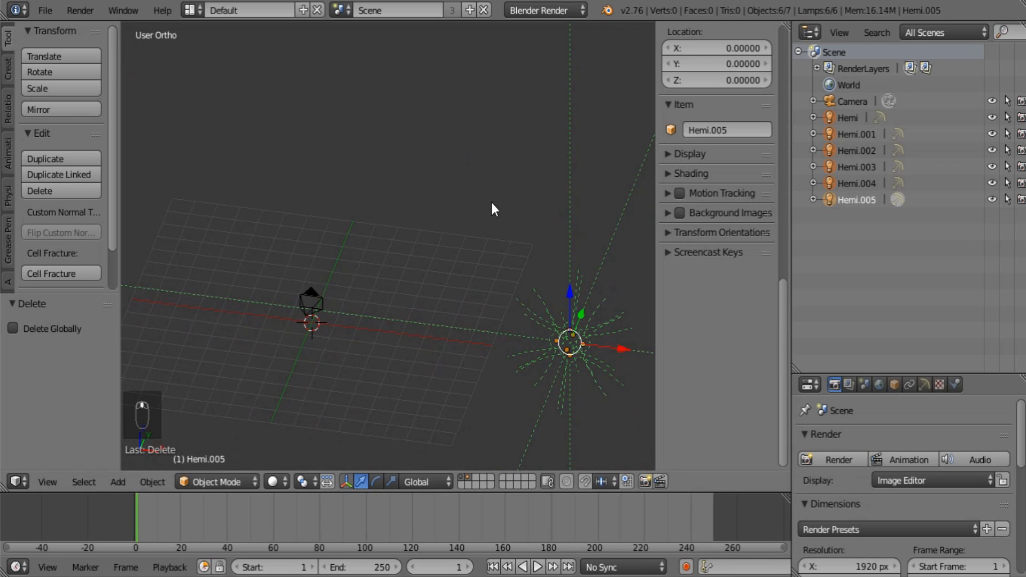
key(x)
click(492, 202)
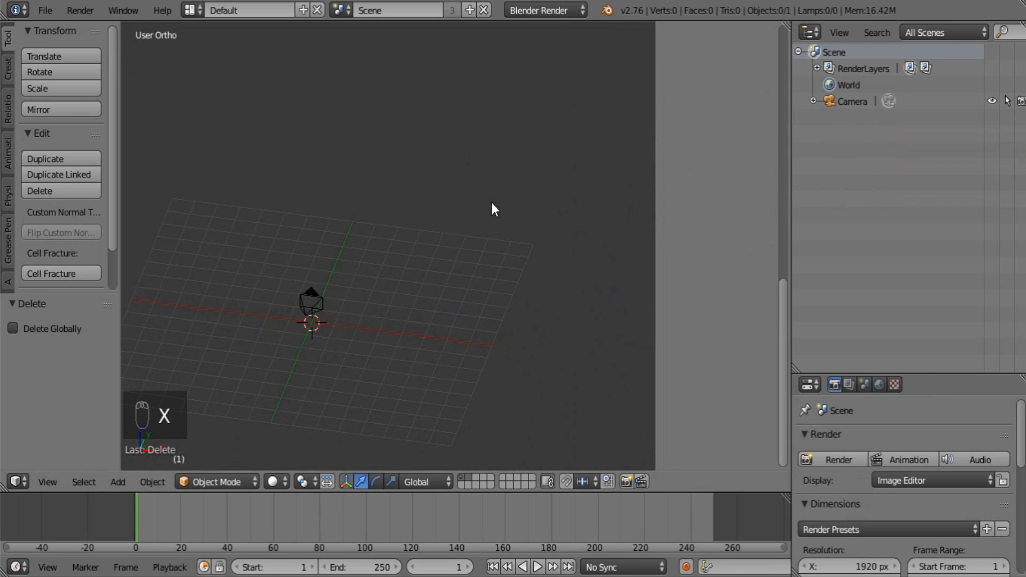
Set the attenuation distance in the world's Gather settings to 0
drag(902, 371, 923, 106)
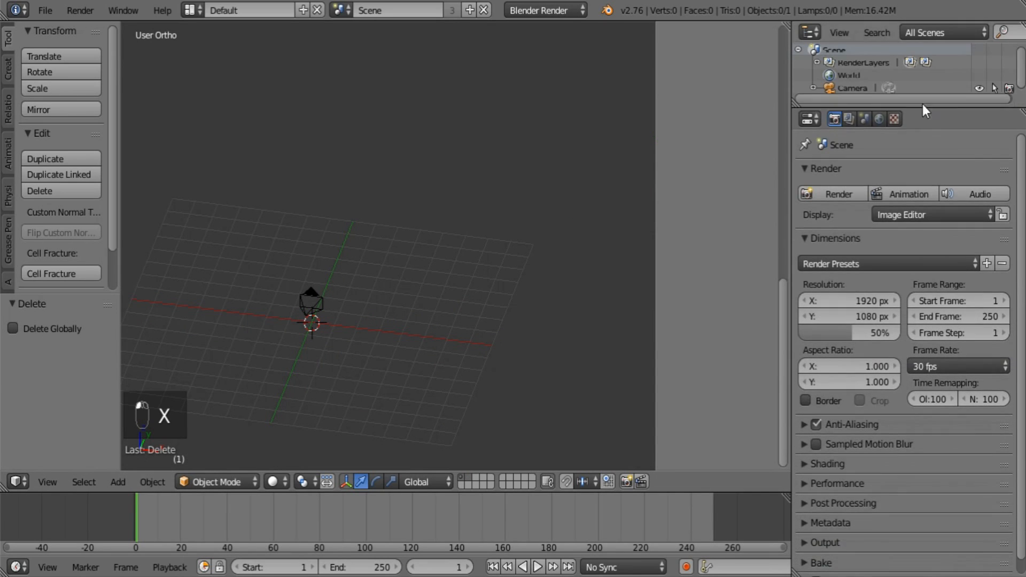
click(878, 119)
scroll(931, 369, down, 8)
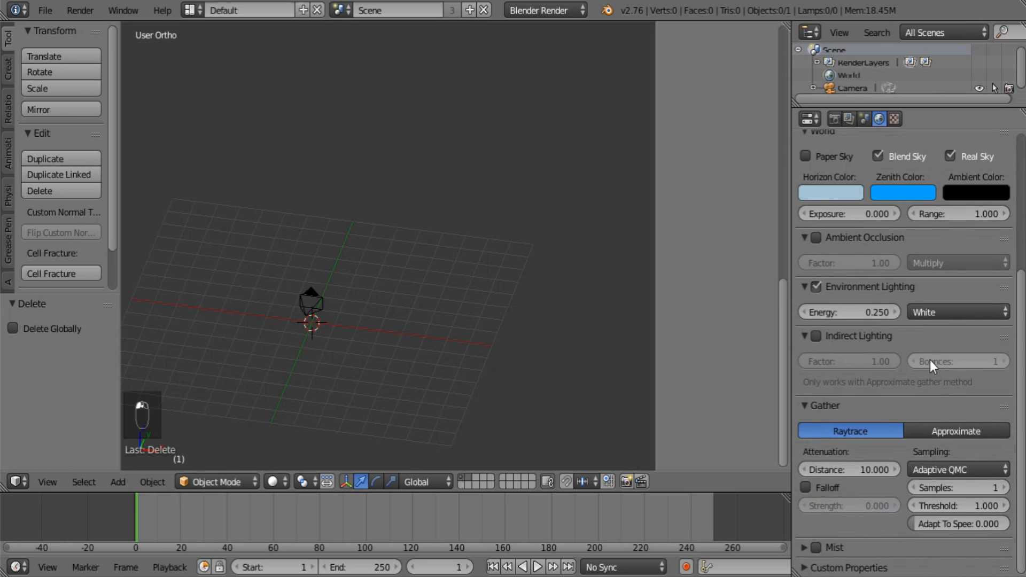
click(854, 468)
text(0)
key(Return)
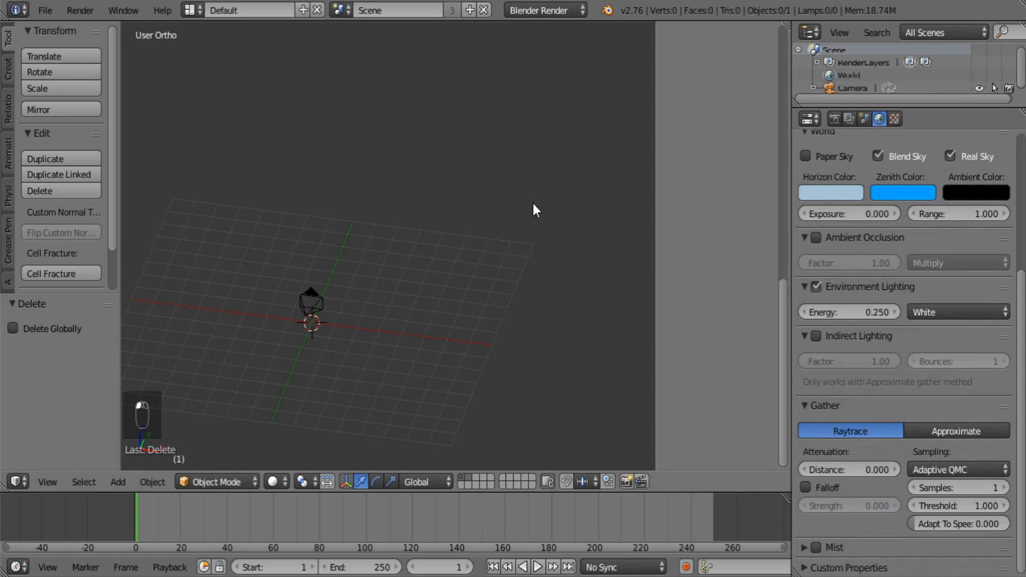
scroll(885, 250, up, 7)
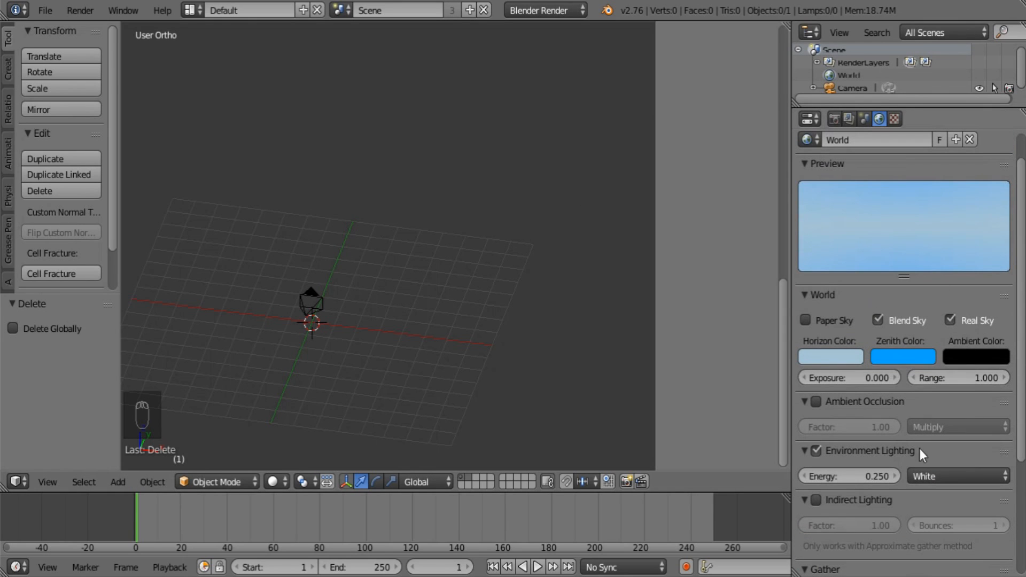
scroll(884, 388, down, 7)
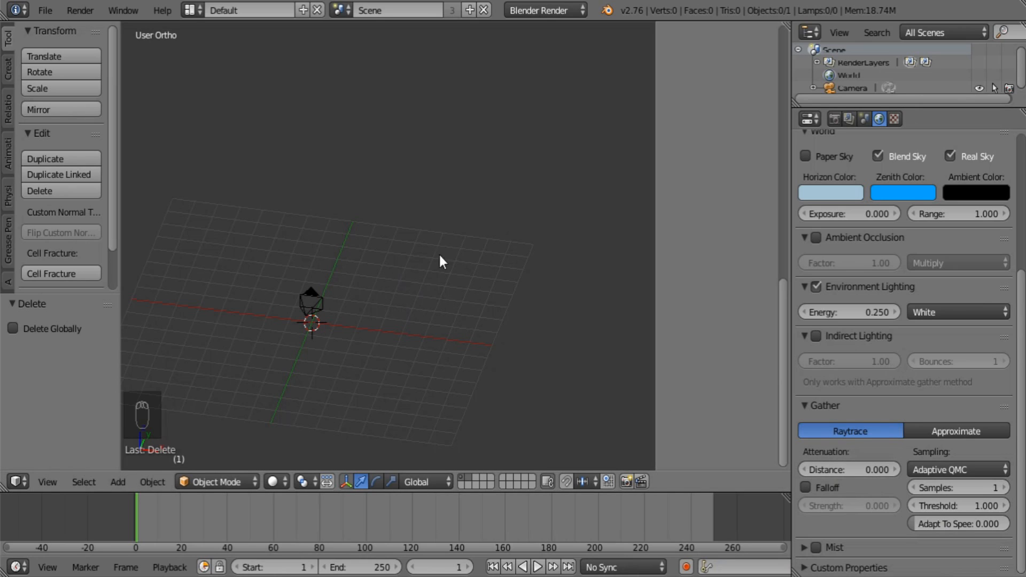
middle_drag(439, 255, 473, 183)
key(shift+a)
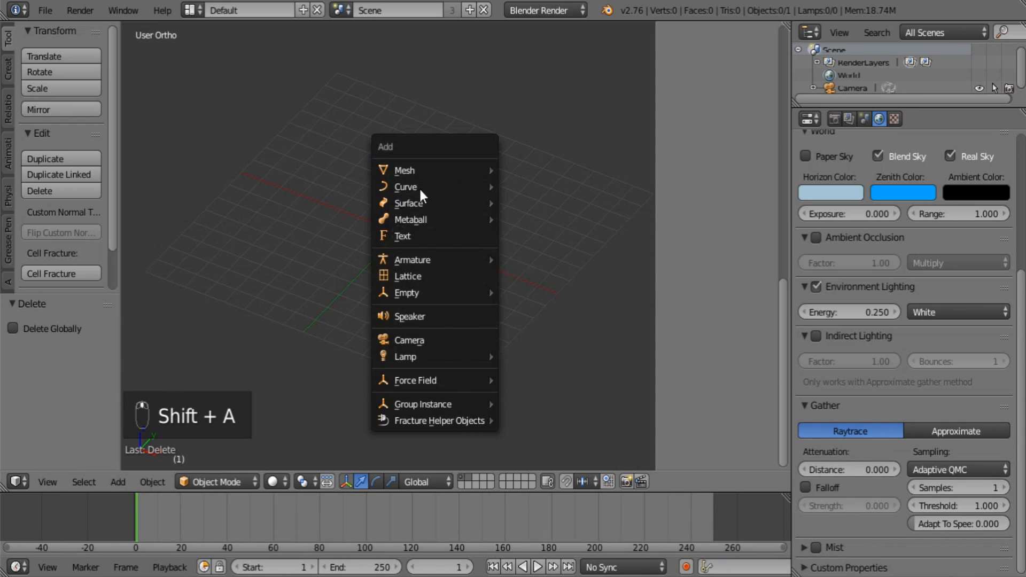
mouse_move(432, 357)
click(540, 357)
key(x)
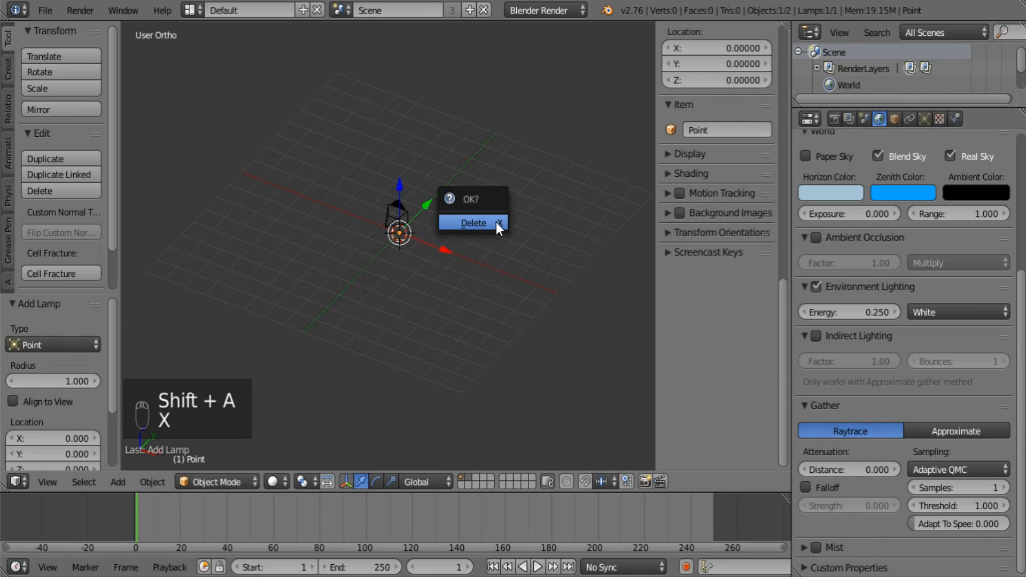
click(496, 222)
Add a Sun lamp at the origin and raise it along Z well above the grid
key(shift+a)
mouse_move(496, 223)
click(562, 243)
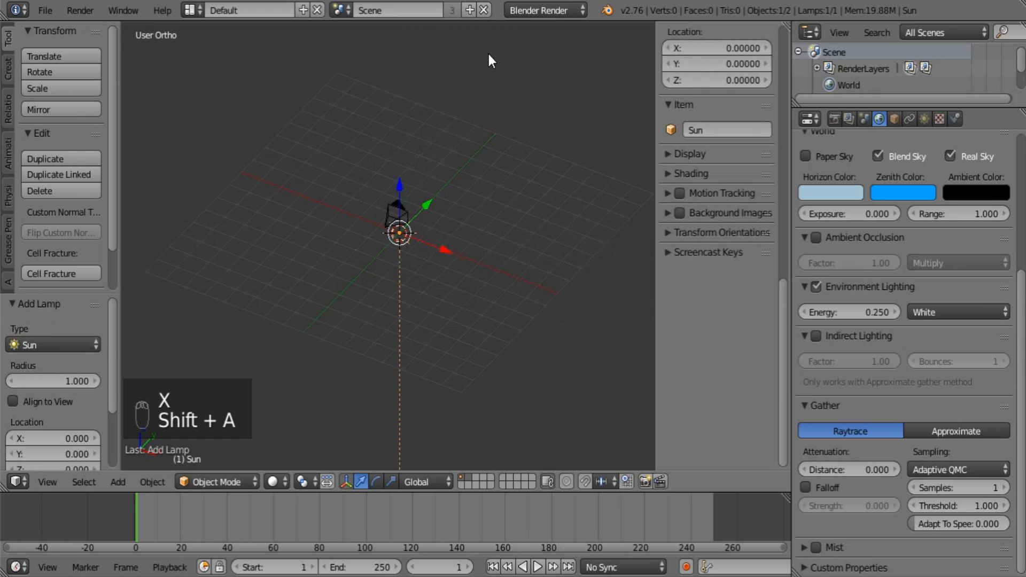
shift+middle_drag(484, 60, 481, 132)
drag(397, 262, 393, 53)
Tilt the sun lamp by about 48° in the side view, then rotate it about -17° around global Z
middle_drag(427, 183, 447, 155)
shift+middle_drag(448, 154, 503, 194)
key(r)
click(431, 279)
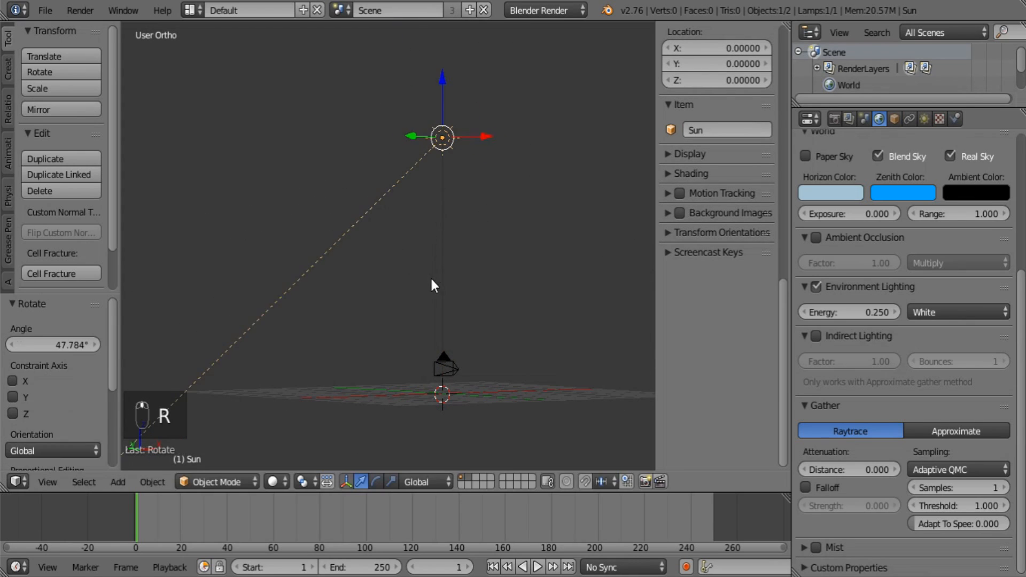
middle_drag(431, 277, 546, 222)
key(r)
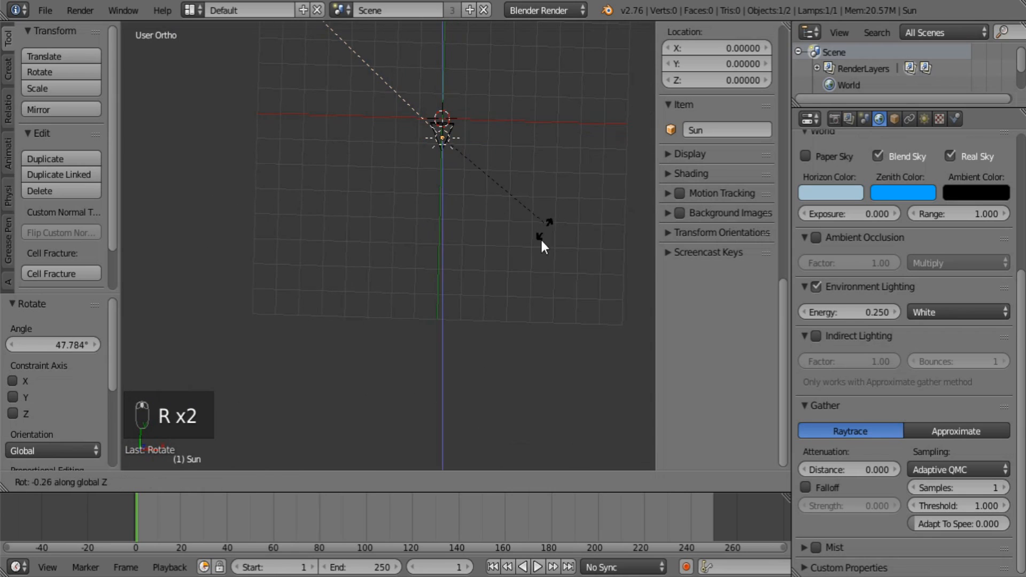
click(520, 278)
middle_drag(520, 278, 500, 272)
Set the sun lamp's ray shadow soft size to 0 and its adaptive sampling threshold to 1
click(924, 119)
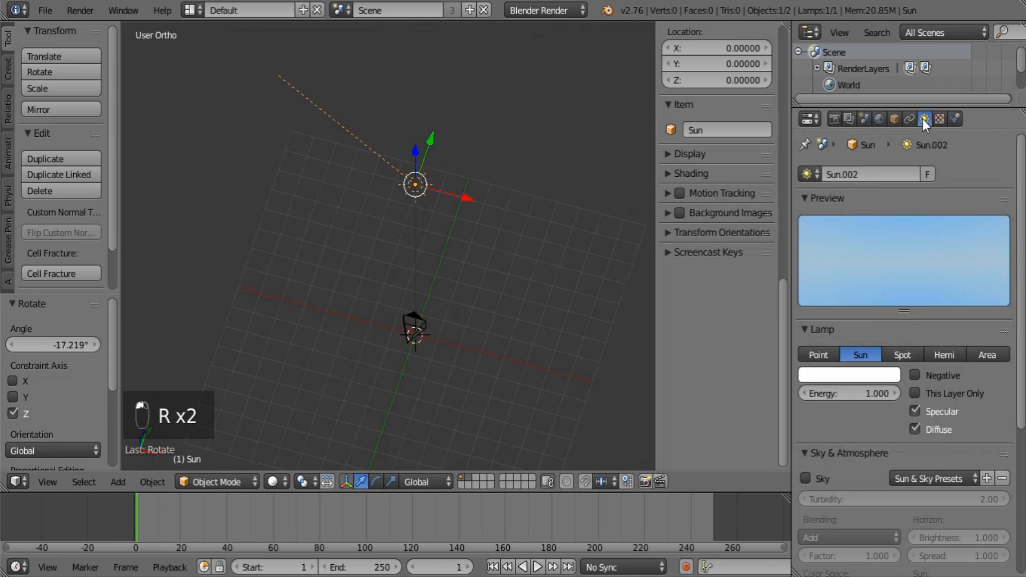
scroll(971, 330, down, 3)
scroll(962, 331, down, 12)
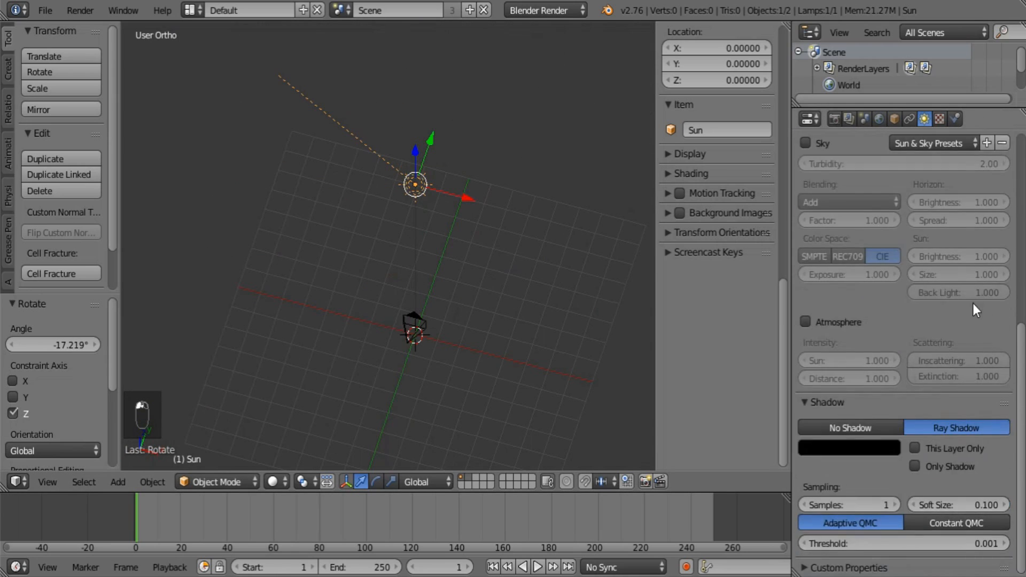
click(965, 504)
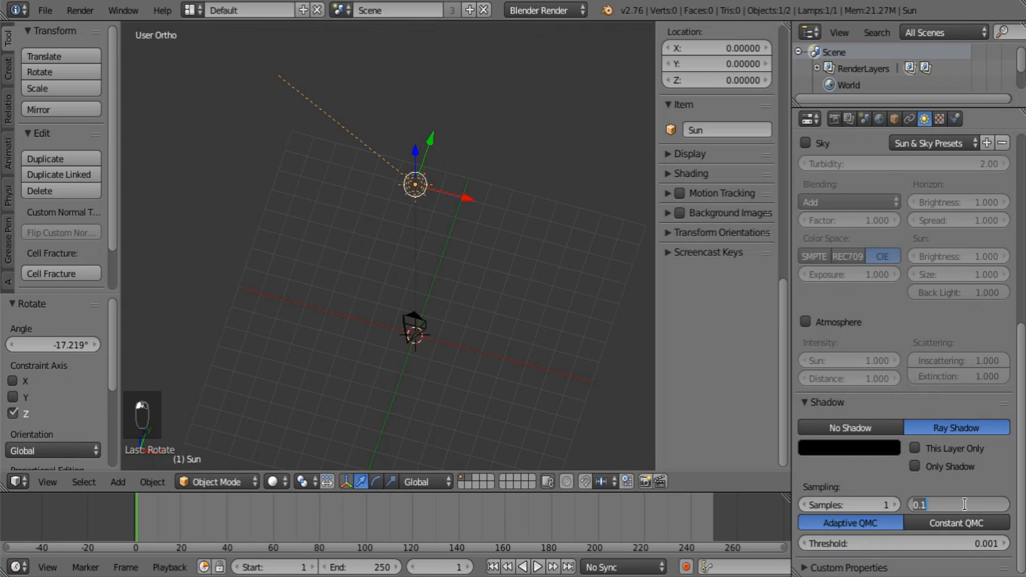
text(0)
key(Return)
click(905, 548)
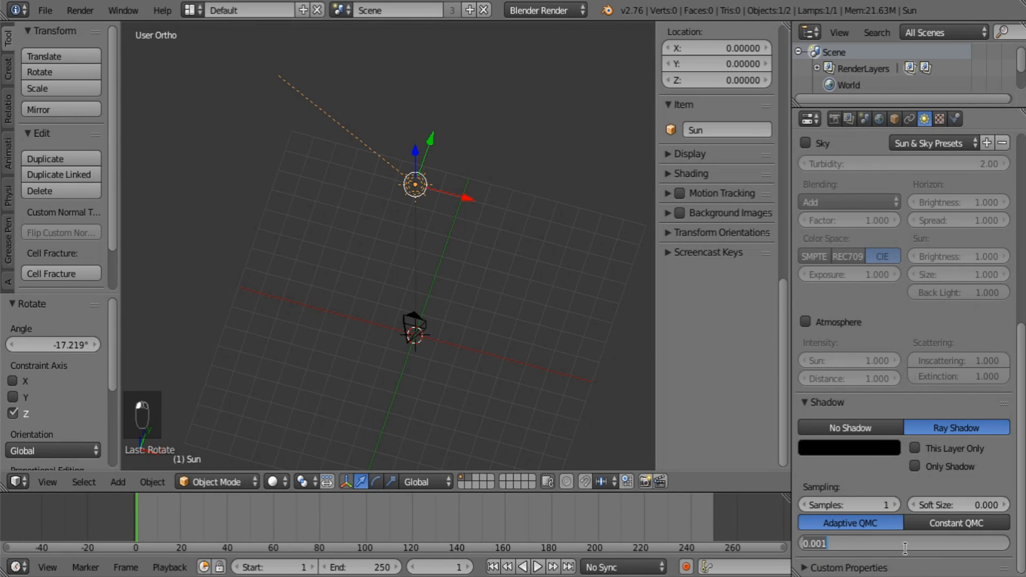
text(1)
key(Return)
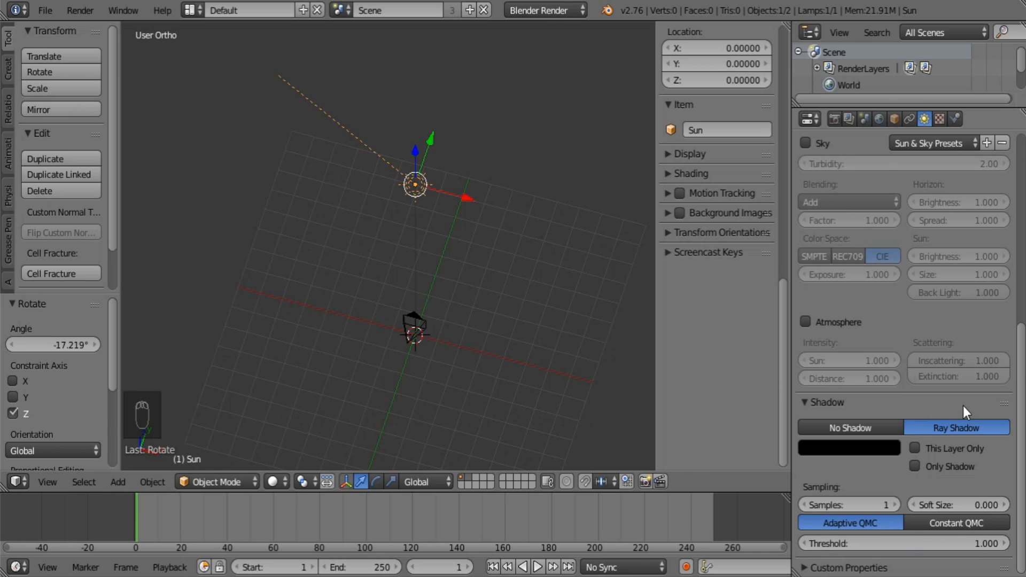
drag(1020, 413, 1023, 122)
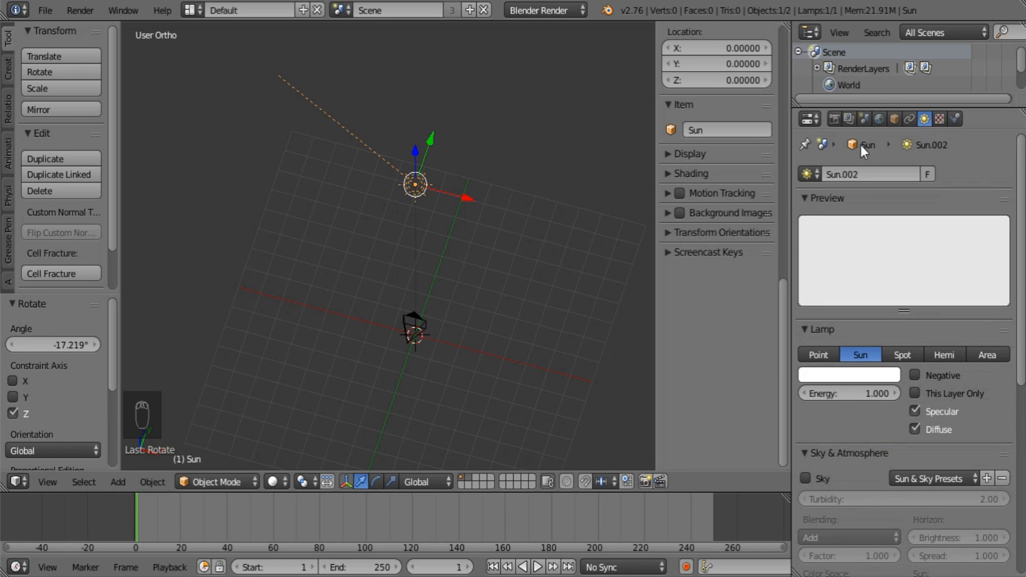
Add a UV sphere mesh at the scene origin
shift+middle_drag(466, 247, 522, 213)
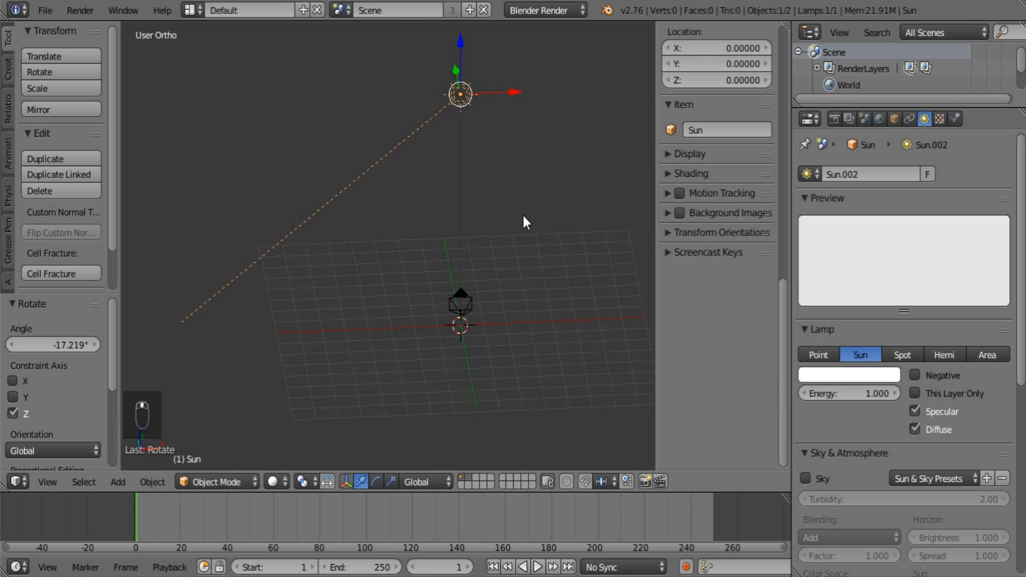
key(shift+a)
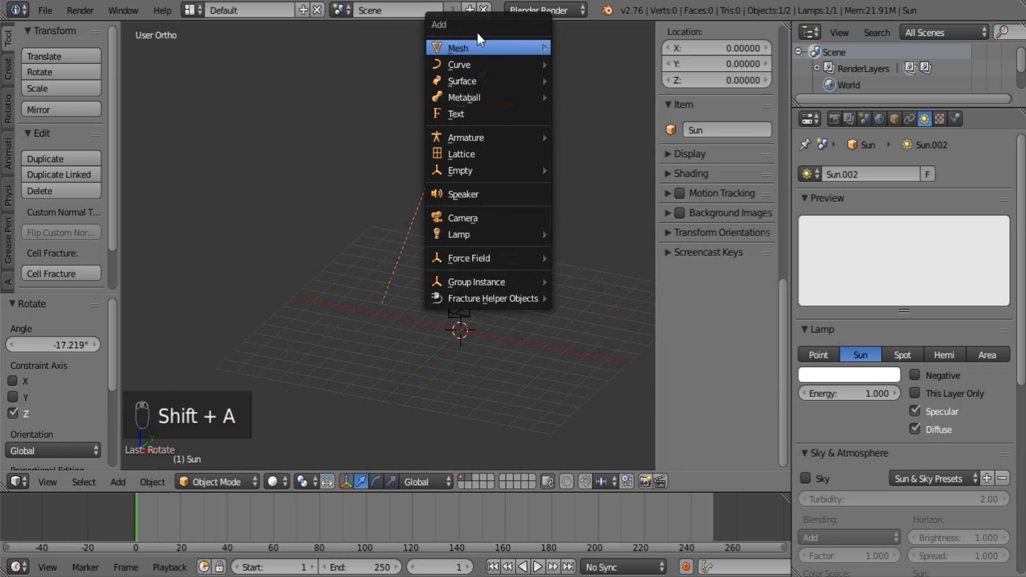
mouse_move(481, 46)
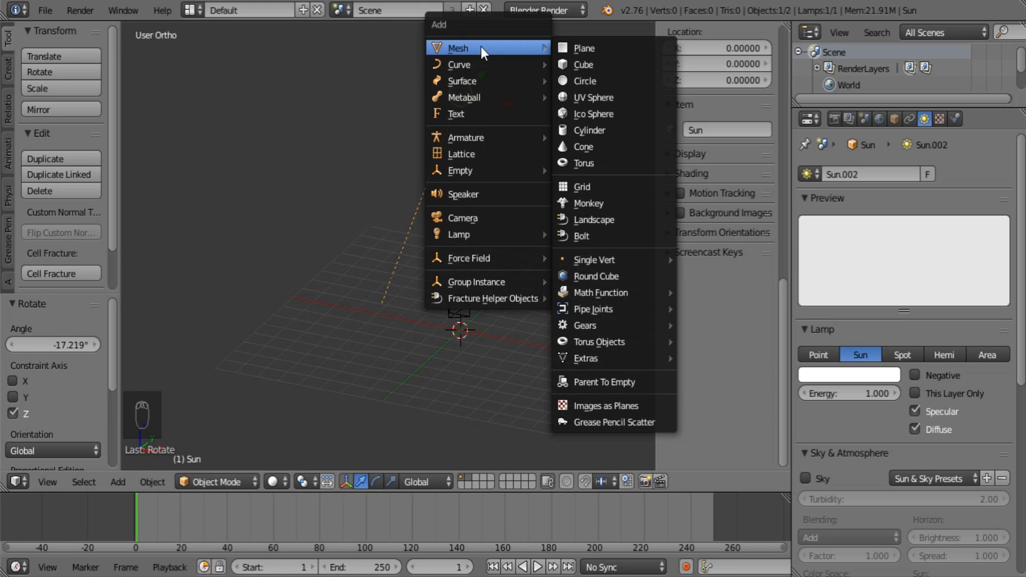
click(611, 97)
middle_drag(401, 299, 478, 273)
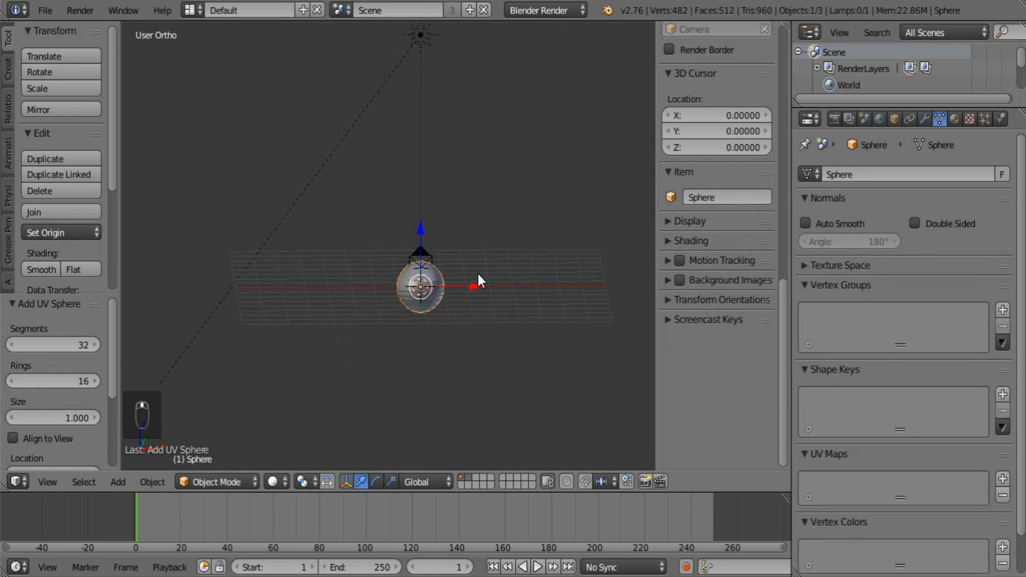
scroll(531, 327, up, 5)
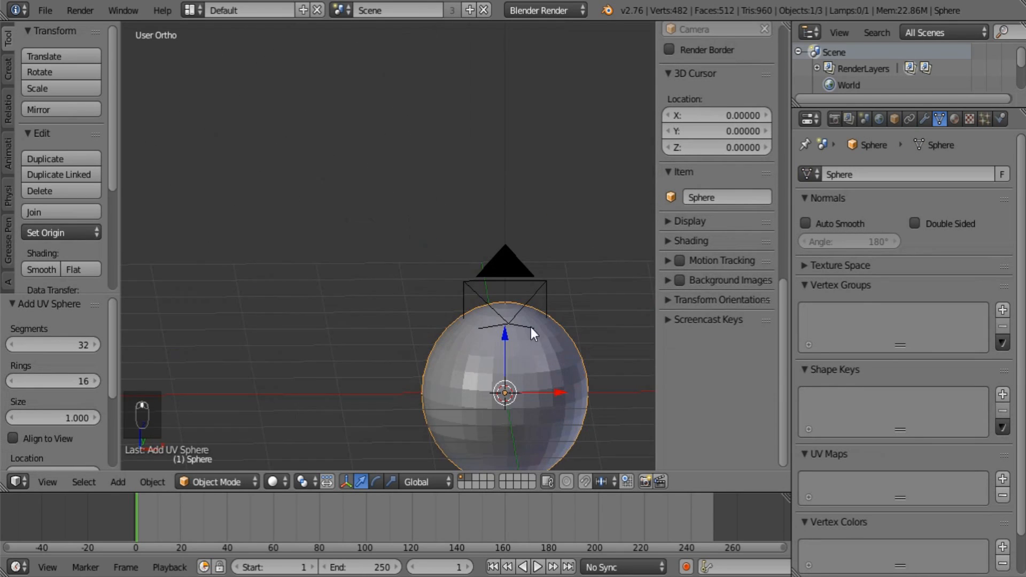
Set the new UV sphere to 16 segments and 10 rings
click(48, 344)
text(16)
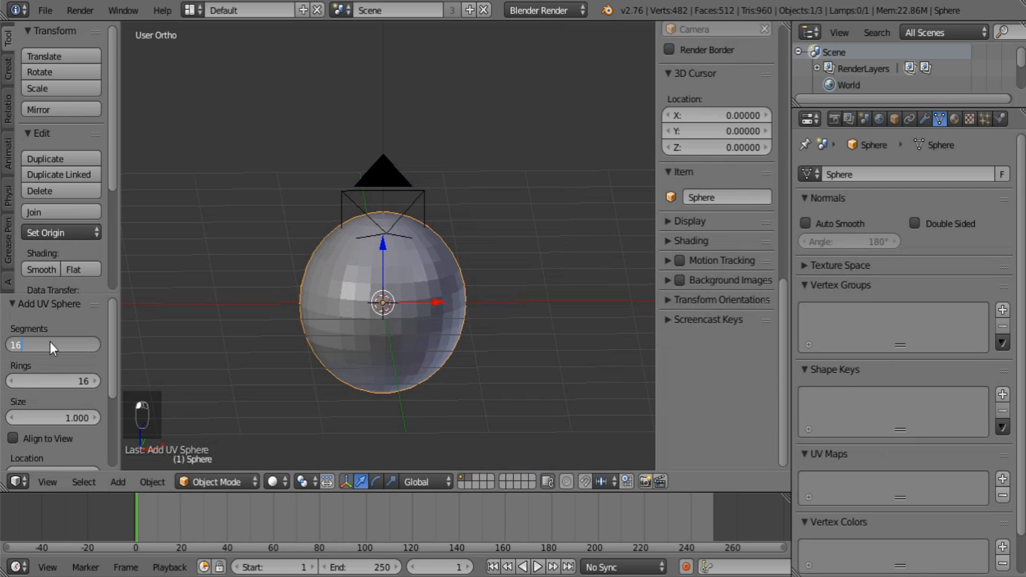
key(Return)
click(10, 381)
click(10, 382)
click(10, 381)
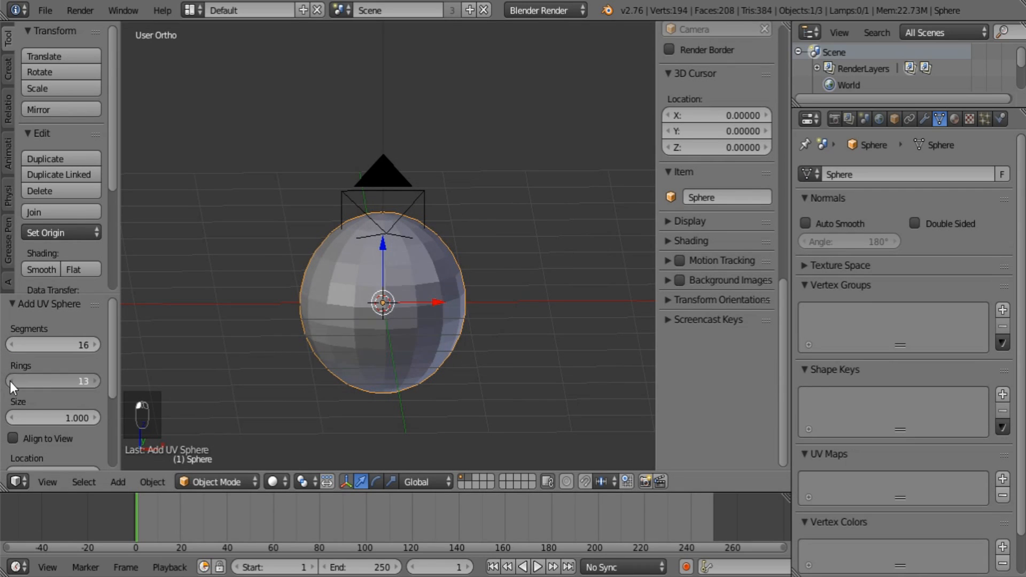
click(10, 381)
click(11, 381)
click(11, 381)
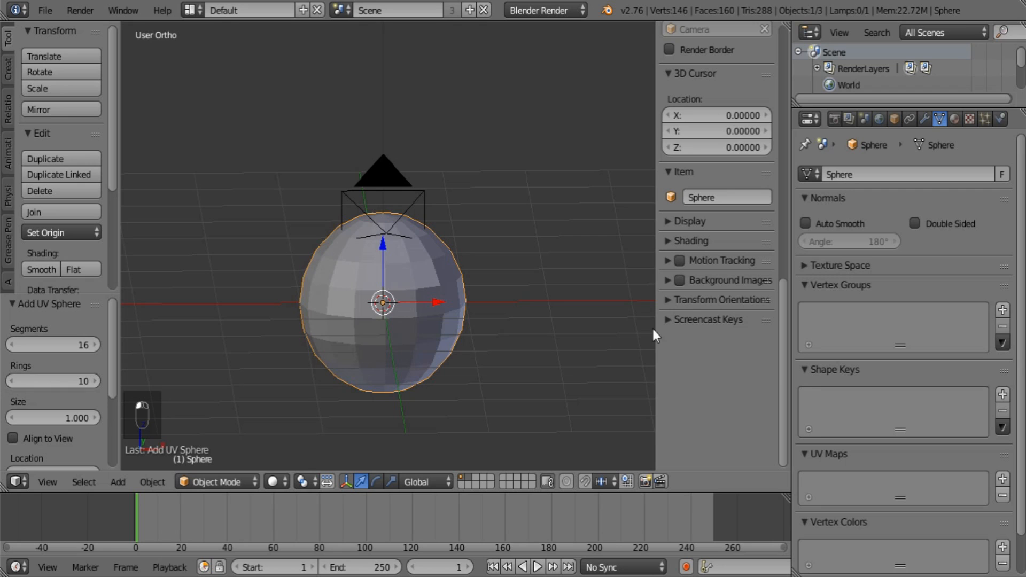
Shade the sphere smooth and move it about 6.95 units along the positive X axis
middle_drag(652, 328, 516, 322)
scroll(516, 322, down, 4)
shift+middle_drag(430, 274, 393, 310)
click(26, 274)
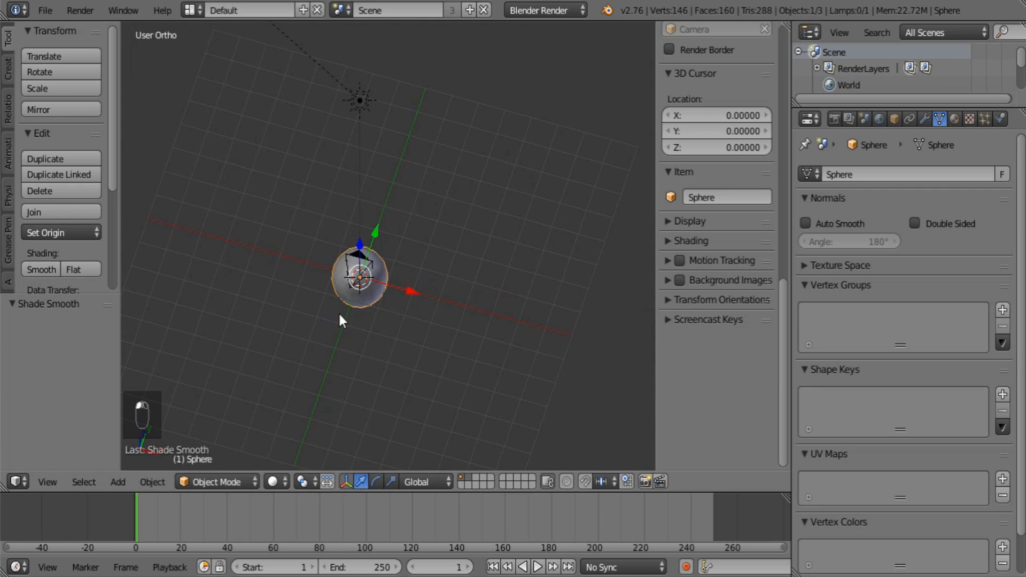
drag(409, 283, 601, 305)
shift+middle_drag(559, 325, 411, 174)
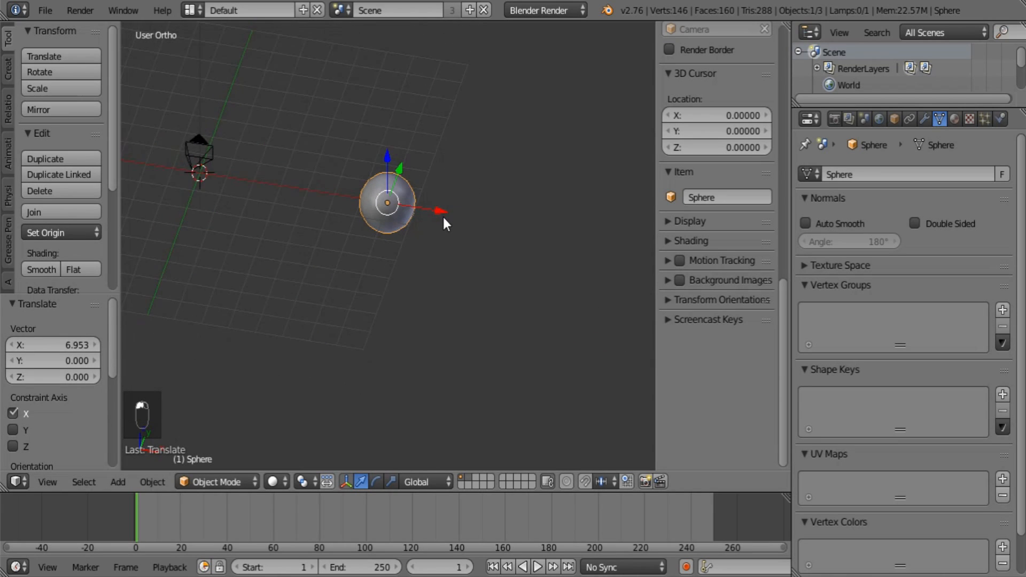
Duplicate the sphere along global X beside the original and scale the copy down slightly
scroll(436, 231, up, 3)
key(shift+d)
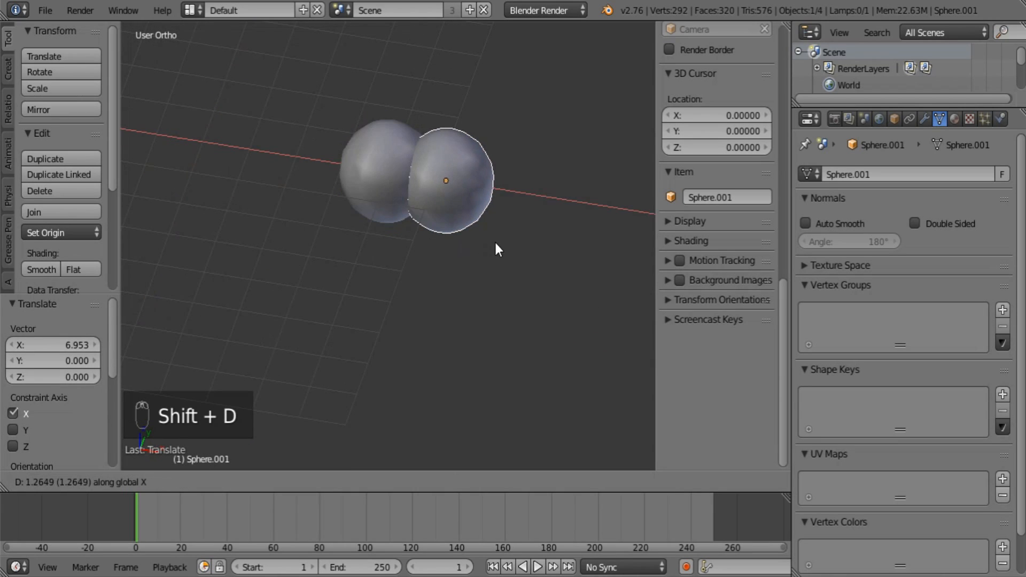
click(503, 244)
key(s)
click(491, 216)
Nudge the smaller sphere along X back toward the original, finishing with a move of about -0.05
middle_drag(491, 216, 444, 206)
drag(454, 212, 450, 209)
middle_drag(406, 239, 451, 223)
drag(436, 245, 432, 245)
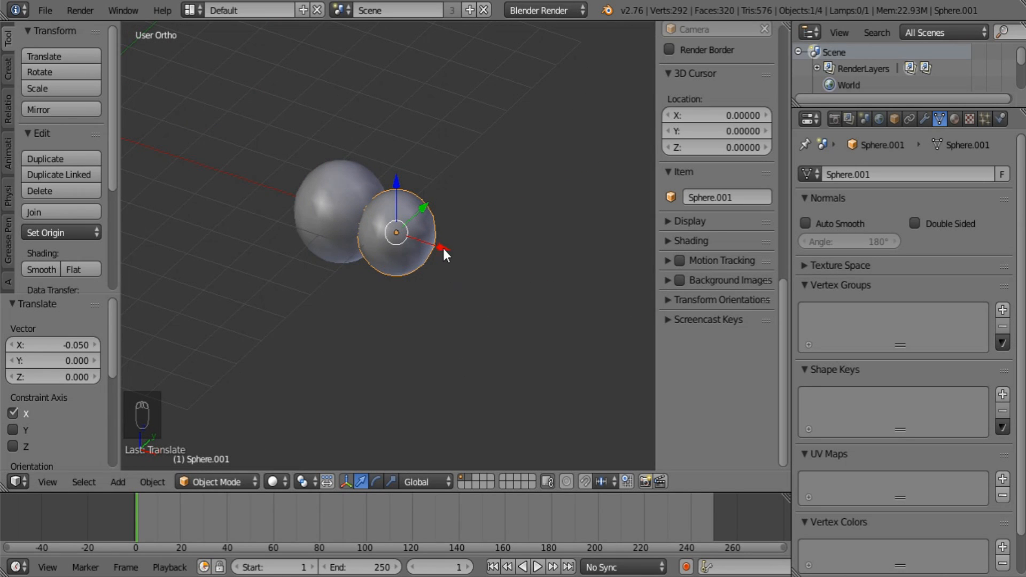
Duplicate the smaller sphere and offset the copy about 0.6 units along the global Y axis
mouse_move(444, 249)
middle_down()
mouse_move(419, 294)
mouse_move(299, 318)
mouse_move(316, 290)
mouse_move(393, 251)
mouse_move(297, 240)
mouse_move(358, 226)
mouse_move(444, 229)
middle_up()
scroll(375, 297, up, 3)
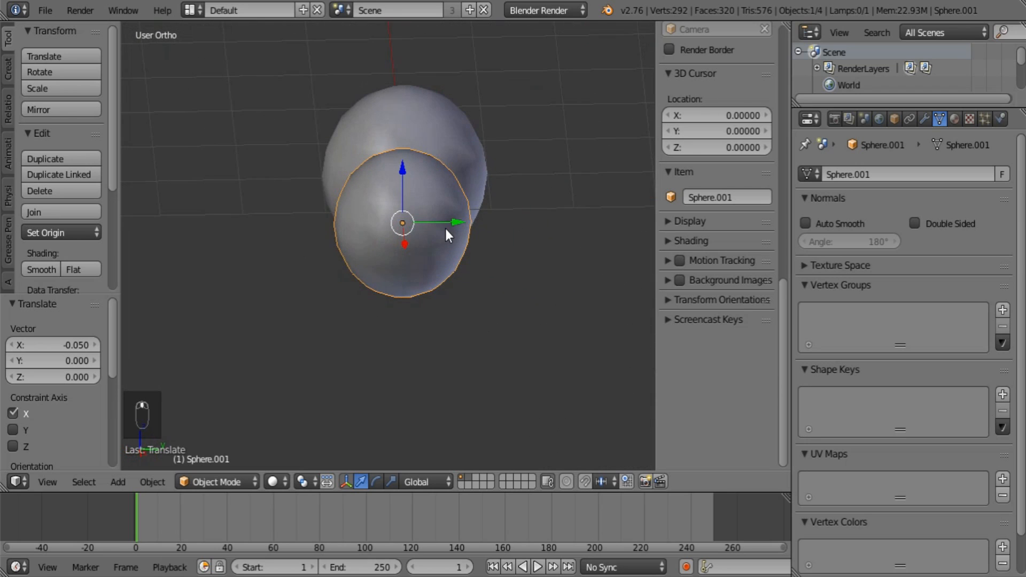
key(shift+d)
key(y)
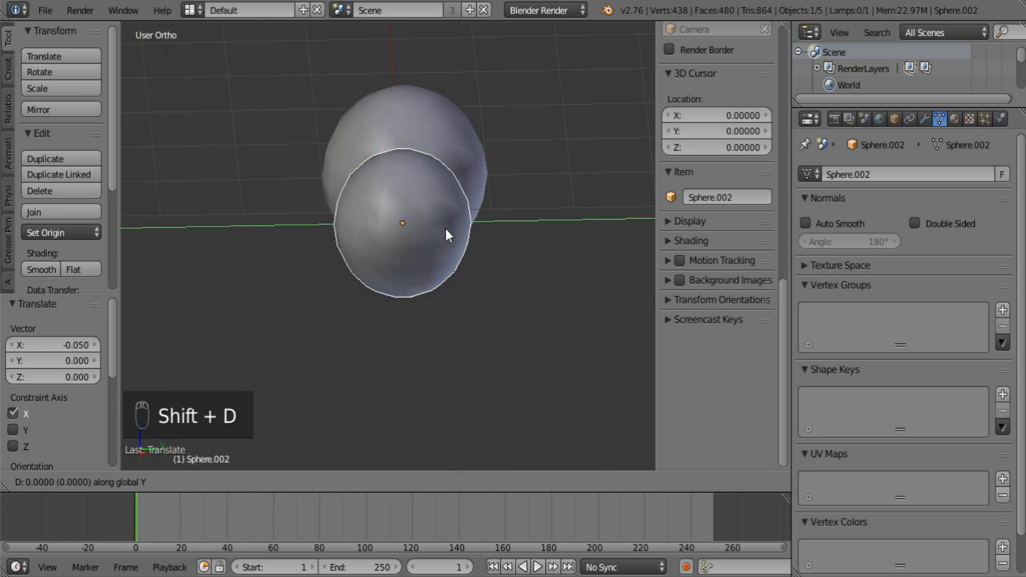
click(495, 224)
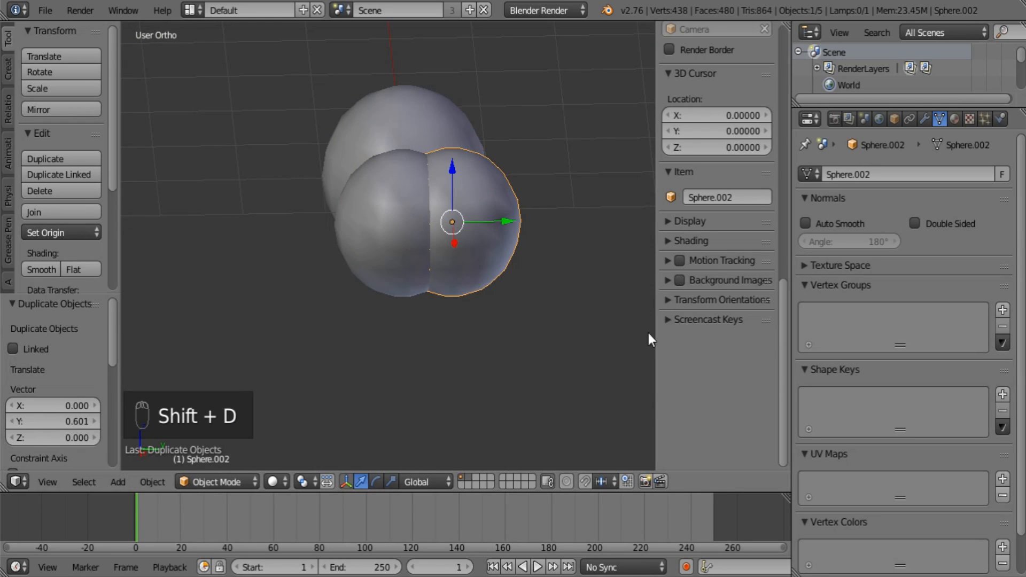
Move the new sphere copy about -0.41 units along X and about -0.56 units along Z
middle_drag(649, 332, 386, 233)
key(g)
key(x)
click(458, 200)
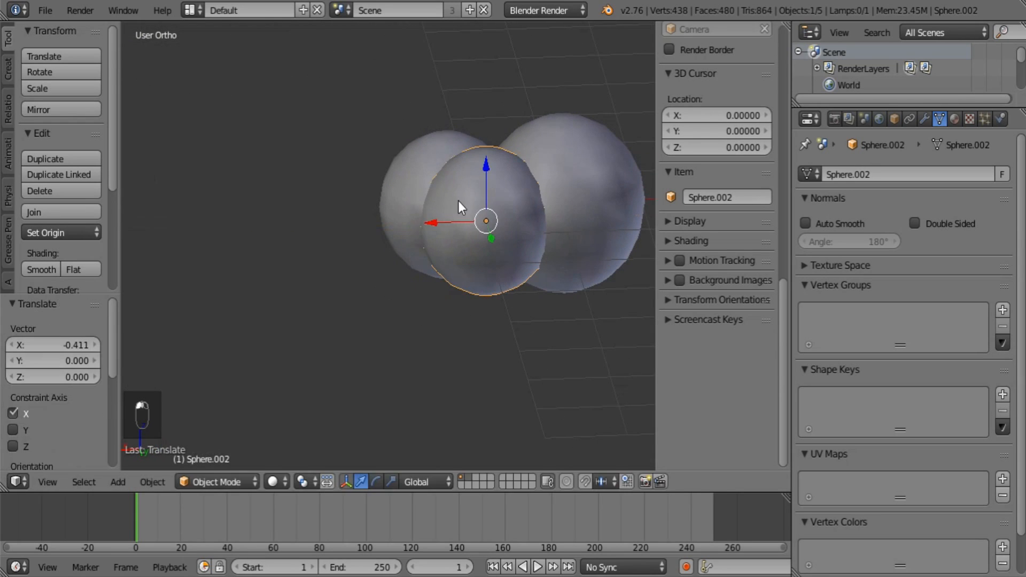
key(g)
key(z)
click(493, 222)
Lower the third sphere by about 0.09 units along Z and scale it down to about 0.87
mouse_move(493, 223)
middle_down()
mouse_move(537, 251)
mouse_move(489, 209)
middle_up()
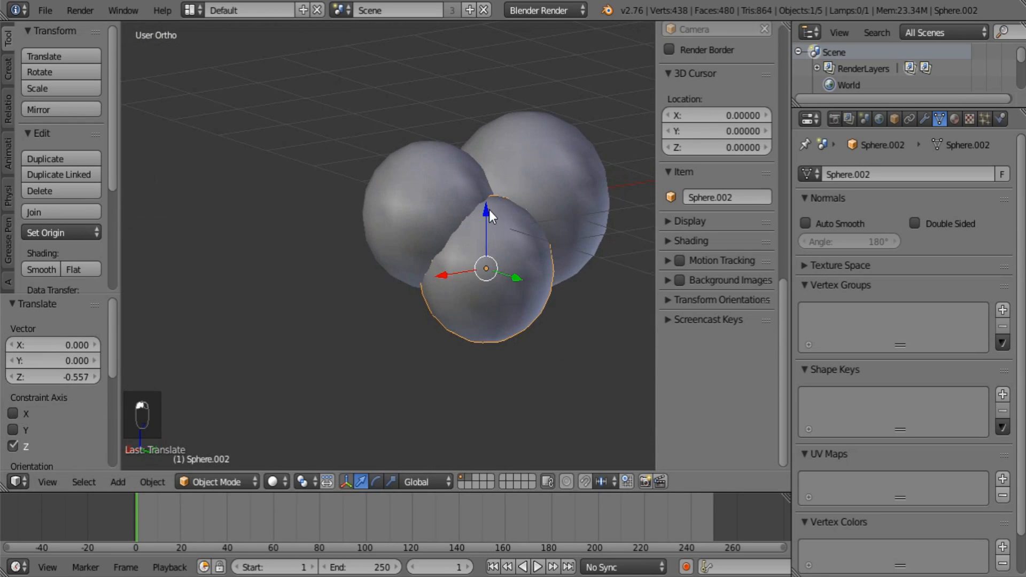
key(s)
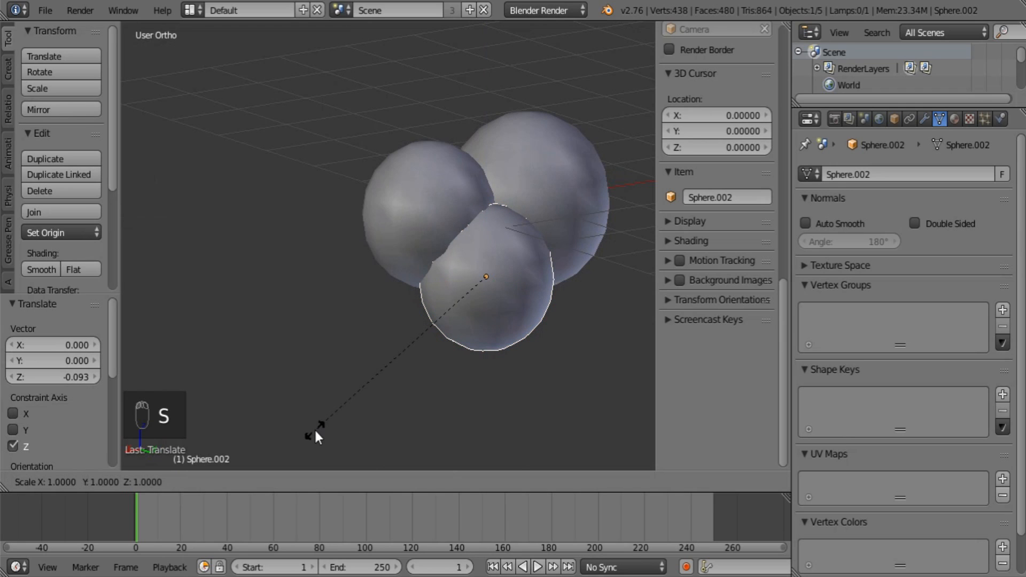
click(332, 405)
middle_drag(425, 386, 440, 391)
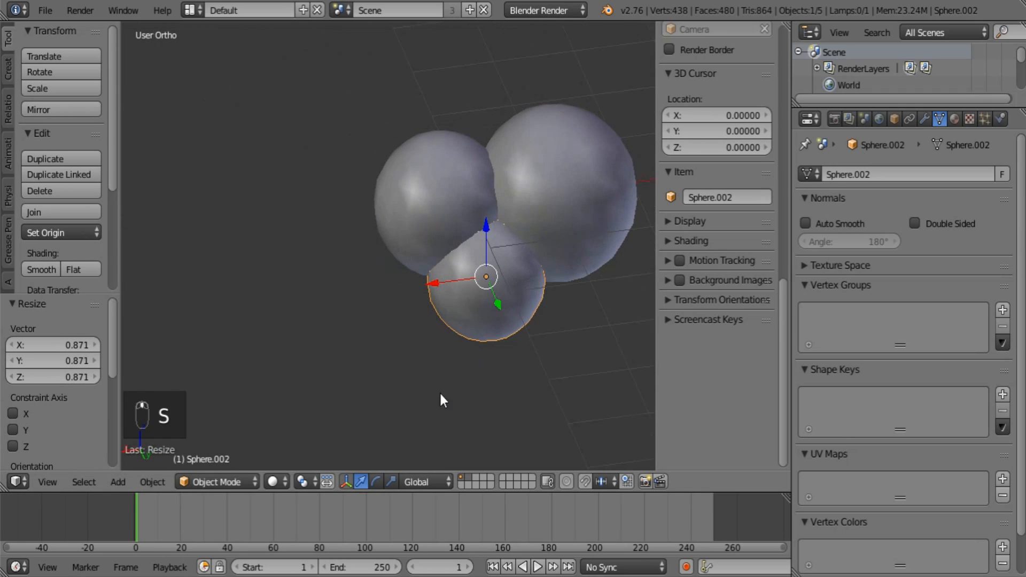
Nudge the third sphere about -0.15 units along X and about -0.07 units along Z, into the other two spheres
drag(427, 279, 446, 282)
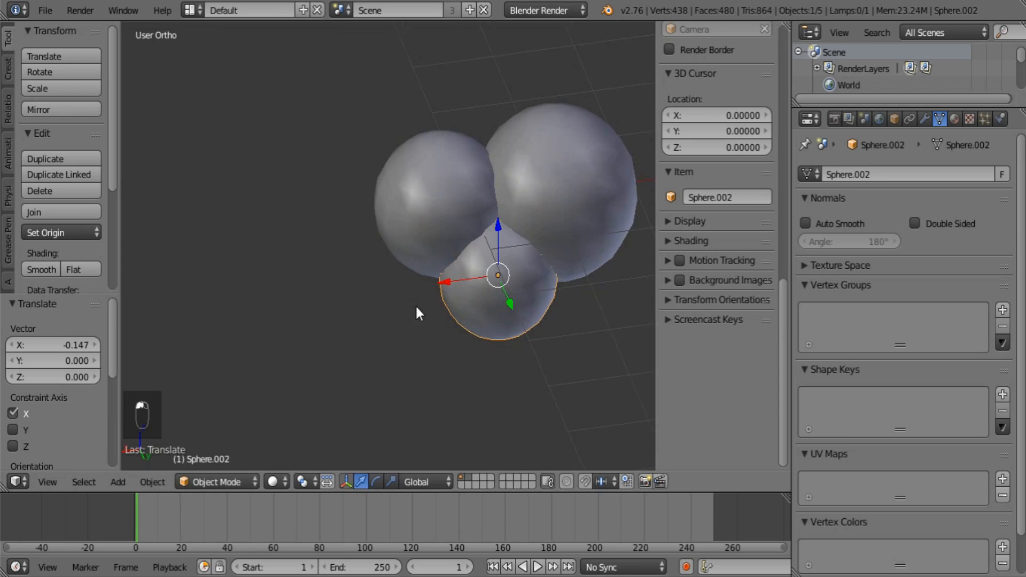
middle_drag(417, 312, 513, 263)
drag(498, 217, 496, 224)
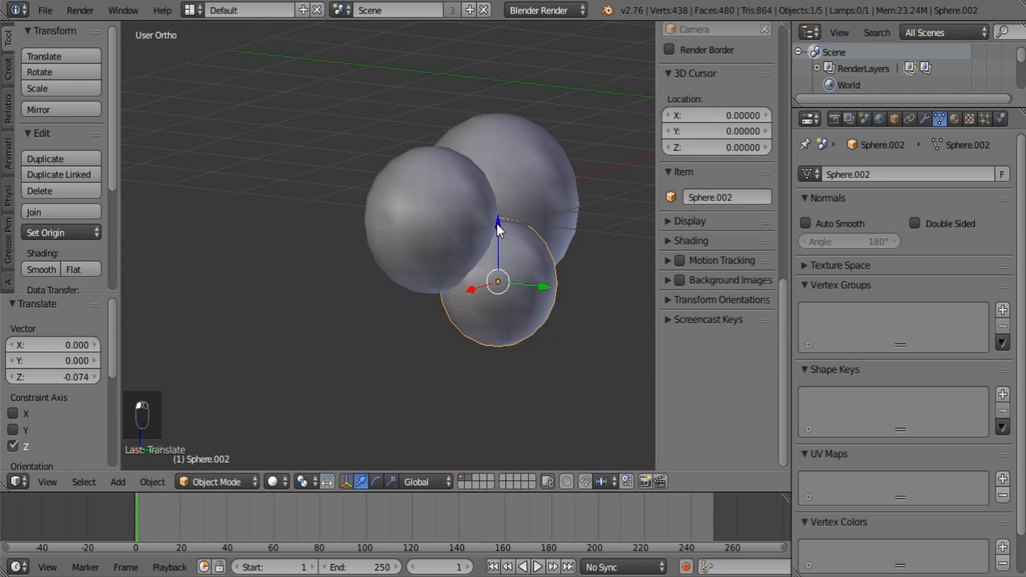
middle_drag(496, 223, 557, 298)
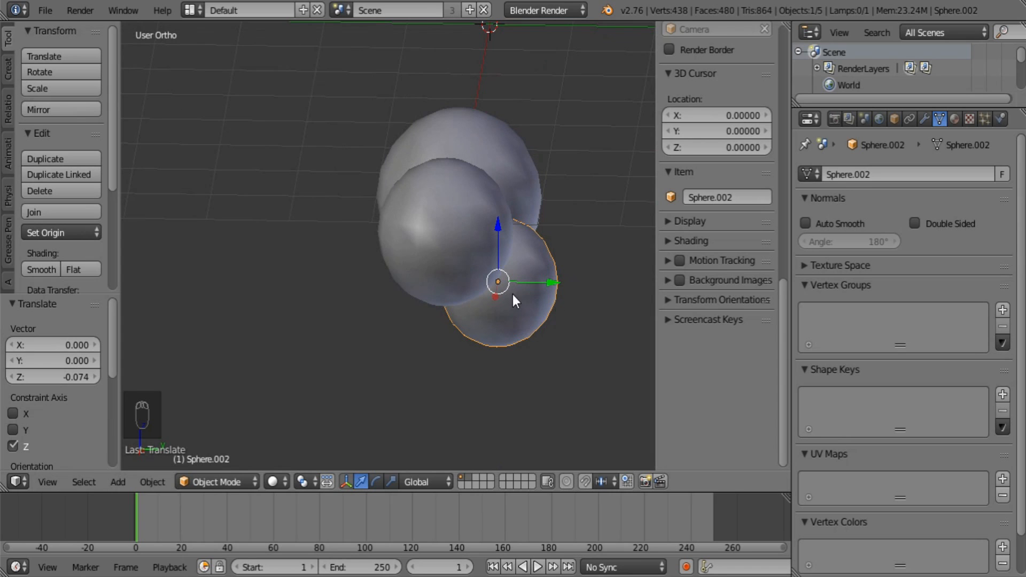
middle_drag(498, 299, 402, 346)
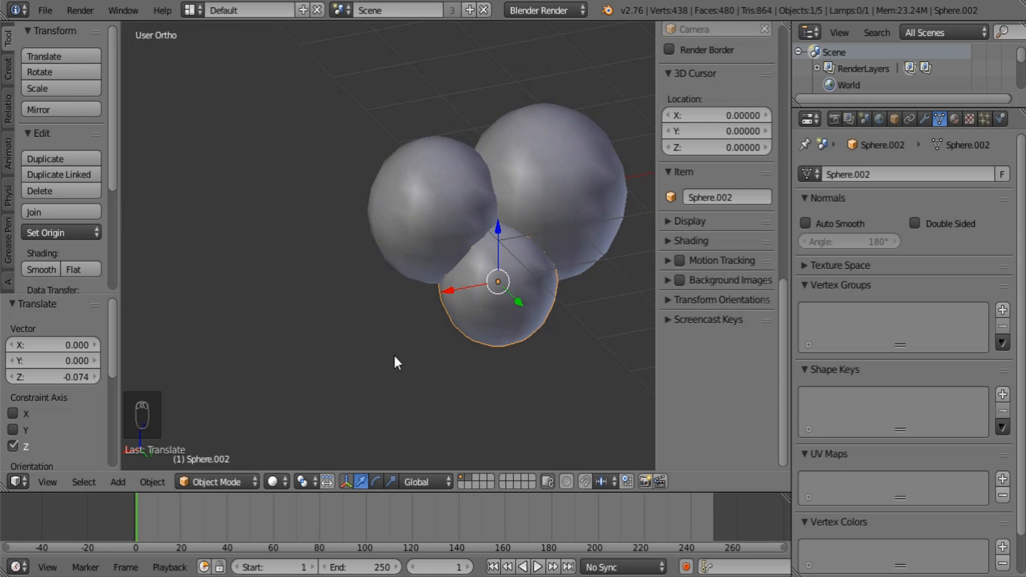
Scale the third sphere by about 0.976 and shift it 0.01 units along the Y axis
key(s)
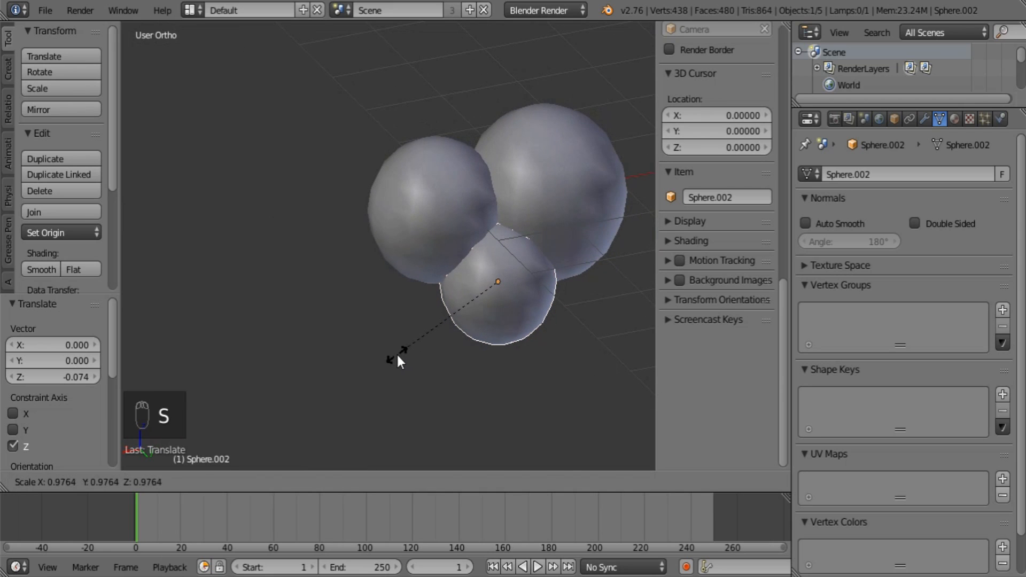
click(397, 357)
middle_drag(297, 350, 550, 293)
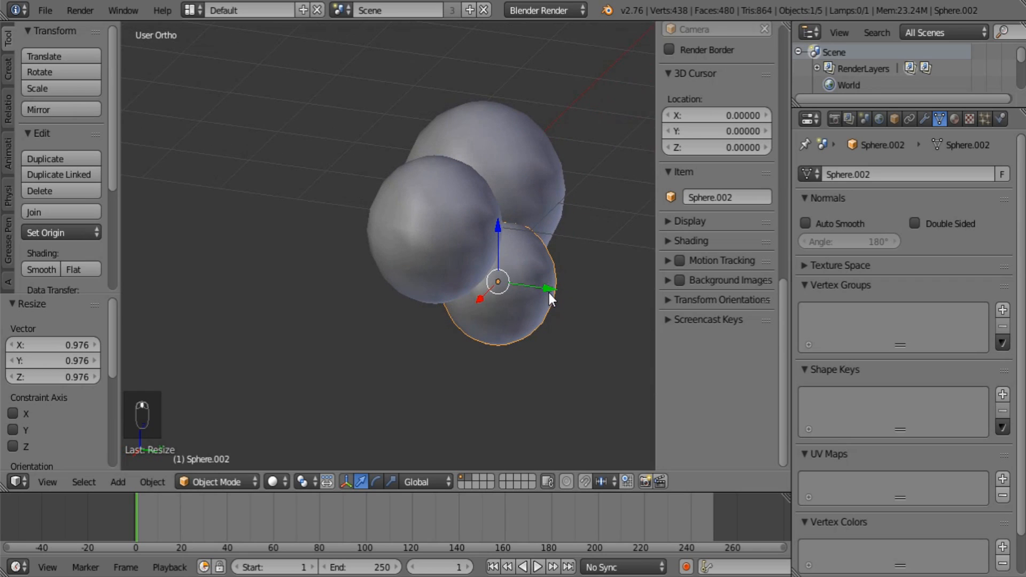
drag(550, 288, 551, 289)
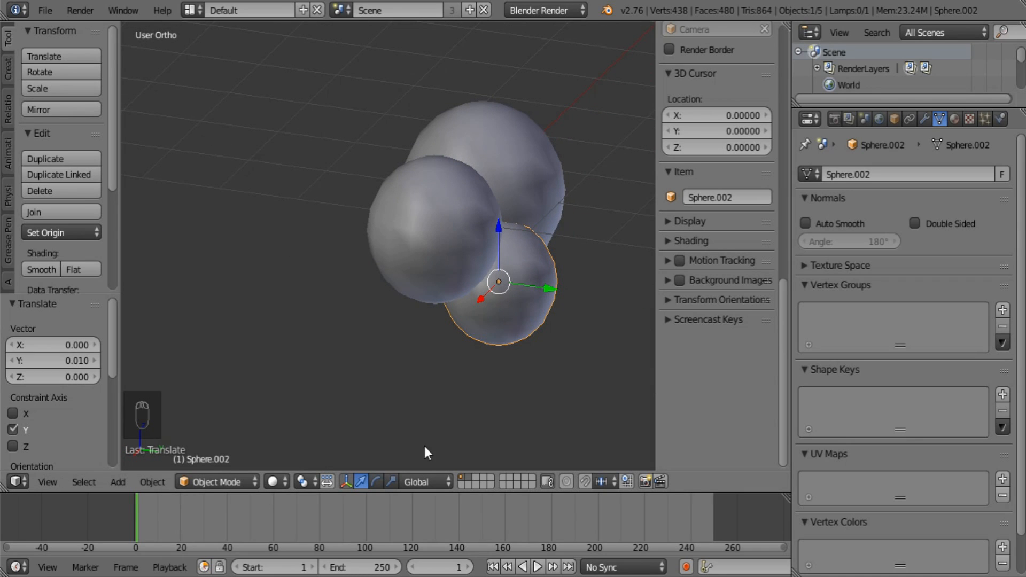
Shrink the lowest sphere slightly once more, to about 0.96 of its size
middle_drag(360, 383, 527, 342)
middle_drag(479, 275, 385, 212)
middle_drag(467, 302, 475, 259)
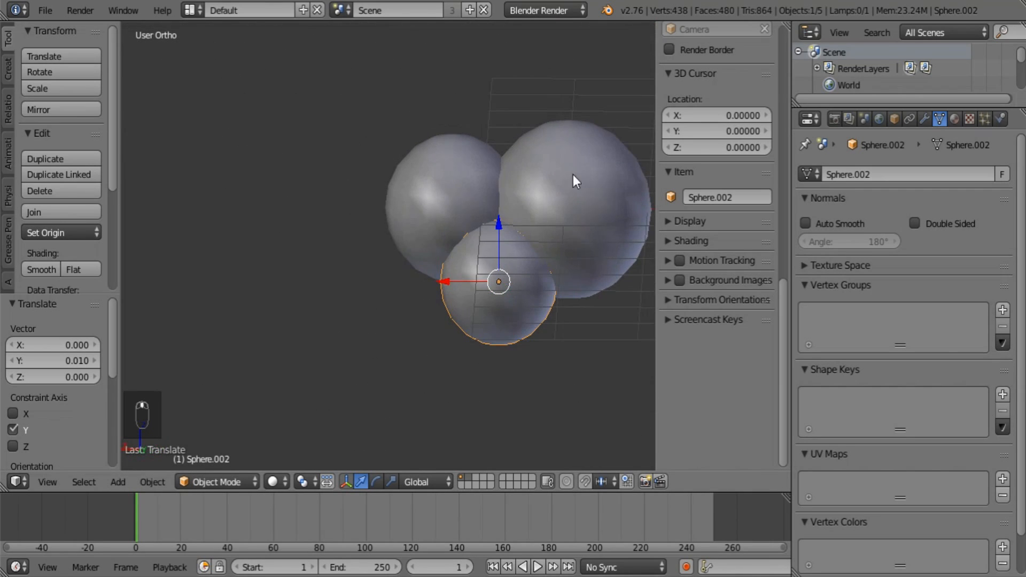
key(s)
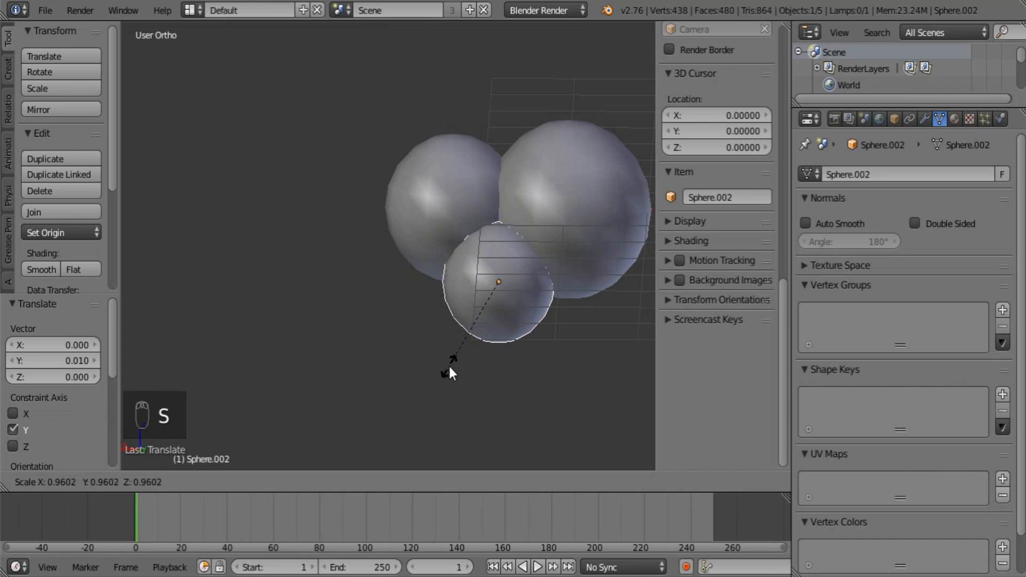
click(450, 362)
Select all three spheres with the largest one active and join them into a single object
middle_drag(450, 361, 398, 332)
shift+right_click(426, 231)
shift+right_click(427, 231)
middle_drag(428, 230, 422, 261)
key(ctrl+j)
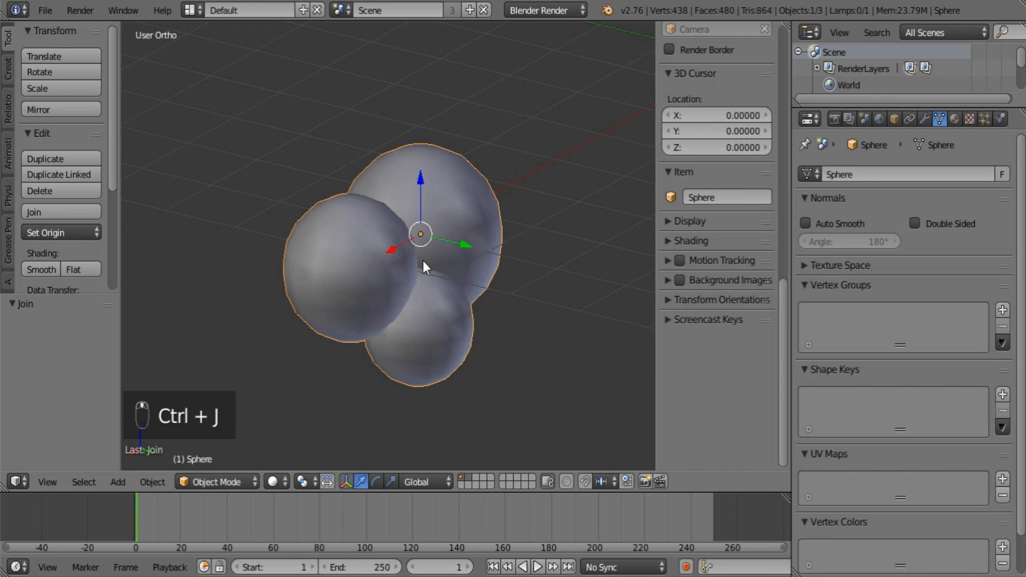
Set the joined object's origin to its geometry
click(156, 480)
mouse_move(195, 402)
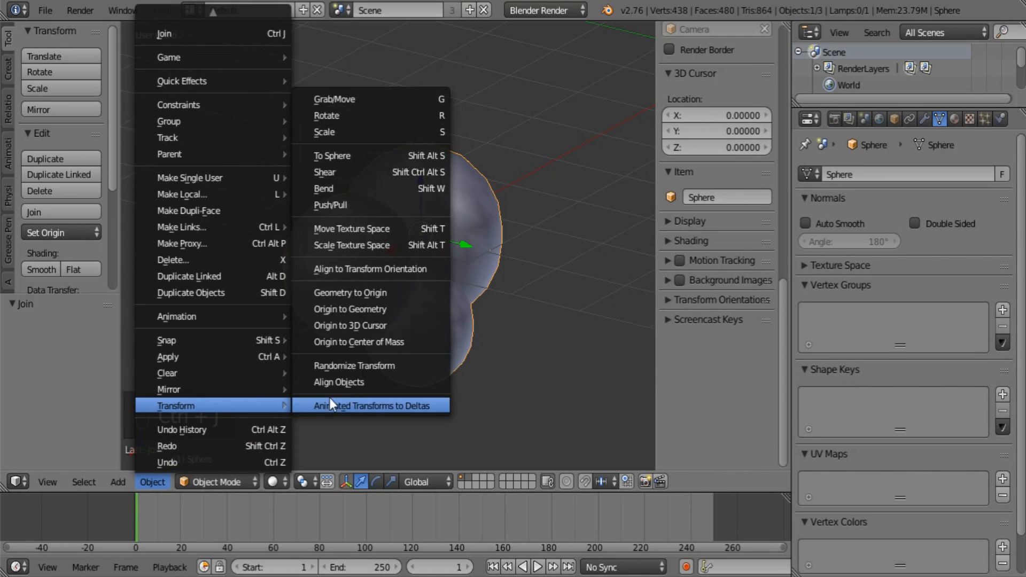
click(369, 309)
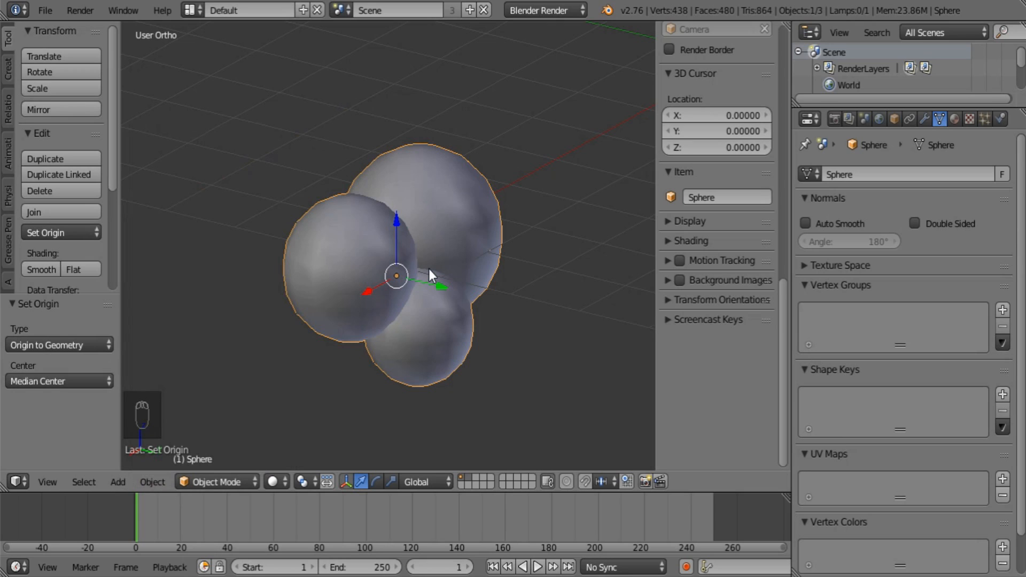
Show the joined object's material settings and switch the viewport shading to Texture
middle_drag(455, 238, 386, 224)
middle_drag(422, 298, 417, 325)
click(954, 120)
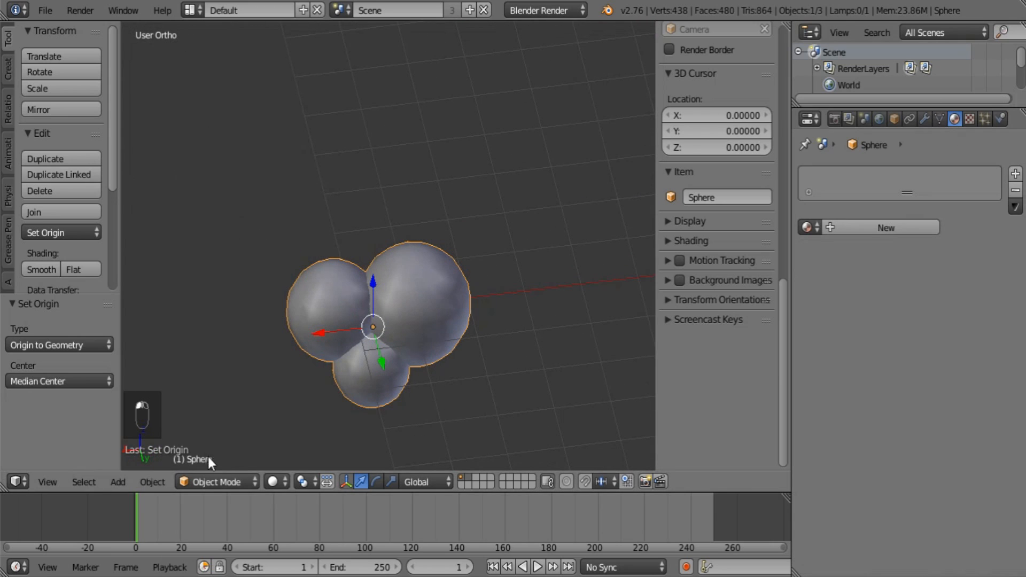
click(276, 479)
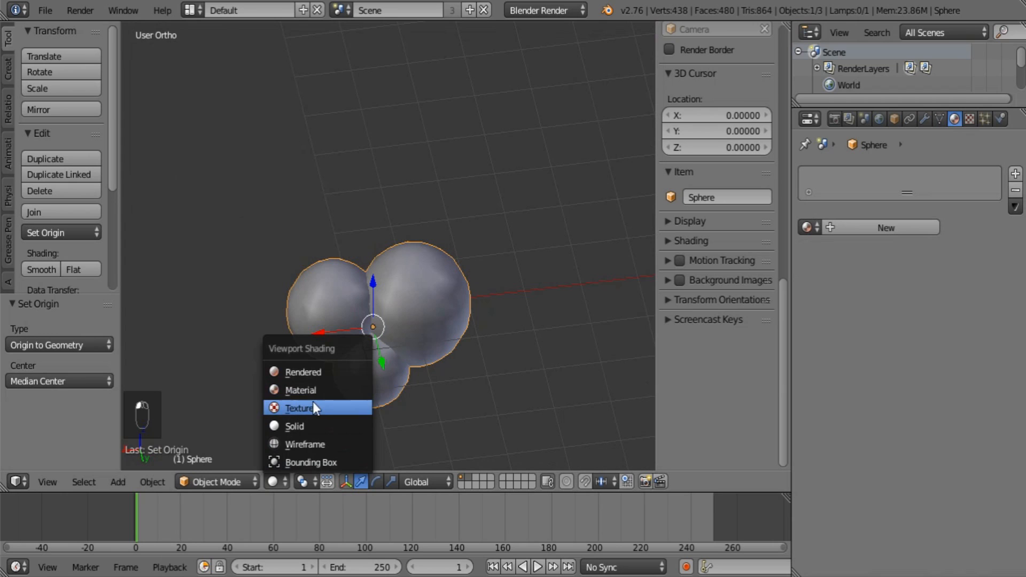
click(312, 409)
Select the sun lamp, review its lamp and shadow settings, and move it about -0.175 units along X
scroll(502, 290, down, 5)
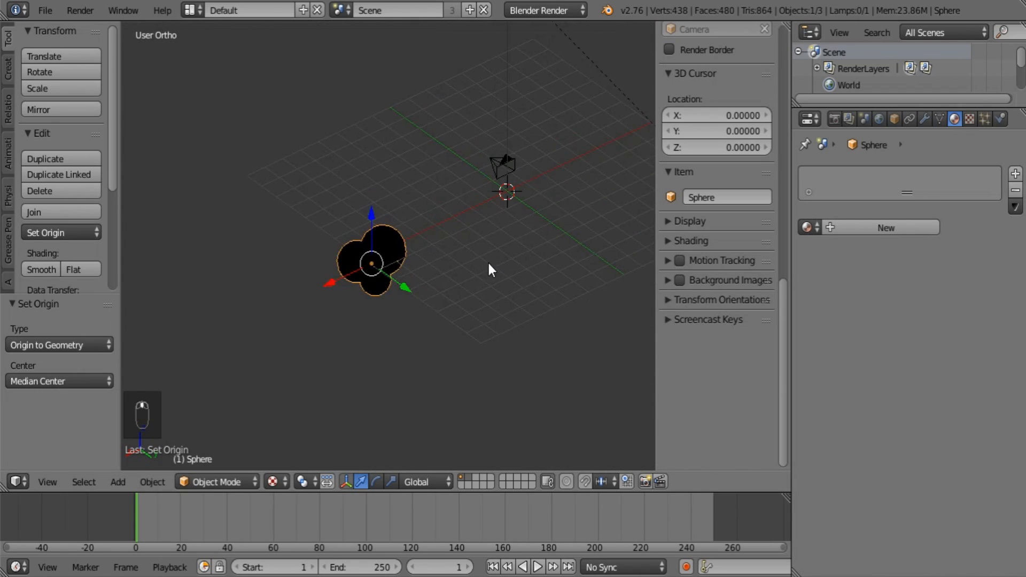
shift+middle_drag(488, 268, 378, 319)
scroll(378, 319, down, 2)
right_click(432, 121)
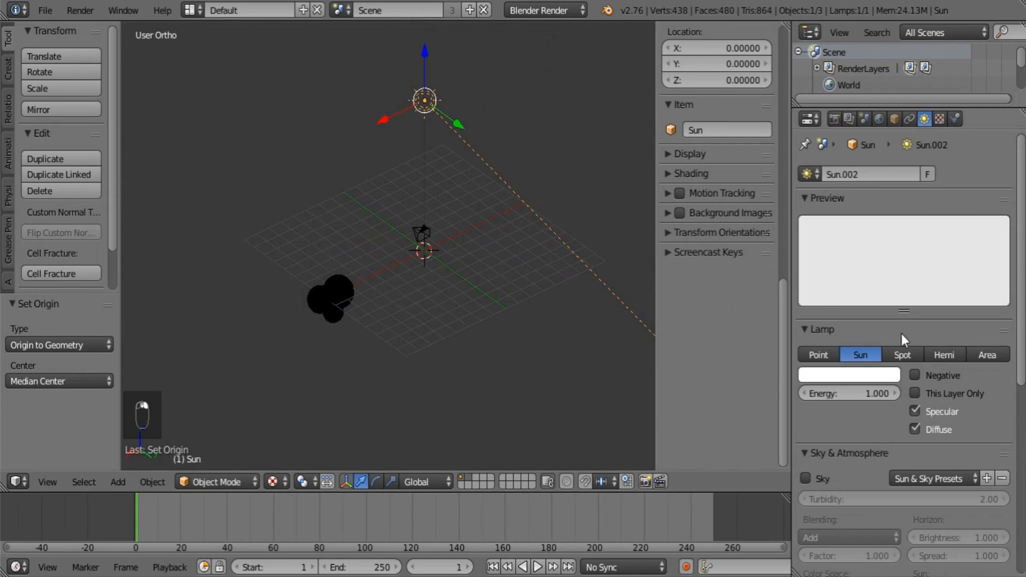
scroll(903, 333, down, 5)
scroll(903, 333, down, 6)
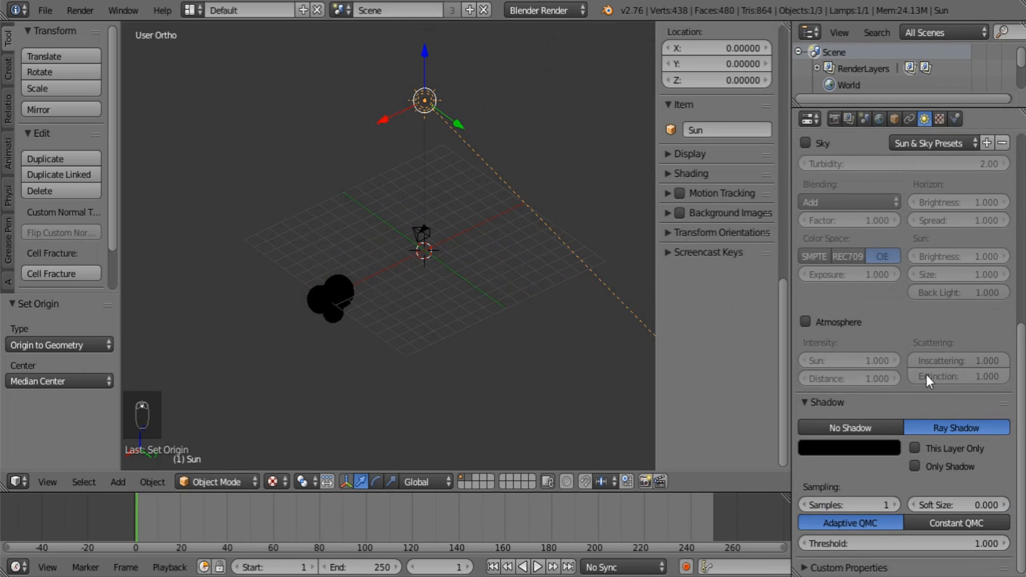
drag(1021, 473, 1024, 266)
key(g)
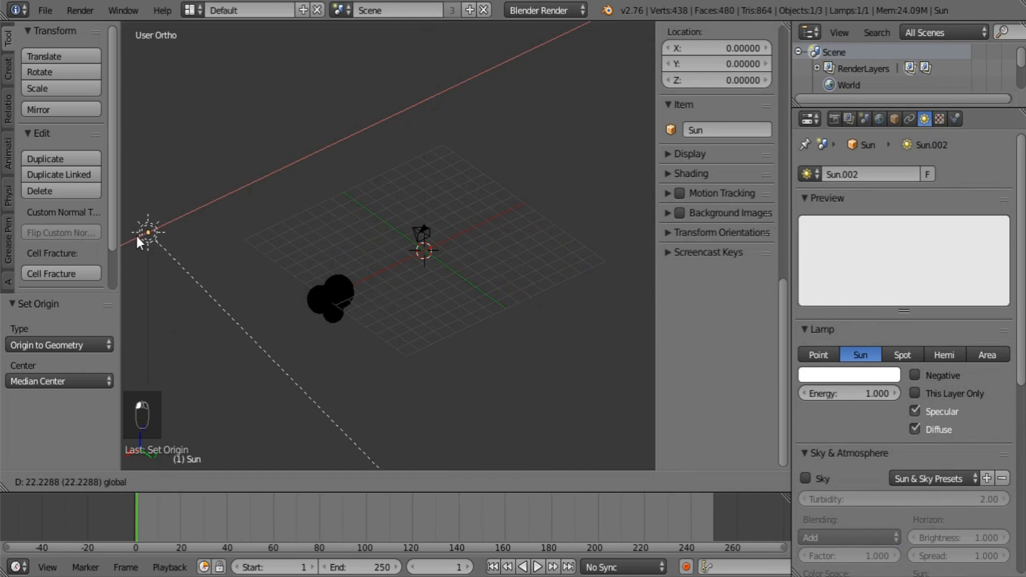
click(403, 154)
Select the joined sphere object and give it a new material named Particle
middle_drag(397, 210, 478, 290)
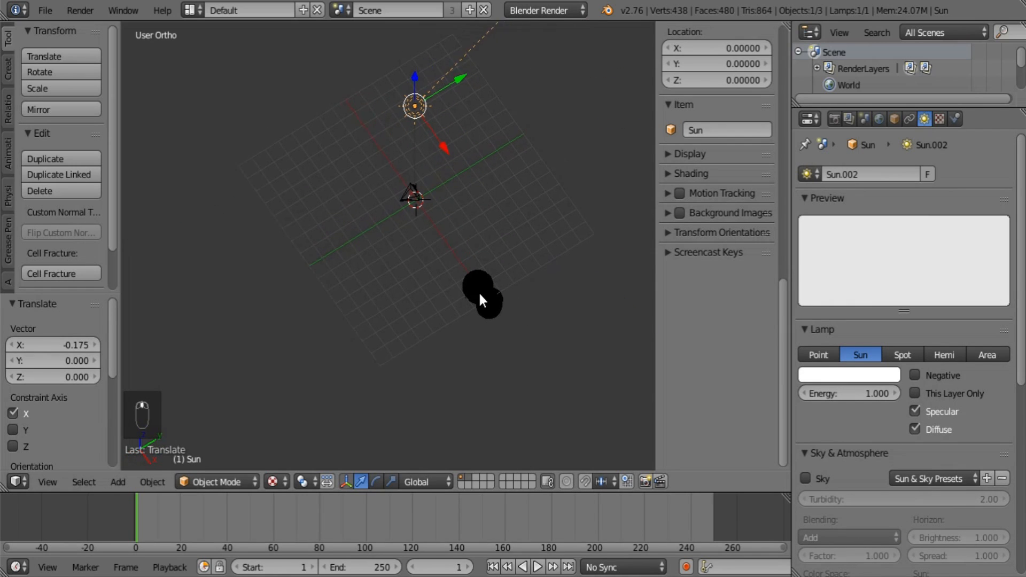
right_click(481, 290)
middle_drag(566, 338, 530, 342)
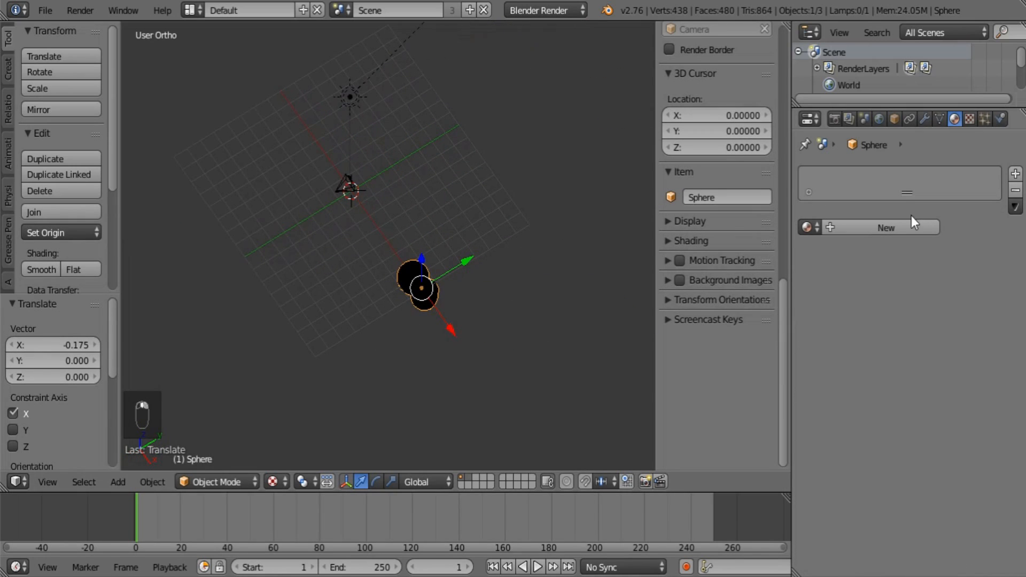
click(881, 229)
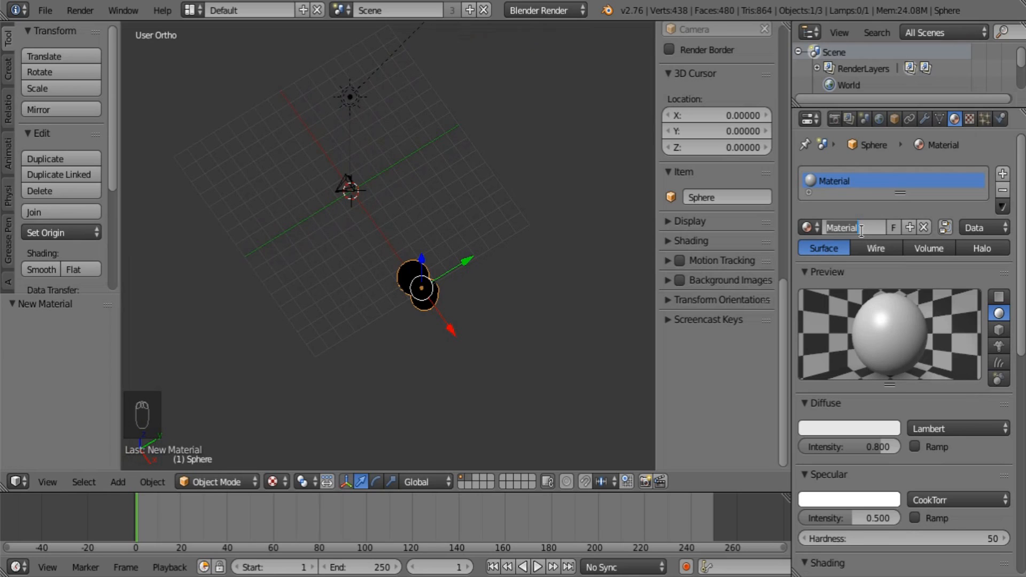
text(Particle)
key(Return)
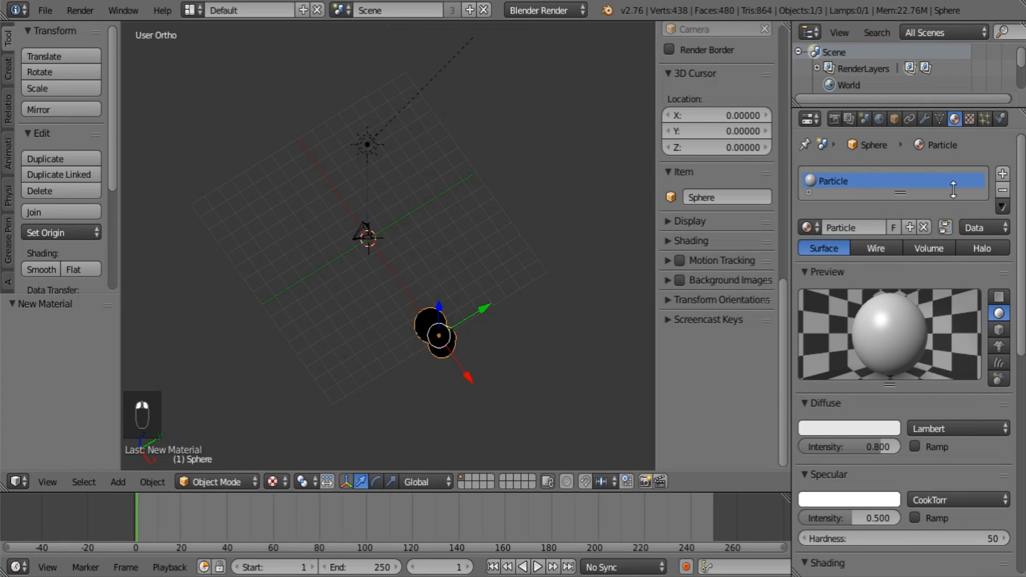
Set the Particle material's diffuse shader to Toon with intensity 1.000 and smooth 0.000
click(943, 429)
click(945, 375)
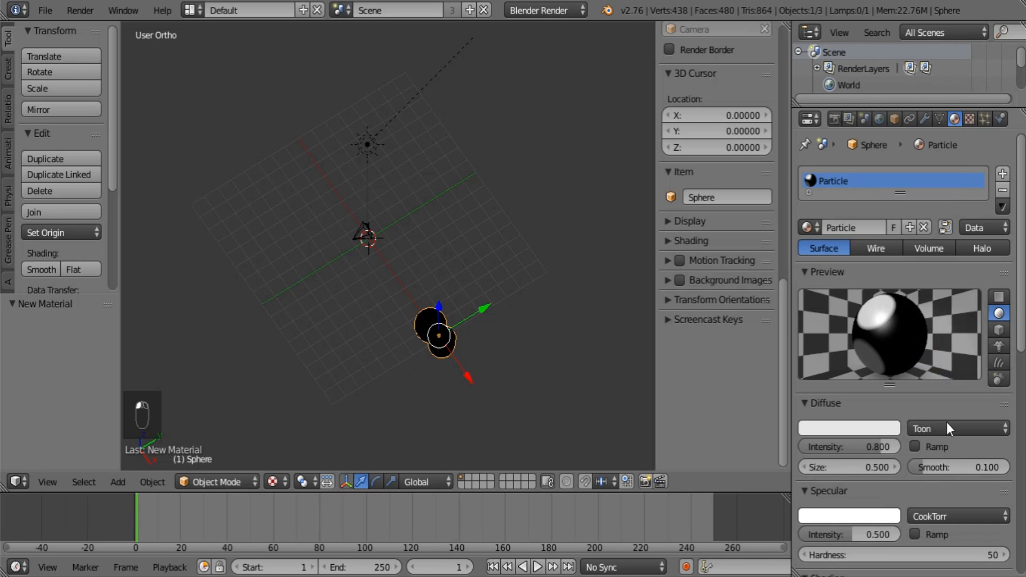
drag(842, 447, 902, 445)
Set the diffuse colour to light orange (R 0.800, G 0.501, B 0.267) and the diffuse Toon size to 1.28
click(858, 428)
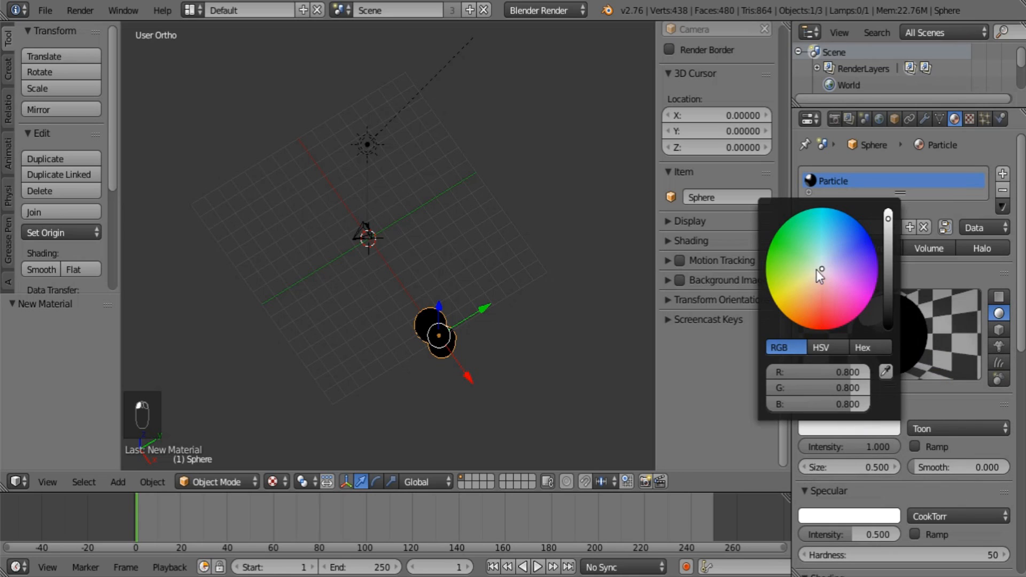
drag(819, 274, 811, 289)
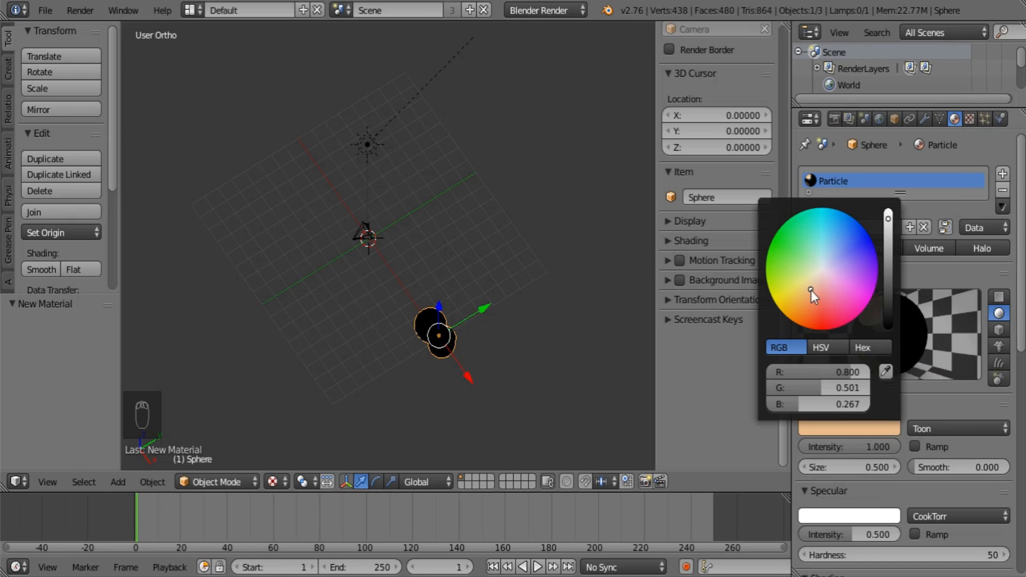
click(855, 466)
text(1)
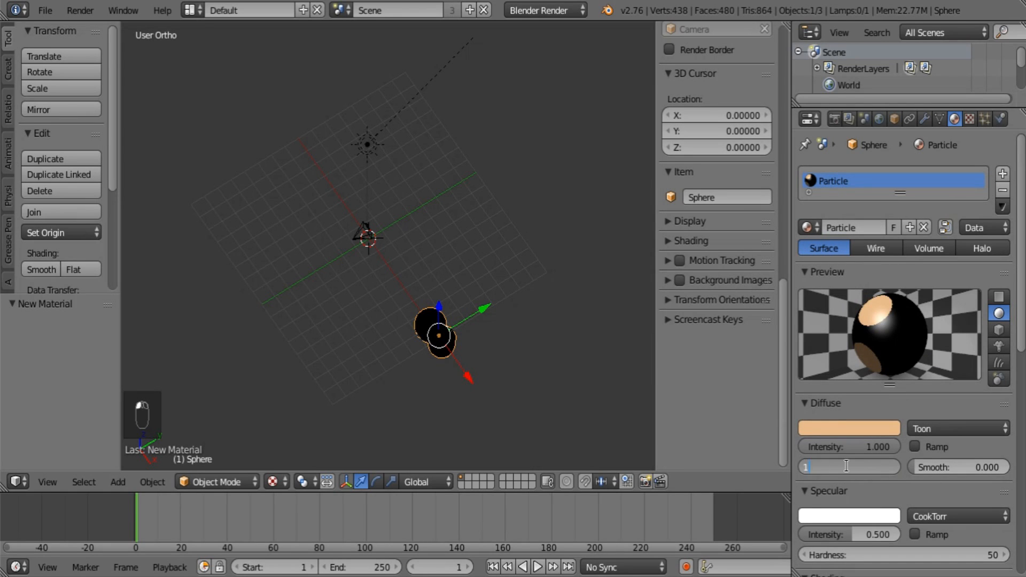
text(.28)
key(Return)
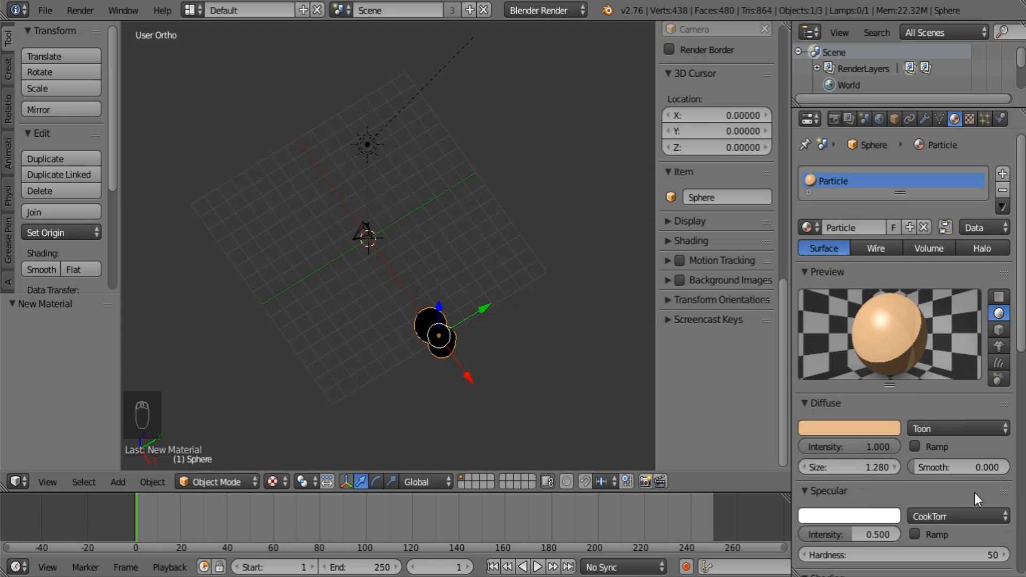
Lower the Particle material's specular intensity to remove the highlight, and collapse the specular settings
scroll(923, 492, down, 5)
click(952, 418)
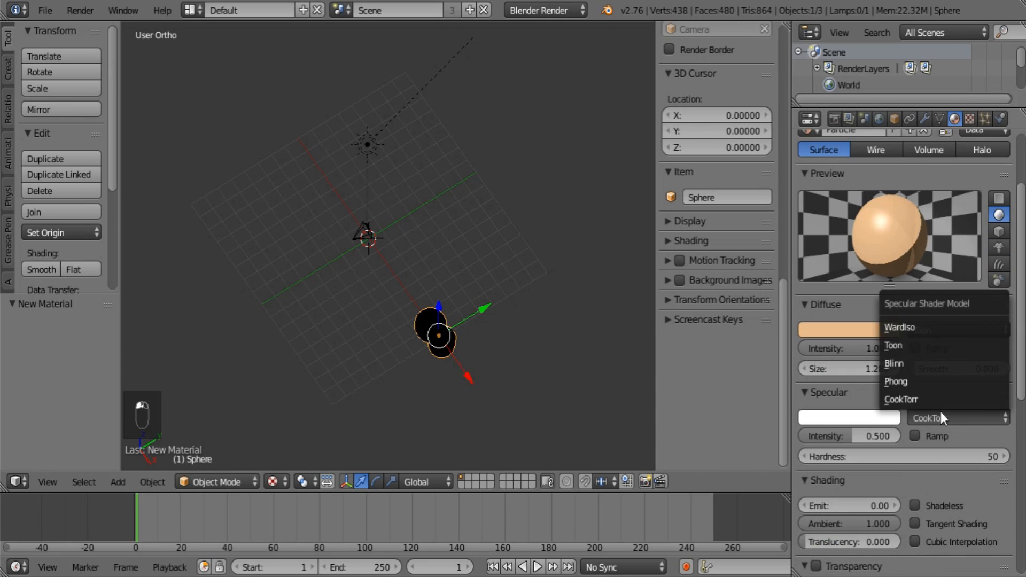
drag(845, 436, 800, 436)
click(834, 392)
scroll(839, 393, up, 5)
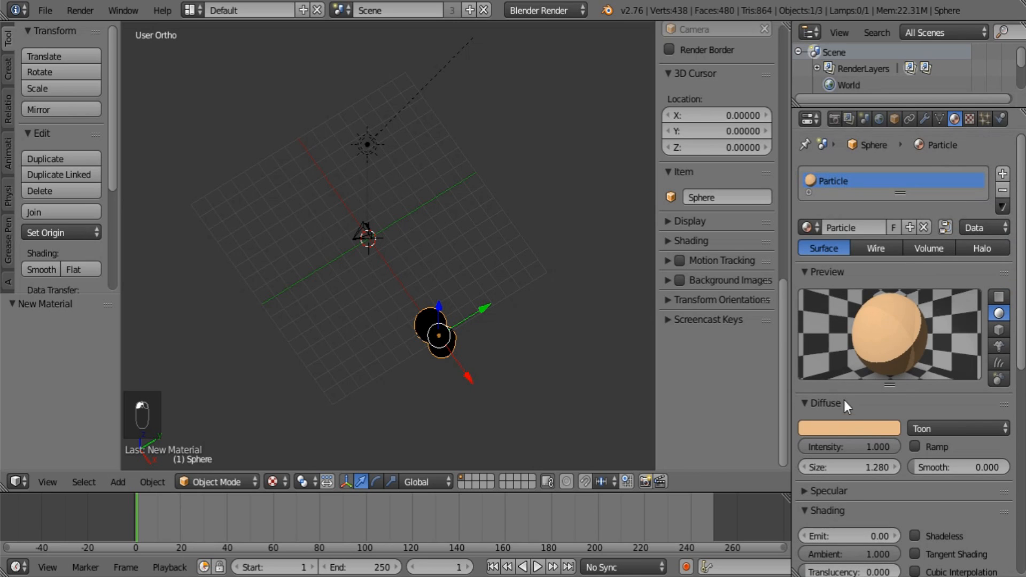
Shift the hue of the light orange diffuse colour slightly toward red using HSV values
click(835, 426)
click(813, 350)
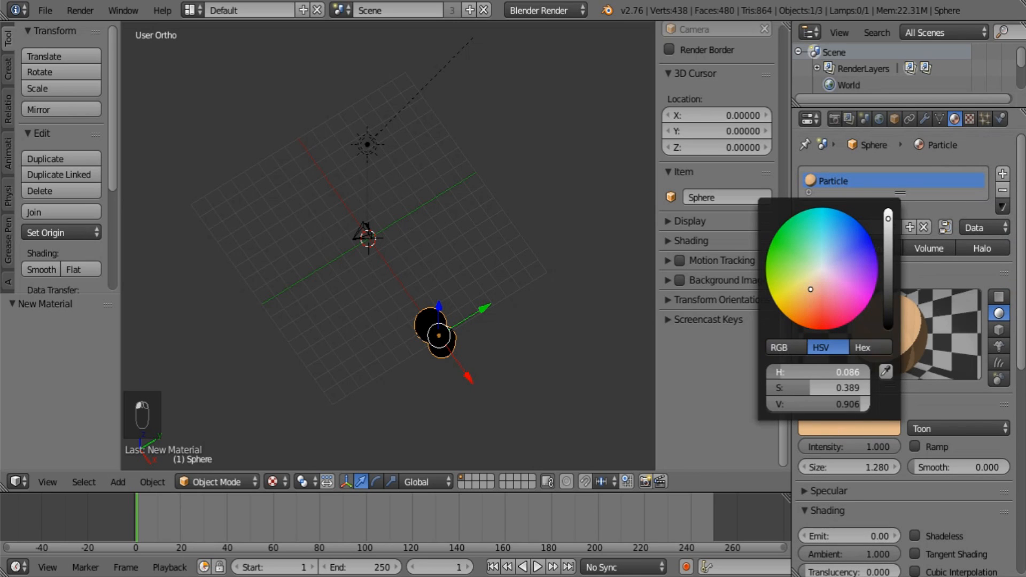
drag(840, 373, 838, 373)
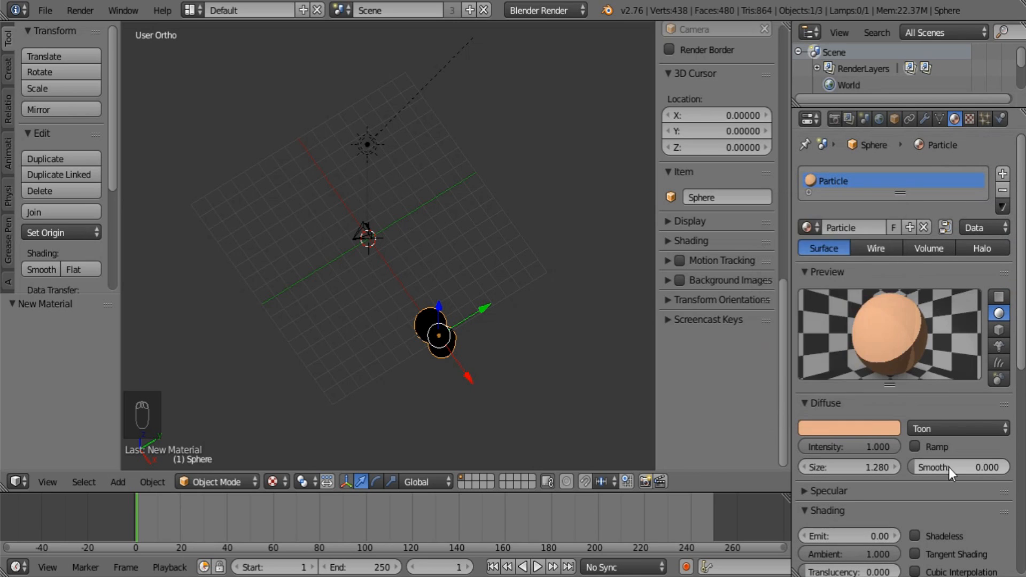
Set the material's pass index to 4 in its options, and collapse the options section
scroll(935, 466, down, 2)
scroll(932, 408, down, 6)
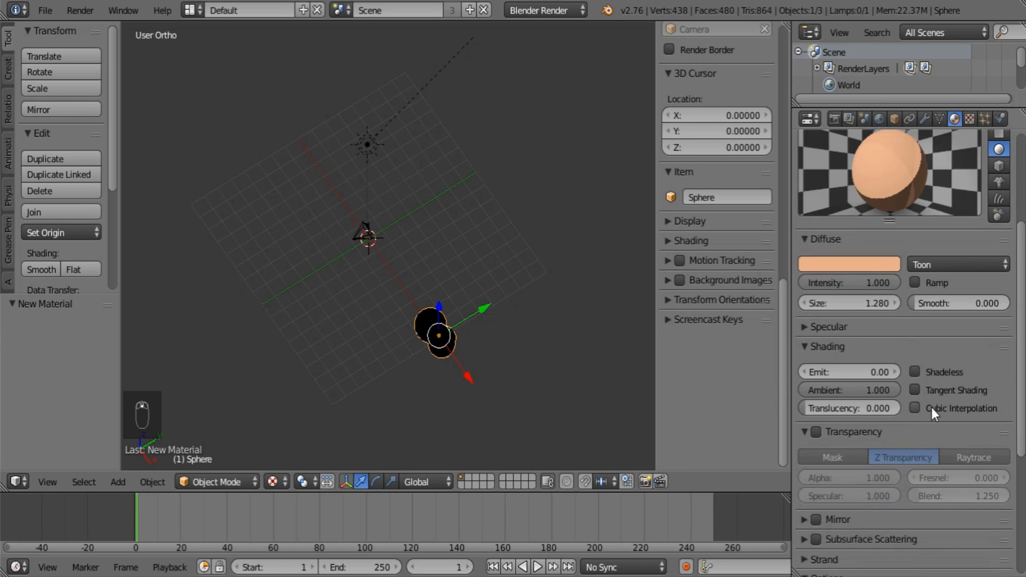
scroll(839, 518, down, 2)
click(842, 452)
scroll(842, 450, down, 2)
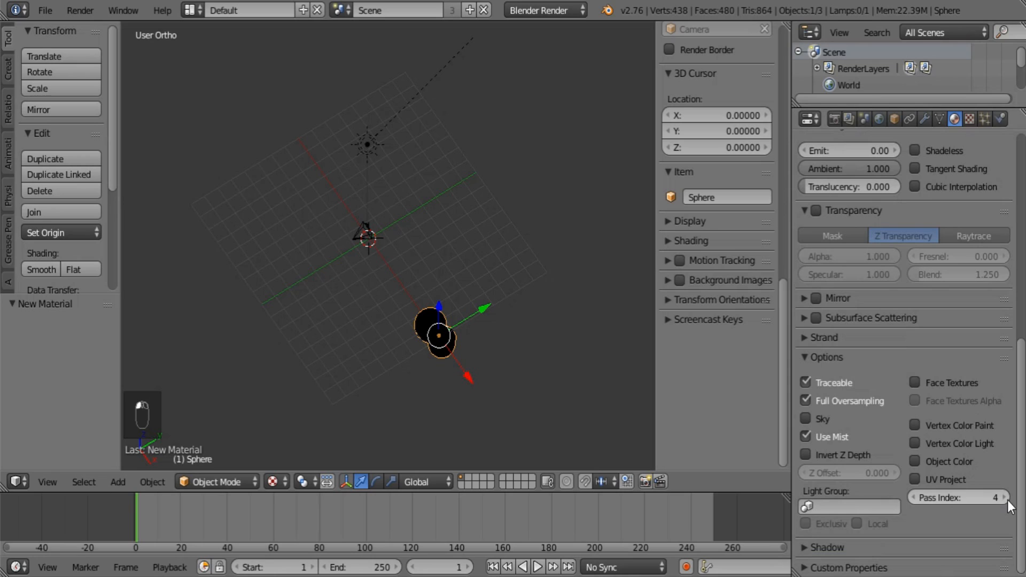
click(814, 361)
Enable Receive Transparent for the material's shadows and disable Auto Ray Bias, Cast Buffer Shadows and Cast Approximate
click(816, 381)
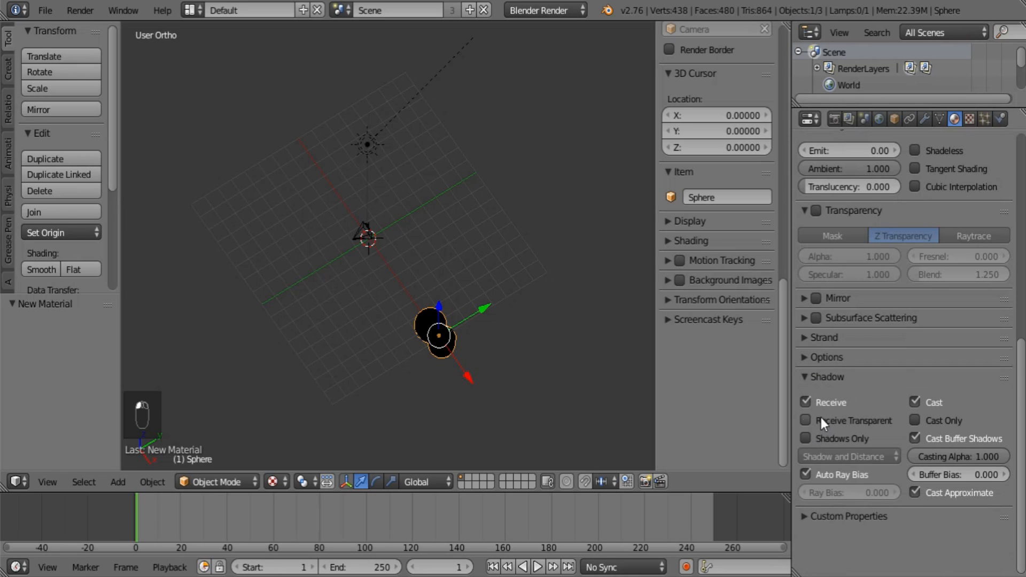
click(914, 435)
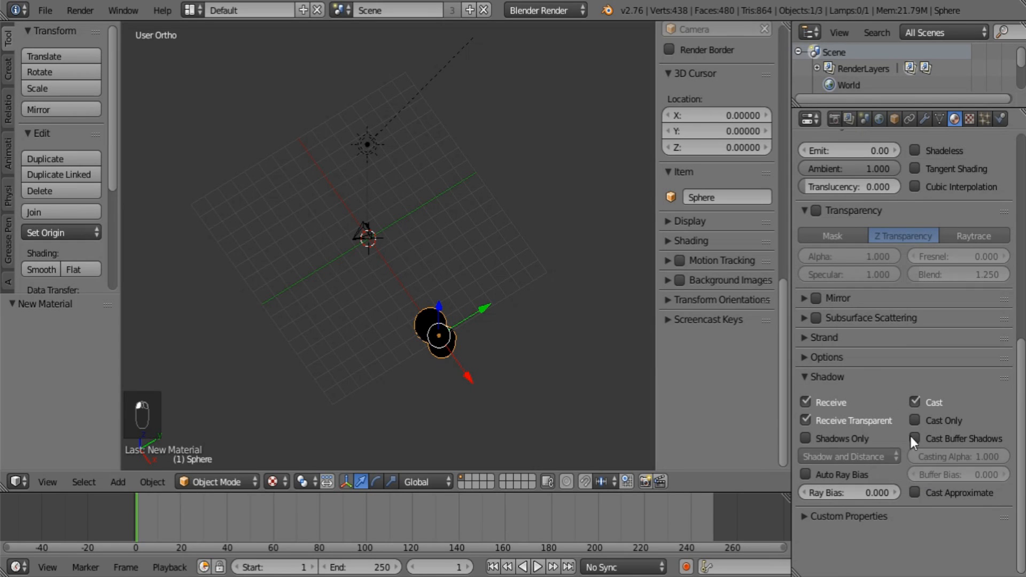
click(842, 377)
scroll(875, 387, up, 10)
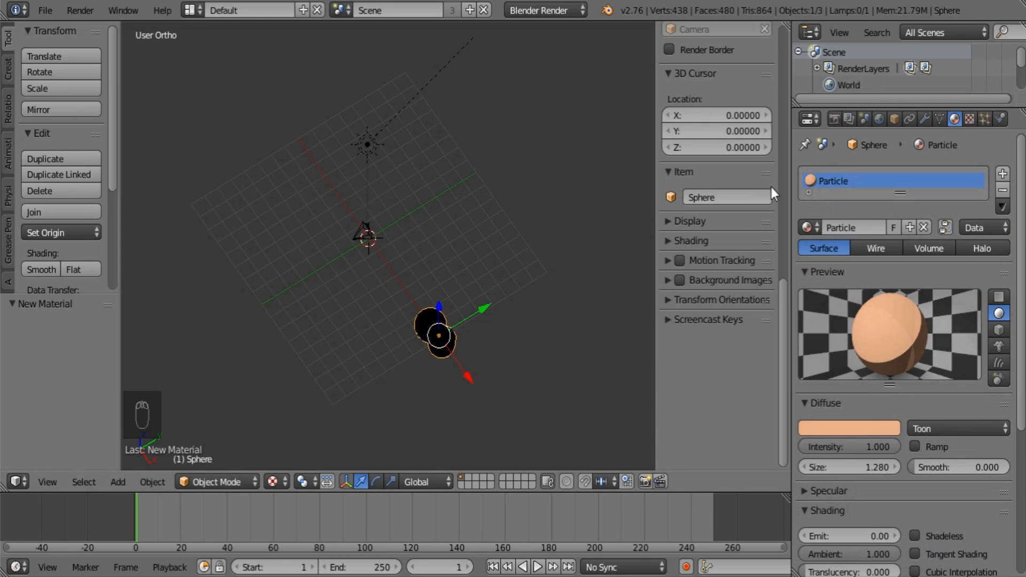
Rename the Particle material as Dust
middle_drag(541, 271, 568, 233)
double_click(835, 176)
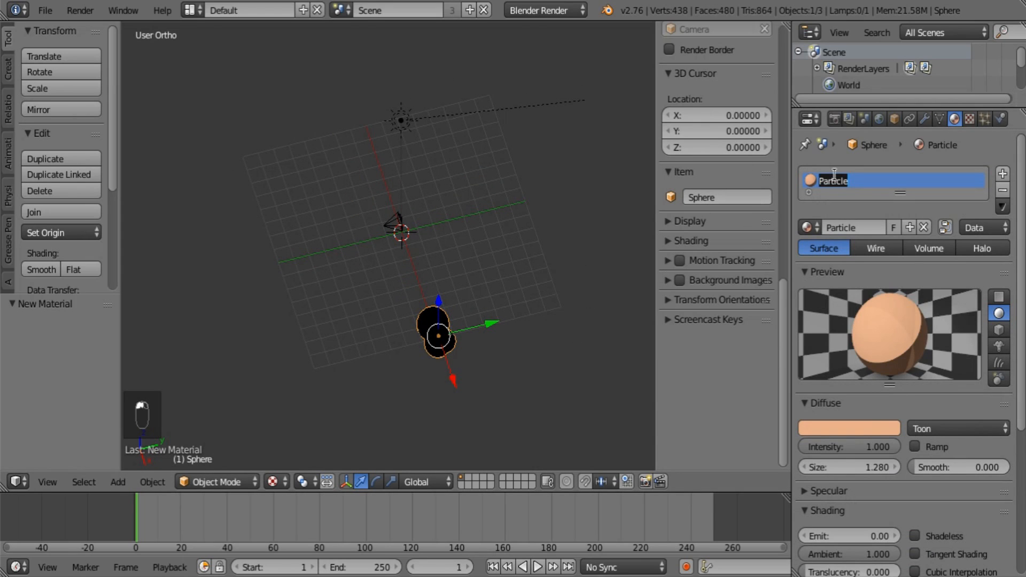
text(Dust)
key(Return)
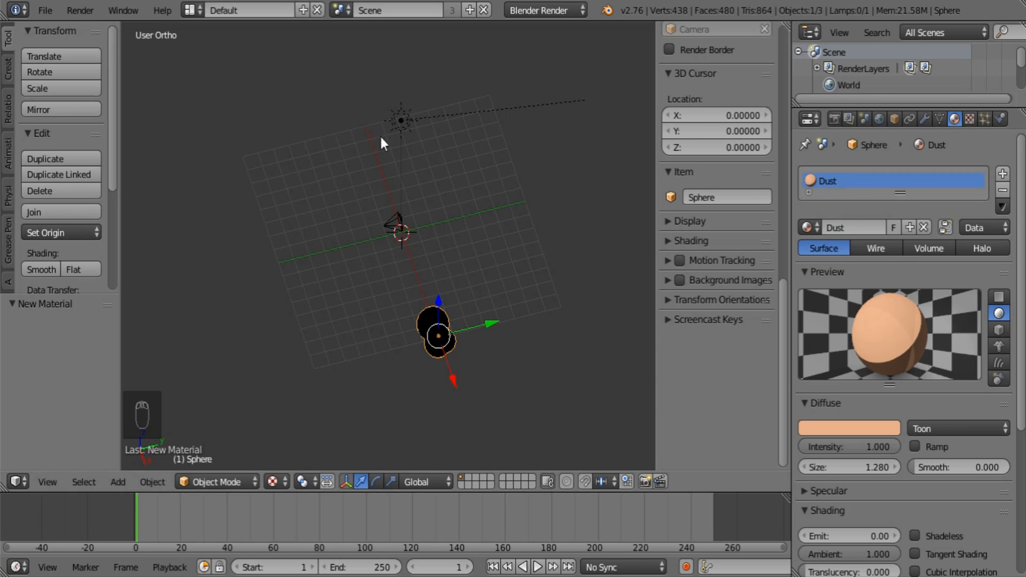
Rename the joined sphere object as "Dit cloud particle"
middle_drag(529, 195, 514, 176)
click(894, 119)
click(892, 170)
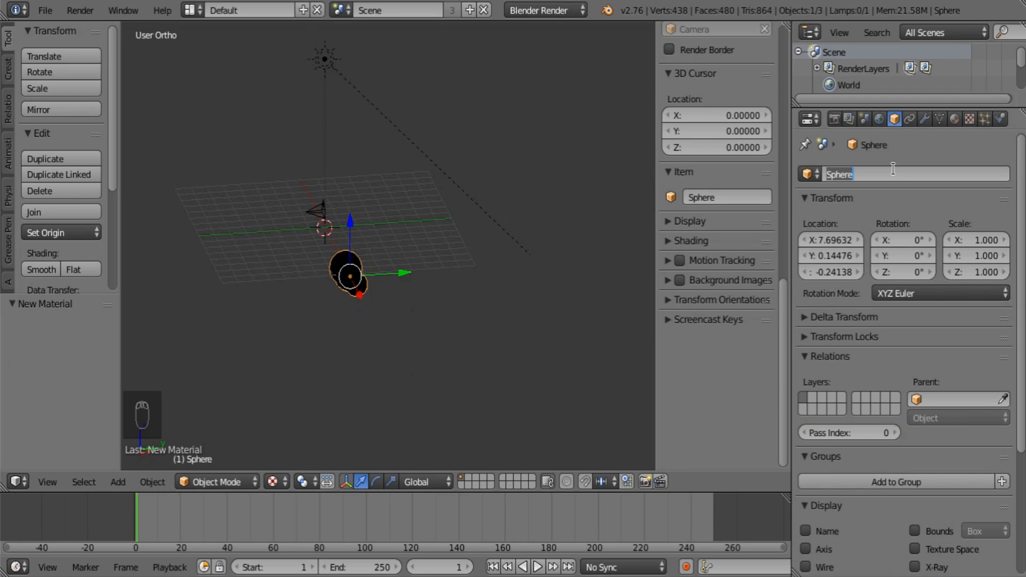
text(Dit cloud particle)
key(Return)
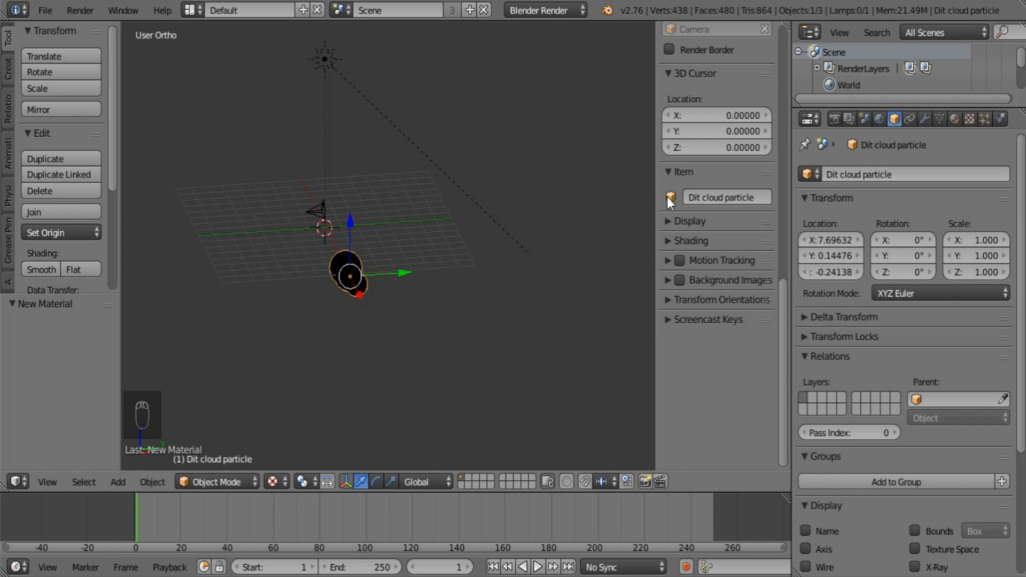
Move the Dit cloud particle object closer to the grid's centre, including a shift of 2.518 along Y
shift+middle_drag(338, 173, 369, 270)
right_click(420, 156)
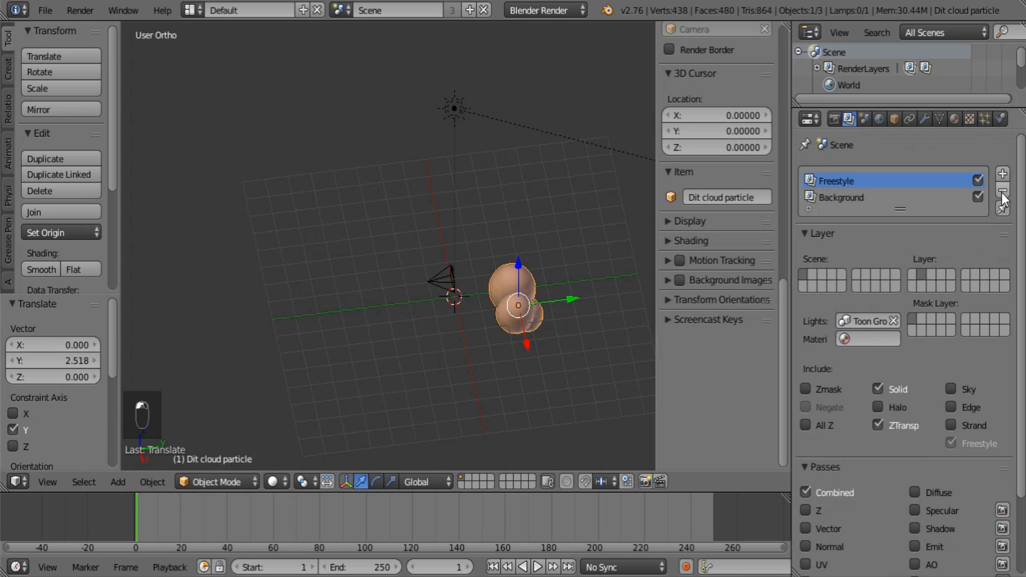
Remove the Freestyle and Background render layers and add a new default render layer in their place
click(1001, 191)
click(1003, 174)
click(896, 182)
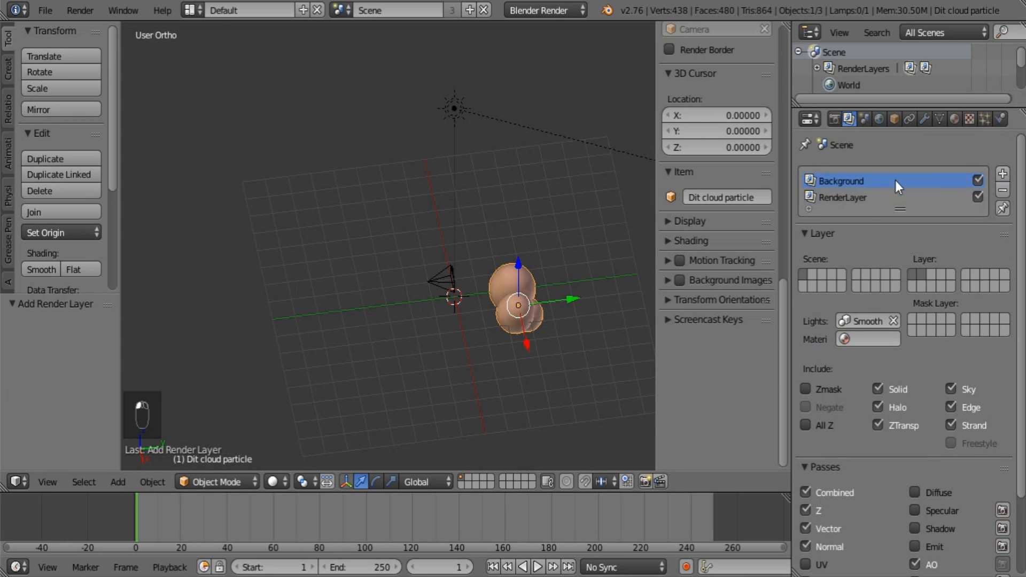
click(1003, 191)
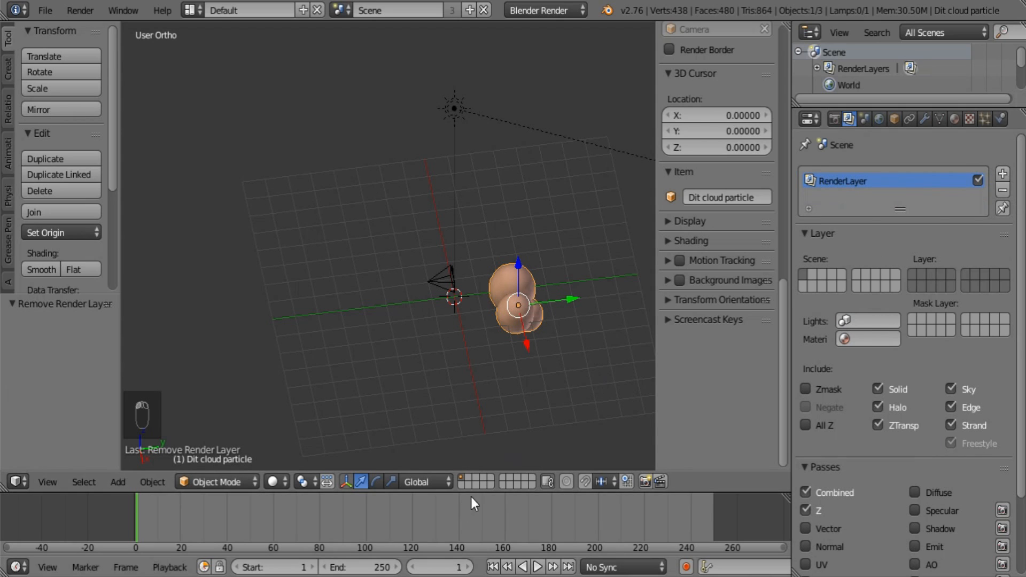
Switch the viewport to Material shading and inspect the toon-shaded spheres up close
click(274, 482)
click(303, 407)
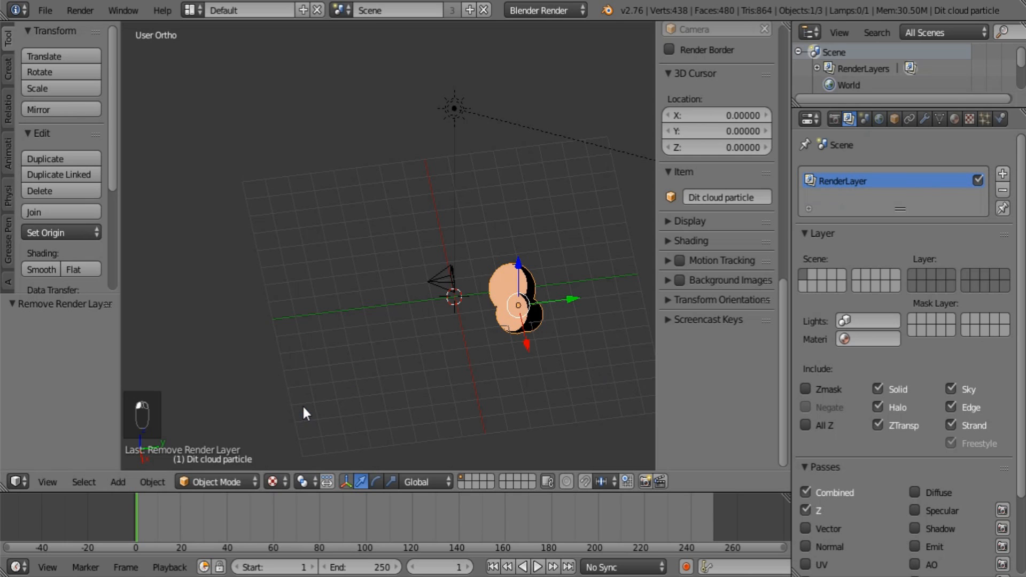
middle_drag(526, 312, 448, 235)
middle_drag(437, 299, 605, 401)
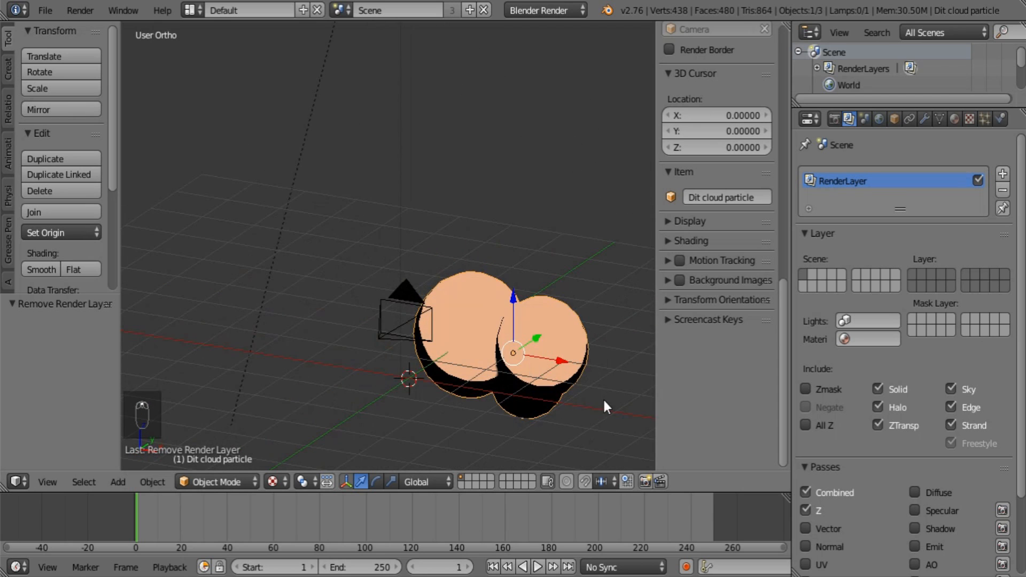
Set the Dust material's diffuse Toon size to 1.5
click(954, 119)
click(848, 461)
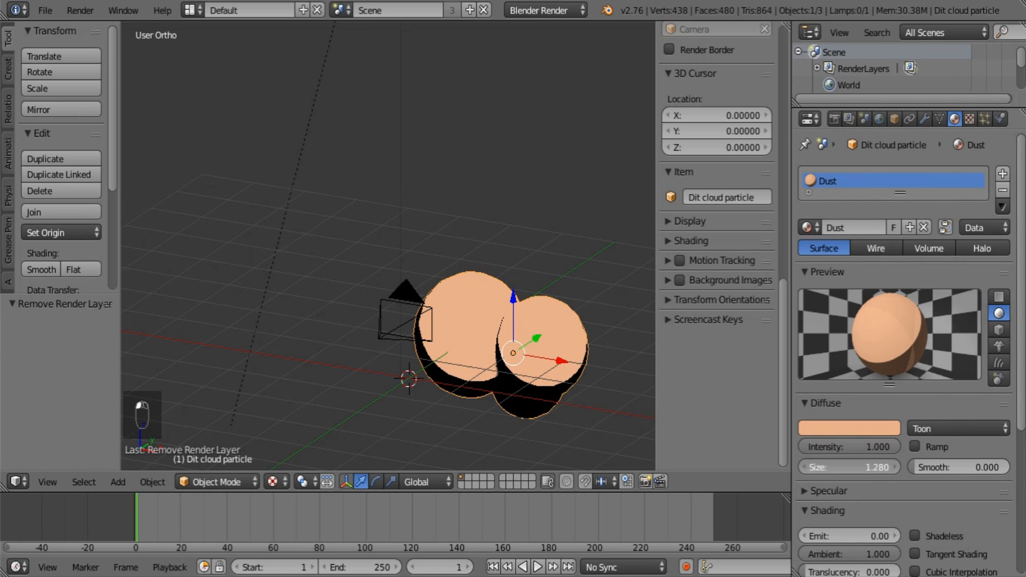
text(1.5)
key(Return)
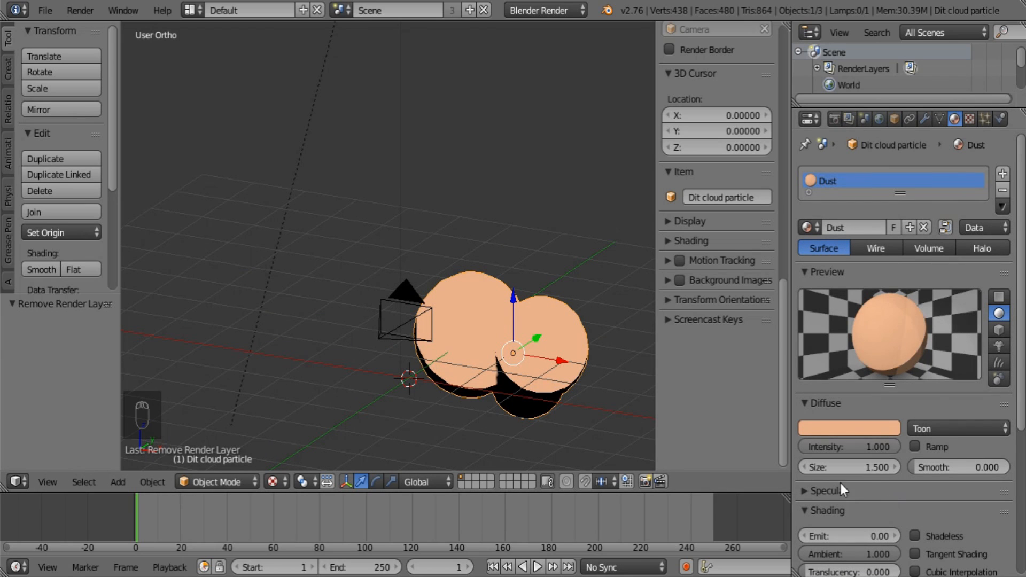
Enable the diffuse colour ramp on the Dust material and set its input to Normal
click(921, 445)
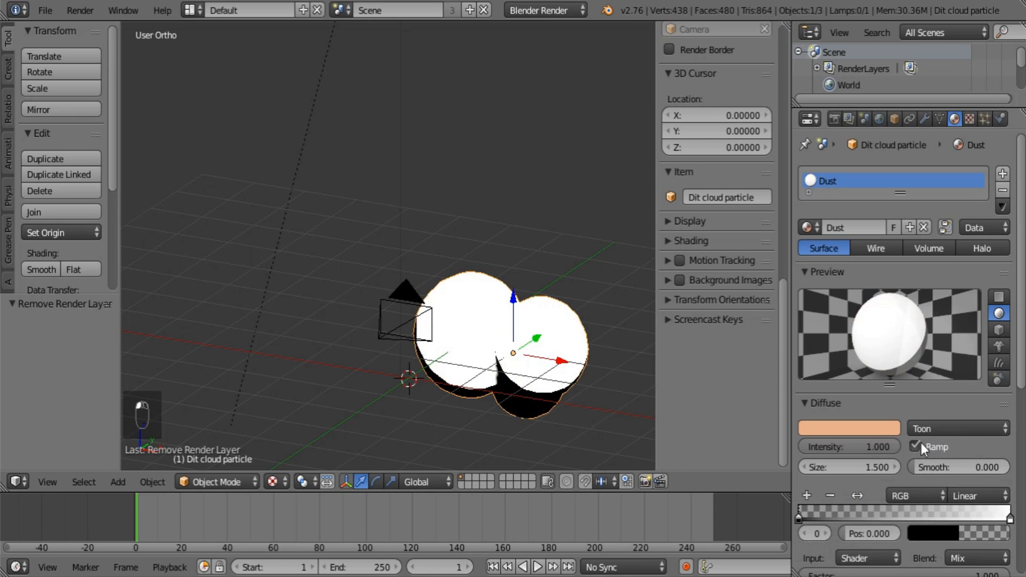
click(872, 558)
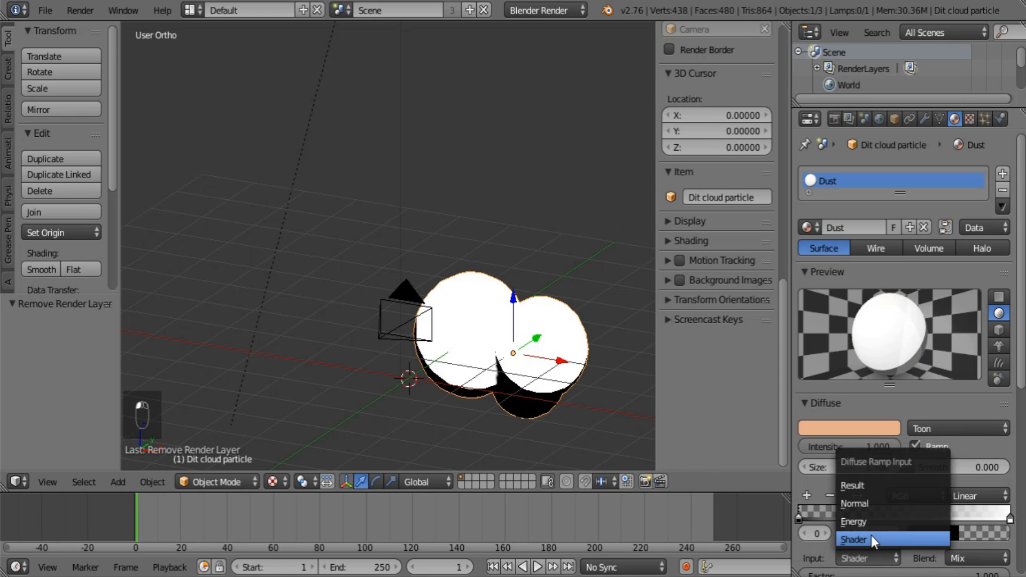
click(871, 503)
shift+middle_drag(578, 334, 505, 291)
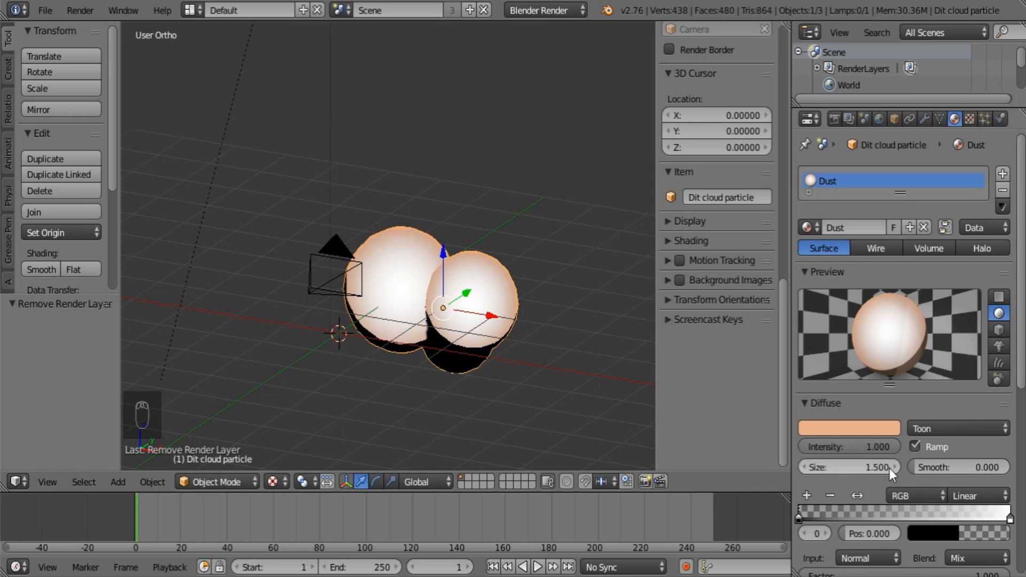
Set the ramp interpolation to Constant, flip the ramp, and move the transparent black stop to position 0.539
click(978, 496)
click(973, 402)
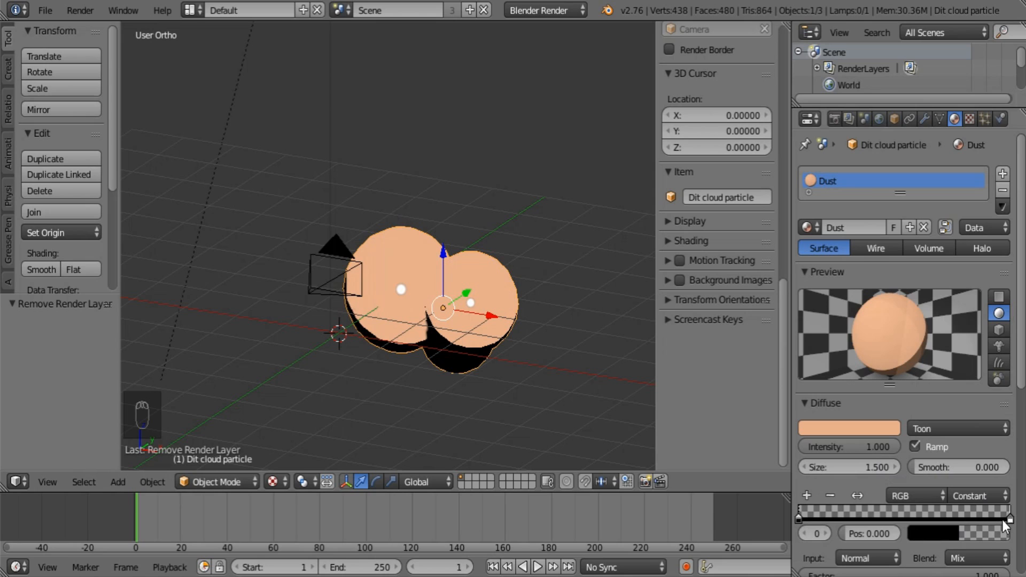
click(856, 495)
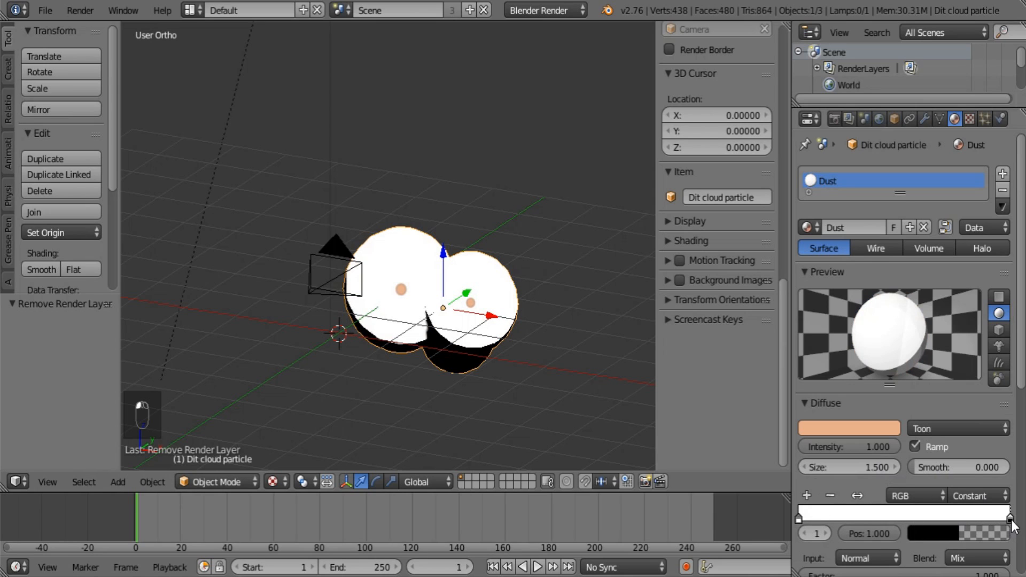
drag(1011, 520, 913, 515)
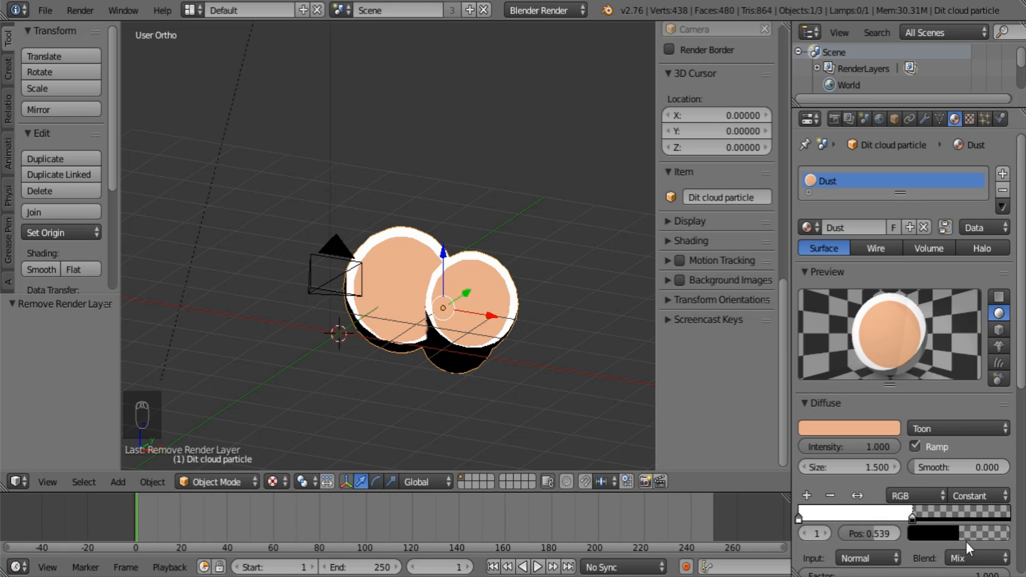
Set the diffuse ramp's blend mode to Overlay and its factor to 0.456
click(973, 557)
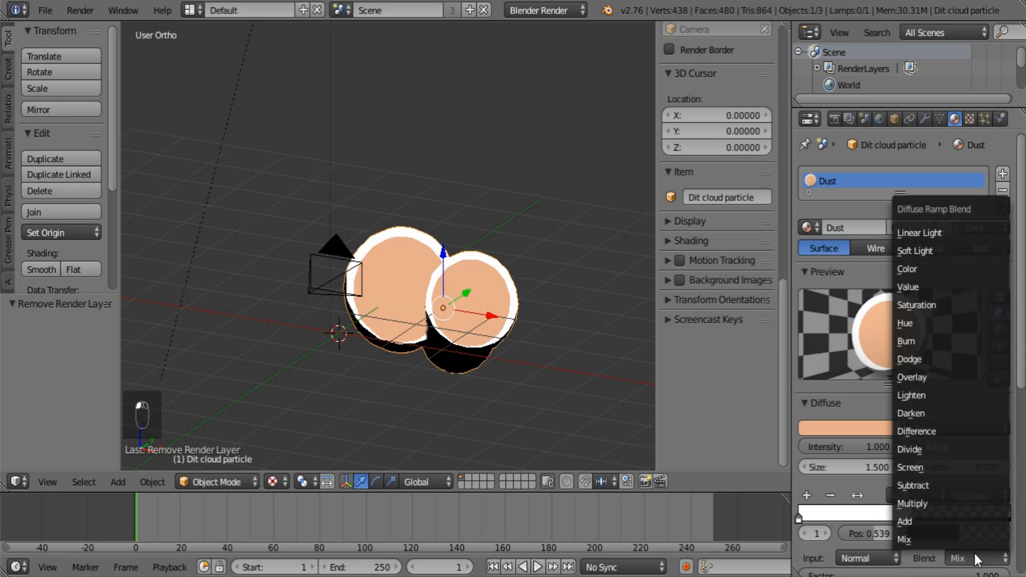
click(956, 379)
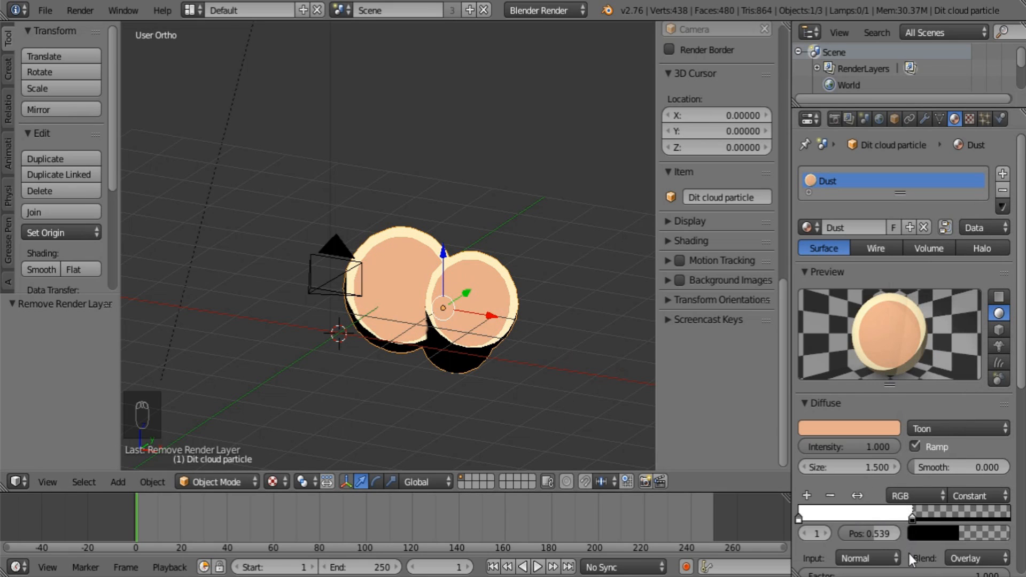
scroll(909, 553, down, 3)
drag(946, 510, 899, 511)
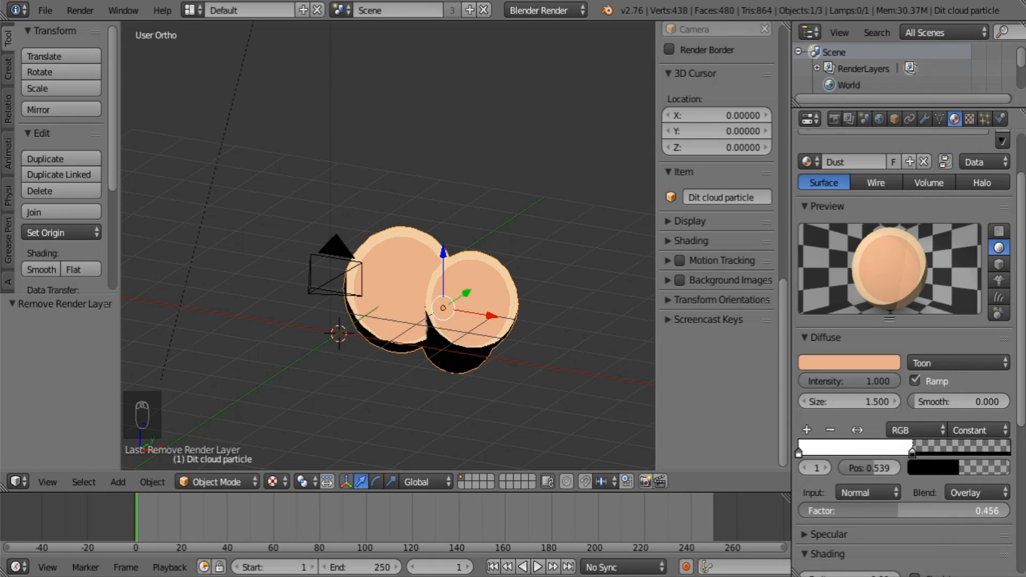
Refine the ramp factor to 0.471 and the transparent black stop's position to 0.578, temporarily previewing the material on the monkey
click(999, 280)
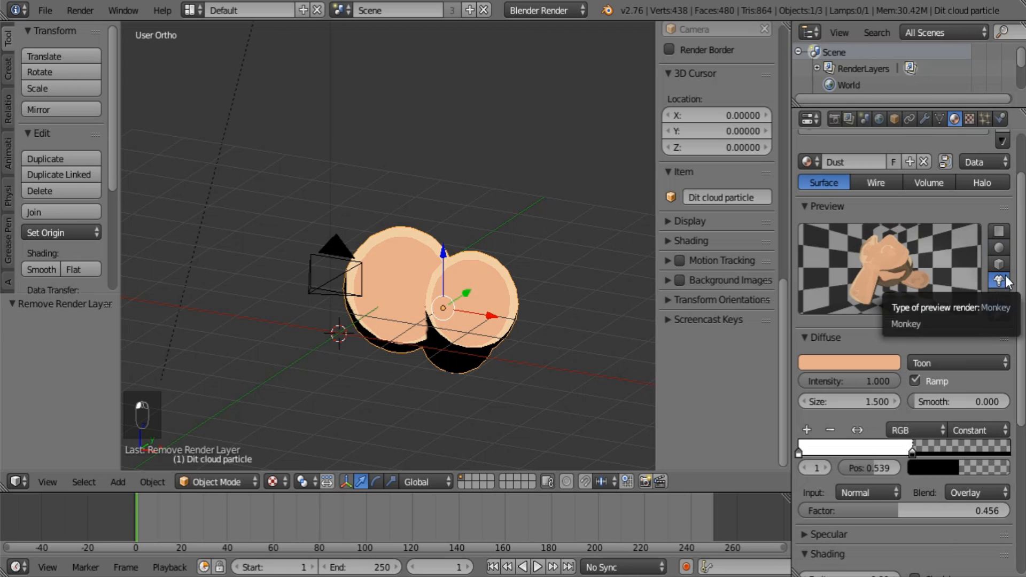
drag(893, 512, 902, 511)
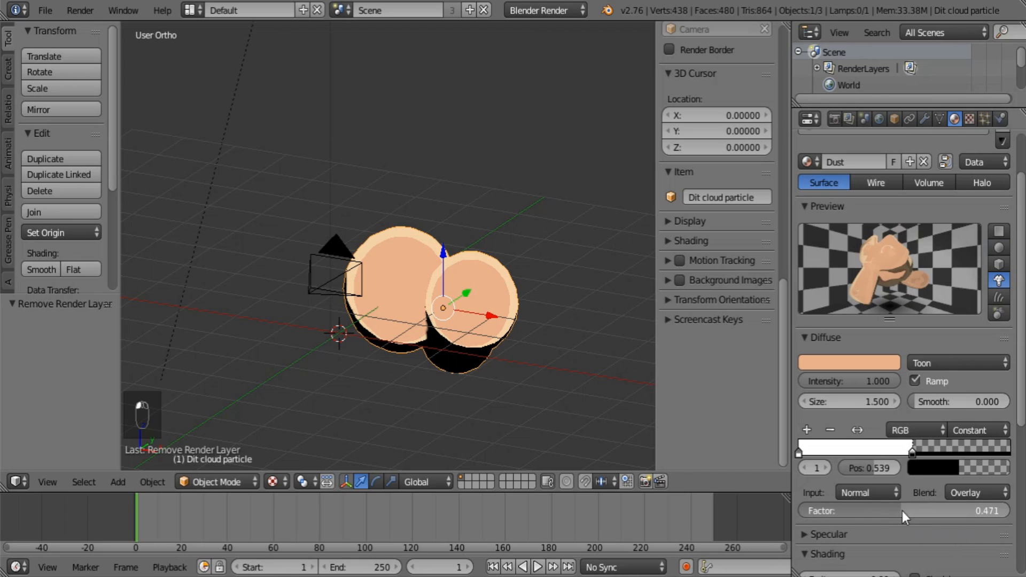
drag(912, 452, 921, 452)
click(998, 247)
Examine the rim effect on the spheres, deselect all objects, and switch the viewport to Solid shading
middle_drag(599, 254, 505, 233)
scroll(494, 307, up, 2)
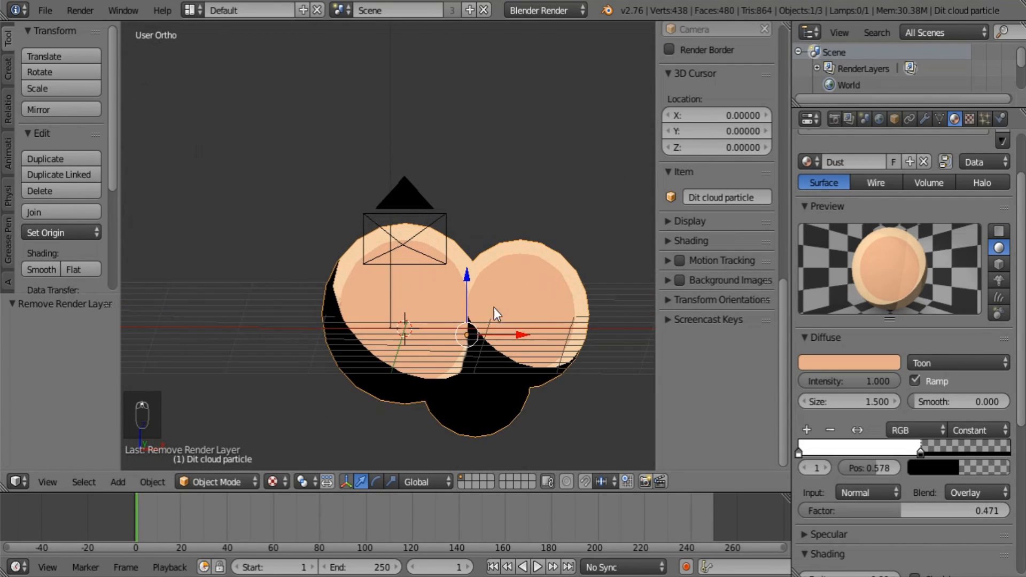
key(a)
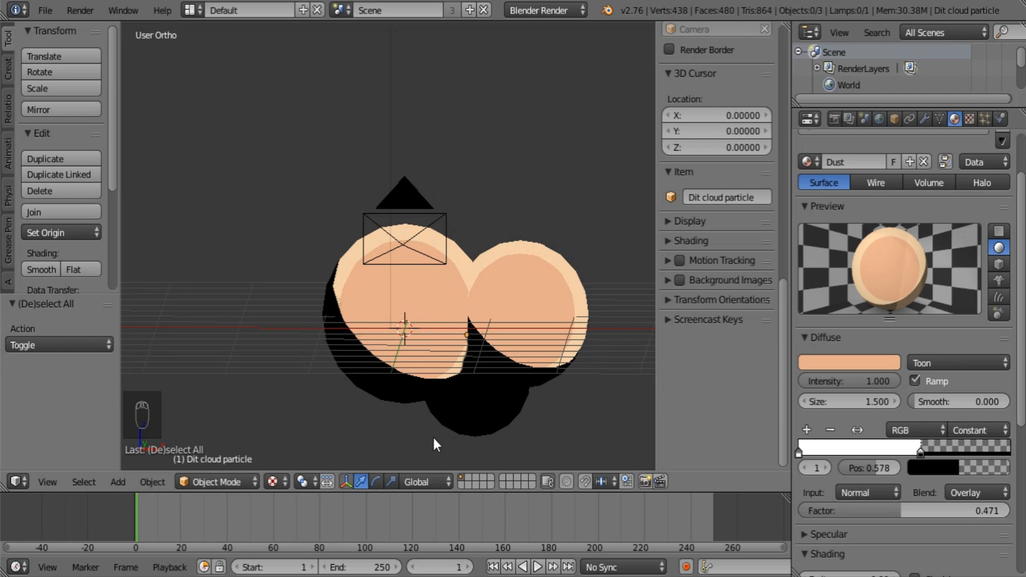
click(272, 482)
click(284, 431)
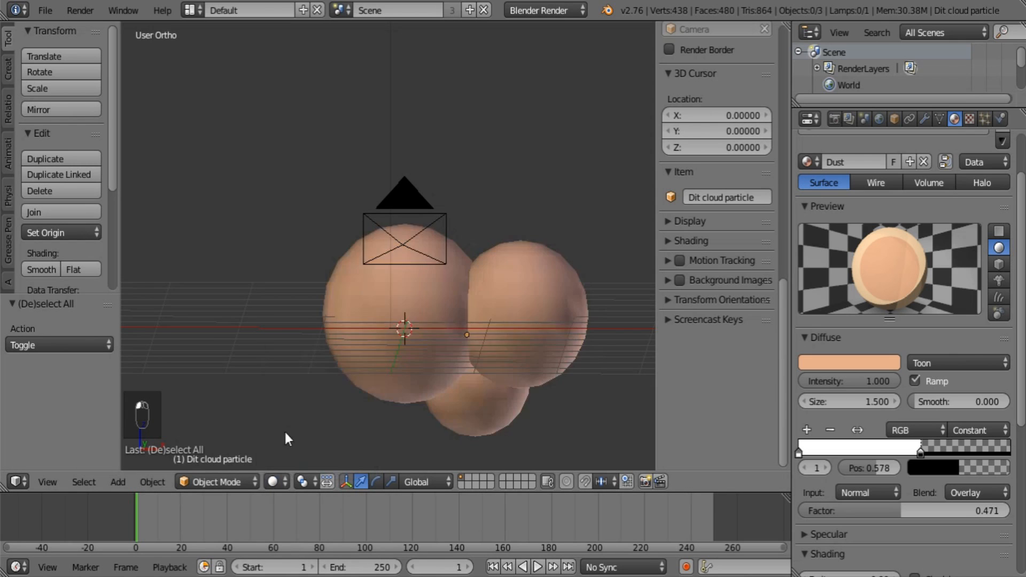
scroll(417, 353, down, 4)
middle_drag(543, 274, 122, 269)
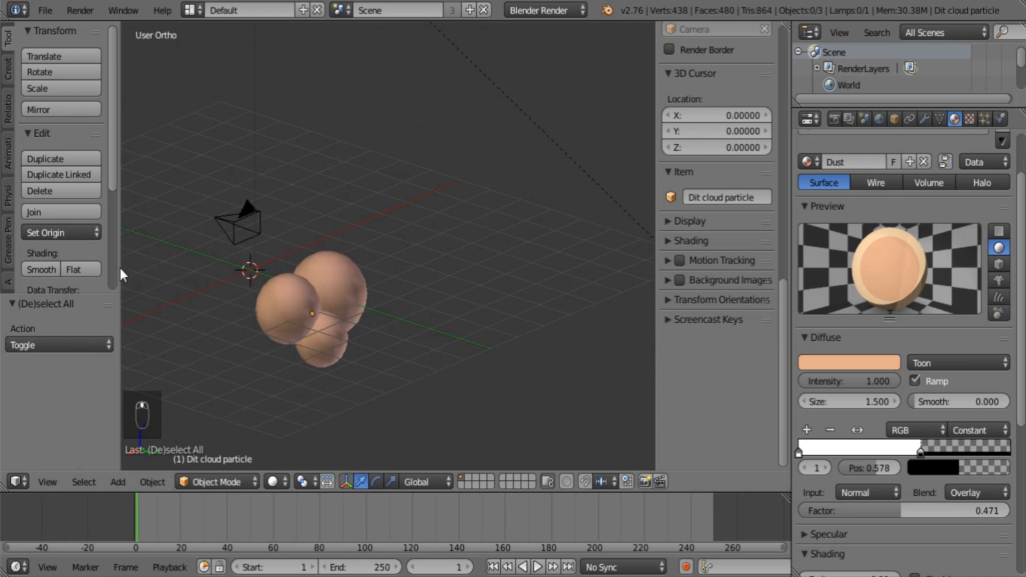
Move the dust-cloud spheres down about 3.59 units along the global Z axis, then deselect everything
right_click(349, 277)
middle_drag(386, 316, 431, 294)
drag(470, 255, 472, 410)
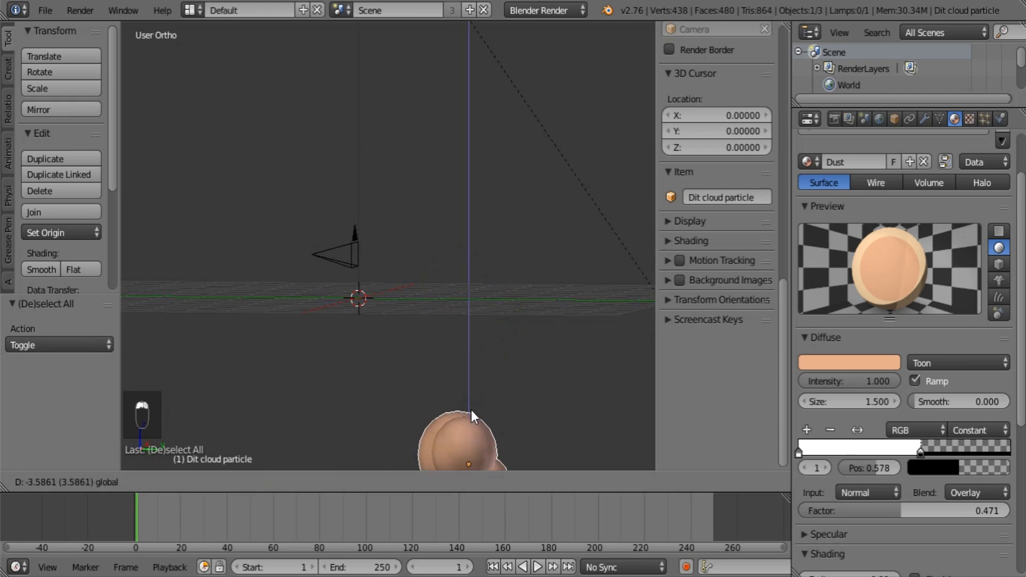
click(470, 409)
middle_drag(470, 410, 458, 289)
key(a)
key(shift+a)
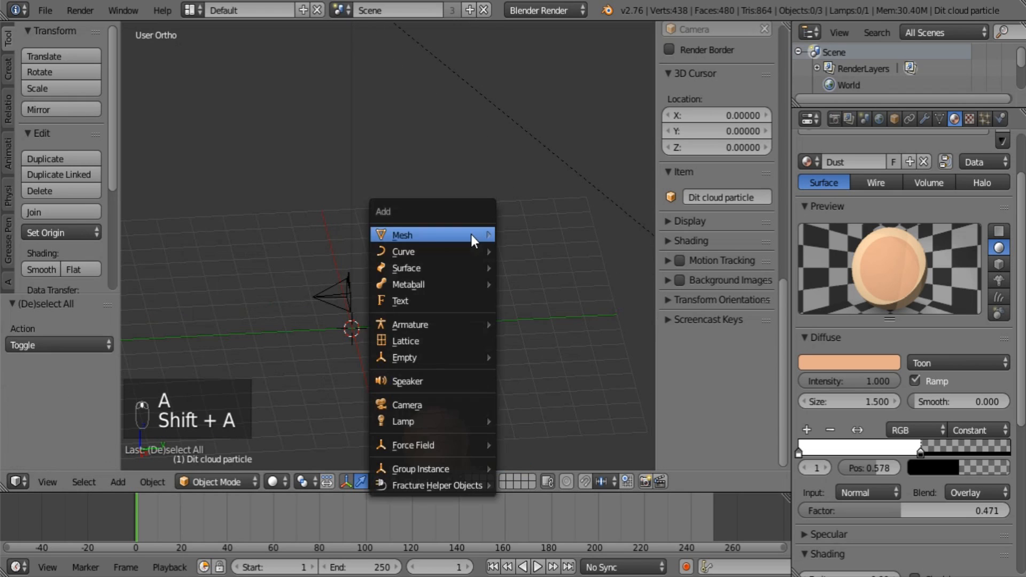
mouse_move(446, 230)
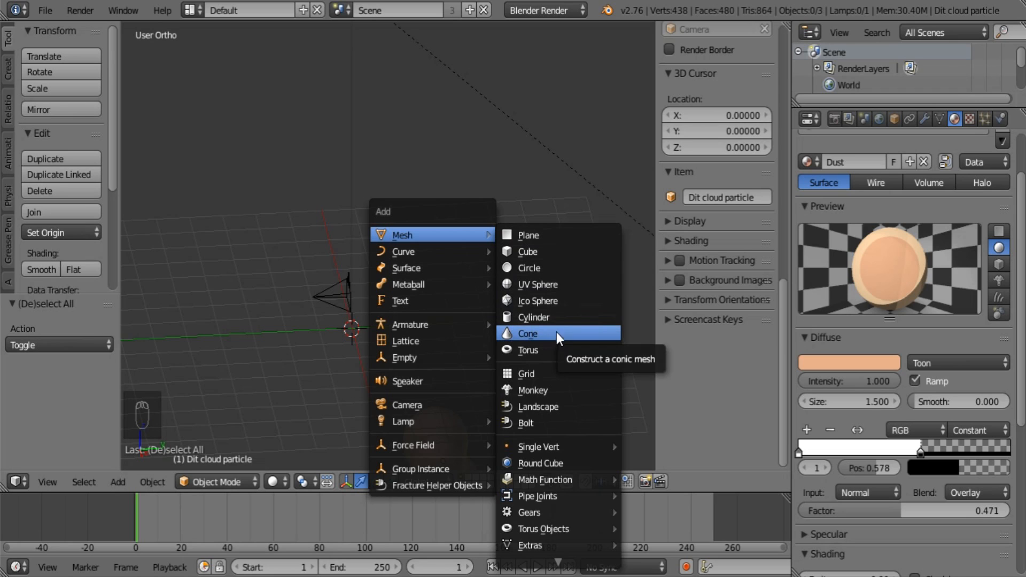
click(561, 301)
key(x)
click(500, 261)
Add a UV sphere at the origin with 9 segments and 7 rings
key(shift+a)
mouse_move(499, 262)
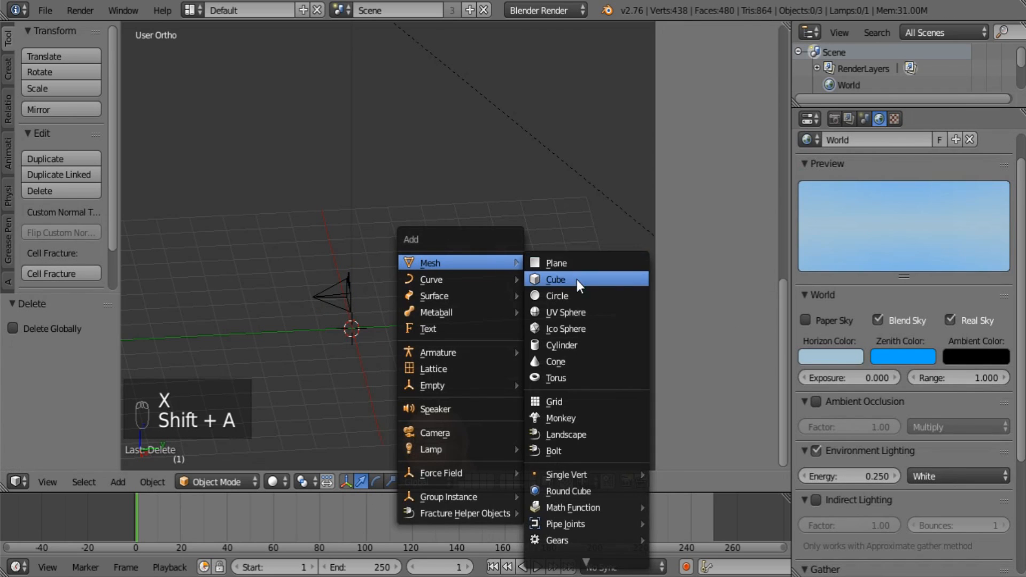
click(579, 315)
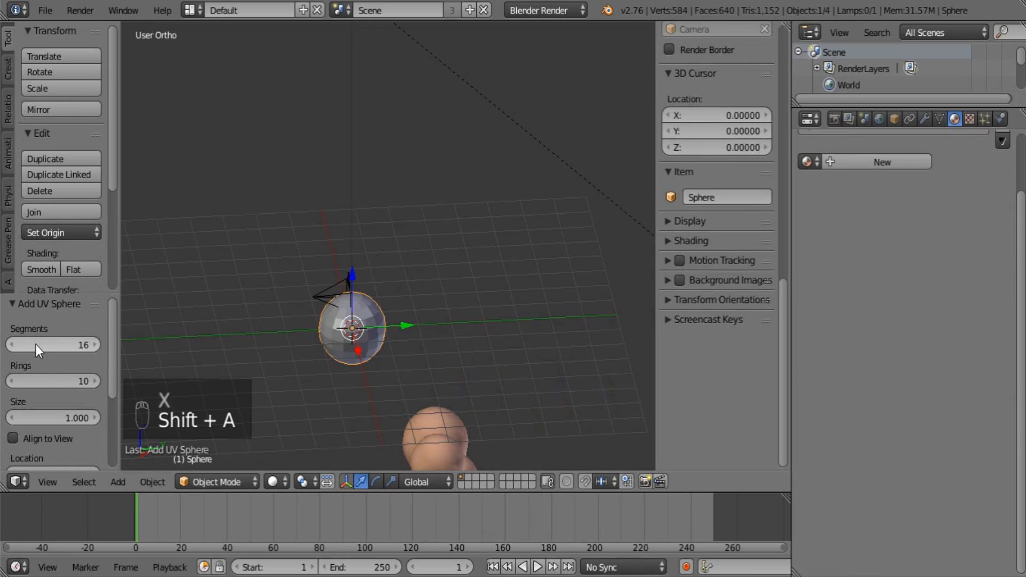
drag(12, 344, 3, 344)
click(10, 346)
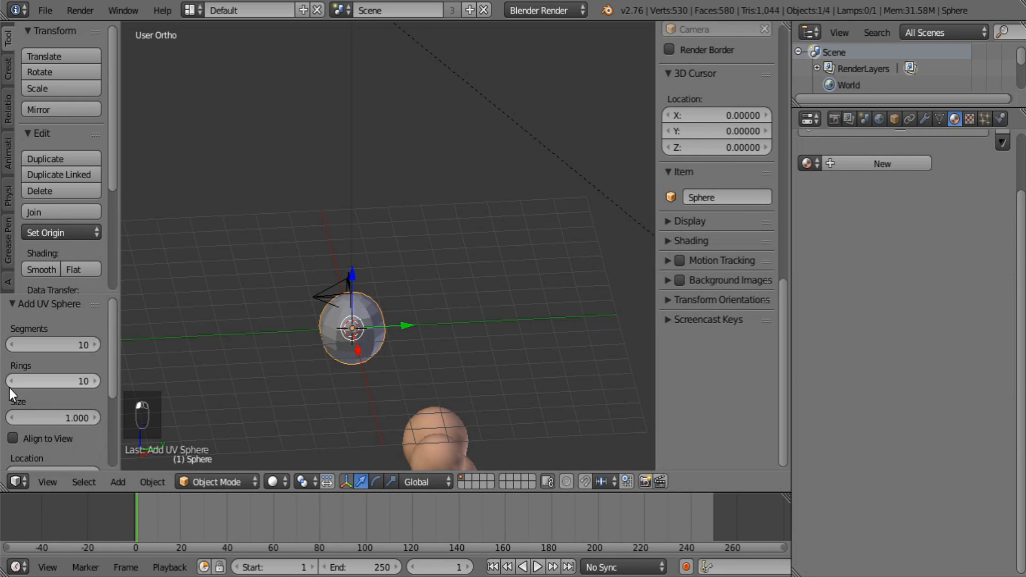
click(9, 386)
click(8, 386)
click(11, 385)
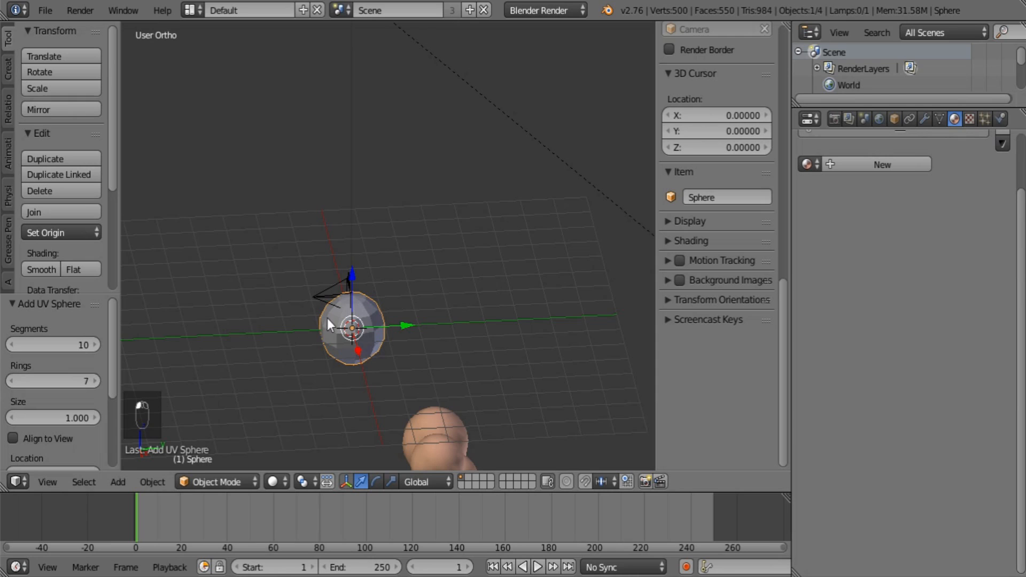
middle_drag(327, 318, 382, 359)
click(12, 342)
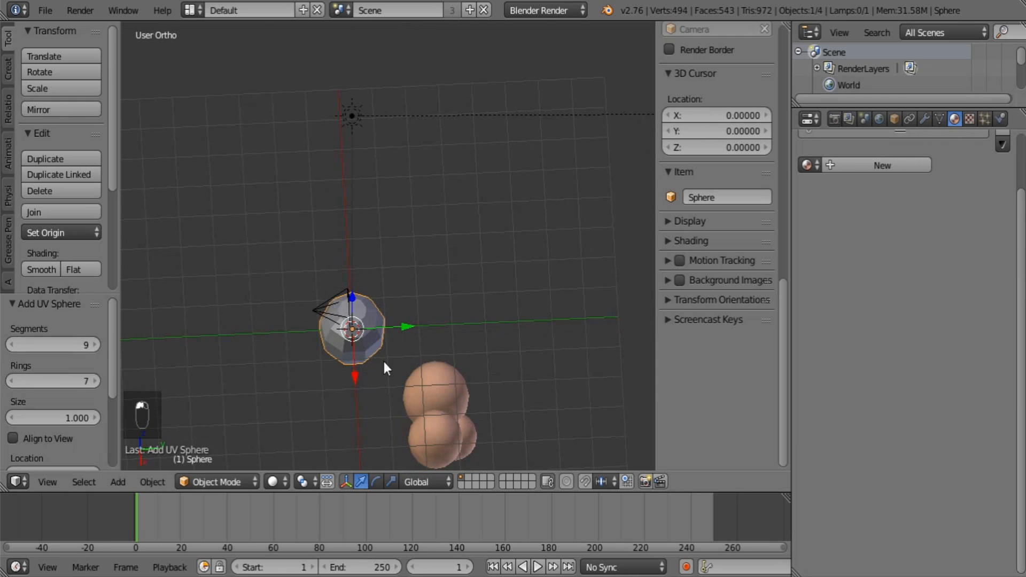
click(400, 324)
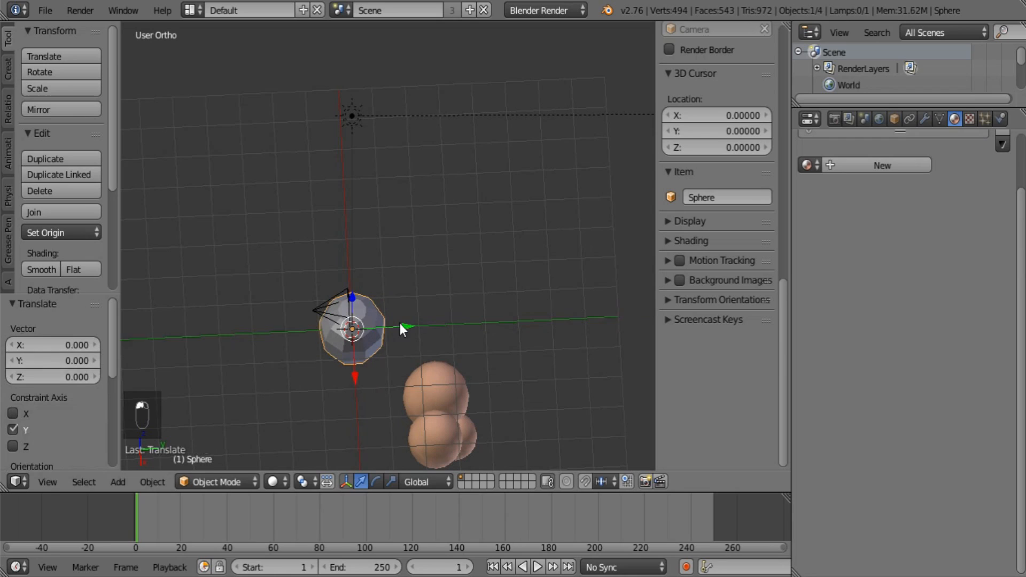
Rename the new sphere object as "Emitter streaks.000"
click(896, 119)
click(888, 175)
text(Emitter)
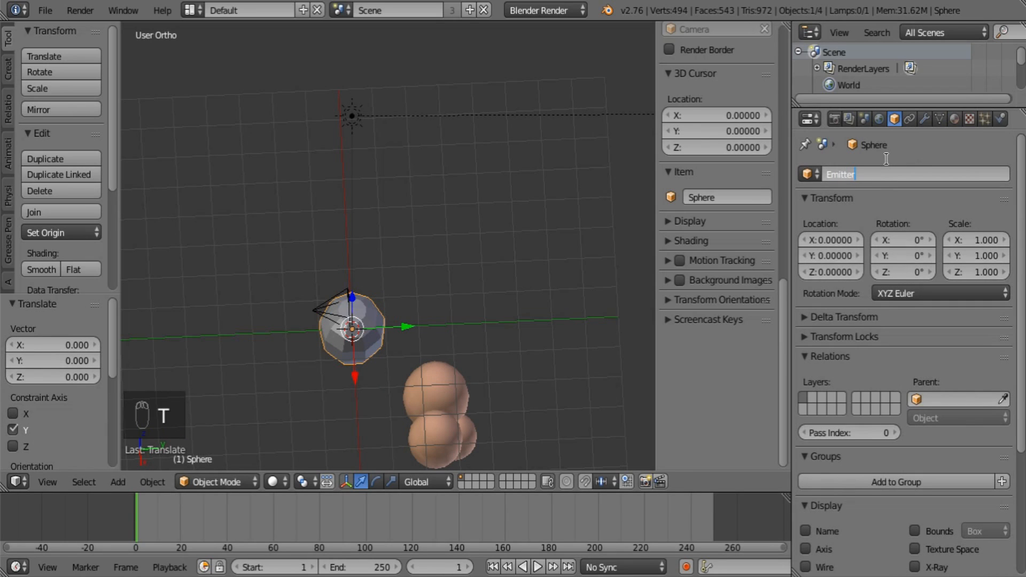
text( streaks)
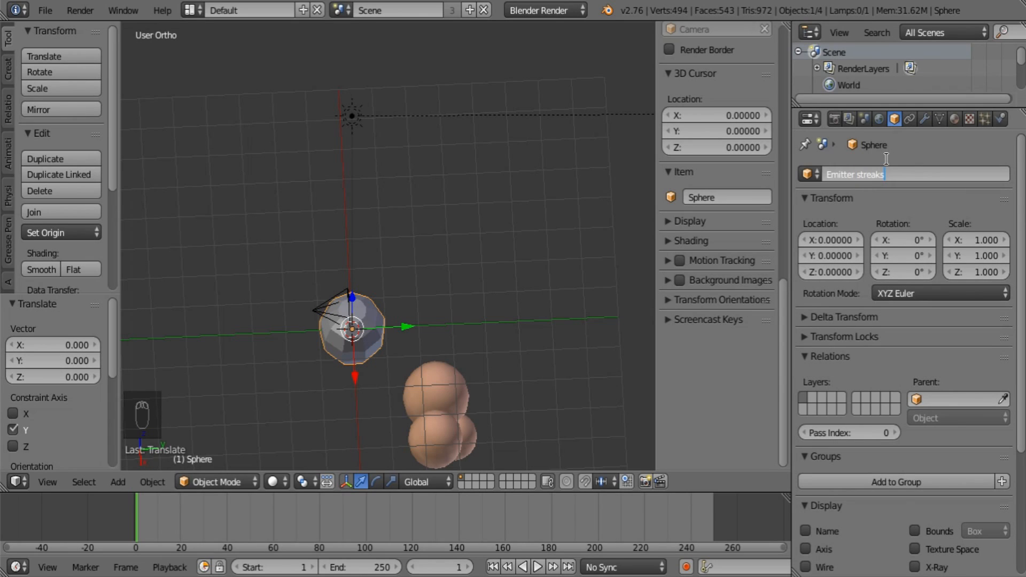
text(.000)
key(Return)
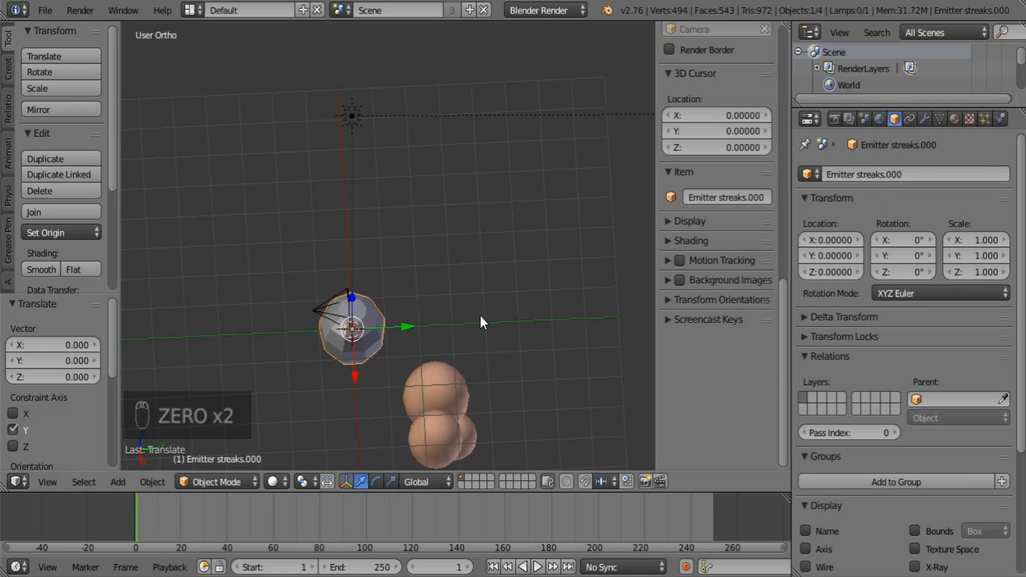
Move the emitter sphere about 7.41 units along the positive Y axis and shade it smooth
drag(405, 329, 579, 330)
middle_drag(579, 329, 216, 151)
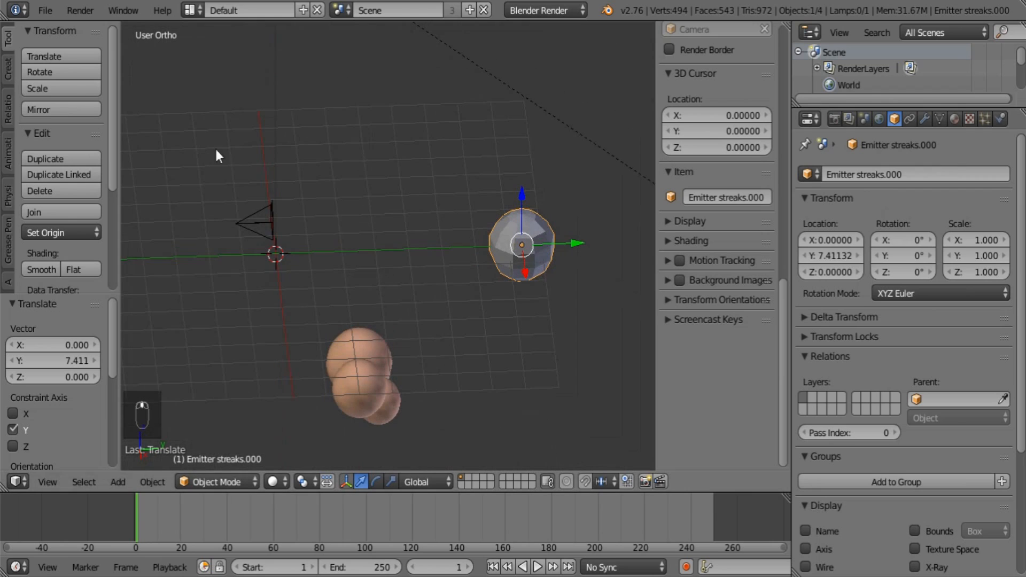
click(52, 265)
middle_drag(464, 281, 473, 219)
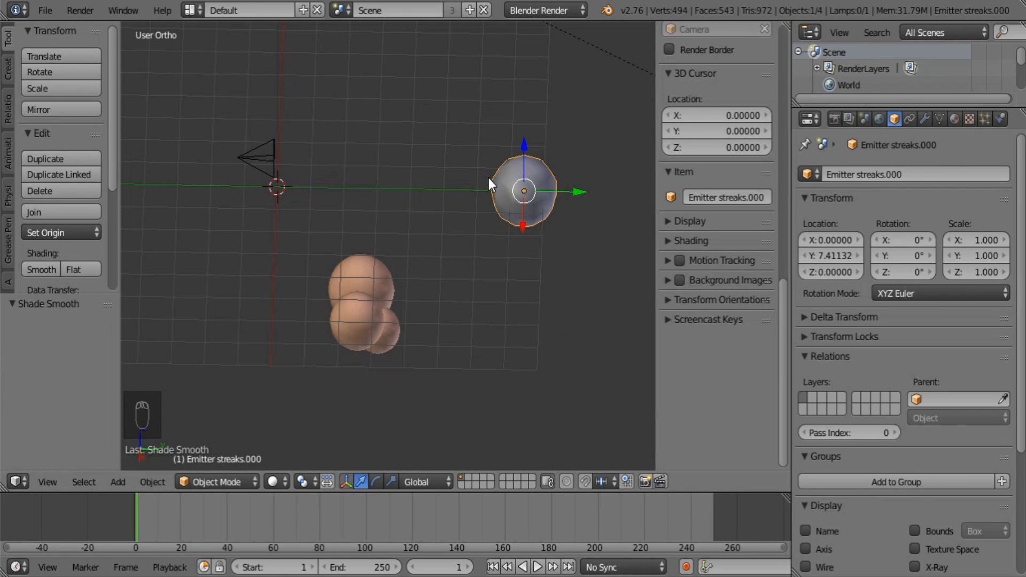
Add a particle system to the emitter sphere and name both the system and its settings "Emitter1"
click(985, 122)
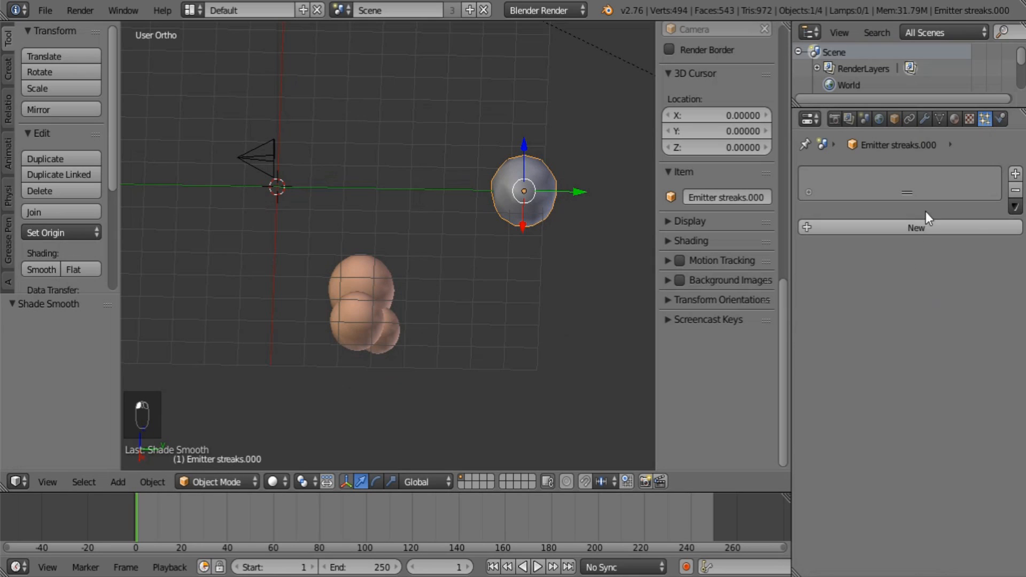
click(903, 229)
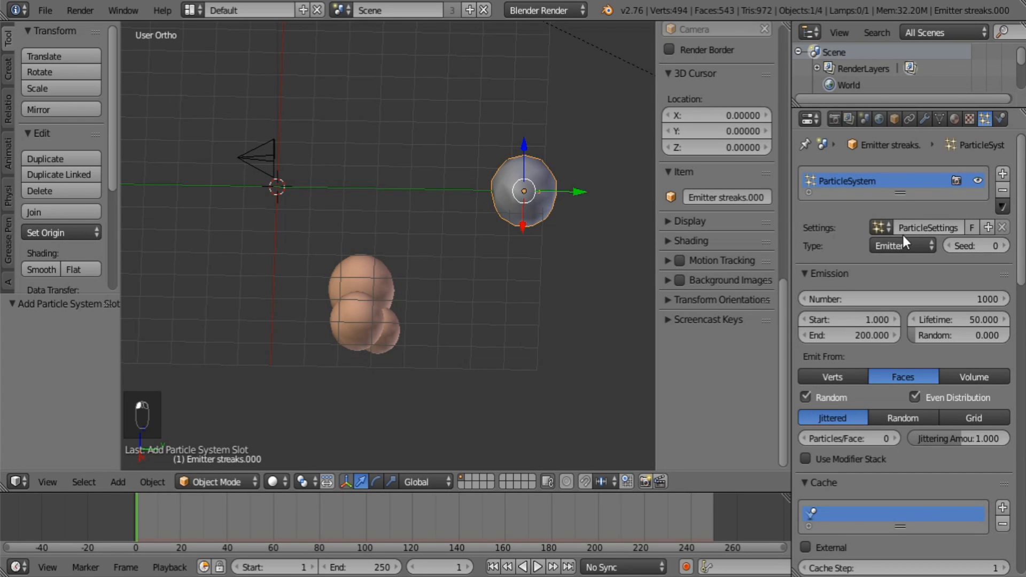
double_click(862, 180)
text(Emitter1)
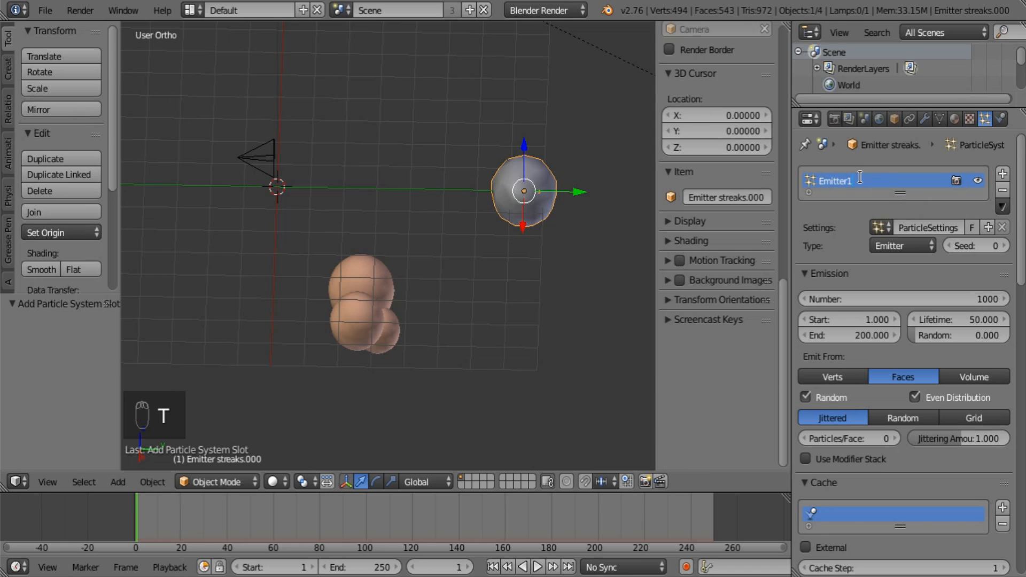
key(Return)
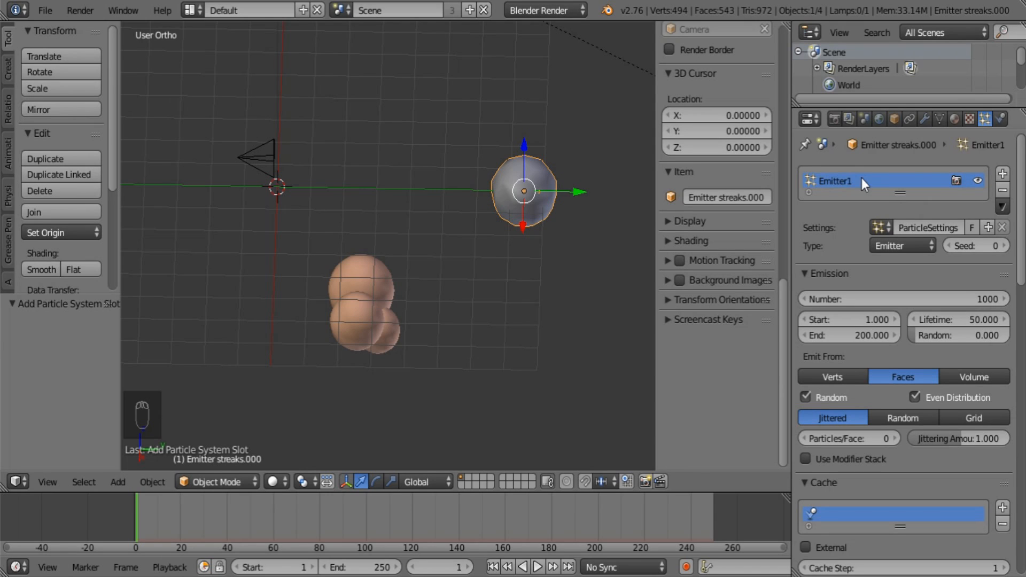
click(940, 232)
text(Emitter1)
key(Return)
Set the particle emission's end frame to 40 and the particle lifetime to 300
click(854, 341)
click(855, 356)
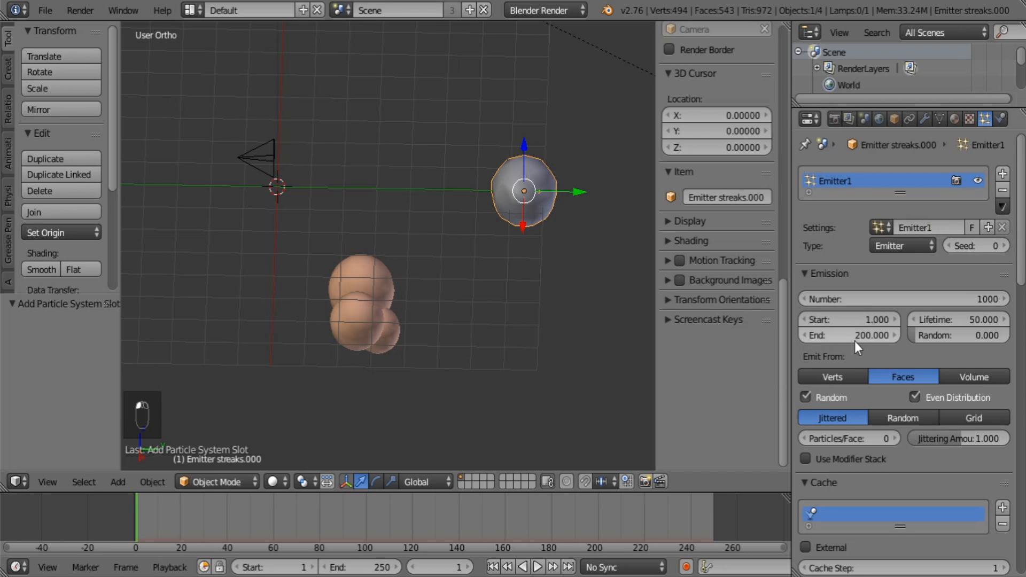
click(854, 341)
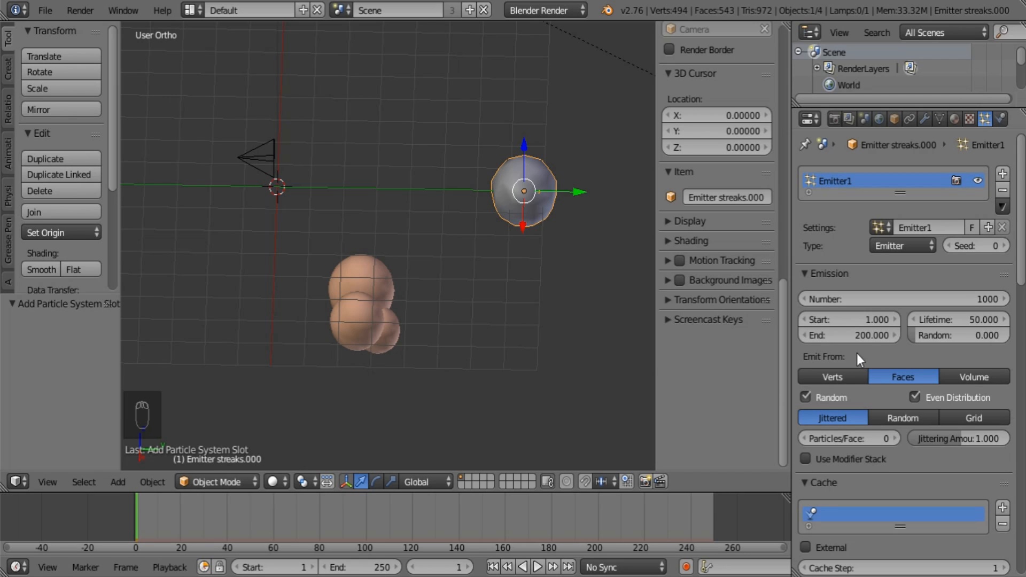
click(854, 335)
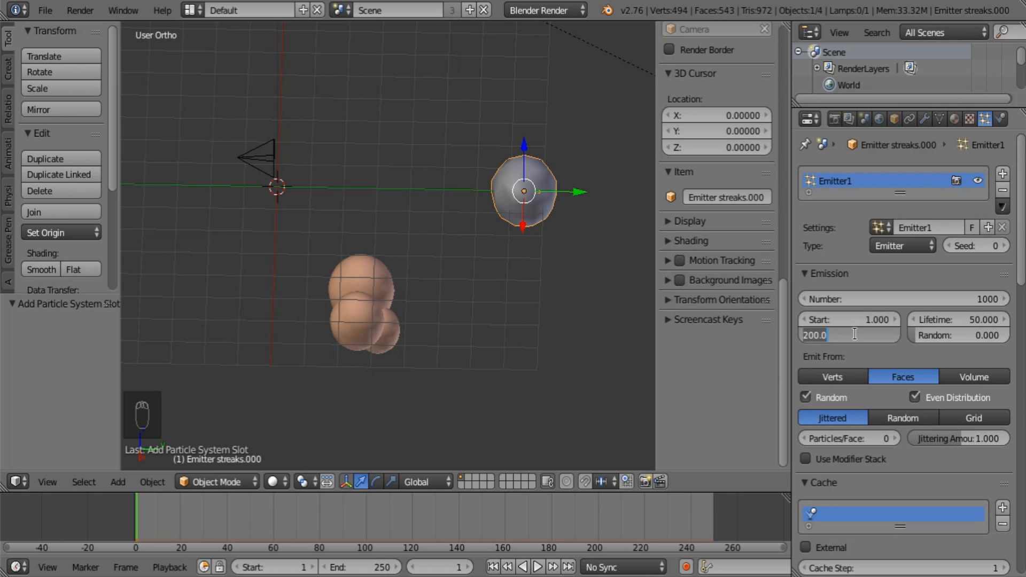
text(40)
key(Return)
click(982, 313)
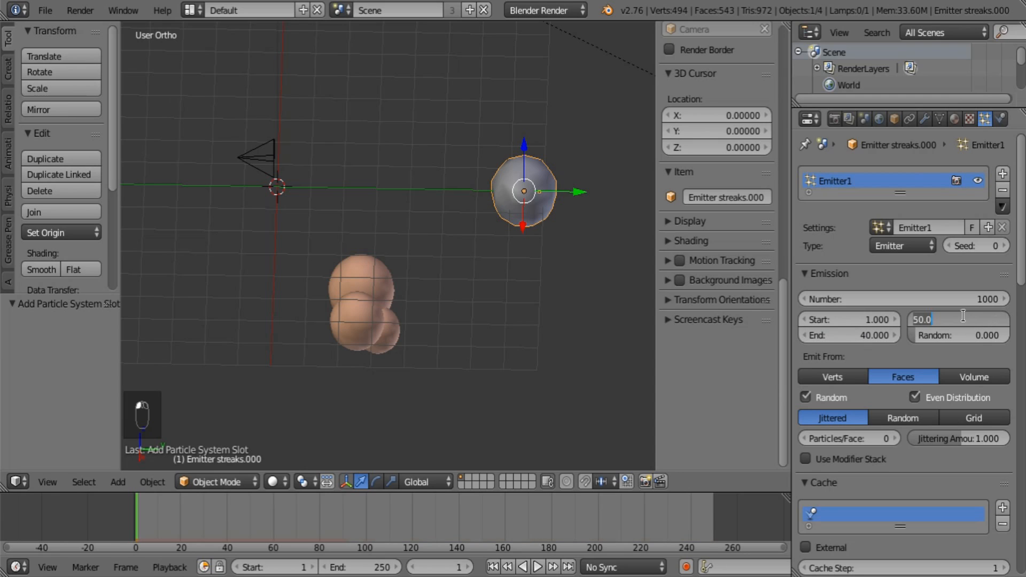
text(100)
key(Return)
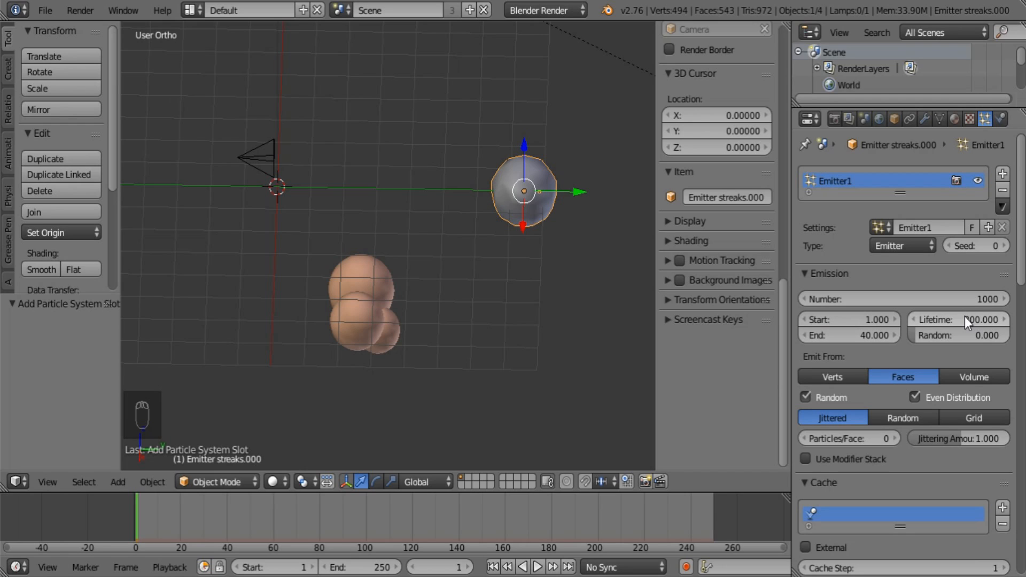
Set the particles to emit from the emitter's Volume with Random distribution
click(894, 417)
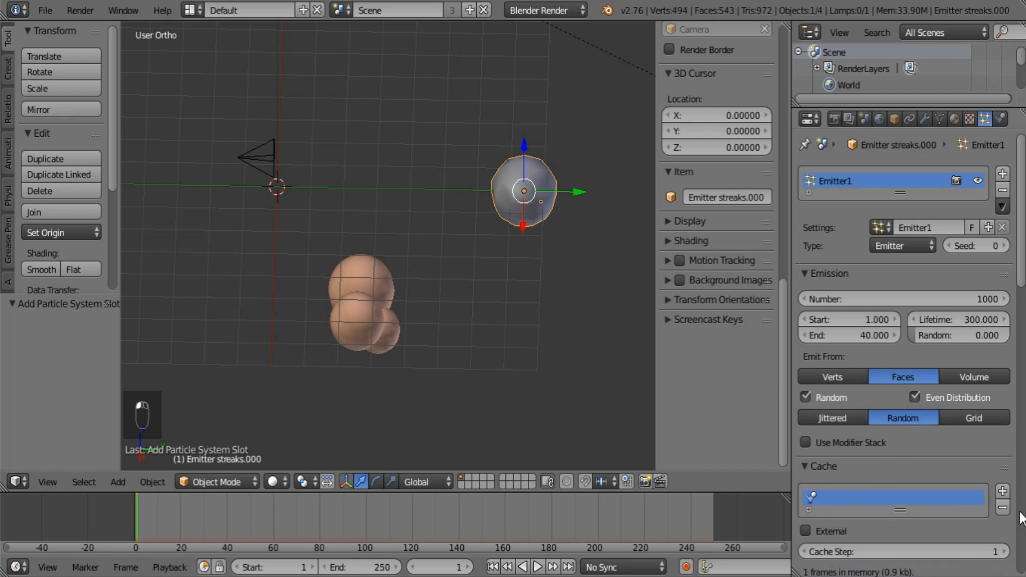
scroll(910, 463, down, 10)
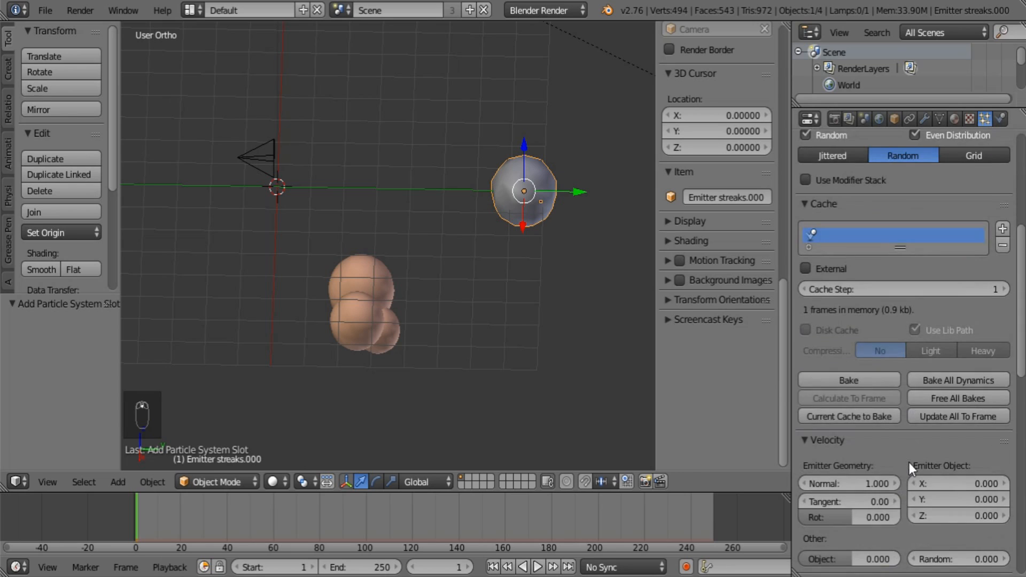
scroll(908, 463, up, 5)
scroll(908, 463, down, 1)
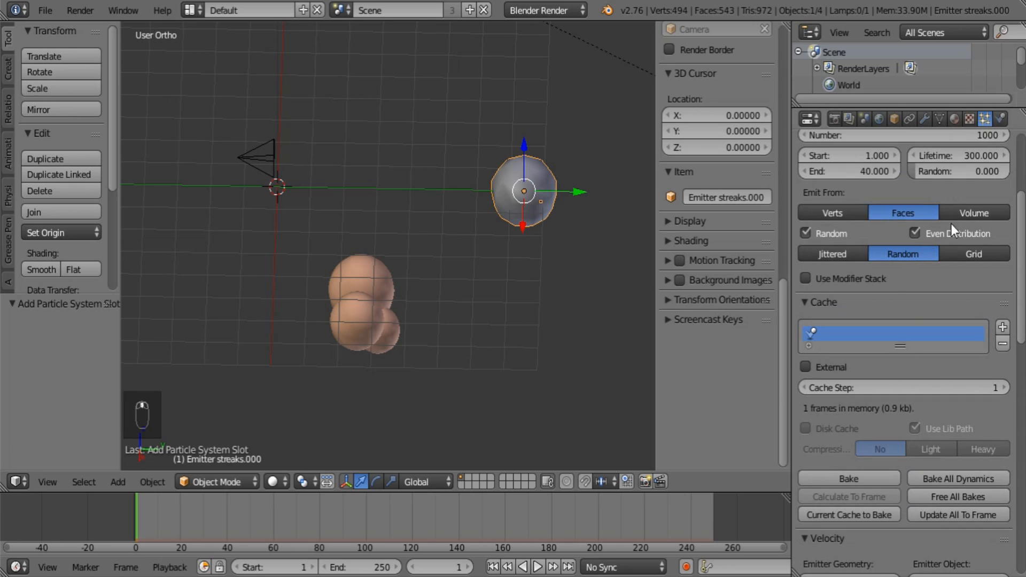
click(968, 216)
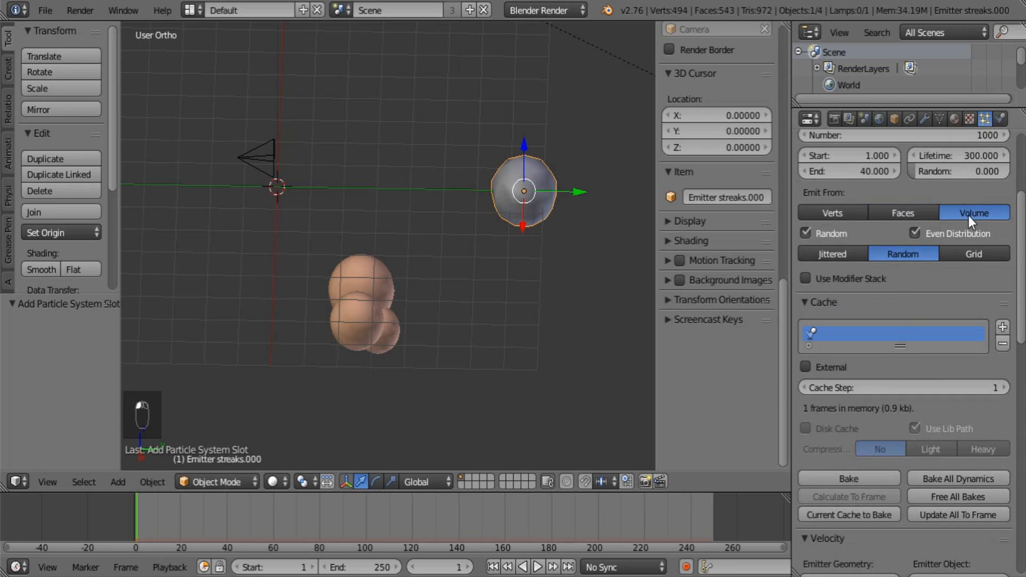
click(892, 213)
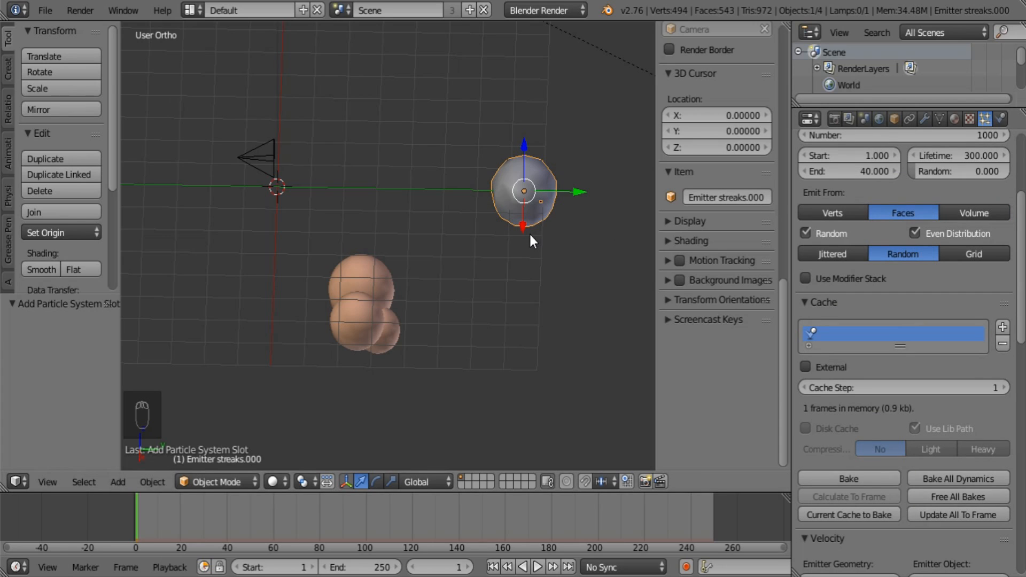
click(974, 210)
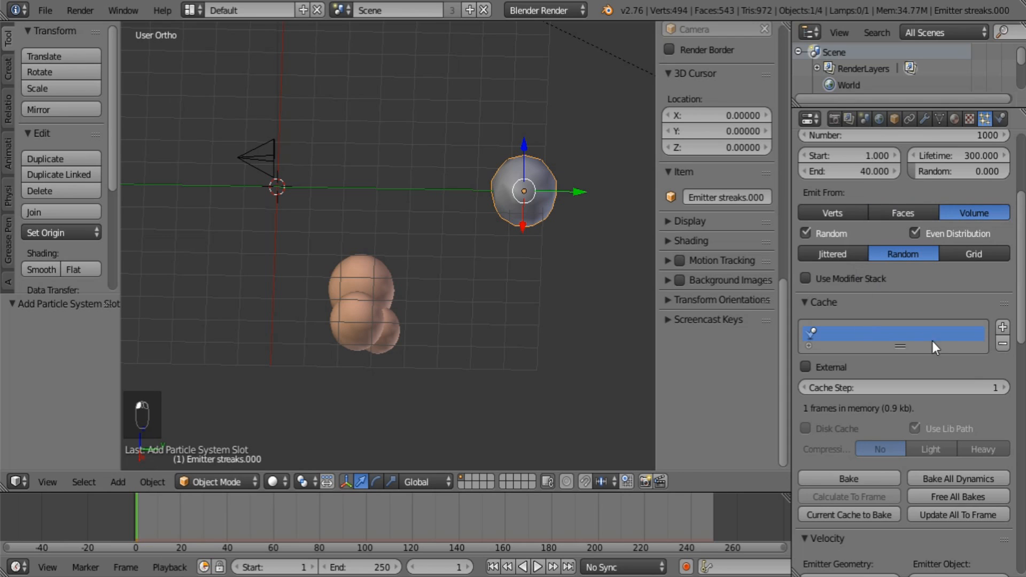
Set the particles' Normal emission velocity to 0.05
scroll(935, 344, down, 7)
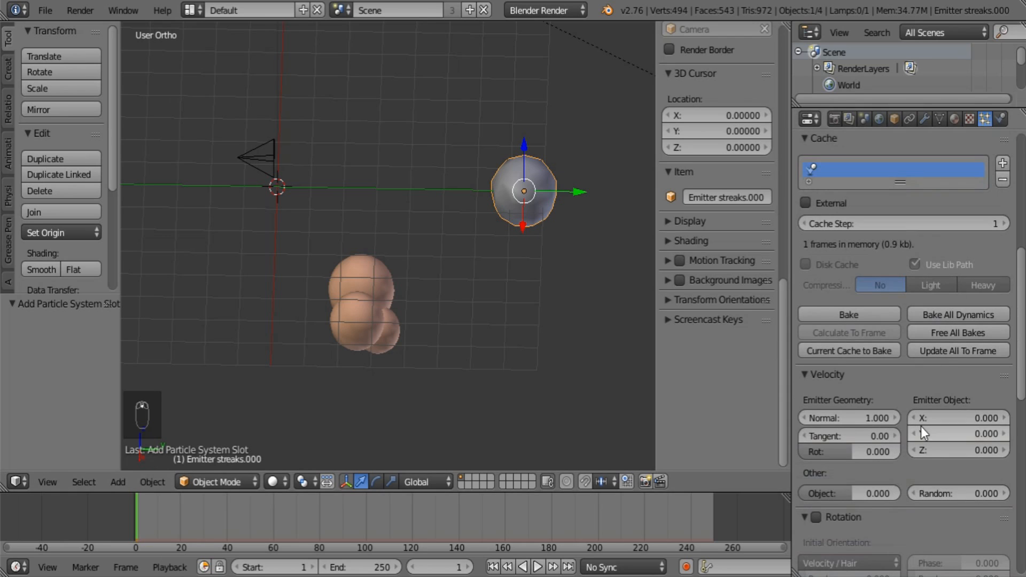
scroll(923, 432, down, 3)
click(835, 353)
text(.05)
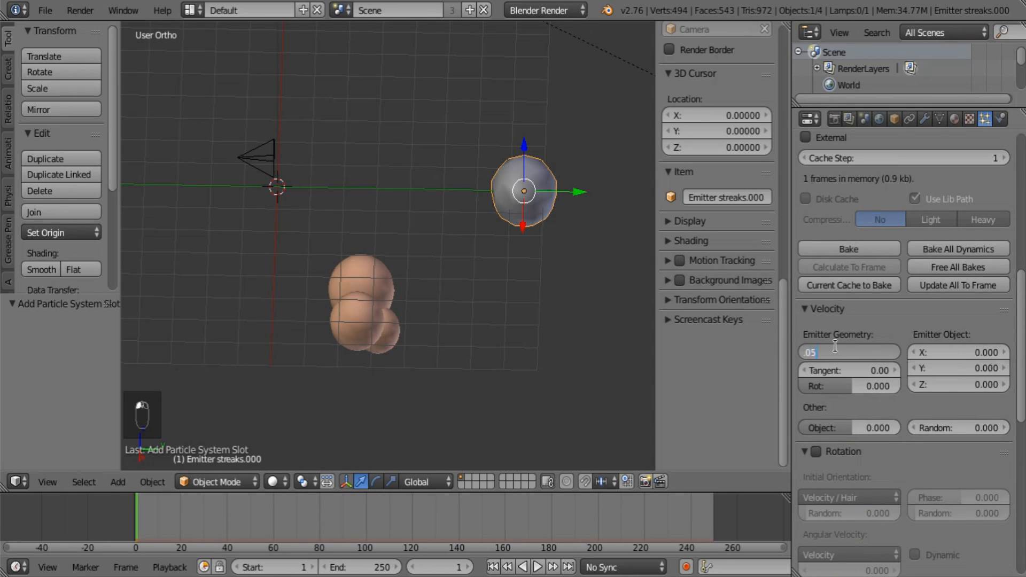
key(Return)
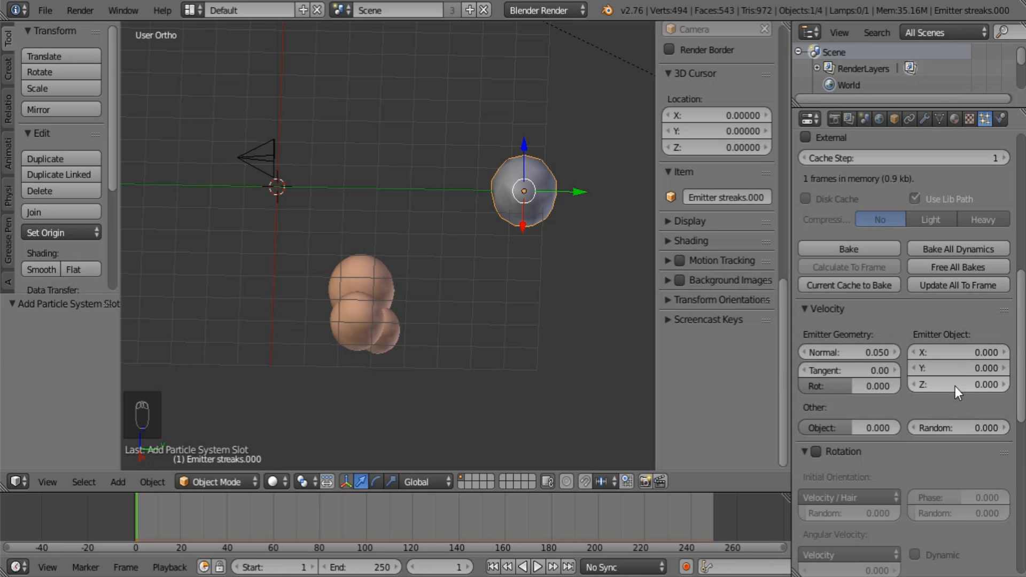
Enable dynamic particle rotation with phase -0.472, random phase 2.000 and a Velocity-based angular velocity of 1
scroll(955, 384, down, 4)
scroll(955, 384, down, 4)
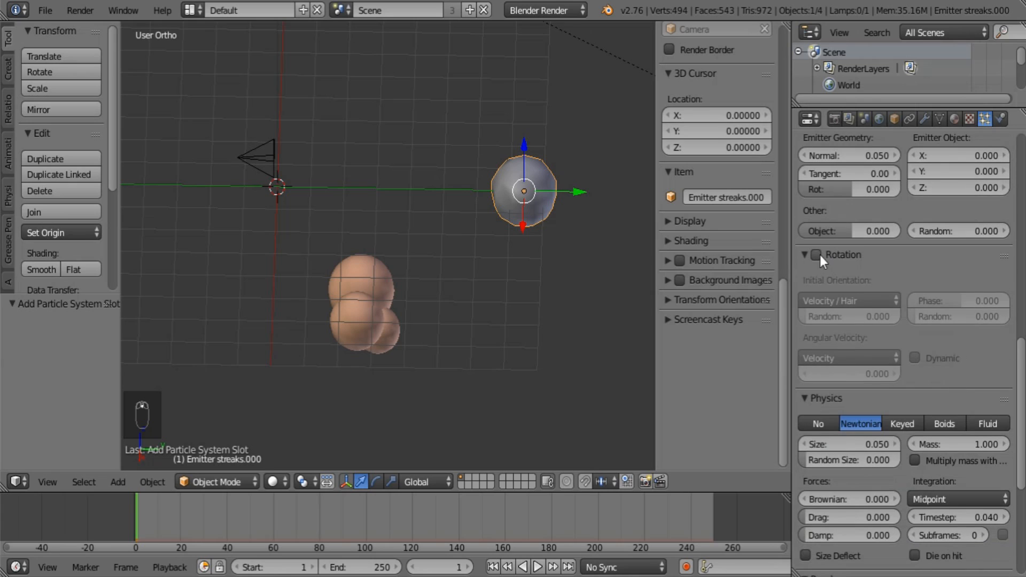
click(817, 255)
drag(917, 320, 930, 301)
click(843, 373)
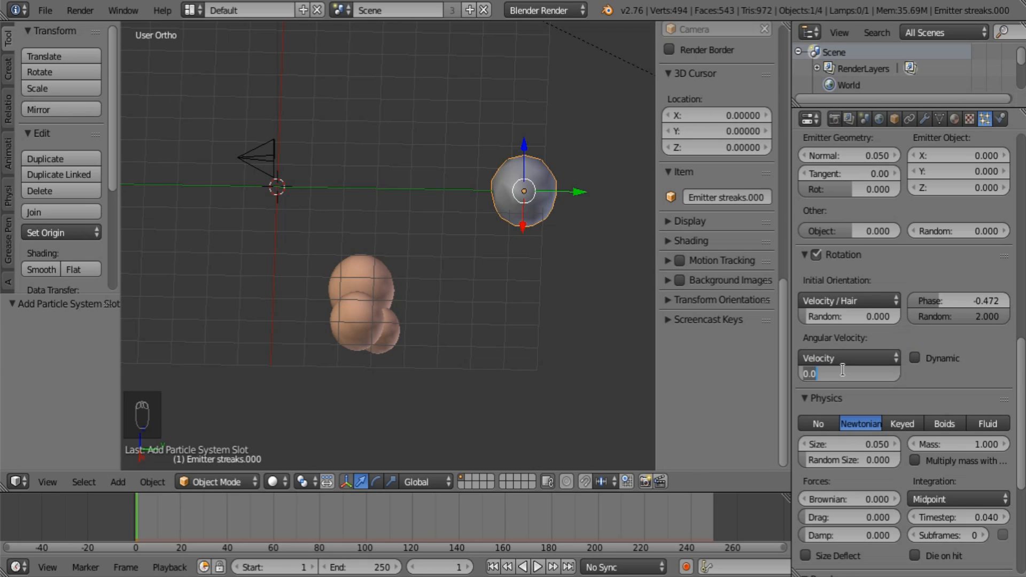
text(1)
key(Return)
click(915, 358)
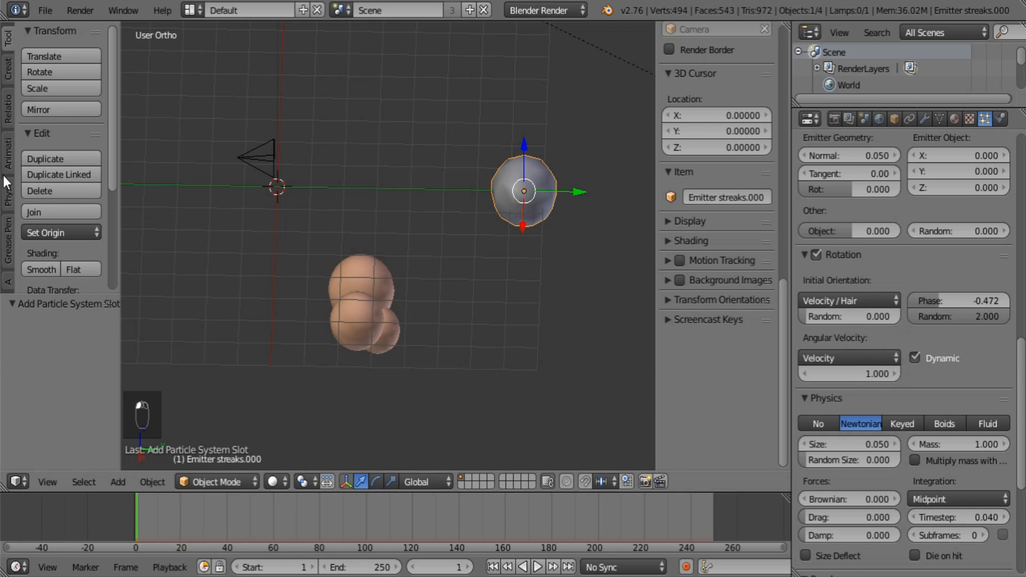
Play the animation briefly to preview the particles coming from the emitter sphere
shift+middle_drag(385, 237, 304, 313)
click(538, 568)
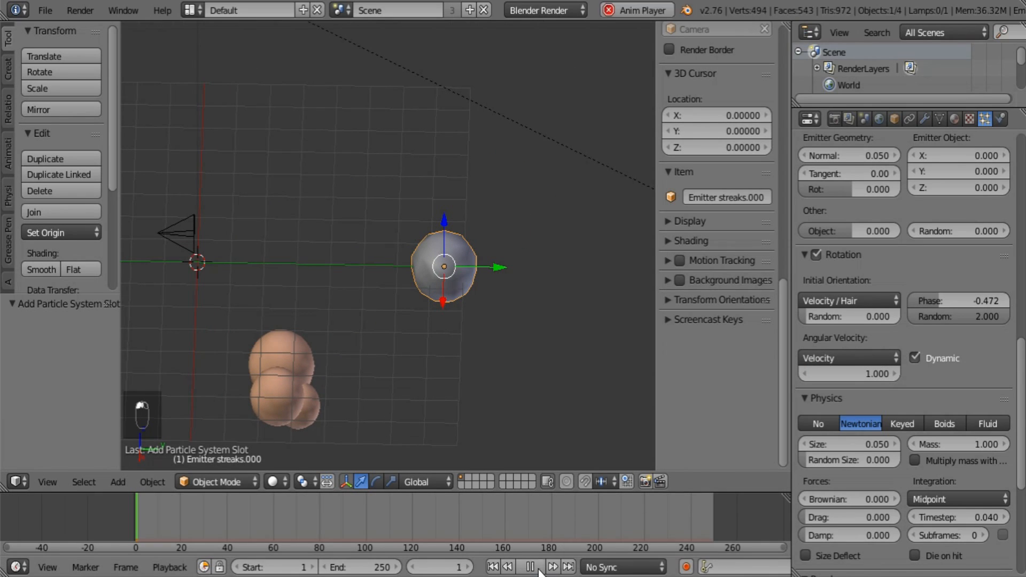
click(538, 567)
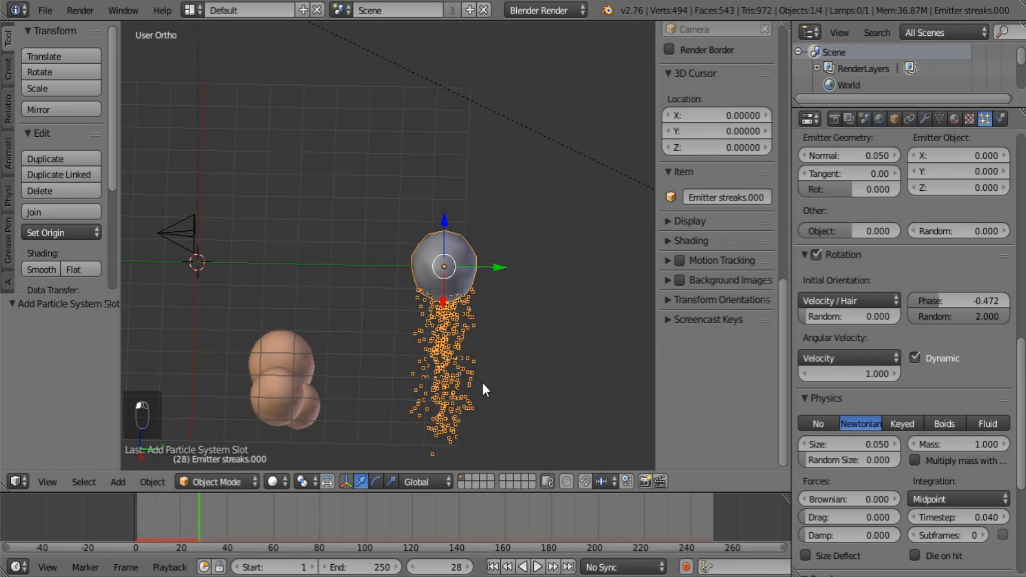
Render the particles as Object instances of Dit cloud particle with a size of 0.220
scroll(876, 461, down, 10)
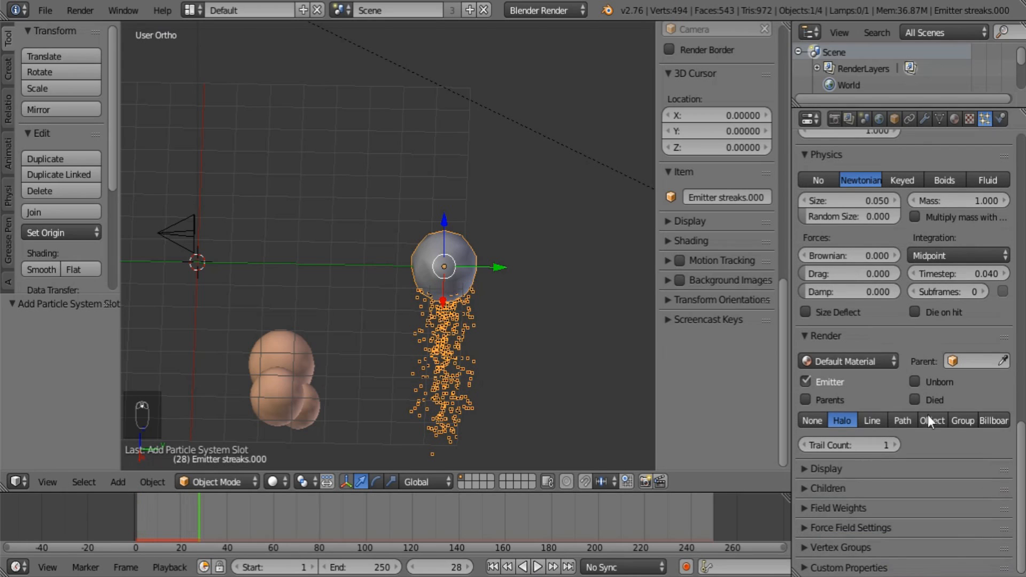
click(933, 421)
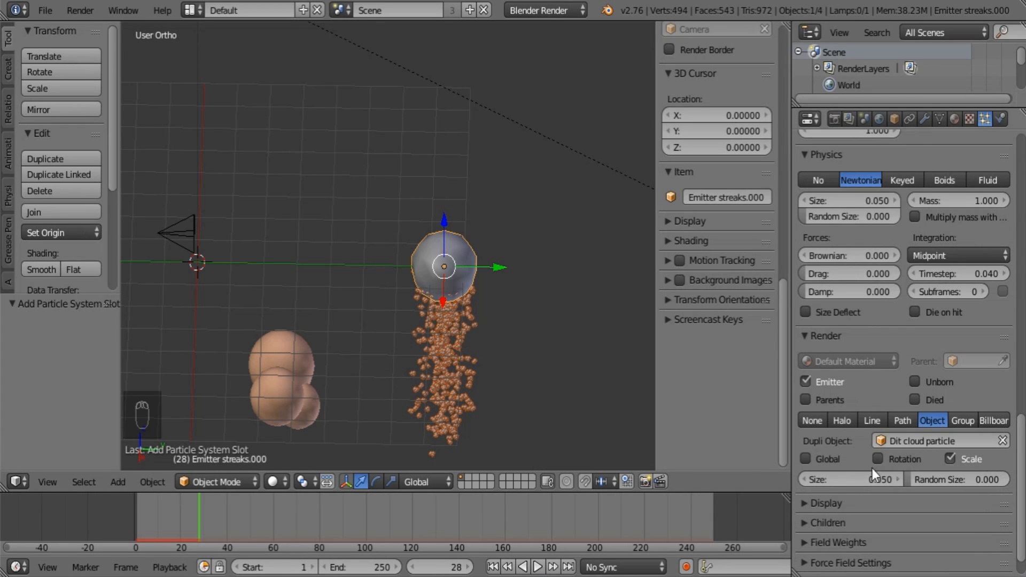
mouse_move(829, 484)
mouse_down()
mouse_move(872, 483)
mouse_move(845, 473)
mouse_up()
Set the gravity field weight of the particles to 0
scroll(805, 524, down, 1)
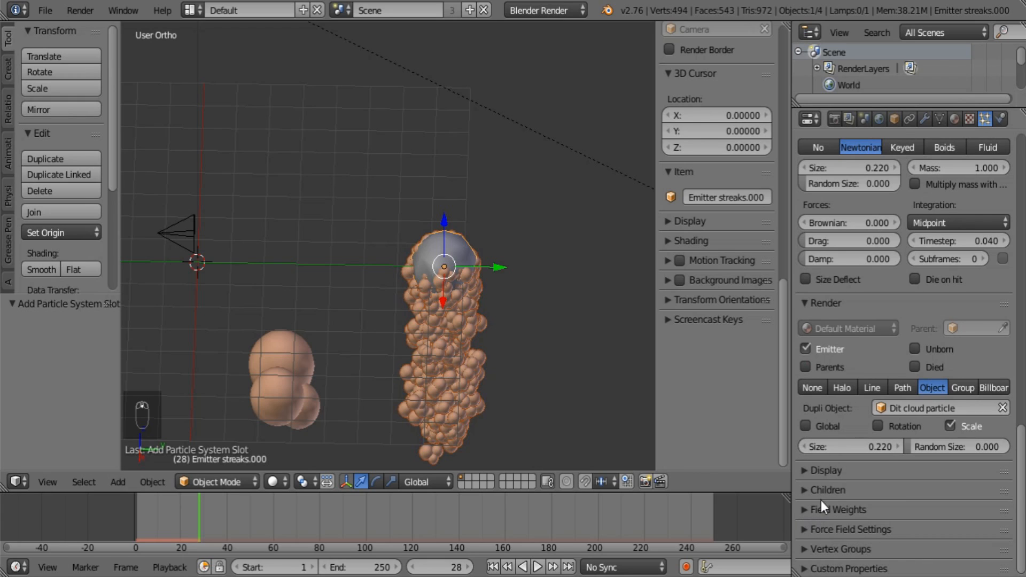
click(823, 509)
scroll(848, 457, down, 5)
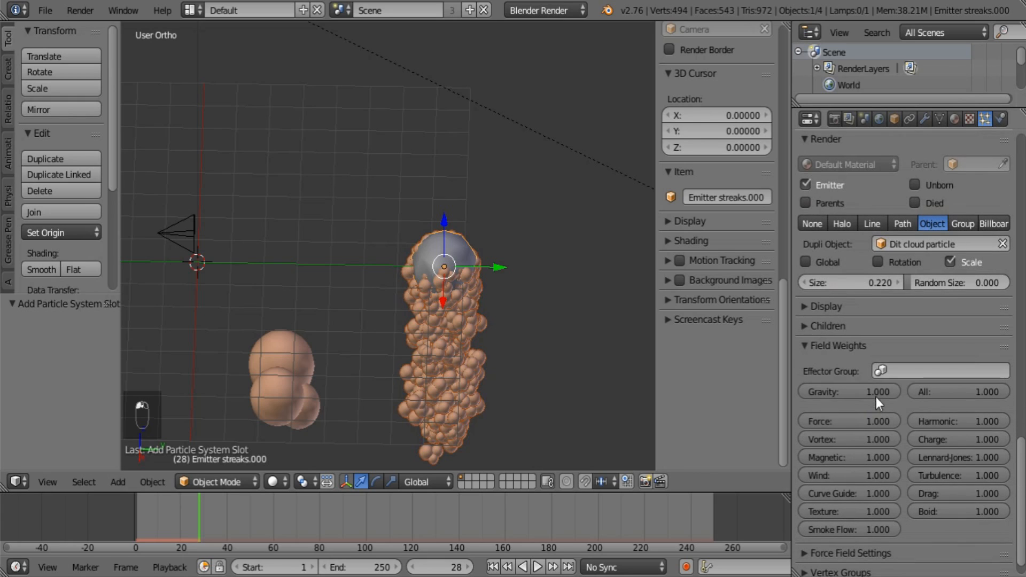
drag(874, 395, 841, 391)
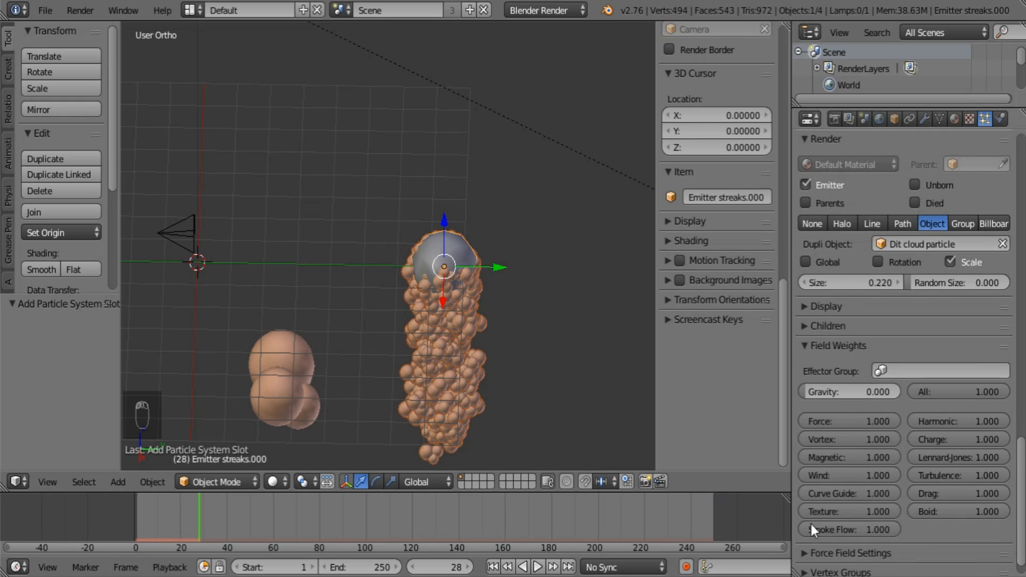
click(836, 346)
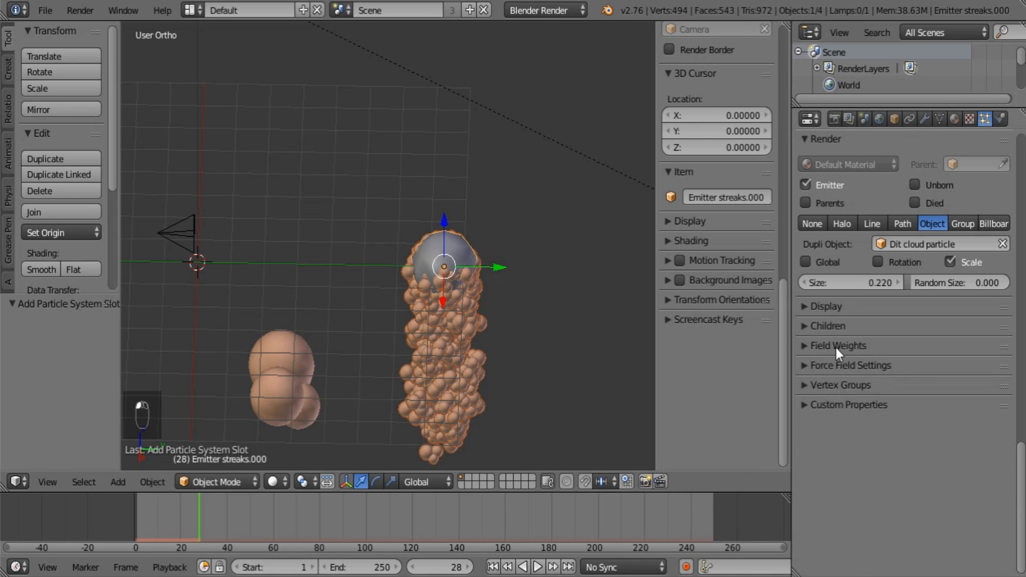
Replay the animation from the first frame to check the particle motion without gravity
click(493, 567)
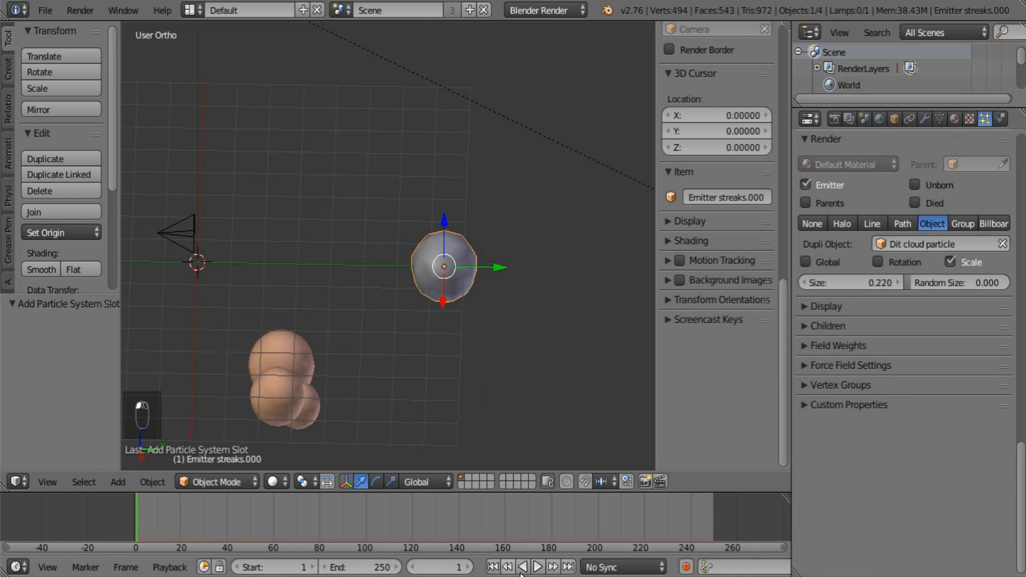
click(538, 567)
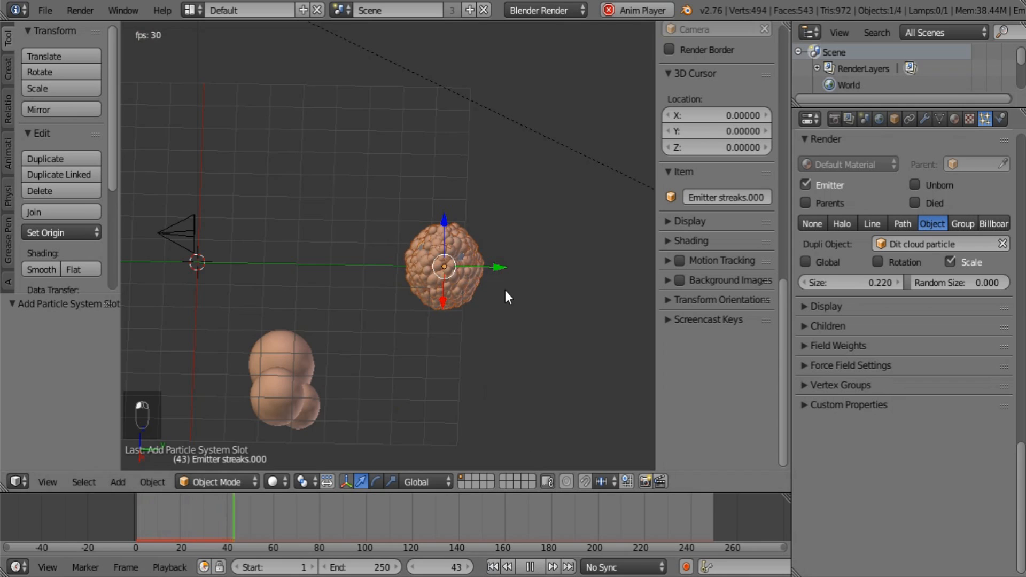
scroll(505, 291, up, 5)
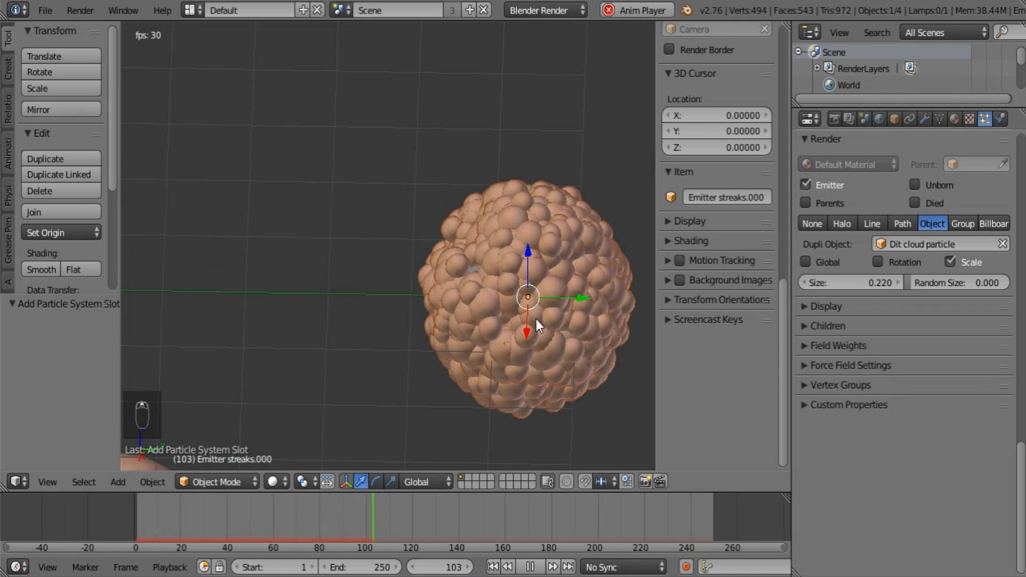
click(530, 567)
Set the particles' Velocity-based angular velocity to 2
scroll(956, 342, up, 7)
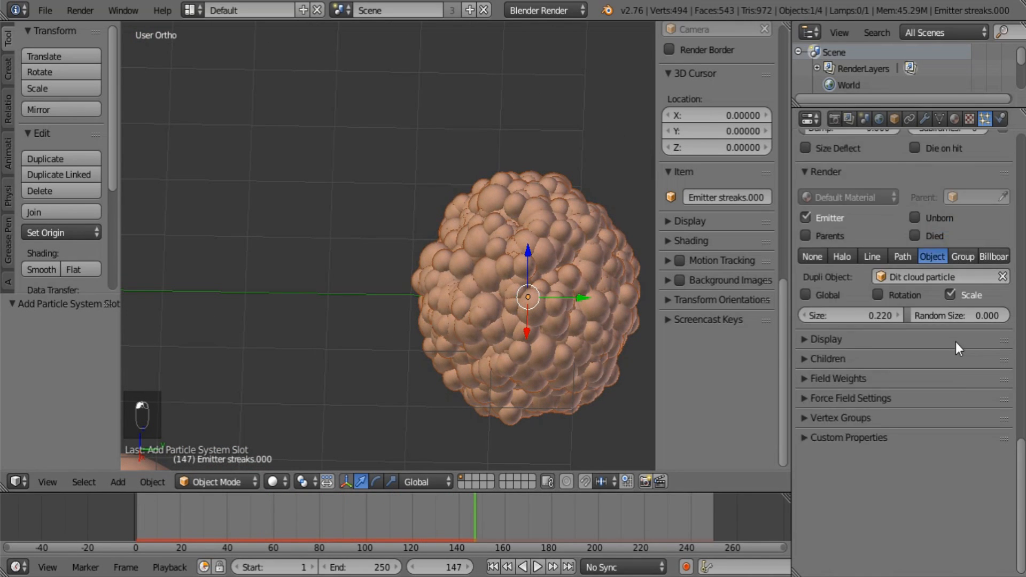
scroll(909, 329, up, 5)
scroll(875, 320, down, 5)
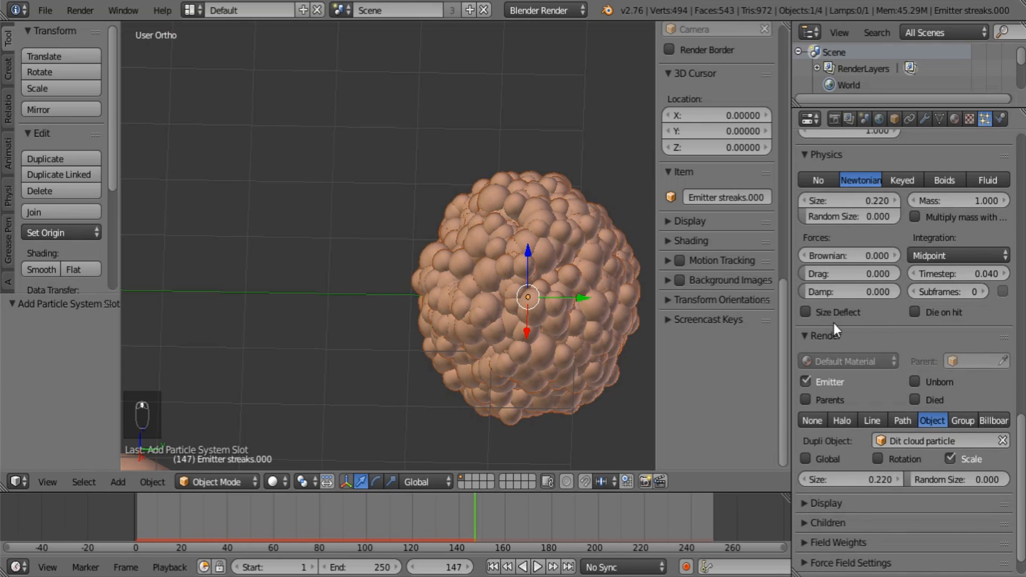
scroll(839, 335, up, 8)
click(851, 328)
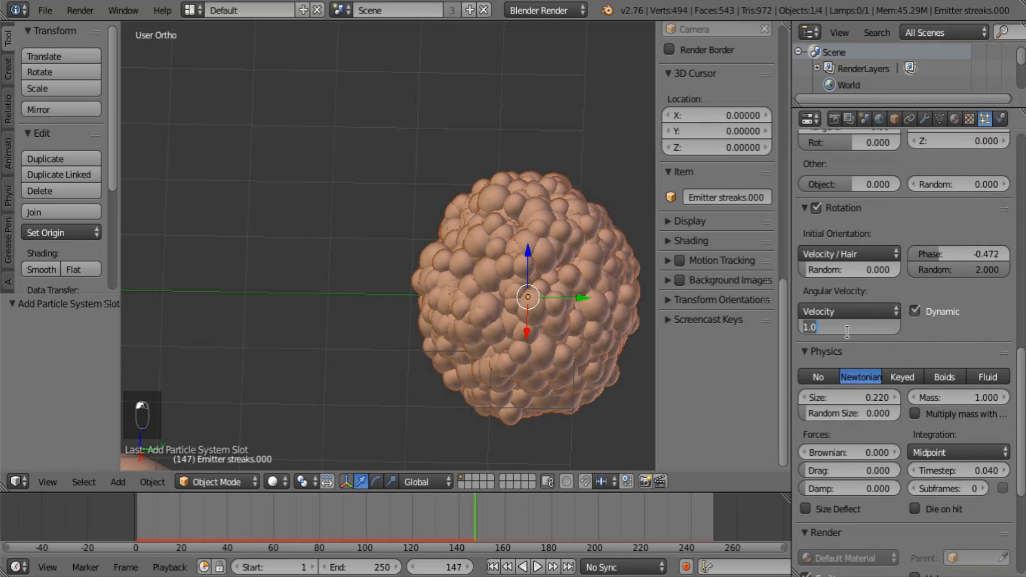
text(2)
key(Return)
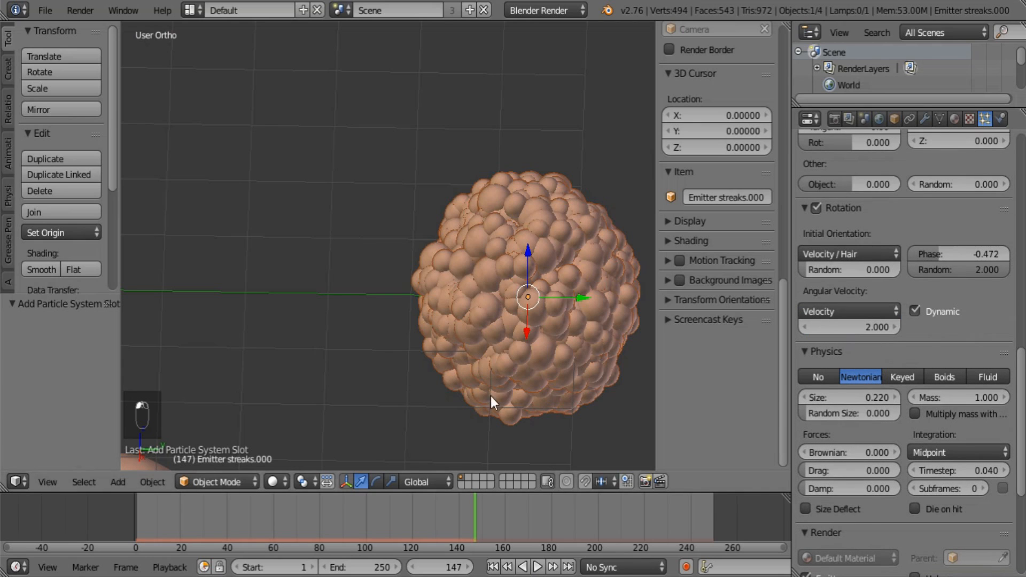
Replay the animation from frame 1 to check the faster particle rotation, and return to the first frame
click(493, 568)
click(537, 569)
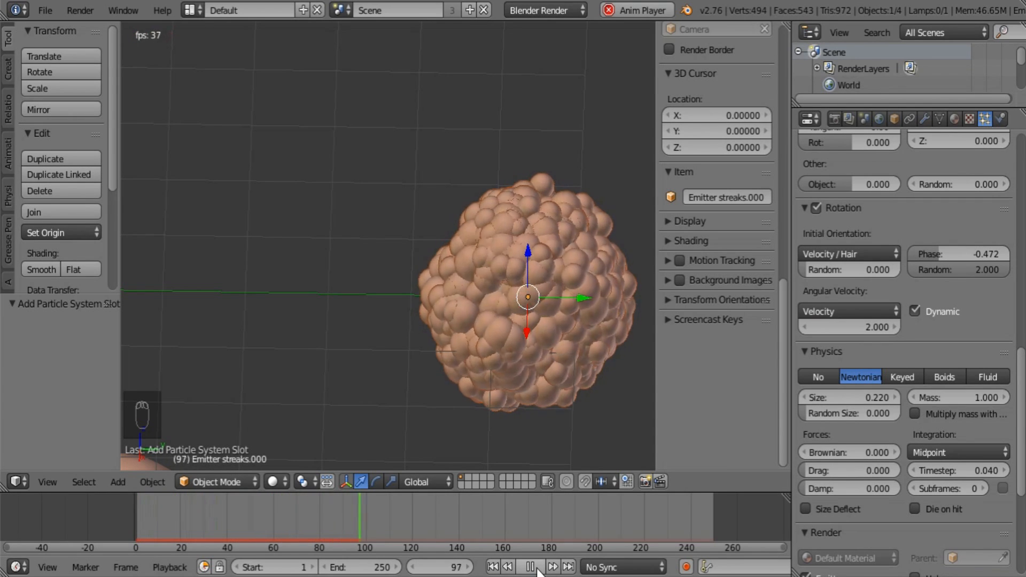
click(537, 568)
click(493, 568)
scroll(496, 283, down, 5)
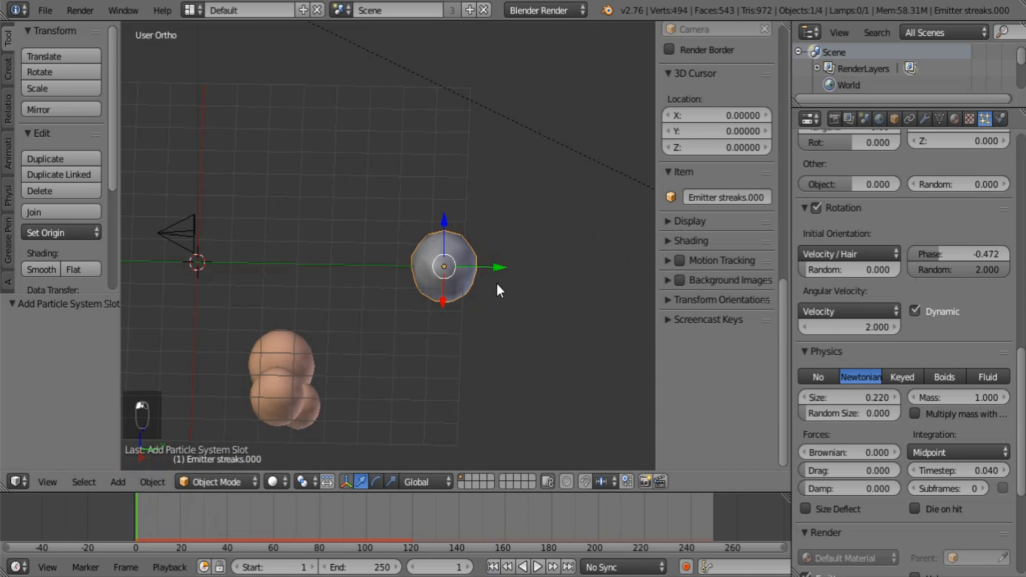
shift+middle_drag(466, 248, 400, 254)
Add a new texture to the Emitter1 particle system and name it Size and Velocity
click(969, 119)
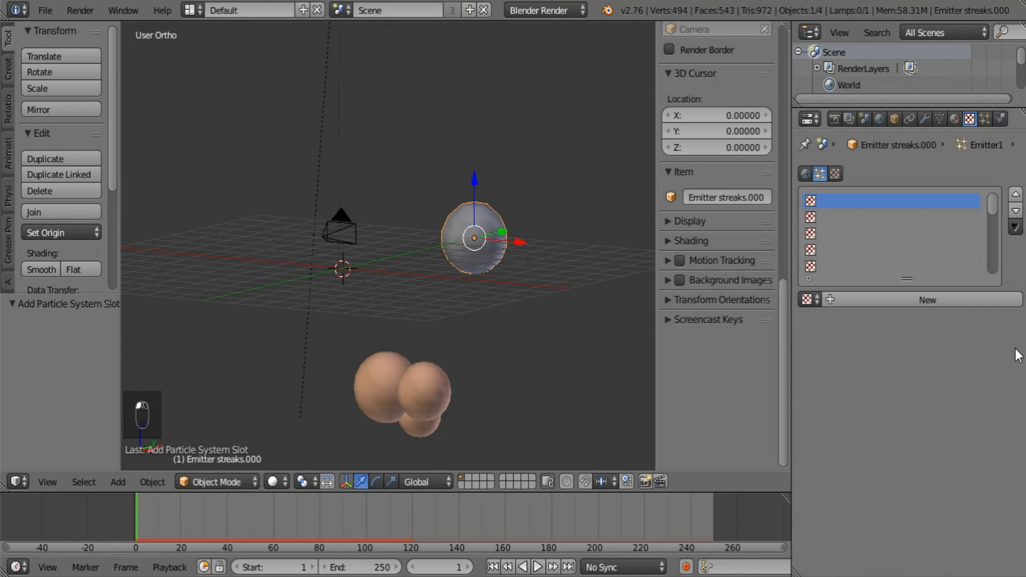
click(888, 304)
double_click(885, 303)
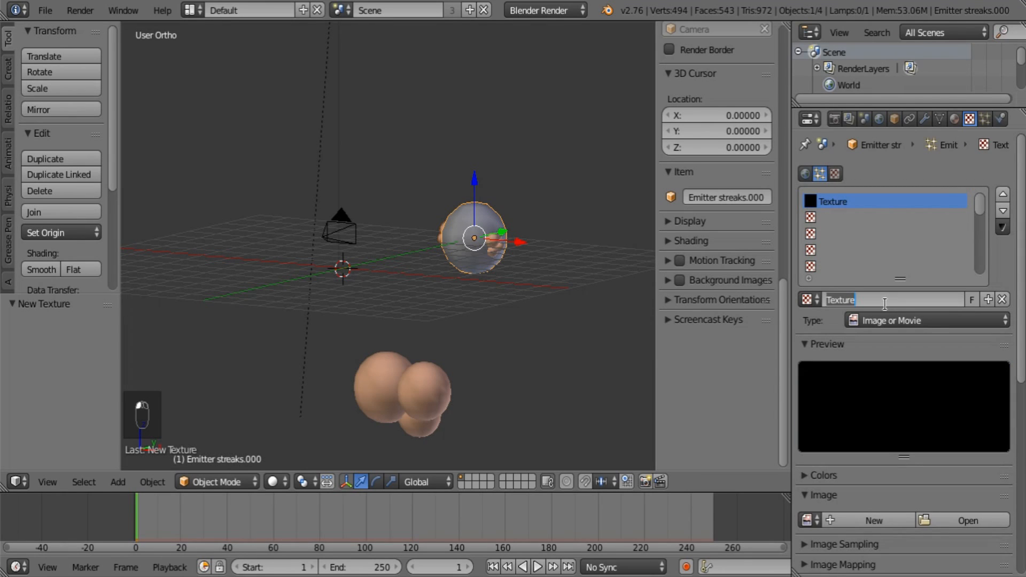
text(Size and Velocity)
key(Return)
Change the Size and Velocity texture's type to Blend
click(885, 327)
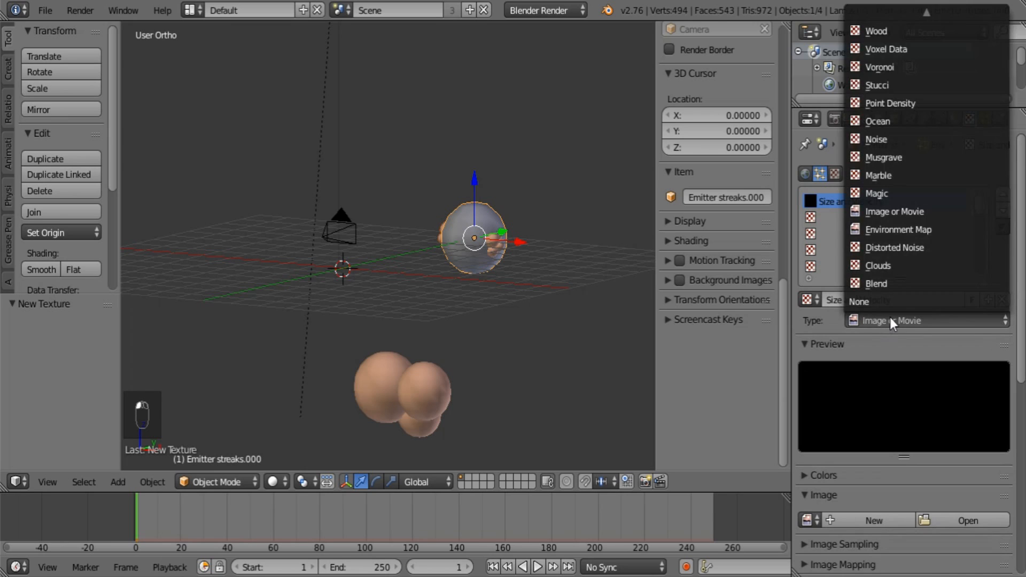
click(891, 282)
scroll(895, 406, down, 6)
scroll(903, 363, down, 5)
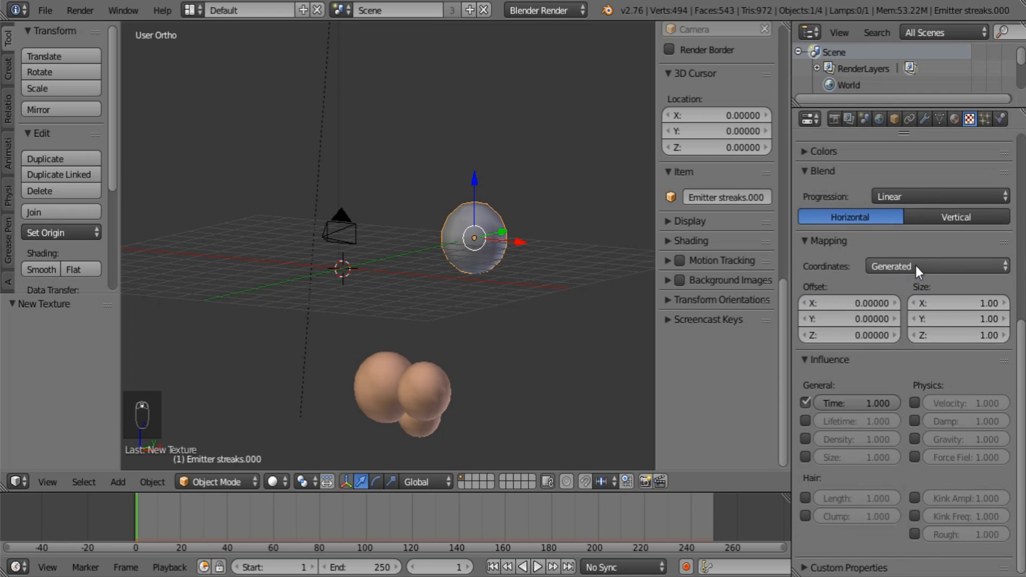
Give the blend texture a Quadratic sphere progression and Global mapping coordinates
scroll(915, 265, up, 5)
click(934, 323)
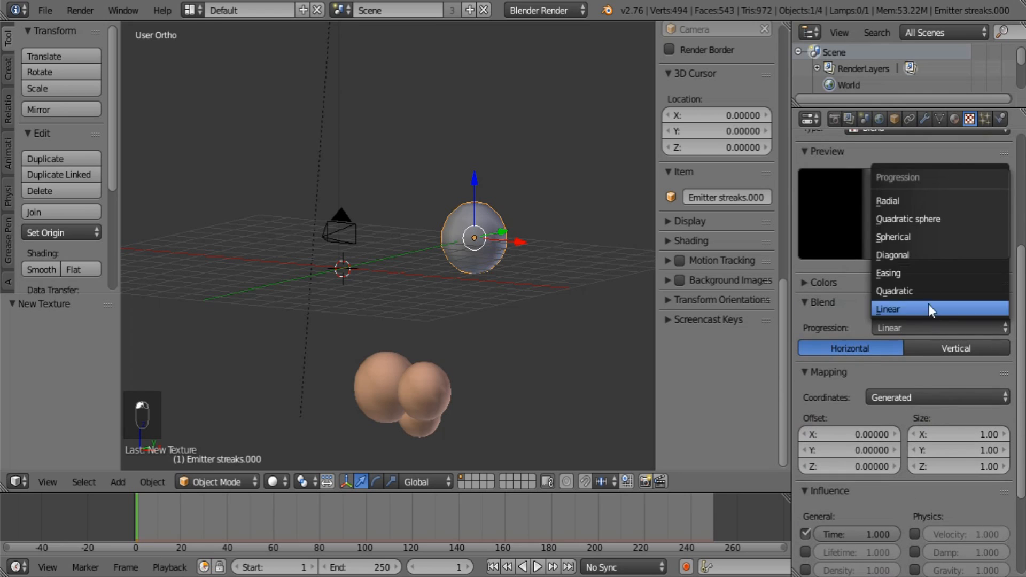
click(925, 220)
click(923, 401)
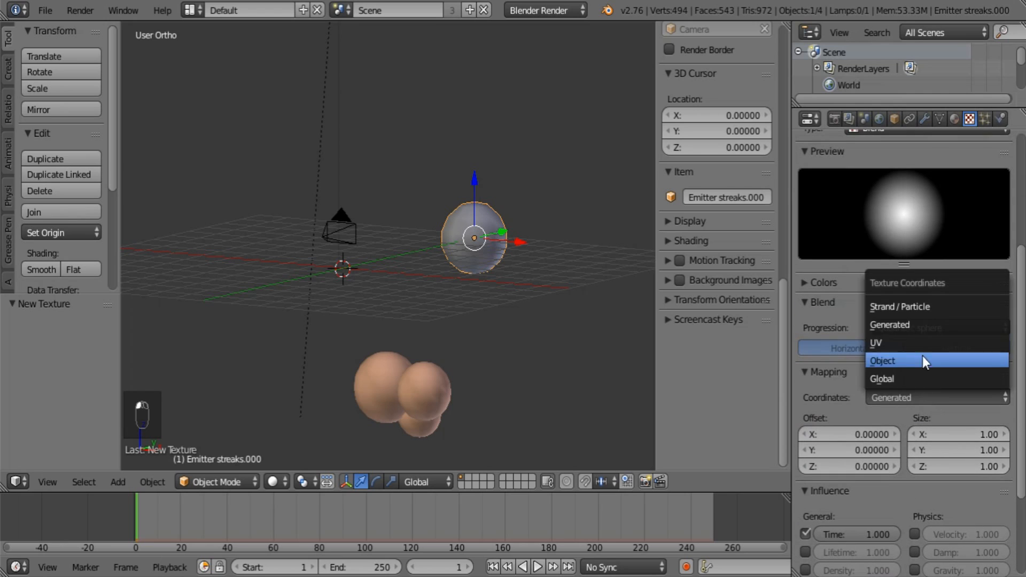
click(922, 376)
Enable the texture's color ramp and make its black stop fully opaque
scroll(930, 432, down, 5)
scroll(940, 492, up, 6)
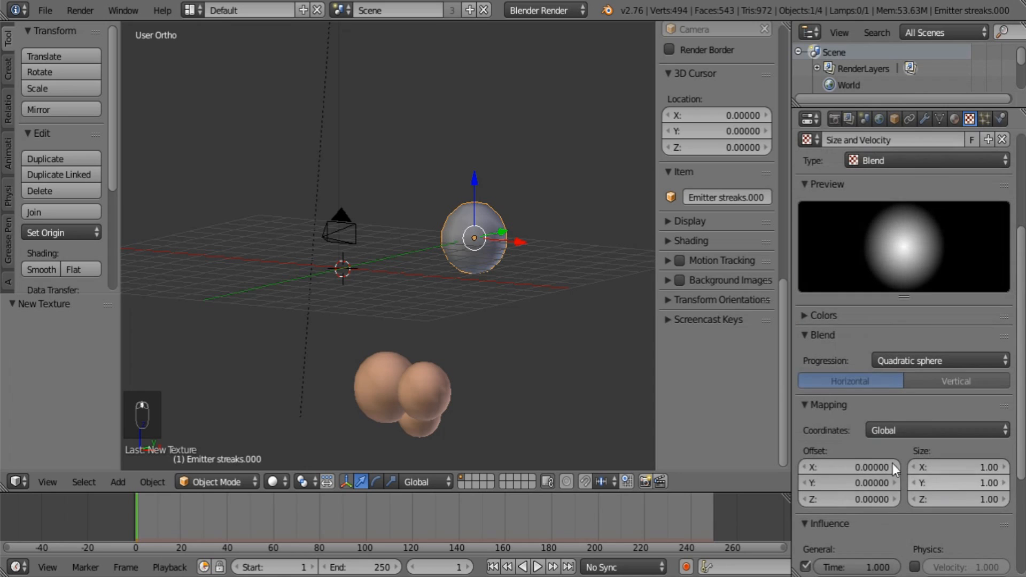
click(810, 318)
click(805, 342)
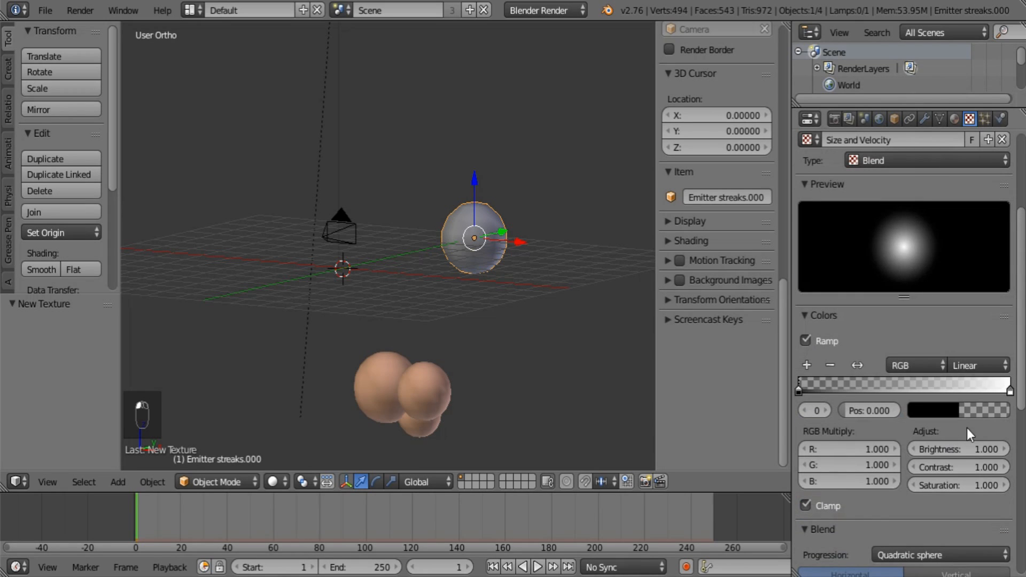
click(918, 410)
drag(918, 386, 1009, 387)
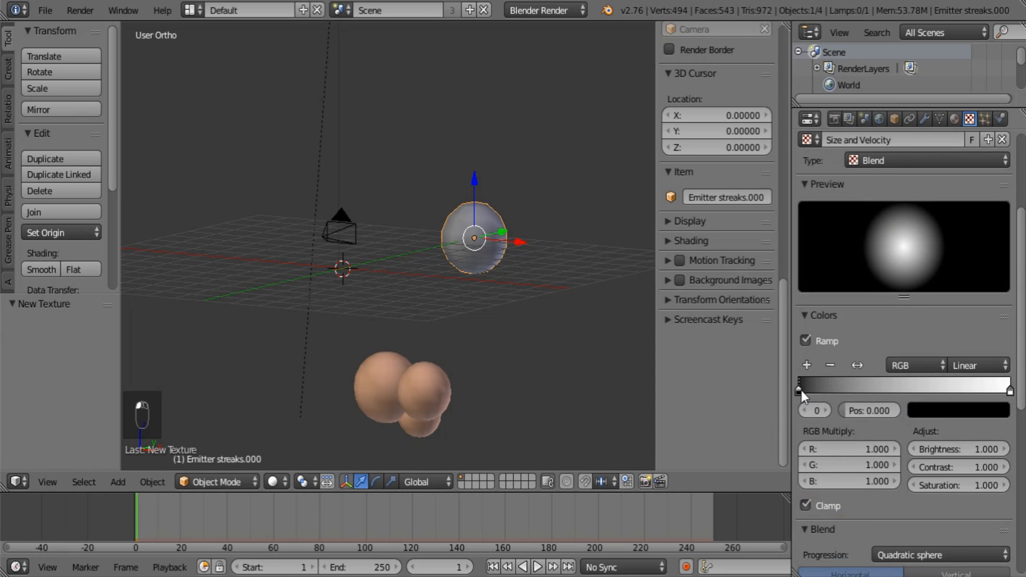
Try the ramp's black stop at position 0.053 and move it back to 0
mouse_move(802, 392)
mouse_down()
mouse_move(840, 393)
mouse_move(810, 393)
mouse_up()
shift+middle_drag(608, 79, 556, 107)
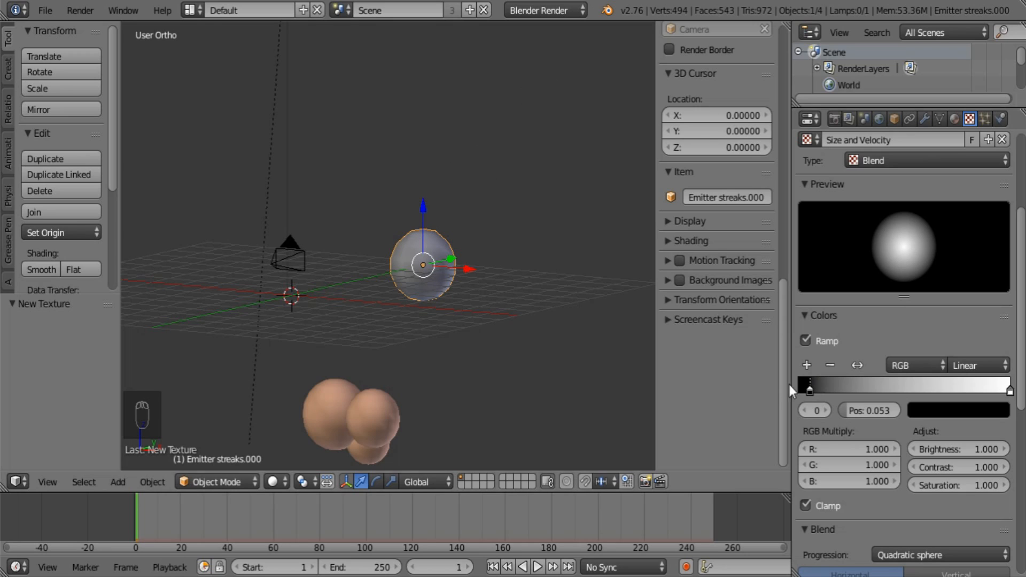
drag(810, 391, 778, 393)
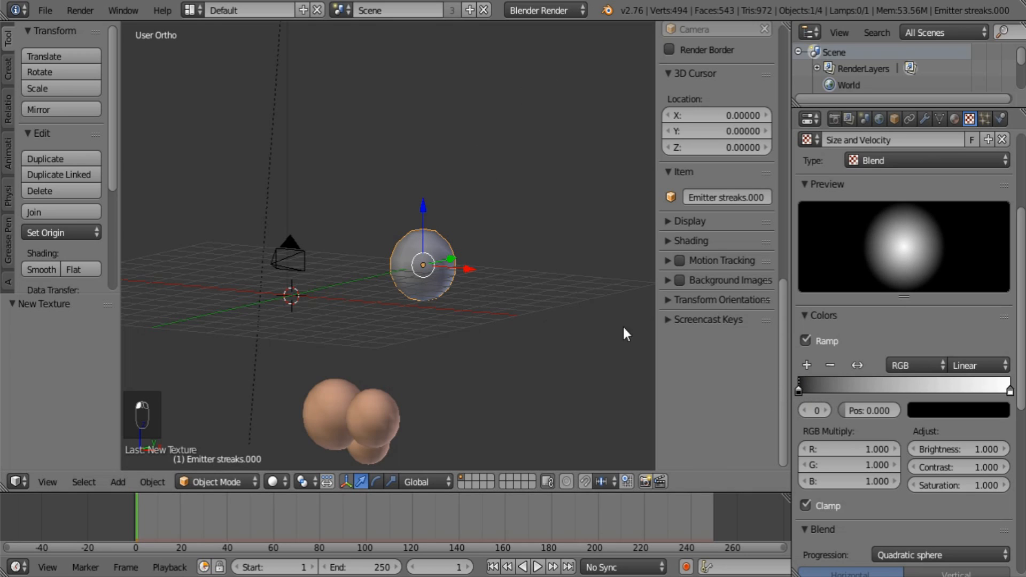
Set the color ramp's interpolation to Ease
click(990, 365)
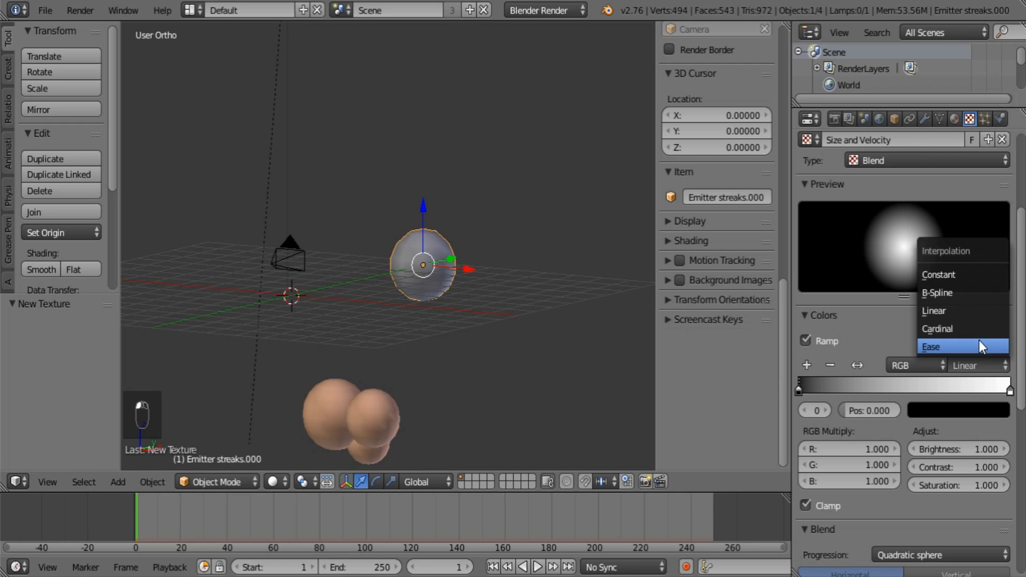
click(982, 347)
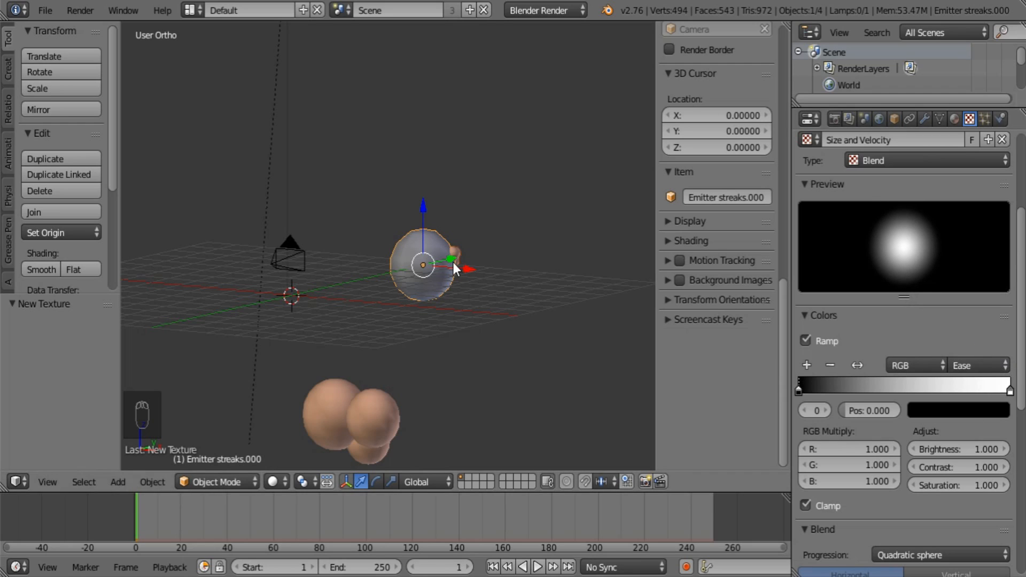
Move the emitter sphere about 0.472 units along the Y axis
middle_drag(514, 281, 430, 248)
key(g)
key(y)
click(478, 285)
middle_drag(480, 283, 439, 377)
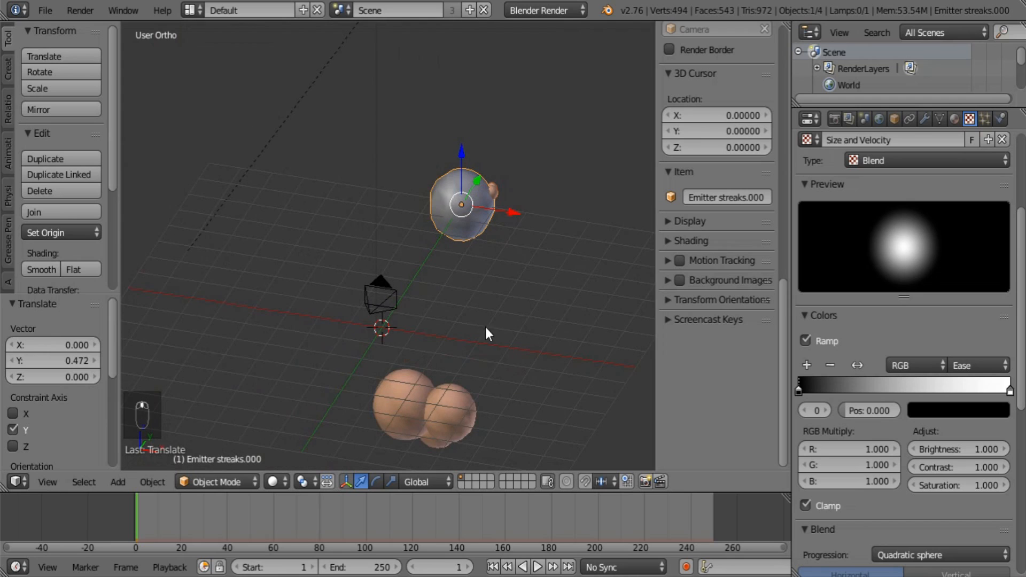
middle_drag(485, 327, 321, 231)
key(a)
key(shift+a)
mouse_move(329, 177)
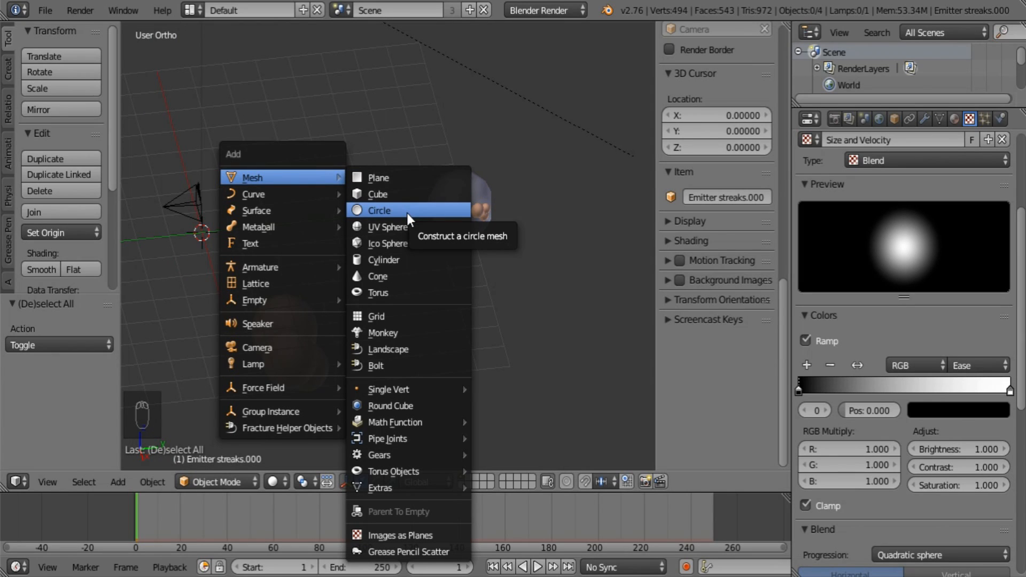
key(Escape)
right_click(481, 198)
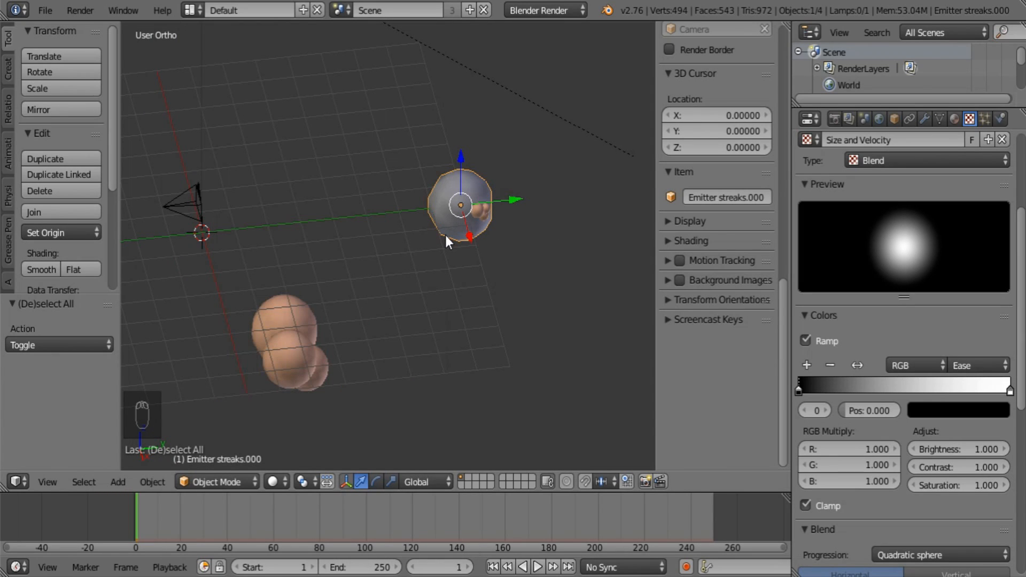
Add a UV sphere mesh with 9 segments and 7 rings at the 3D cursor
key(shift+a)
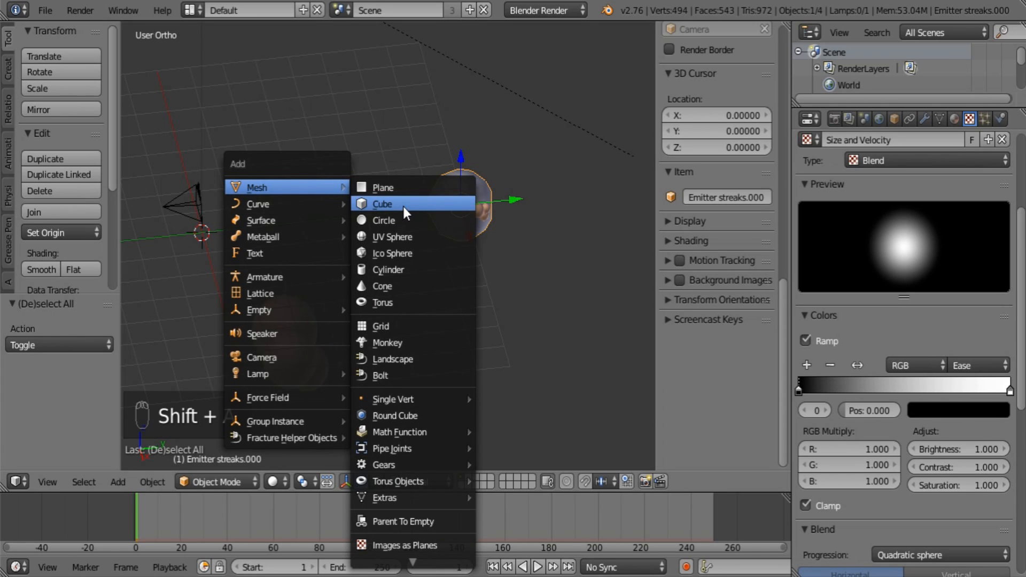
click(404, 235)
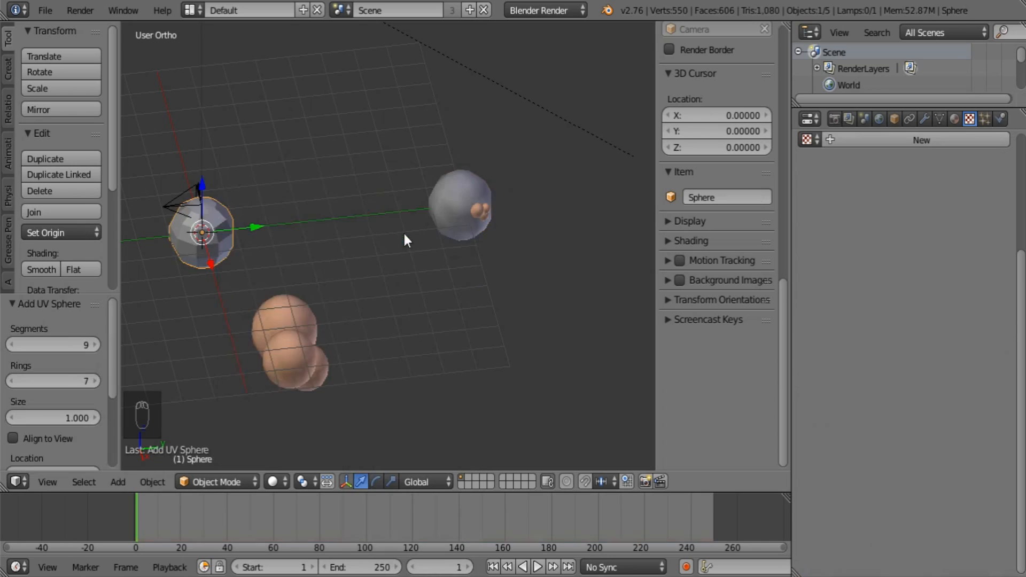
Set the new UV sphere to 10 segments and 8 rings
middle_drag(404, 235, 386, 190)
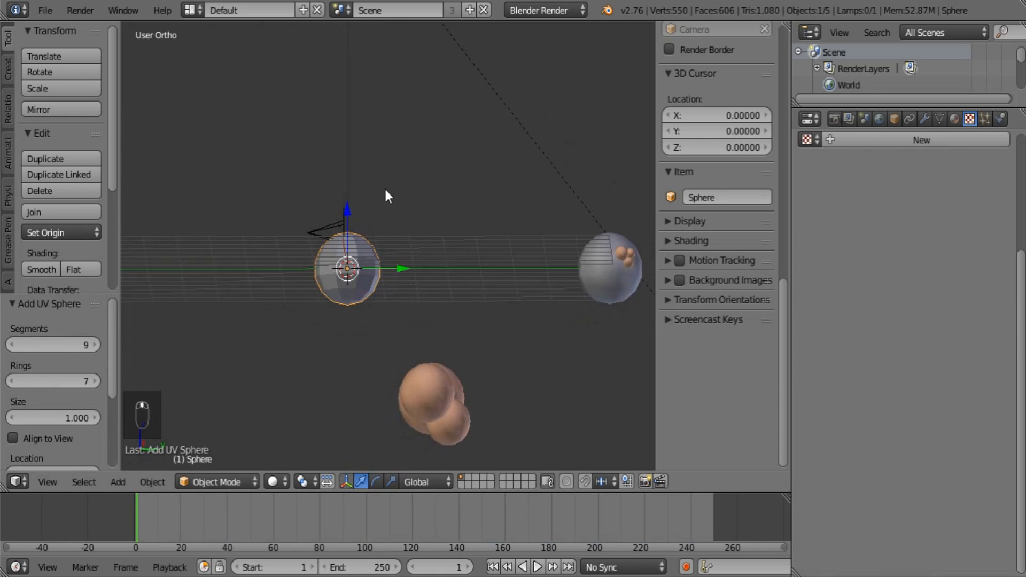
scroll(387, 241, up, 3)
middle_drag(366, 268, 361, 294)
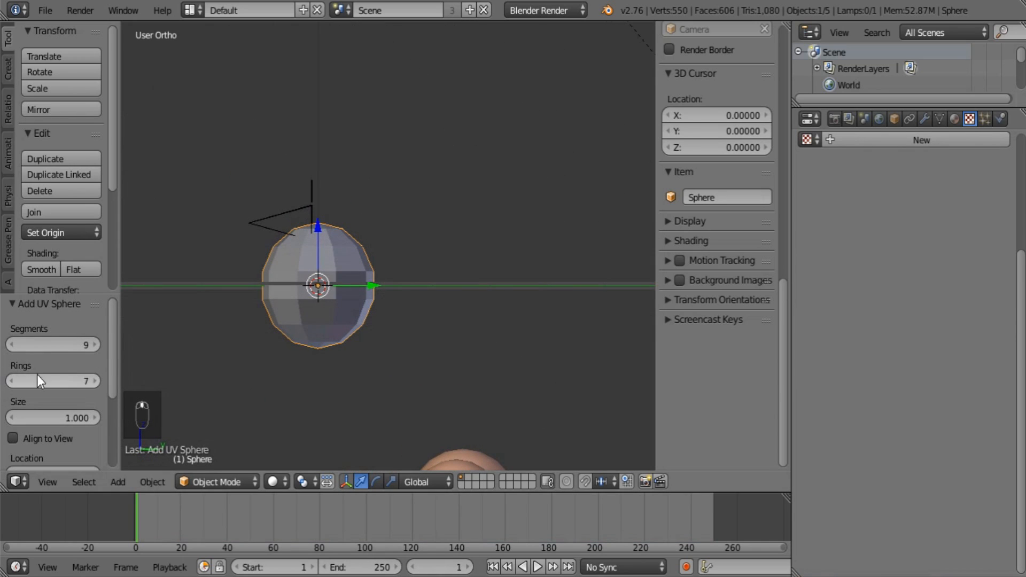
click(96, 345)
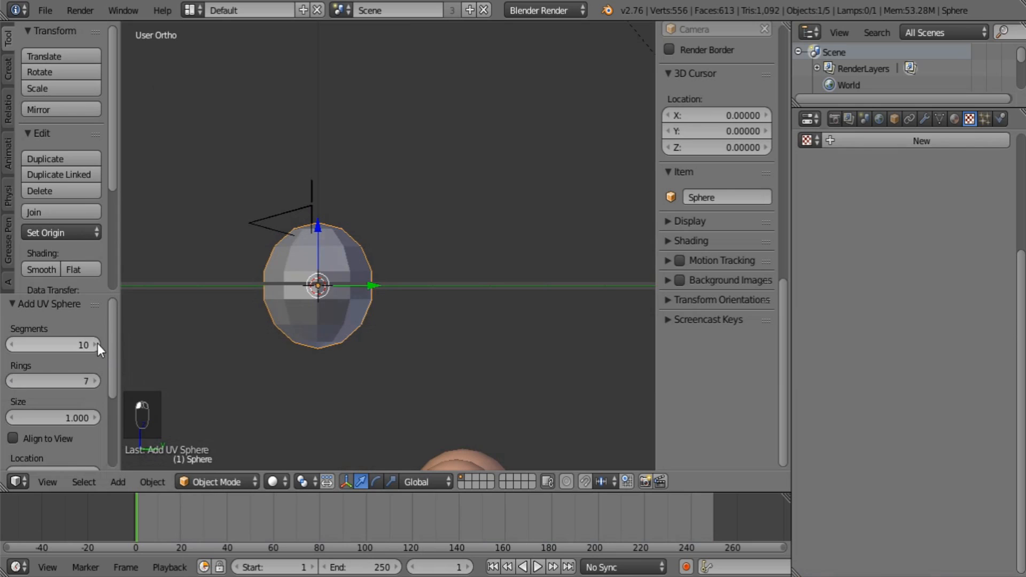
click(95, 382)
scroll(321, 305, up, 1)
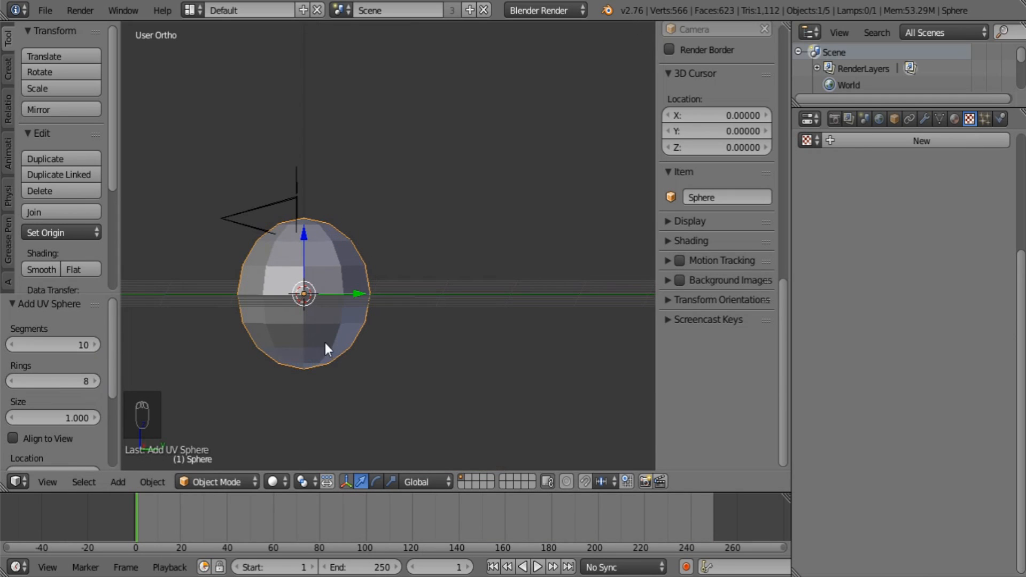
Delete the sphere's lower-half vertices, including the equator ring, leaving only the upper dome
key(Tab)
key(z)
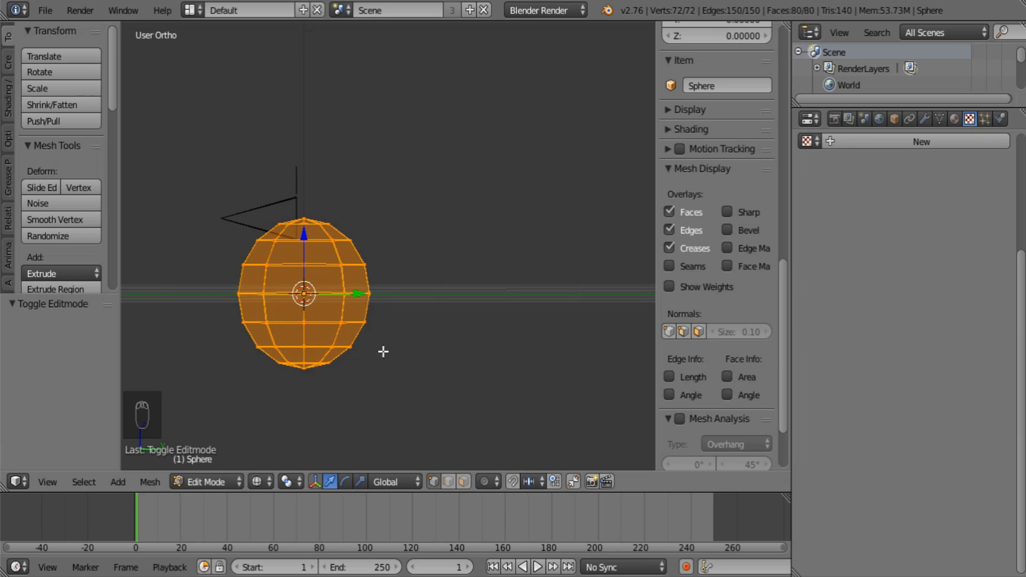
key(a)
key(c)
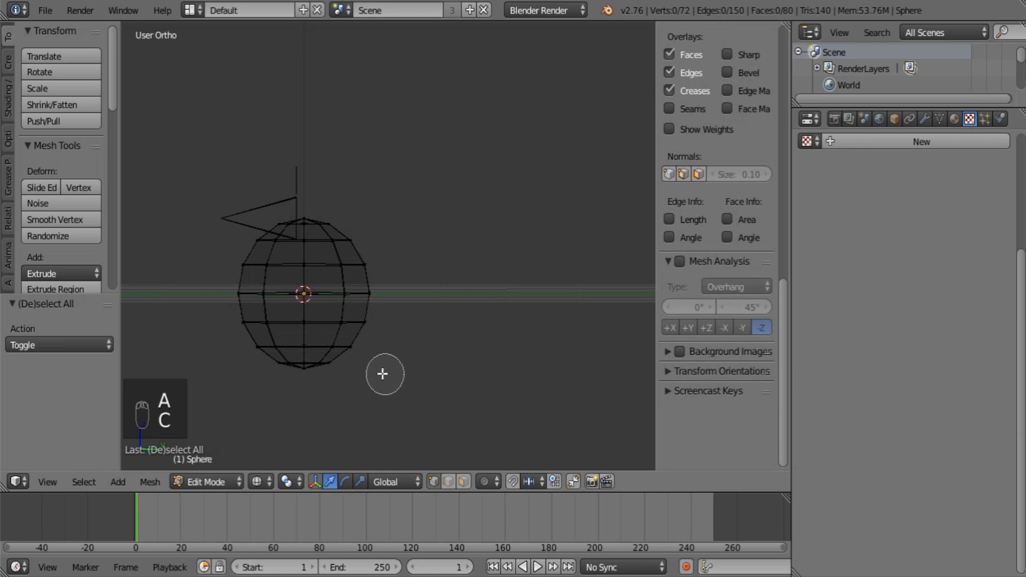
mouse_move(357, 314)
mouse_down()
mouse_move(348, 304)
mouse_move(242, 300)
mouse_move(331, 334)
mouse_move(338, 357)
mouse_up()
right_click(338, 357)
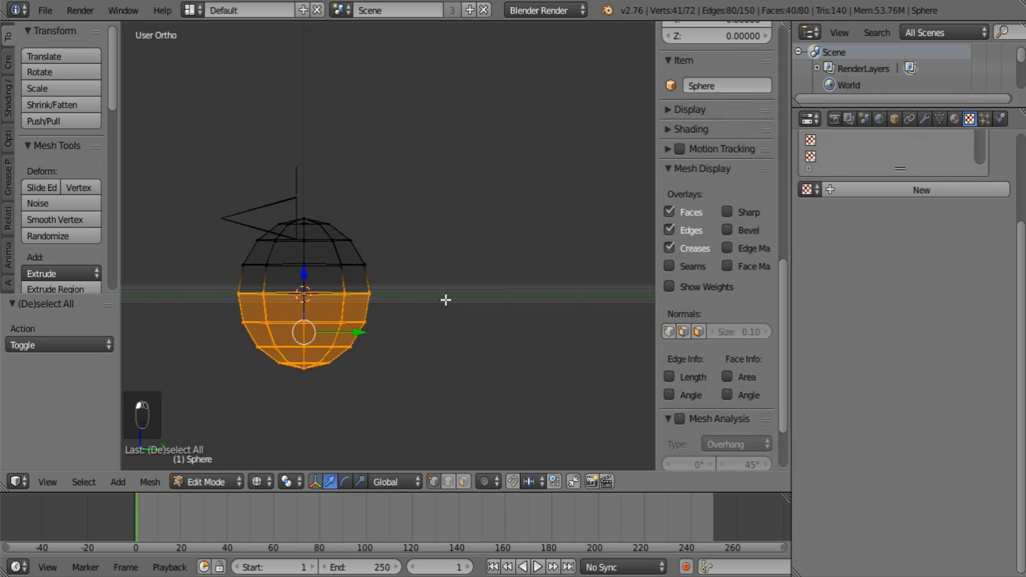
key(x)
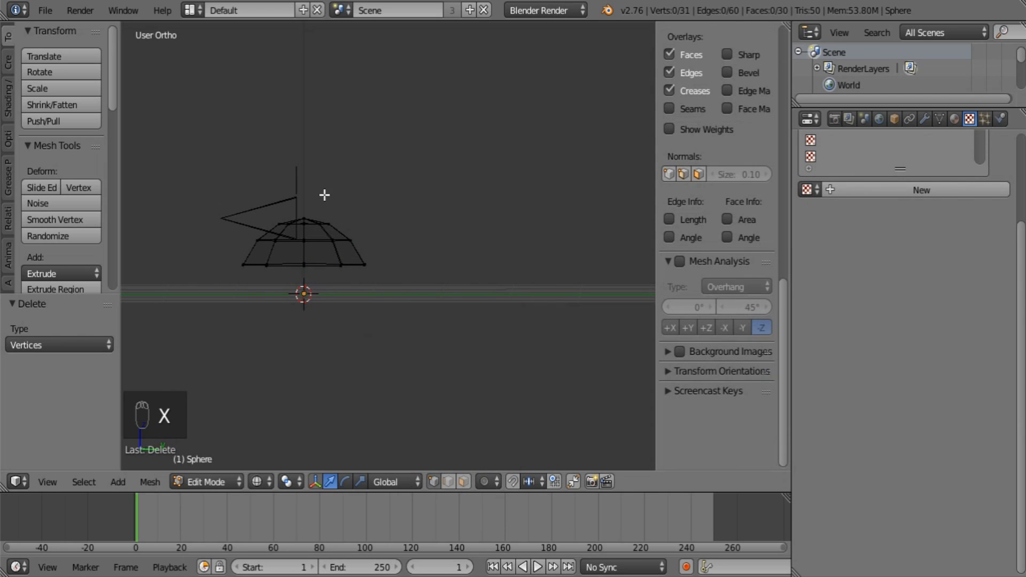
Delete the vertex at the dome's pole to open a hole in its top
middle_drag(323, 195, 316, 281)
key(x)
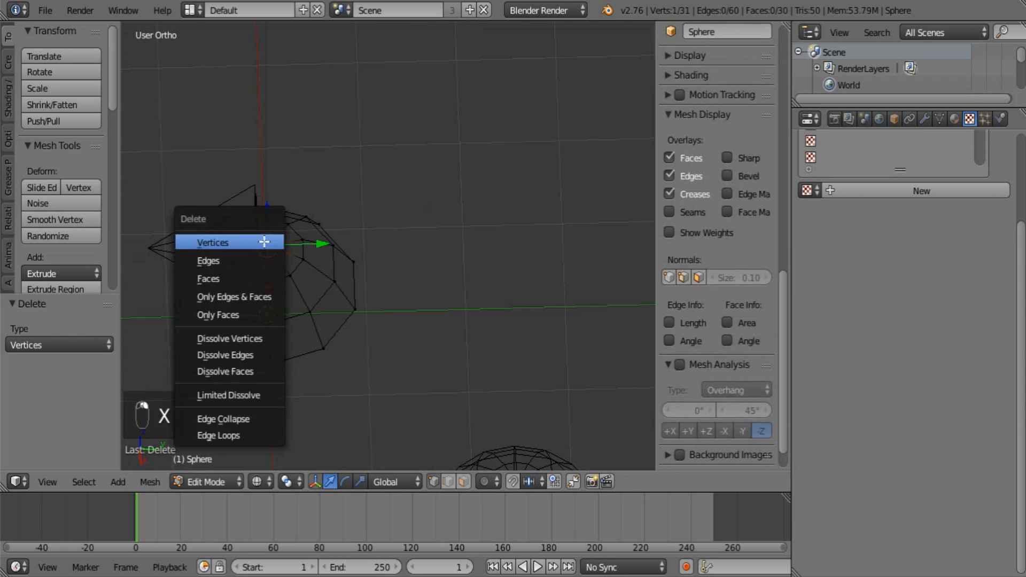
click(268, 238)
middle_drag(394, 270, 386, 186)
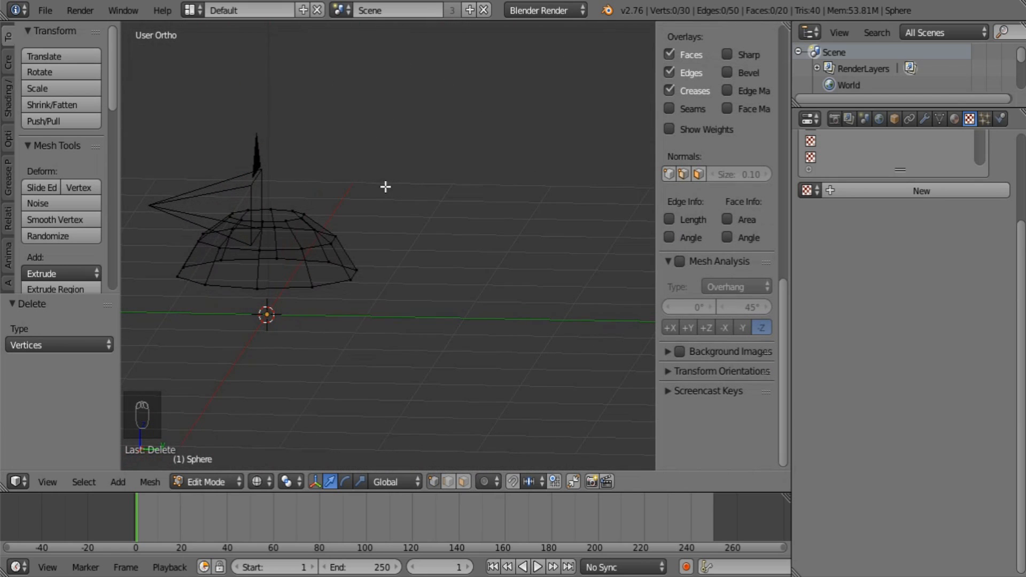
Return to Object Mode with solid display and shade the open dome smooth
key(Tab)
mouse_move(373, 227)
middle_down()
mouse_move(372, 187)
mouse_move(346, 312)
middle_up()
key(z)
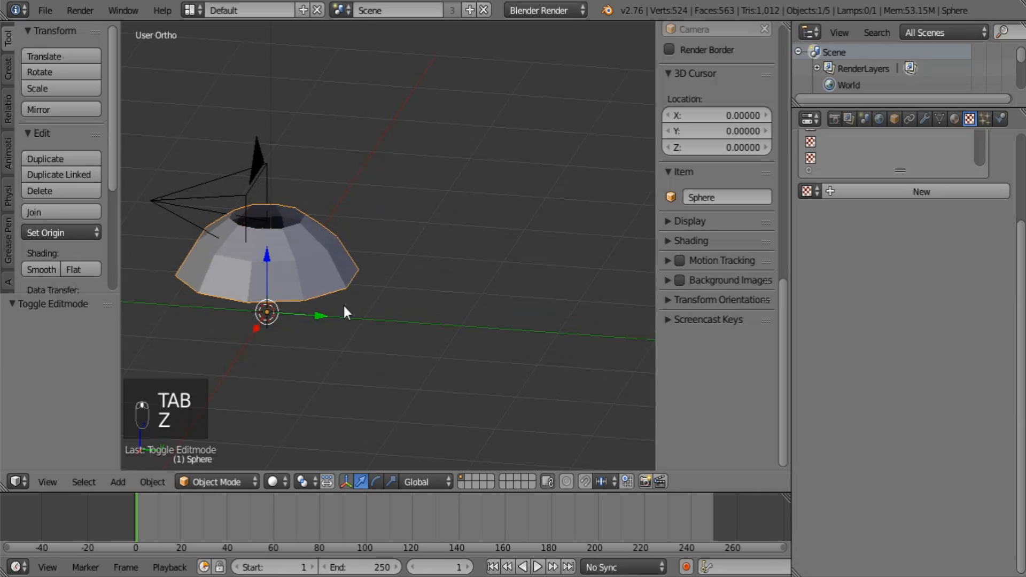
click(41, 269)
mouse_move(224, 283)
middle_down()
mouse_move(325, 287)
mouse_move(460, 243)
middle_up()
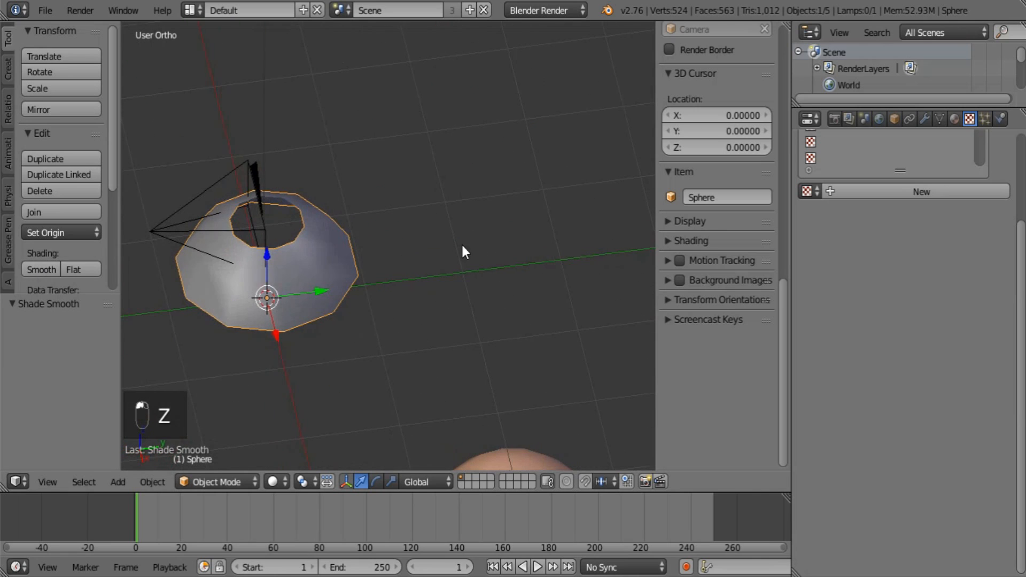
Rename the dome object as Explosion origin
click(985, 118)
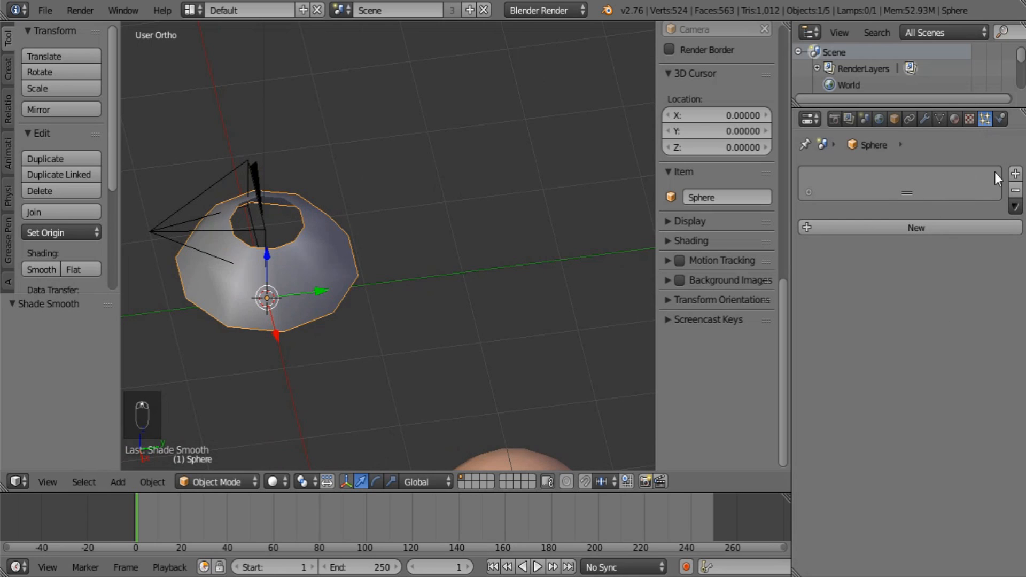
click(893, 123)
click(878, 174)
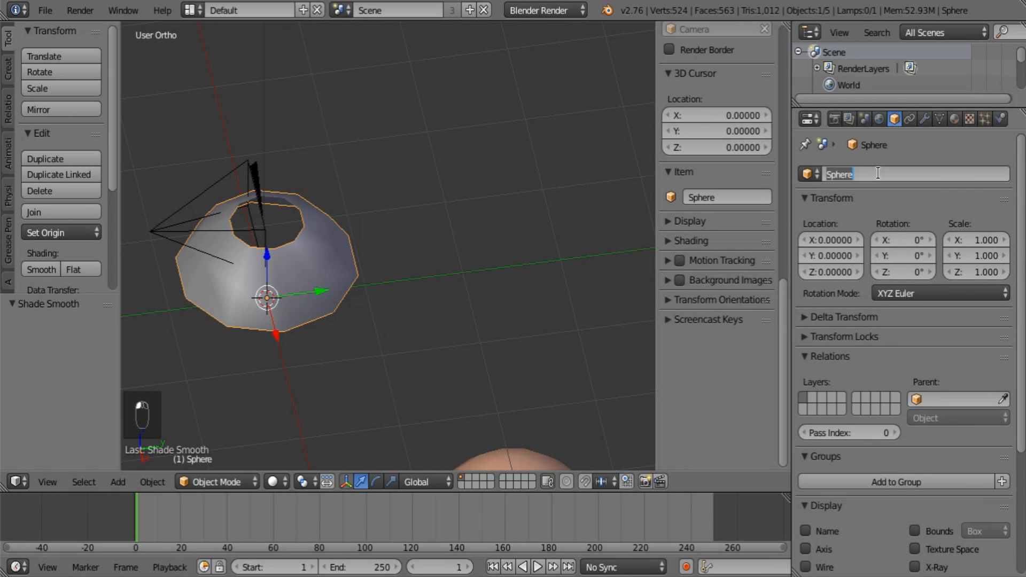
text(Explosion origin)
key(Return)
Add a particle system to Explosion origin and name both the system and its settings Streaks
click(984, 119)
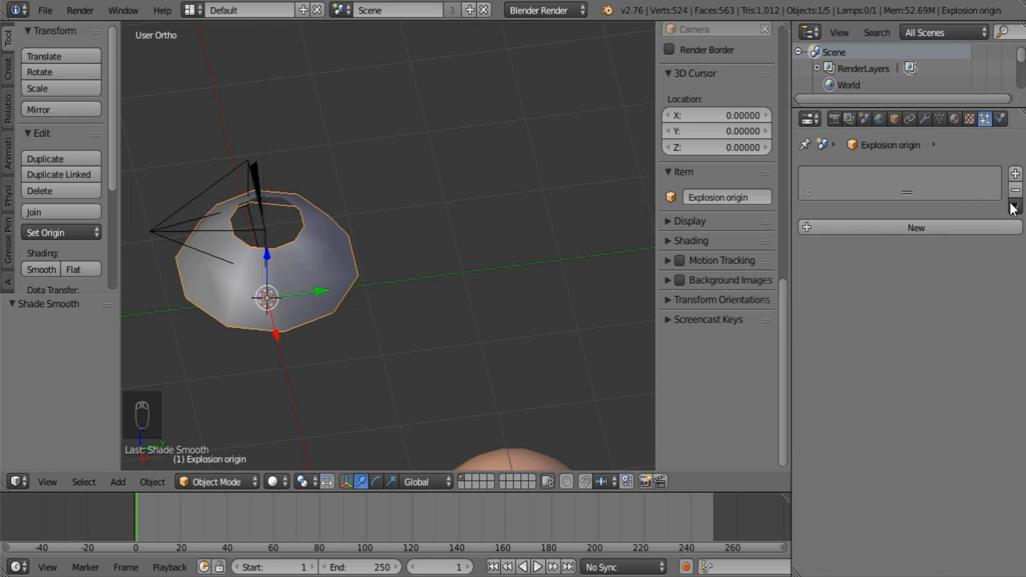
click(1016, 174)
double_click(857, 180)
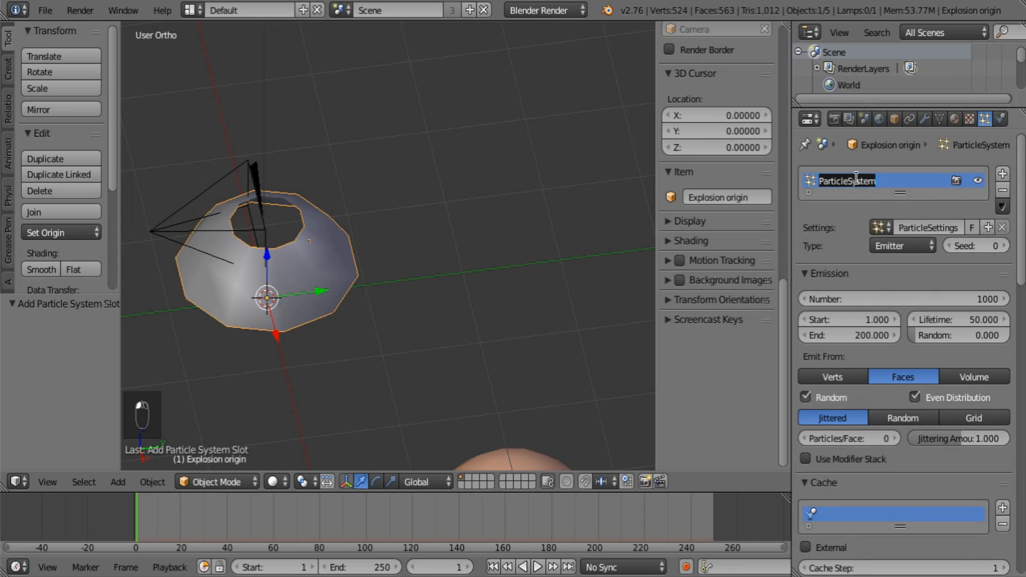
text(Streaks)
click(919, 224)
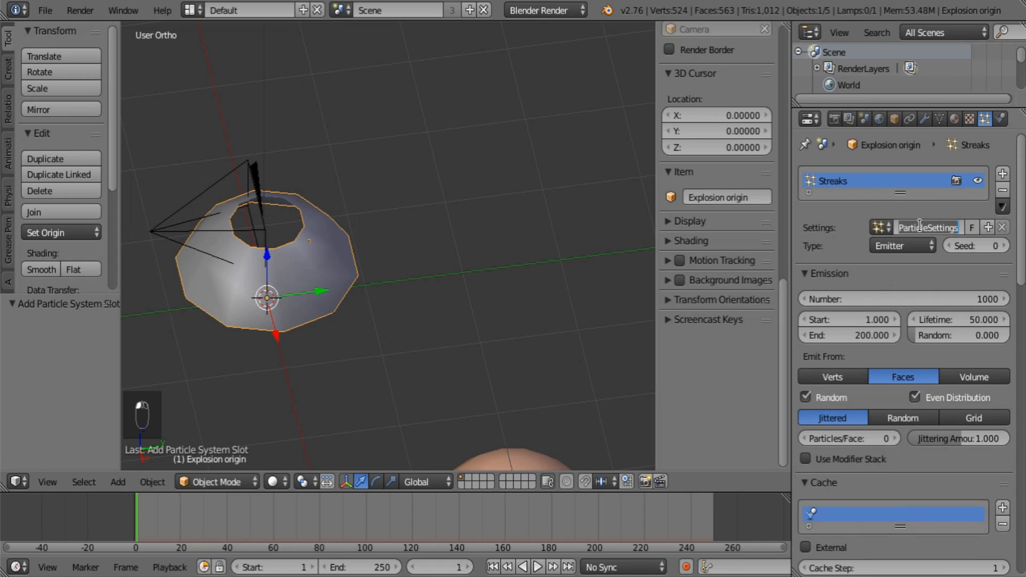
text(Streaks)
key(Return)
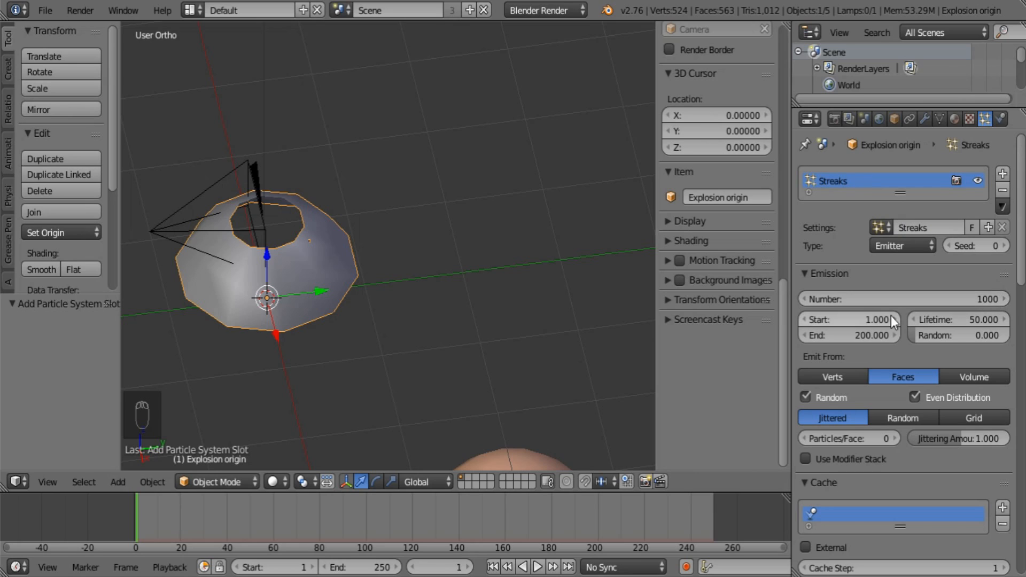
Set the Streaks emission to 5 particles with end frame 1
click(885, 299)
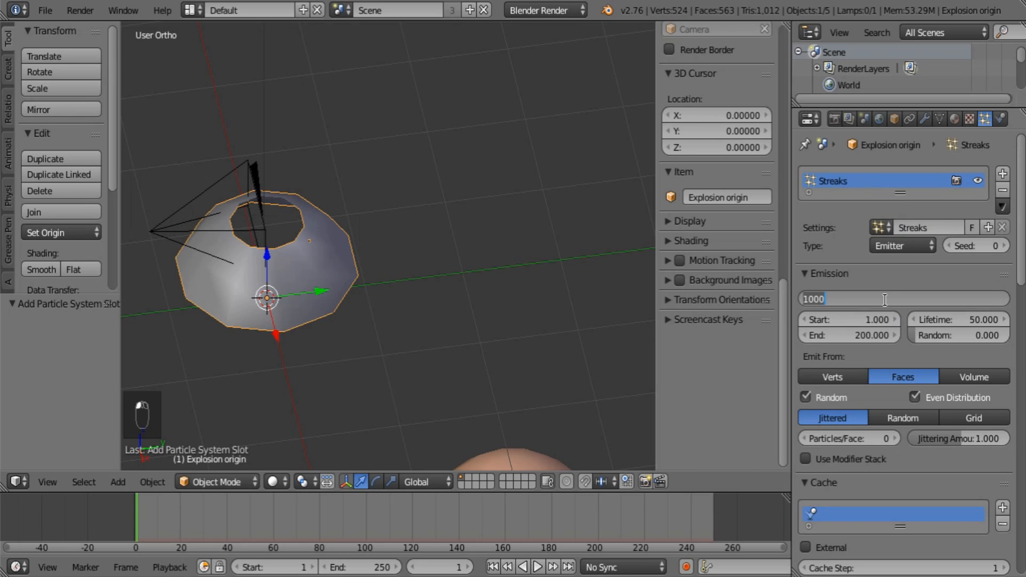
text(5)
key(Return)
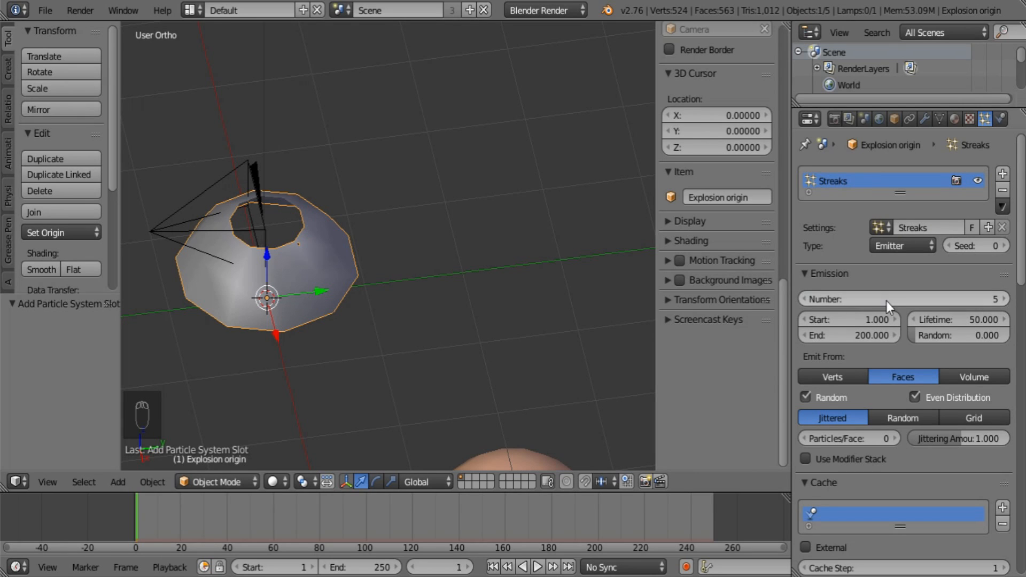
click(849, 335)
text(1)
key(Return)
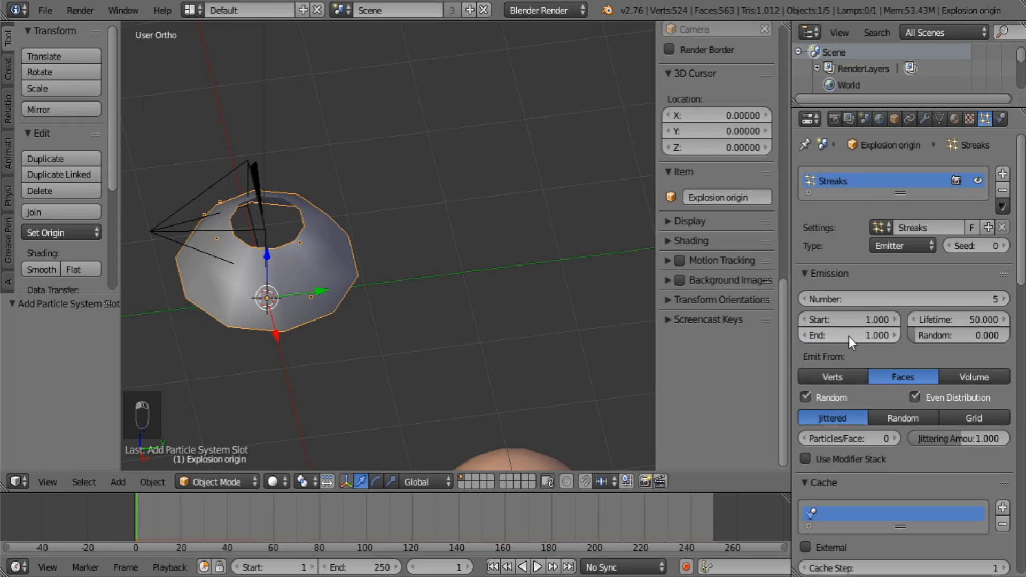
Set the Streaks particle lifetime to 100 and the emission distribution to Random
click(954, 319)
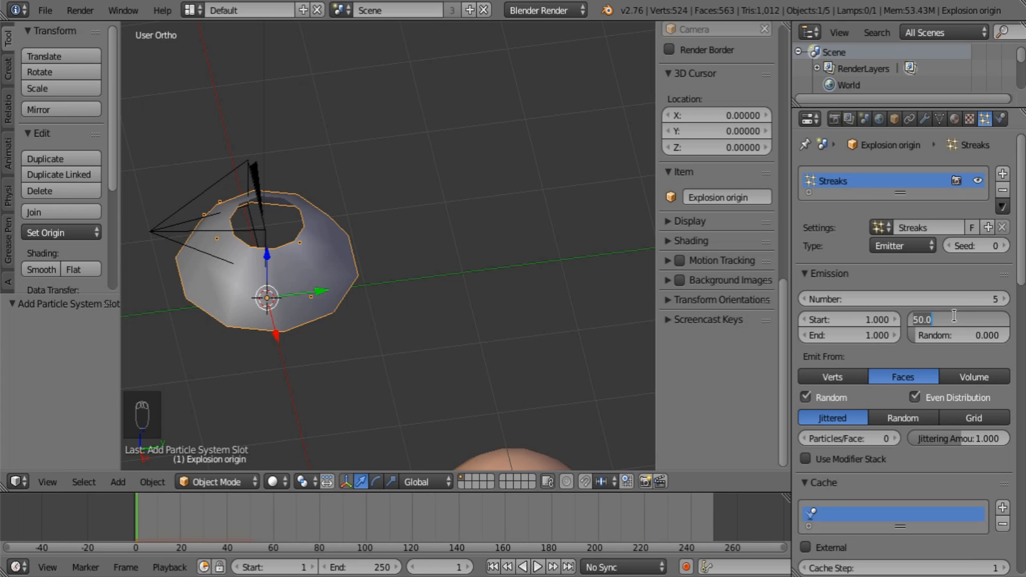
text(100)
key(Return)
scroll(971, 423, down, 2)
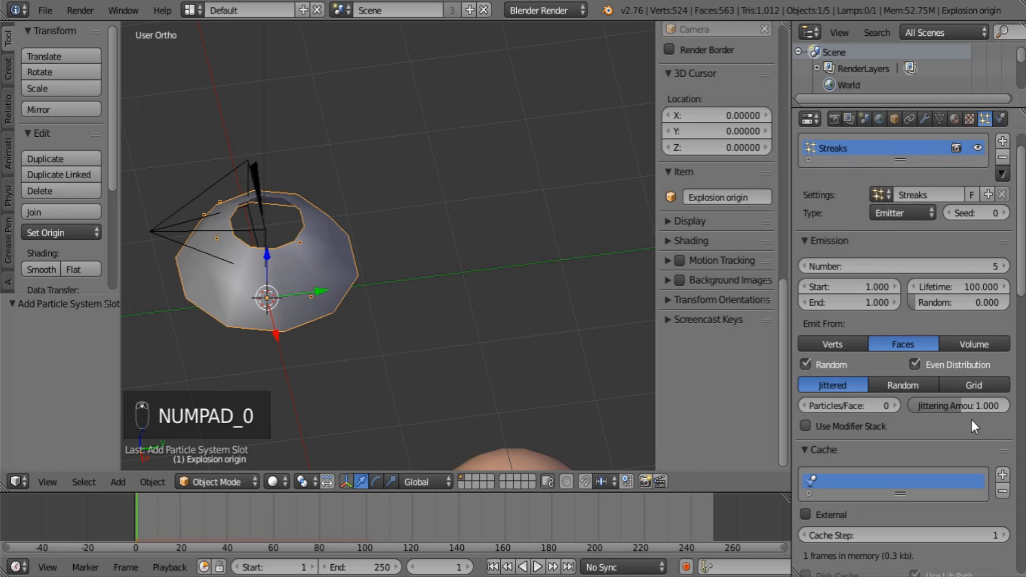
click(905, 385)
Play the animation briefly to check how the Streaks particles leave the dome
scroll(470, 321, down, 2)
shift+middle_drag(500, 348, 536, 416)
click(538, 567)
click(531, 567)
Set the Streaks particles' normal velocity to 5 and their emitter-object Z velocity to 5
scroll(893, 401, down, 15)
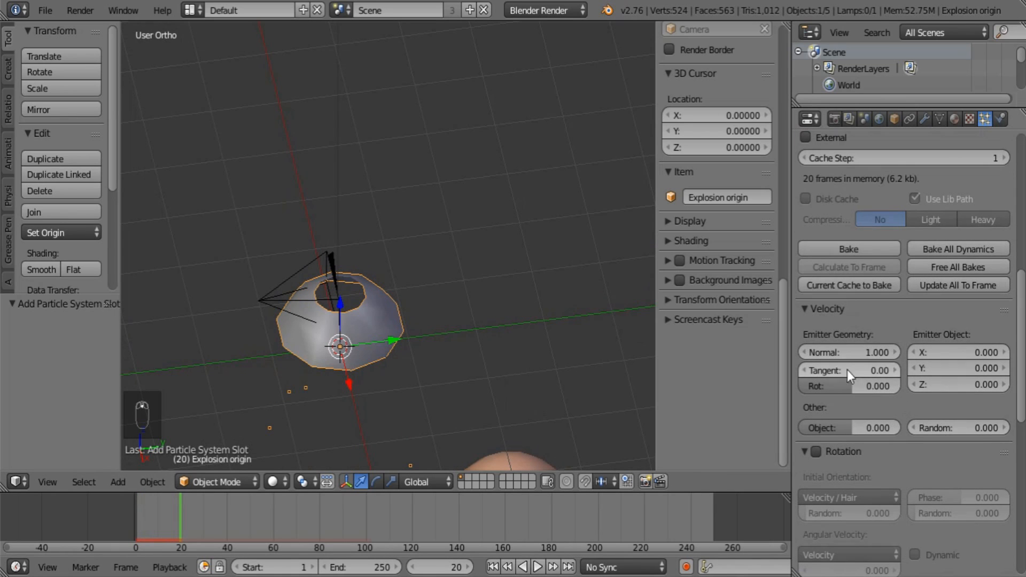
click(852, 350)
text(5)
key(Return)
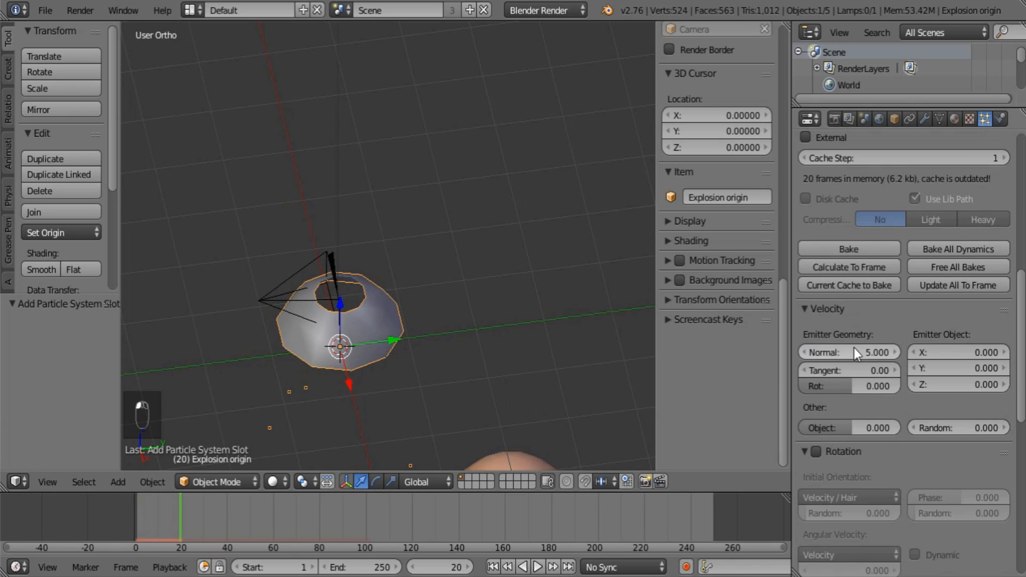
click(978, 386)
text(5)
key(Return)
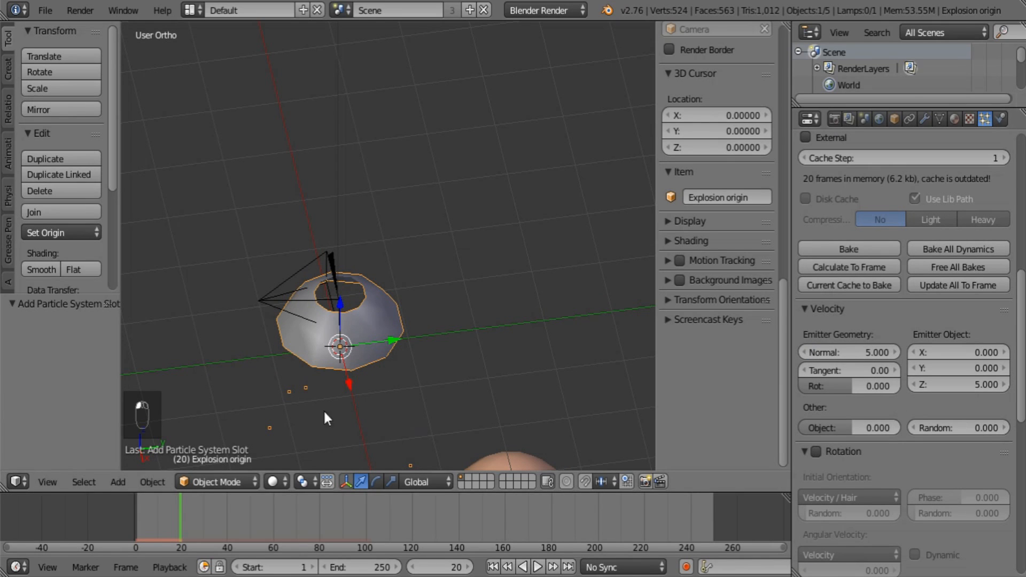
Replay the animation from frame 1, from above and from the side, to examine the particles' paths
scroll(374, 411, down, 3)
click(494, 566)
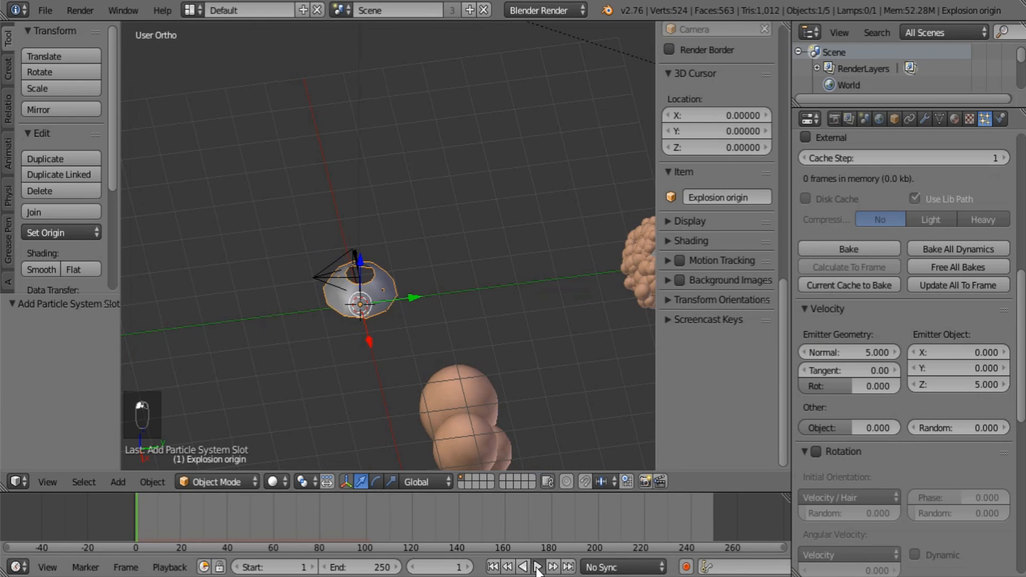
click(537, 567)
click(530, 567)
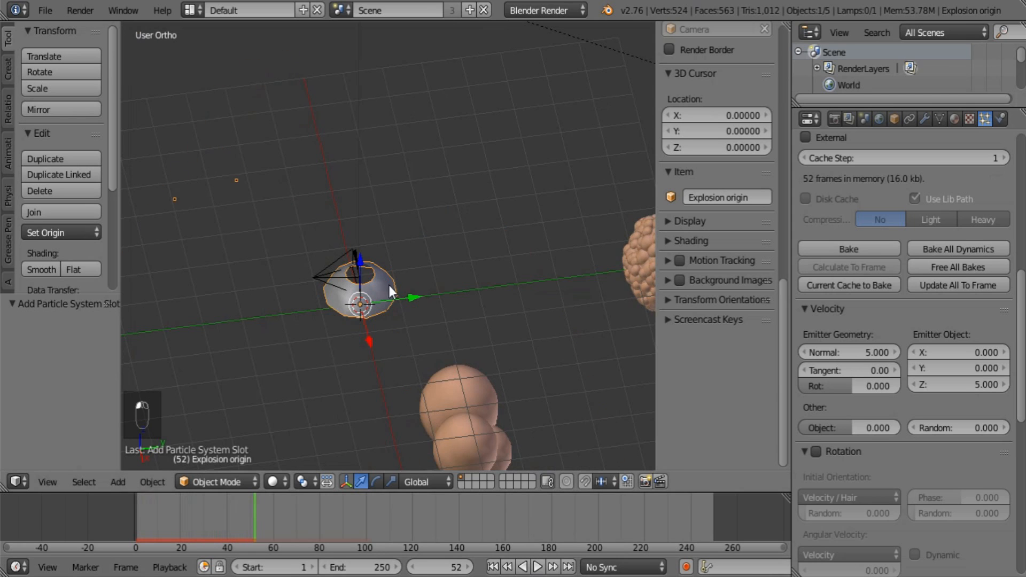
middle_drag(389, 286, 378, 213)
click(493, 567)
click(538, 568)
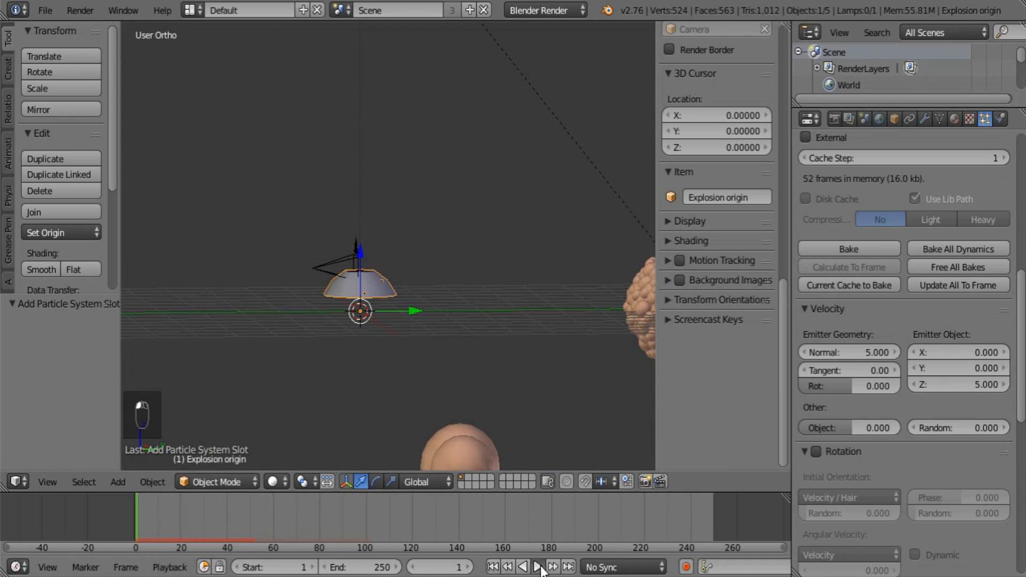
click(538, 568)
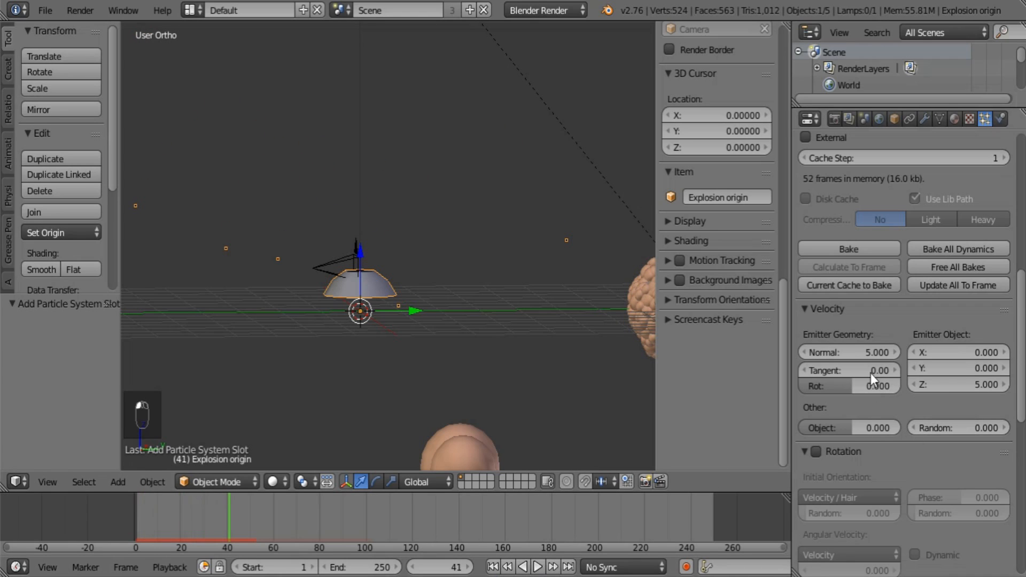
Raise the Streaks particles' normal velocity to 10, keeping the Z velocity at 5
click(975, 385)
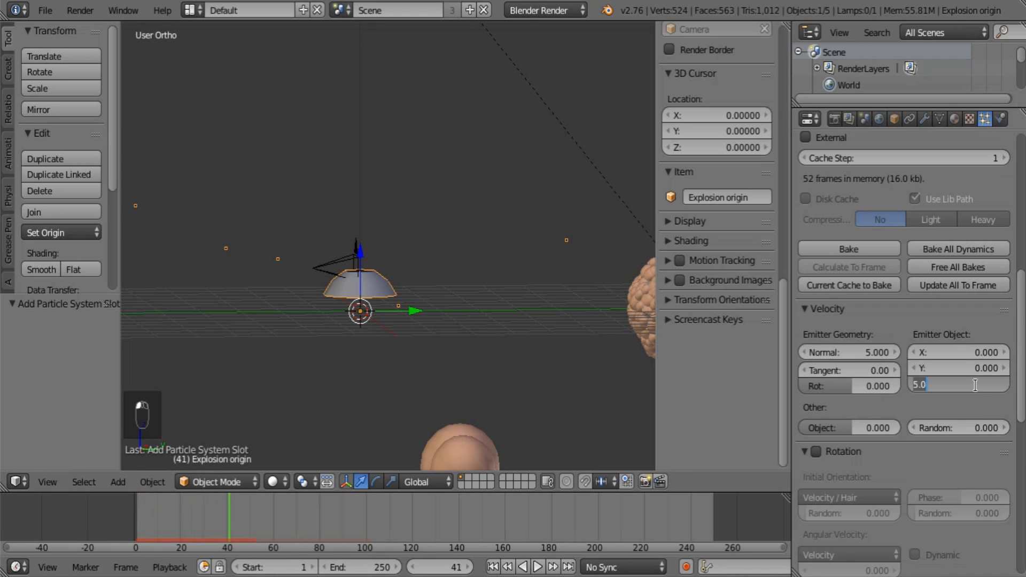
key(Return)
click(836, 357)
text(10)
key(Return)
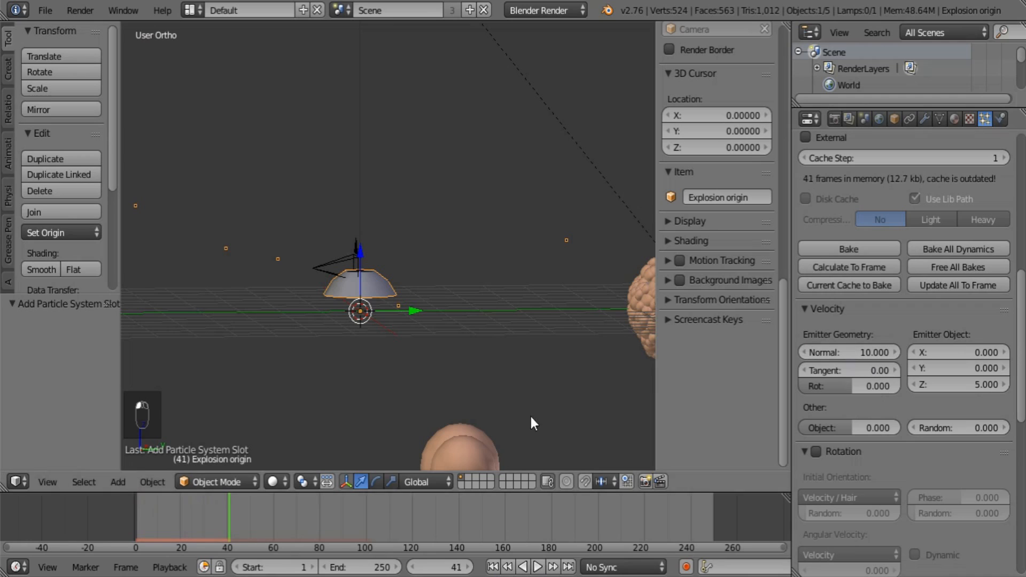
Play the particle animation from the first frame to check the faster burst, and rewind it to frame 1
click(492, 567)
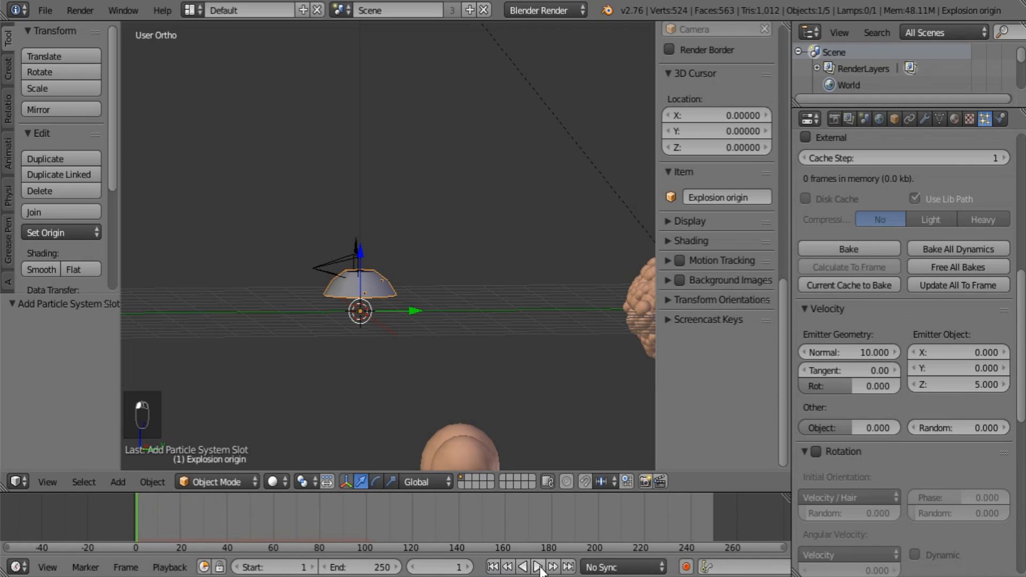
click(539, 567)
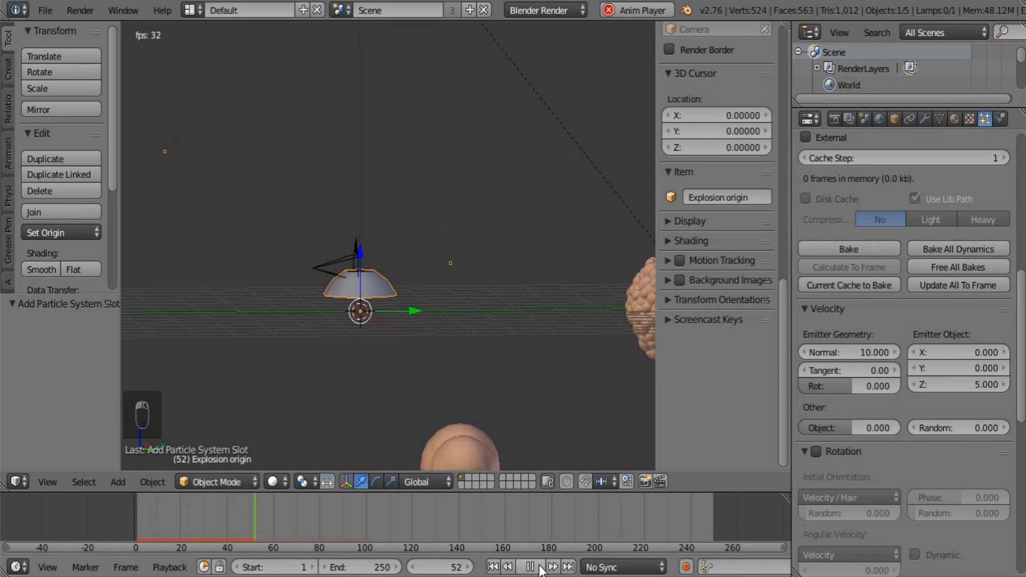
click(531, 567)
click(493, 567)
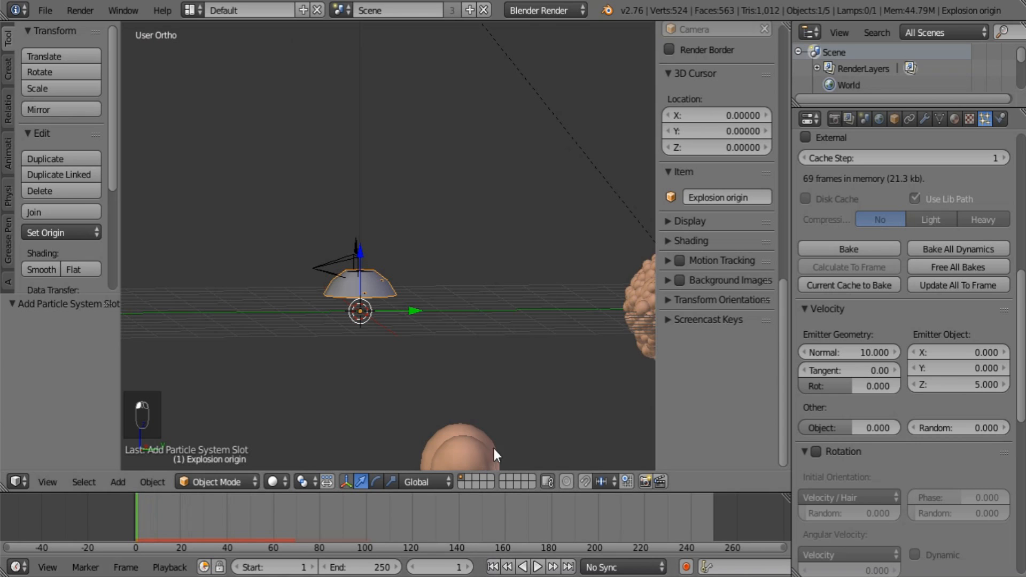
Set the Streaks particles' render type to None
scroll(897, 441, down, 10)
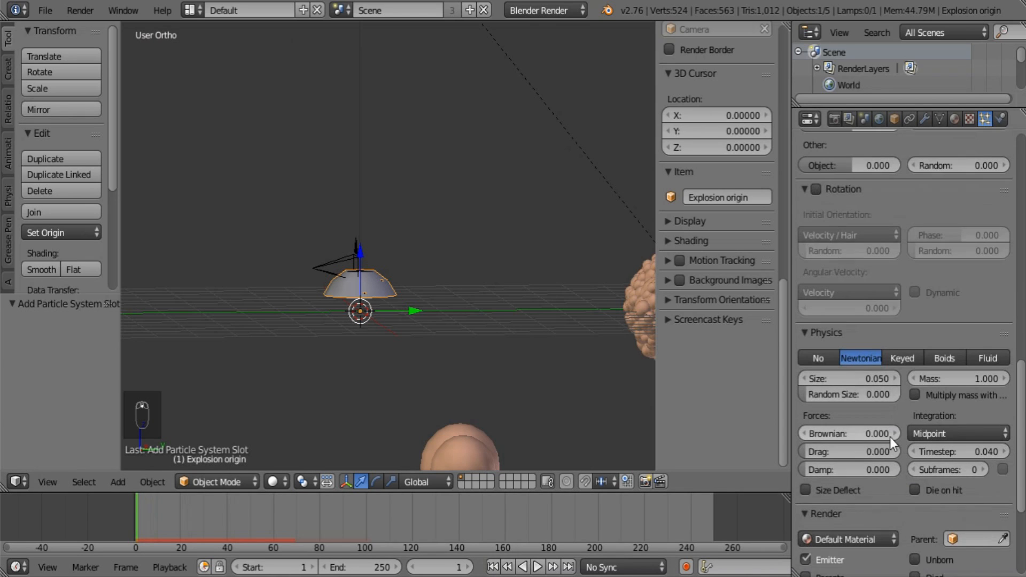
scroll(871, 479, down, 8)
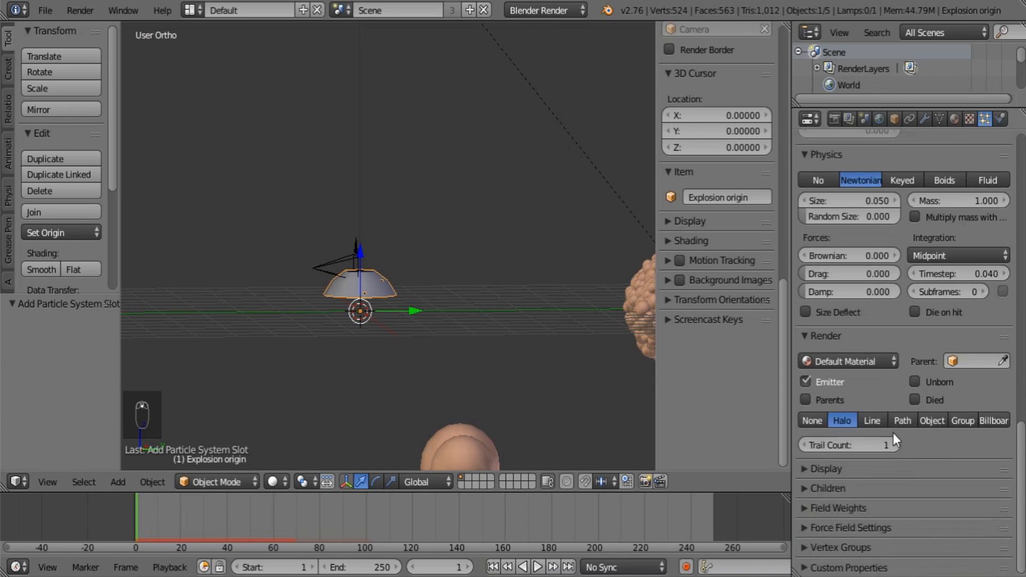
click(816, 420)
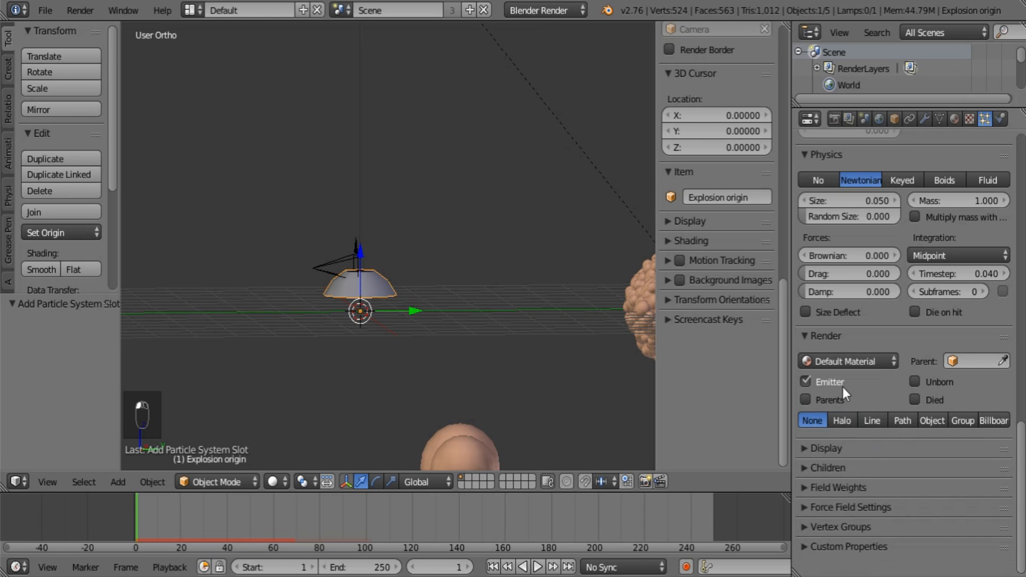
Look through the Streaks particles' Display, Children, Field Weights, Force Field and Vertex Groups settings
click(819, 337)
click(815, 356)
click(815, 356)
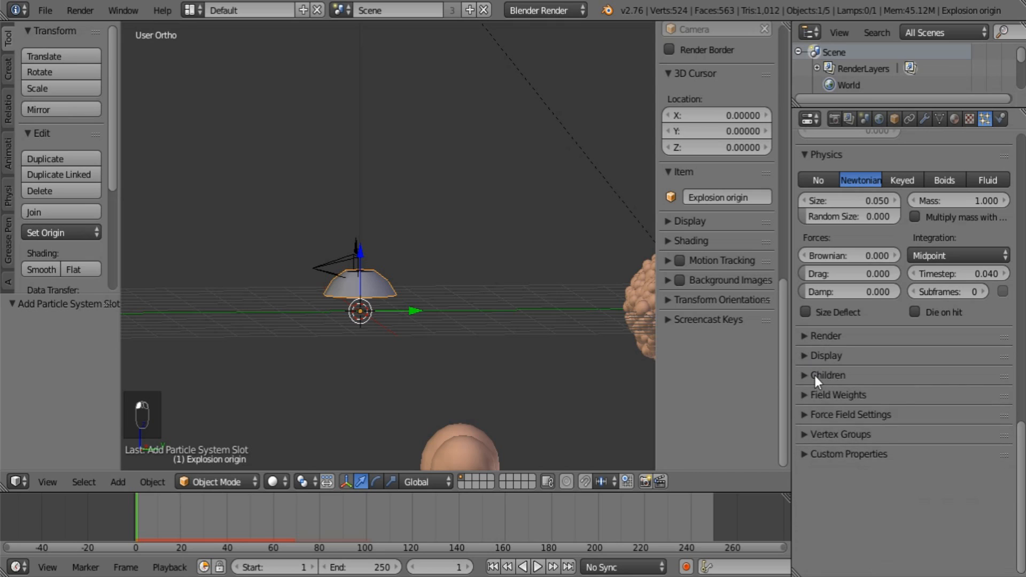
click(814, 375)
click(815, 376)
click(811, 396)
click(810, 396)
click(809, 412)
click(809, 412)
click(809, 432)
click(809, 432)
scroll(915, 381, up, 15)
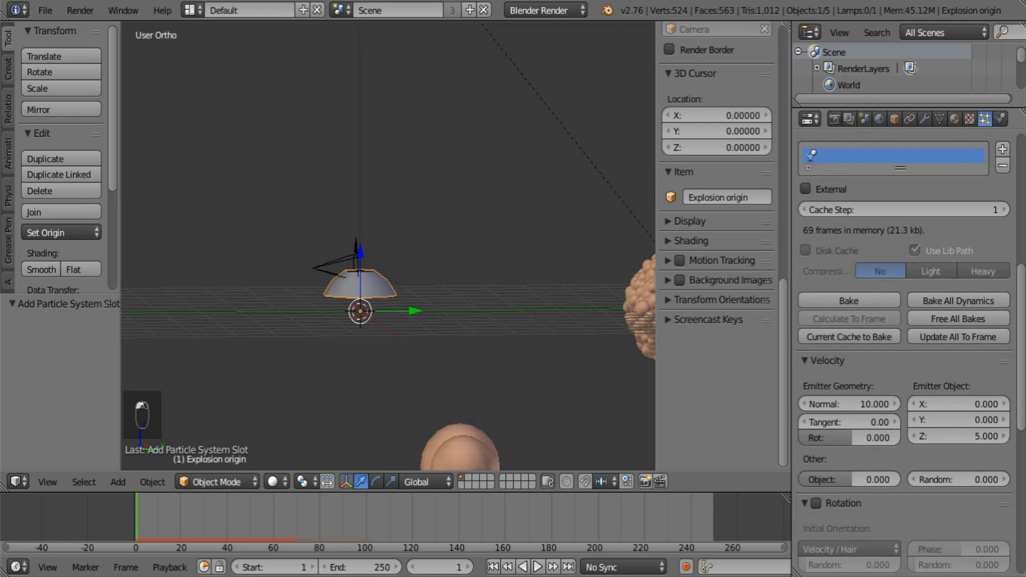
scroll(994, 410, up, 10)
Try moving the Emitter streaks.000 sphere about -7.94 along Y onto the Explosion origin dome
middle_drag(326, 186, 386, 256)
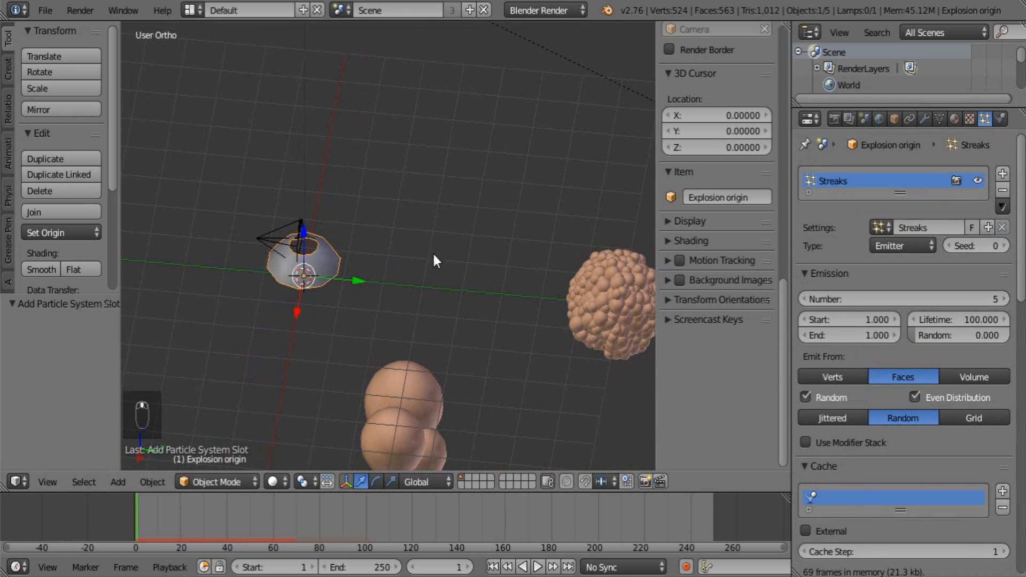
scroll(435, 274, down, 3)
click(522, 289)
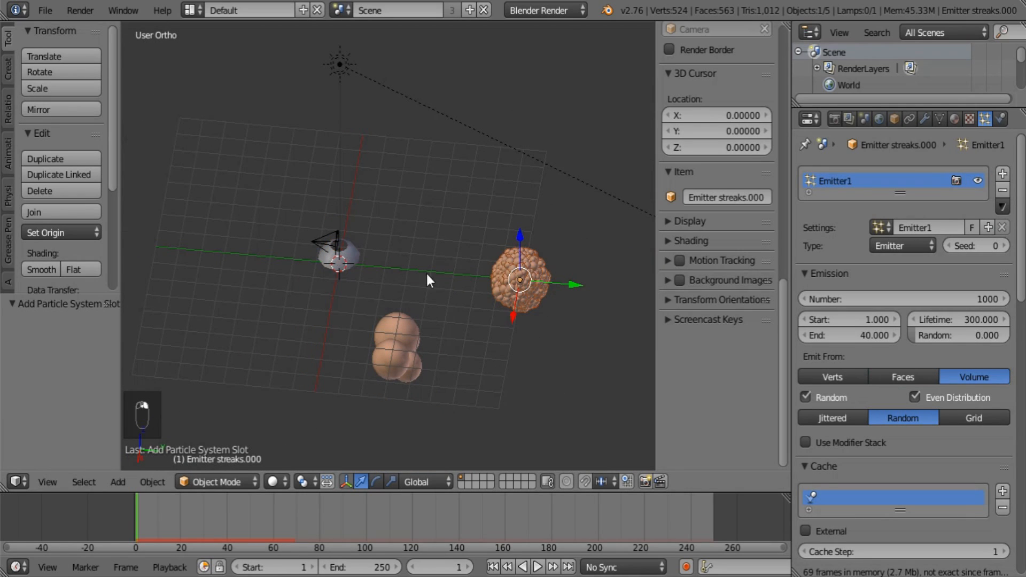
click(331, 259)
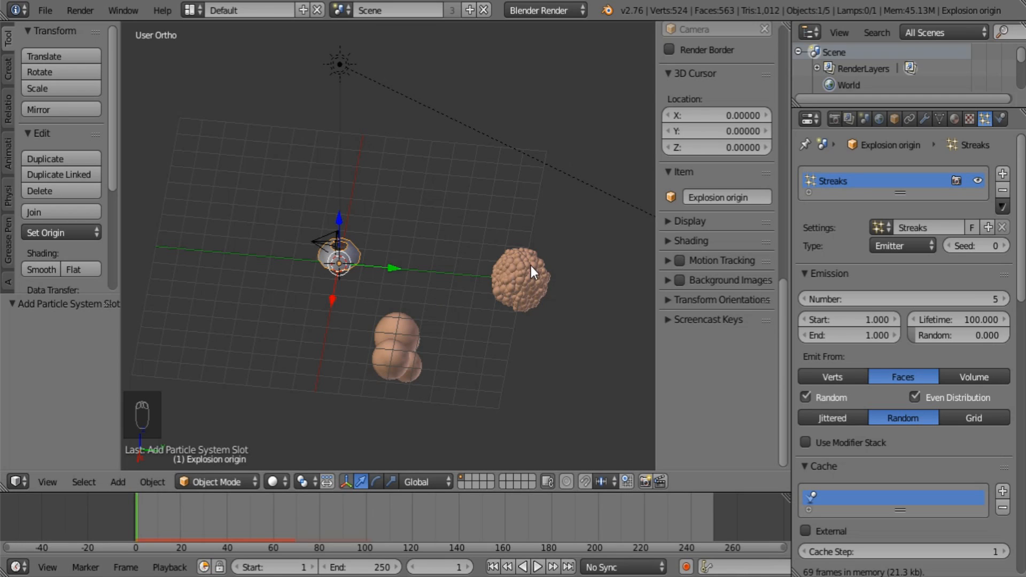
right_click(518, 282)
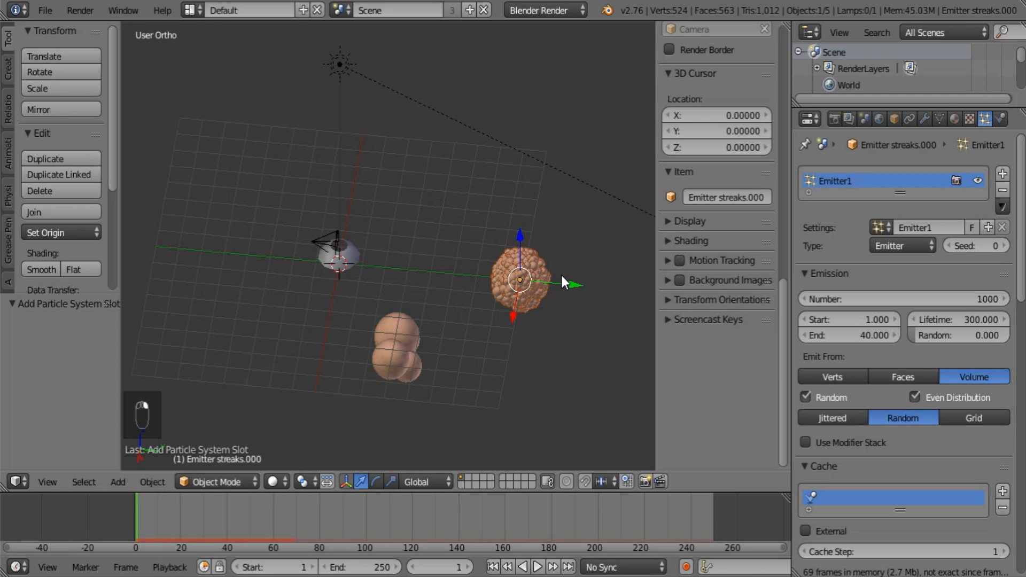
drag(573, 283, 389, 278)
middle_drag(389, 278, 363, 150)
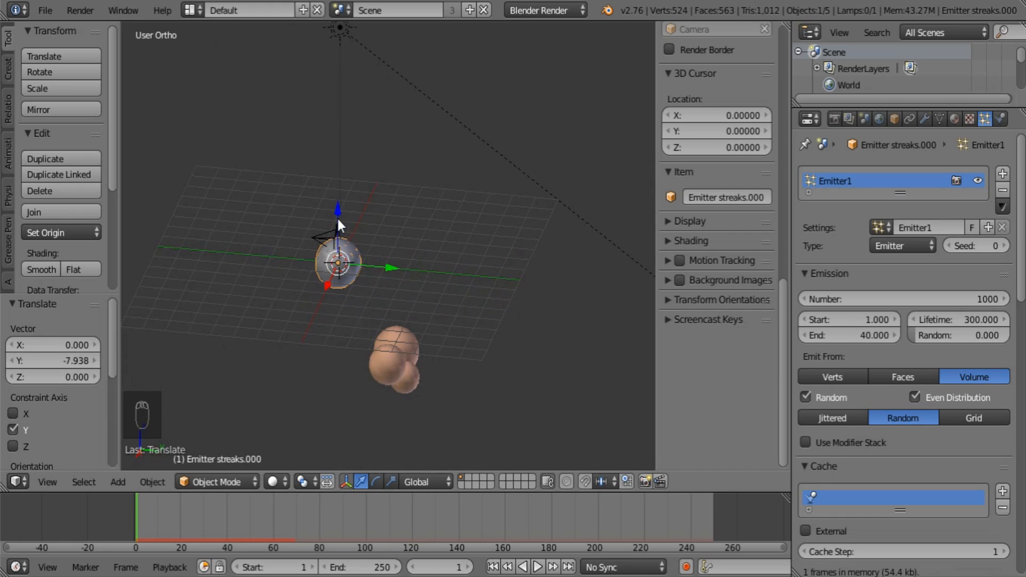
Try moving the emitter sphere up and away from the dome along Z and Y, imitating a streak's path
drag(338, 219, 376, 38)
drag(400, 79, 527, 92)
shift+middle_drag(509, 120, 465, 206)
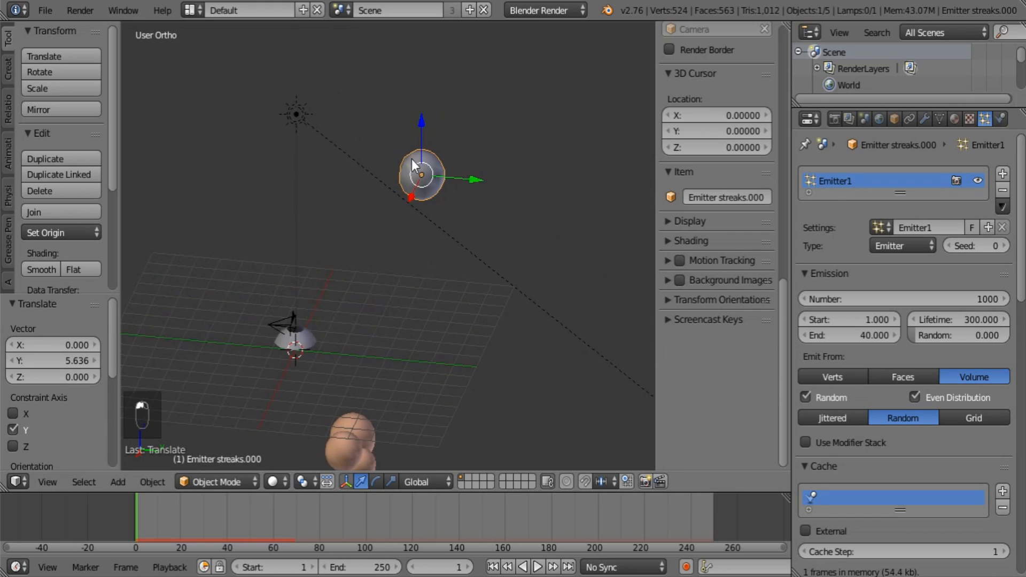
click(428, 133)
drag(424, 118, 423, 73)
drag(467, 132, 604, 145)
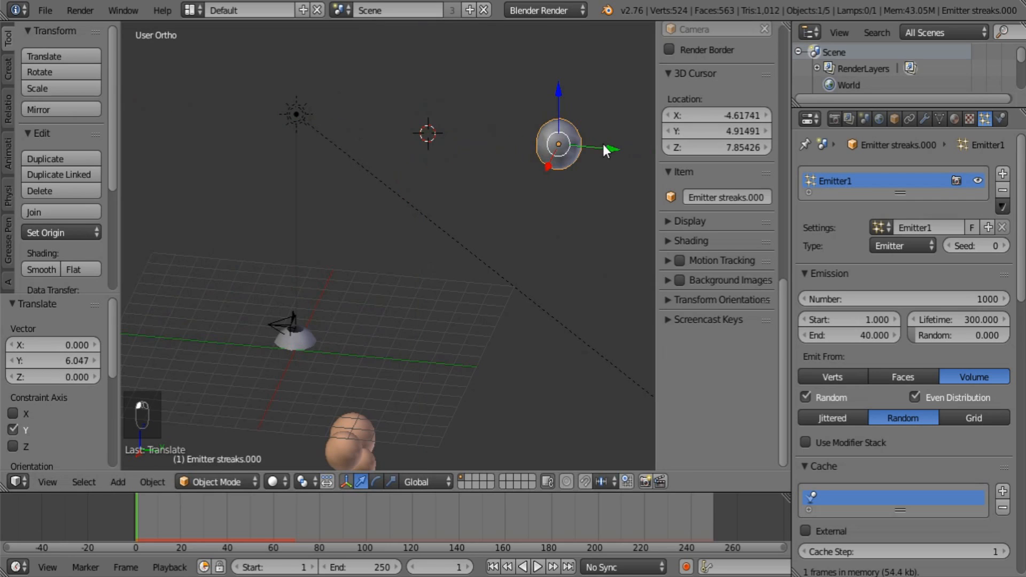
click(565, 105)
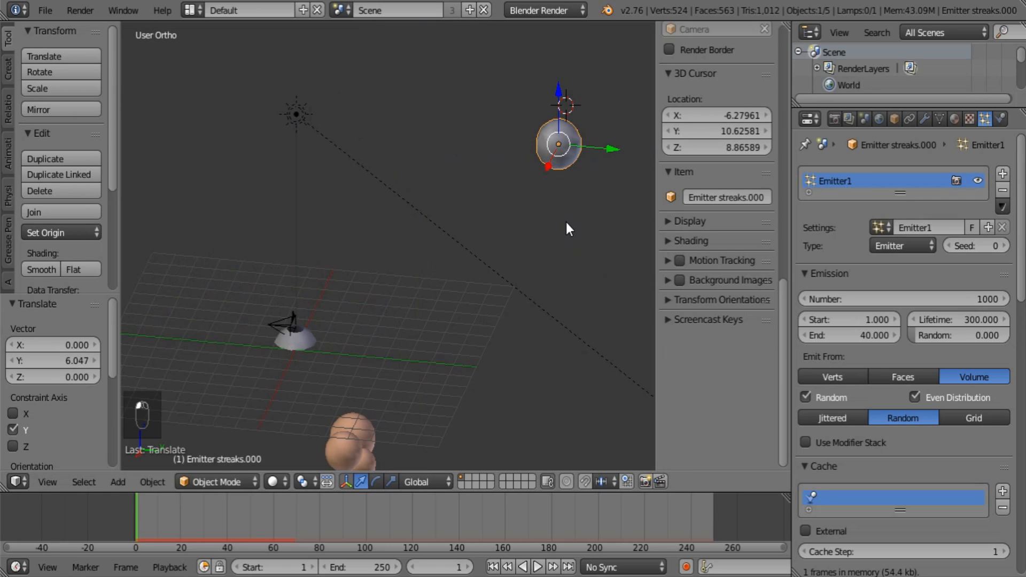
Undo all the trial moves of the Emitter streaks.000 sphere
key(ctrl+z)
key(ctrl+z)
key(ctrl+z)
key(ctrl+z)
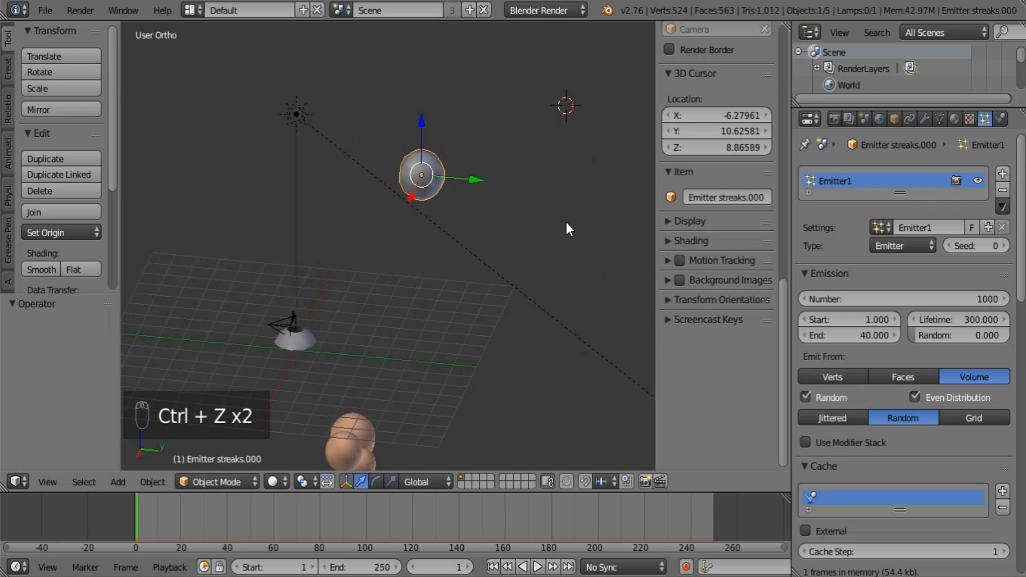
key(ctrl+z)
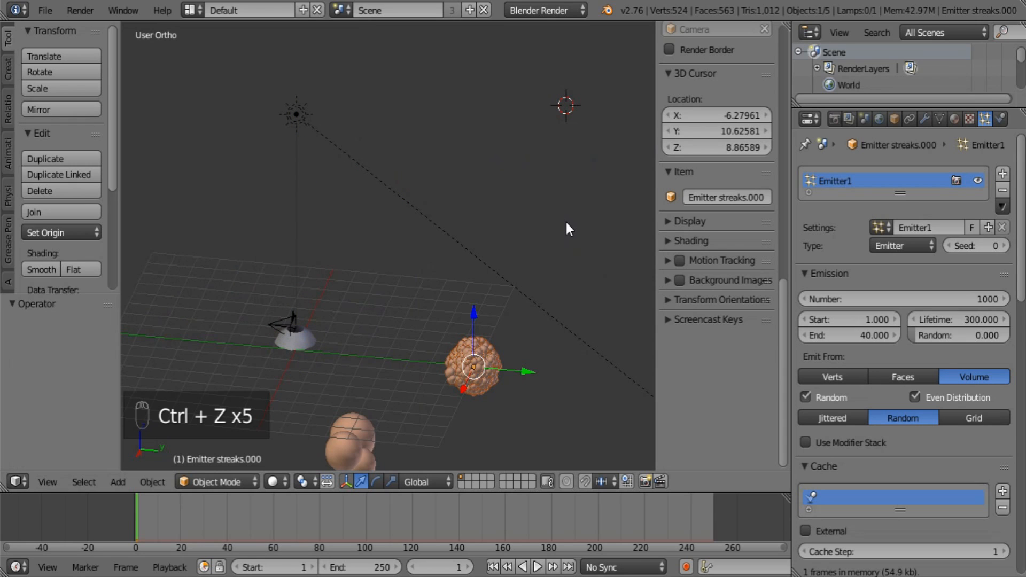
click(51, 9)
Duplicate the Emitter streaks.000 sphere four times along X, placing two copies on each side of it in a row
middle_drag(439, 255, 422, 293)
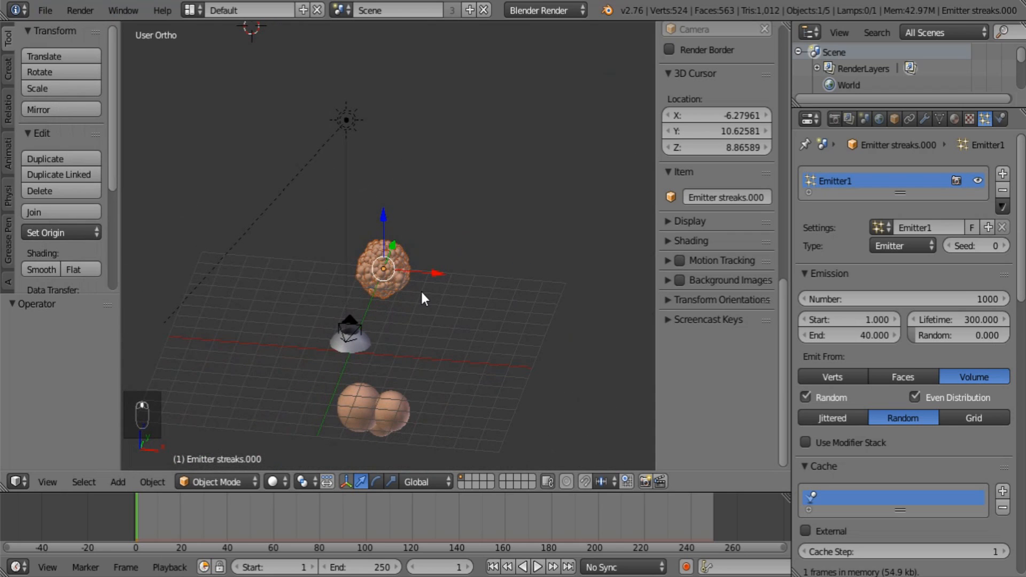
key(shift+d)
click(470, 302)
key(shift+d)
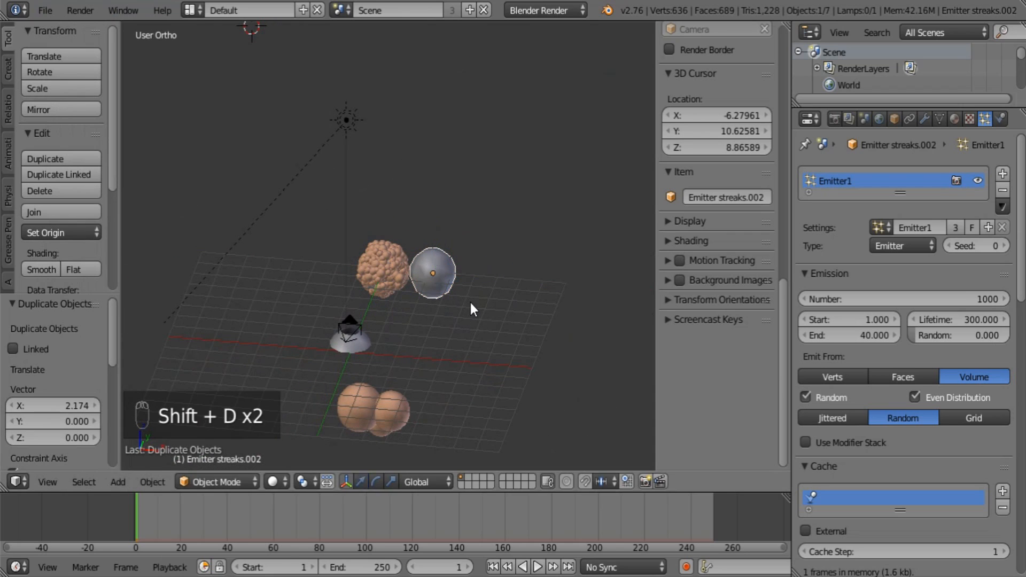
click(522, 307)
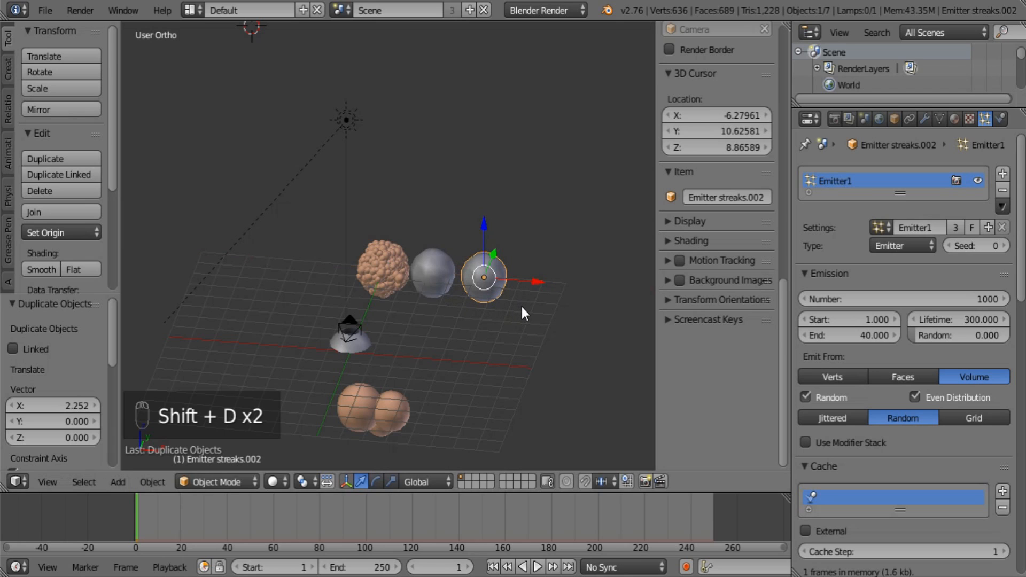
key(shift+d)
click(370, 298)
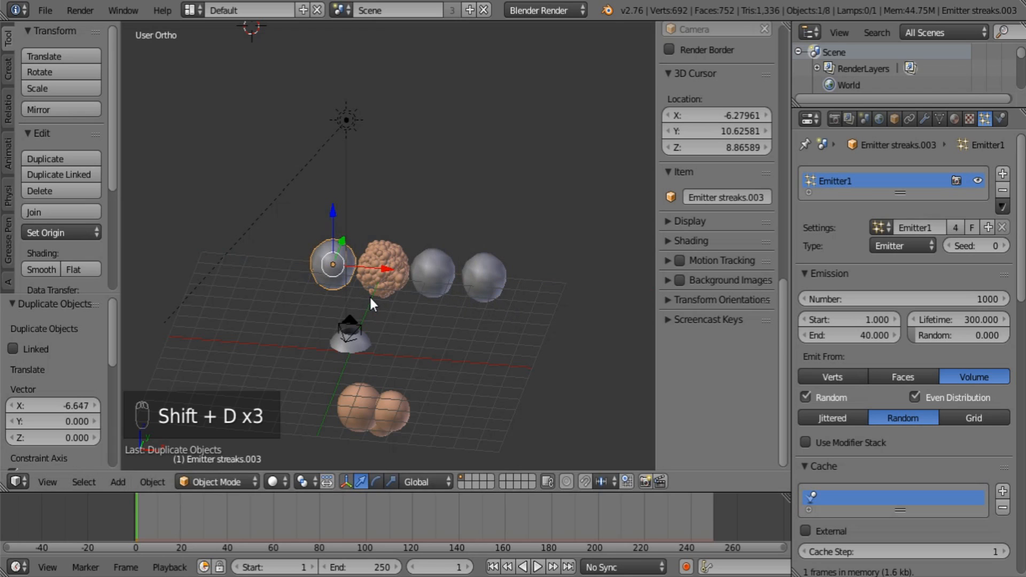
key(shift+d)
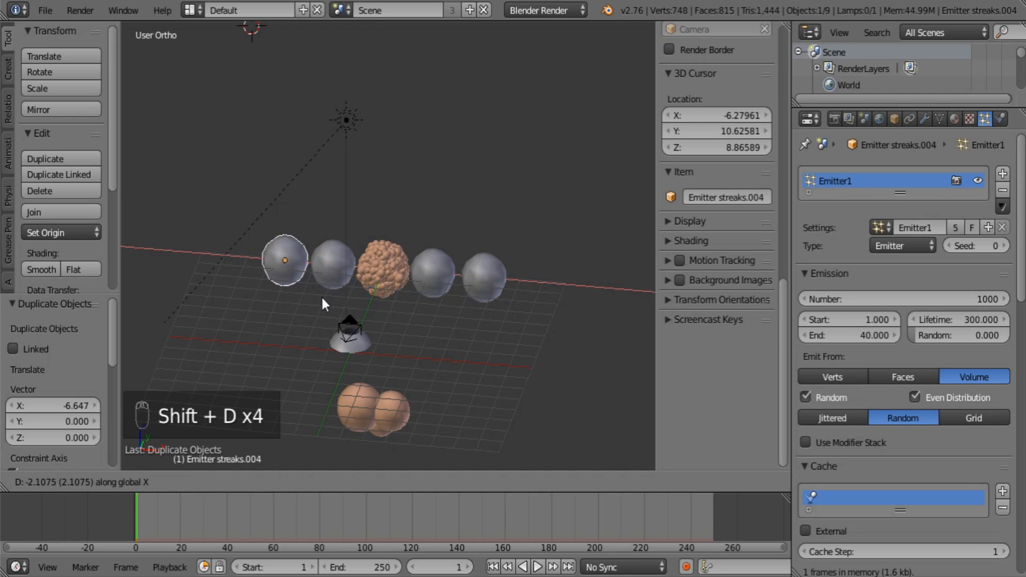
click(322, 299)
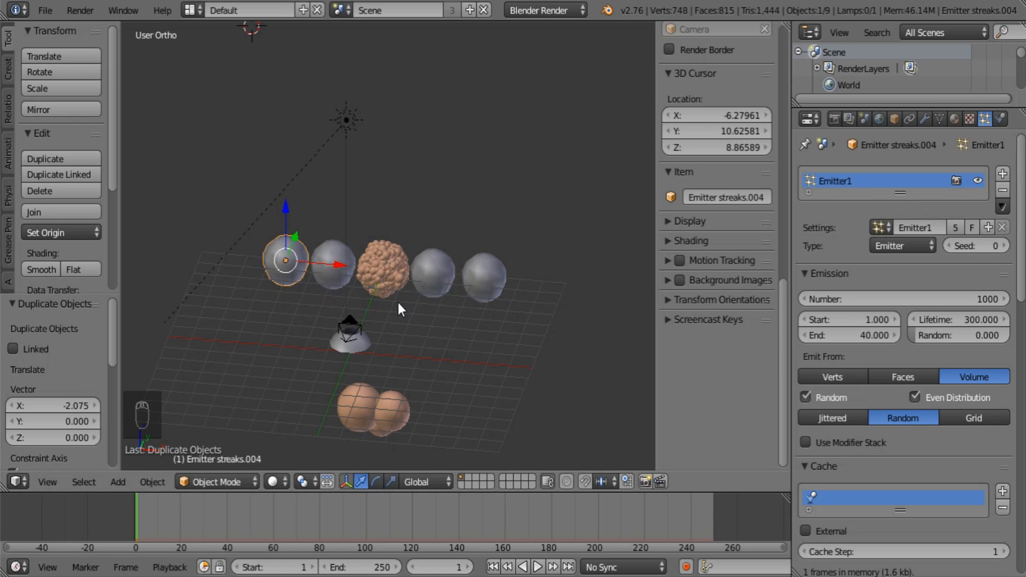
Play the animation from frame 1 to check the particles of all five emitter spheres, and rewind it
middle_drag(335, 275, 395, 282)
click(493, 568)
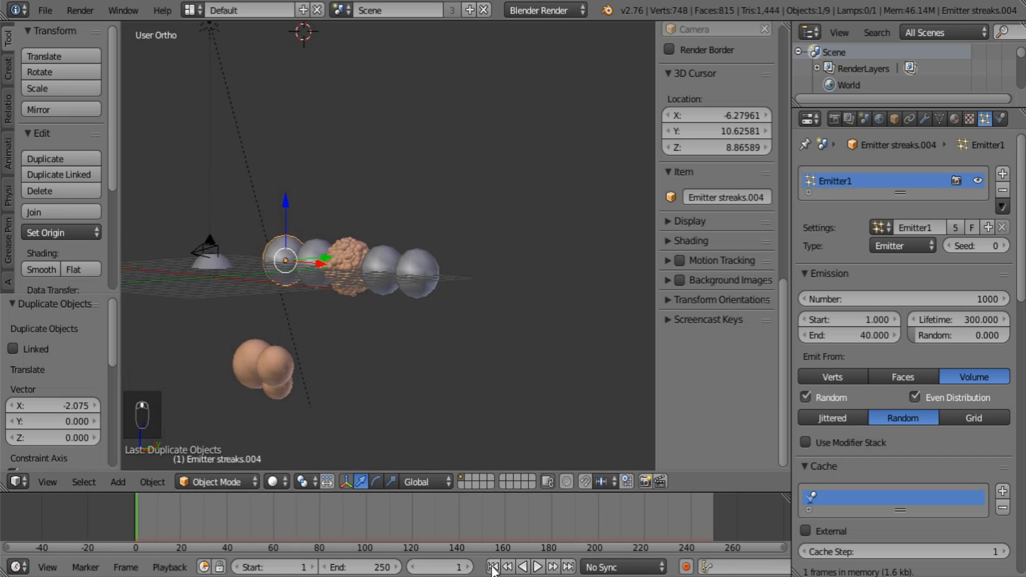
click(538, 568)
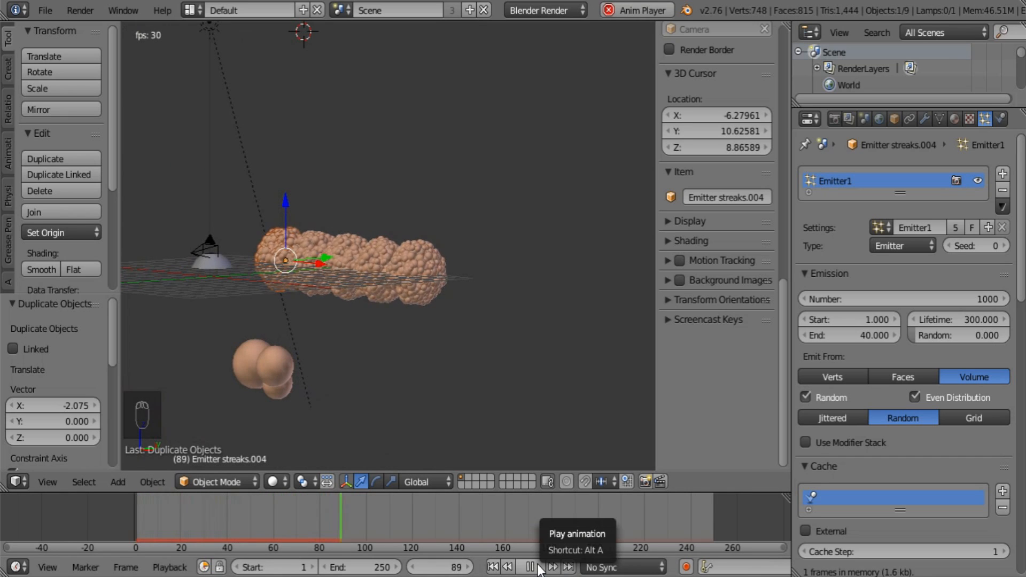
click(537, 567)
click(493, 568)
Select the Explosion origin dome and turn the 3D view area into a Node Editor showing Animation Nodes trees
mouse_move(513, 332)
middle_down()
mouse_move(520, 283)
mouse_move(311, 217)
mouse_move(342, 299)
mouse_move(300, 335)
mouse_move(337, 286)
mouse_move(335, 246)
middle_up()
right_click(334, 240)
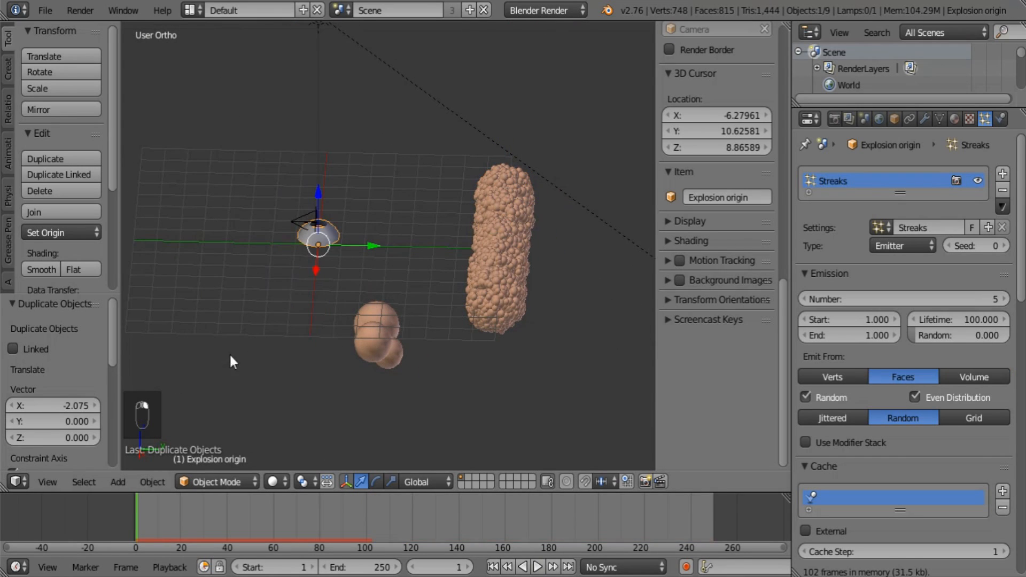
click(18, 482)
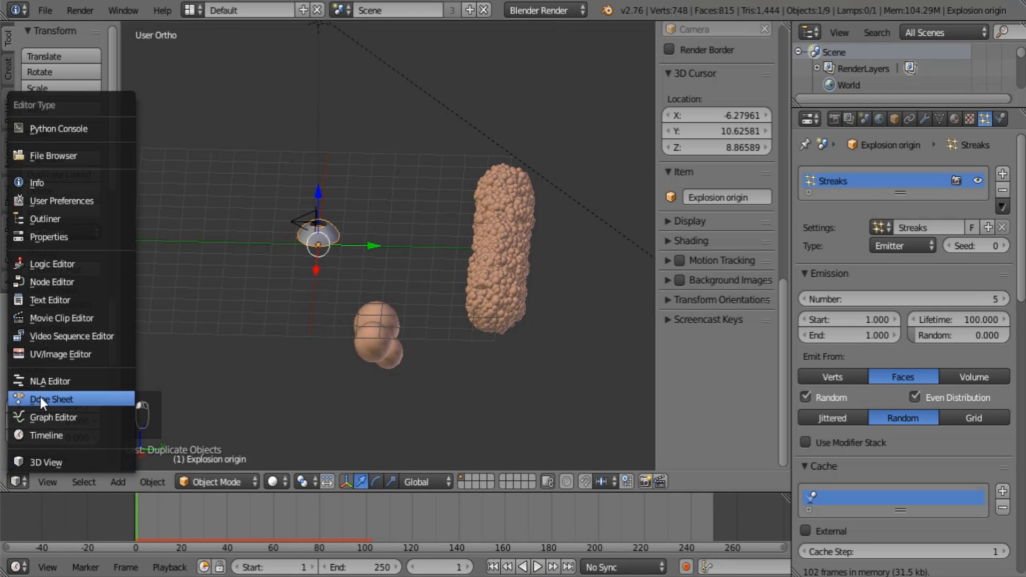
click(70, 282)
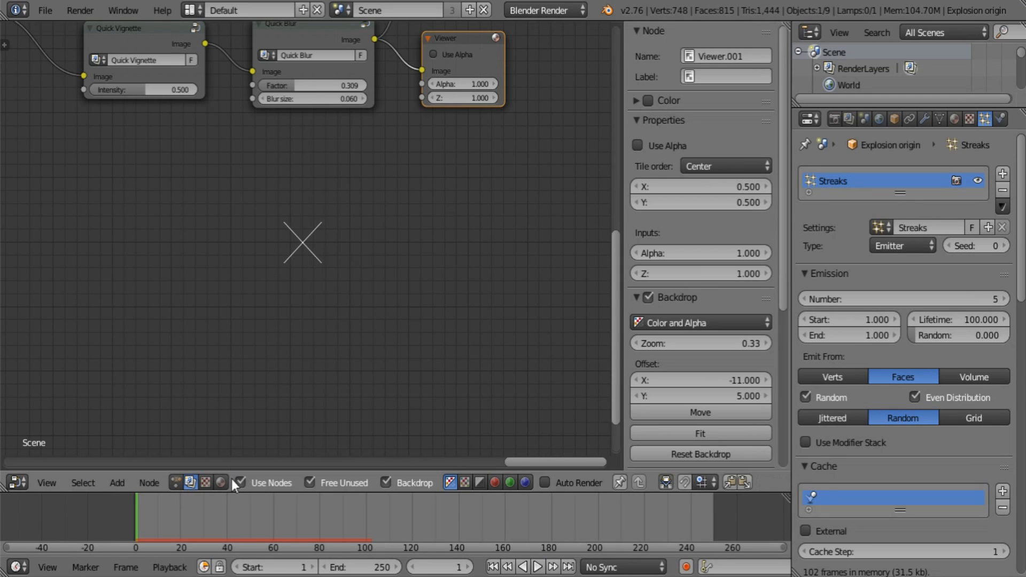
click(175, 482)
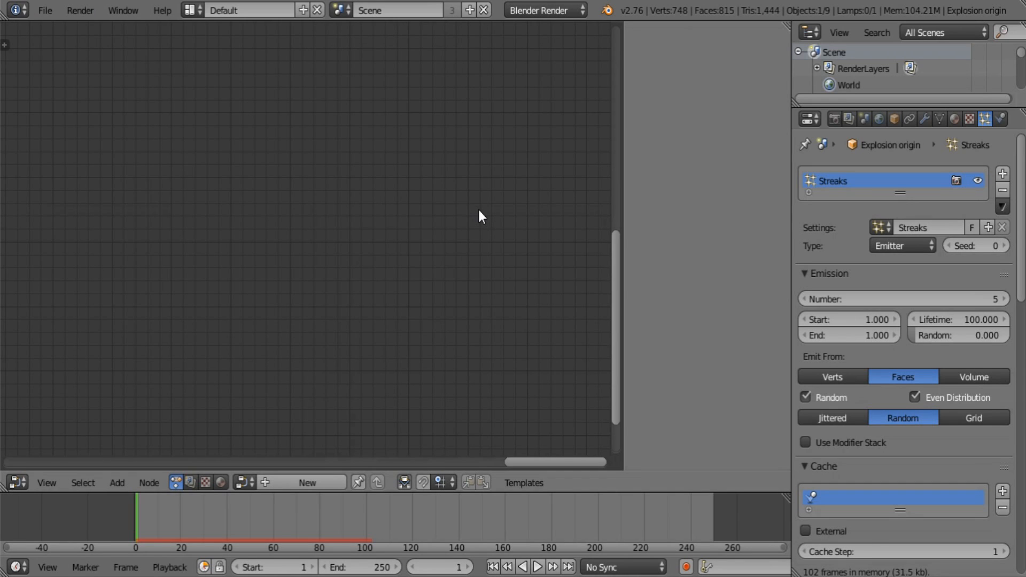
Search the add-ons in the user preferences for "anima" to check that Node: Animation Nodes is enabled, and close the preferences
click(44, 11)
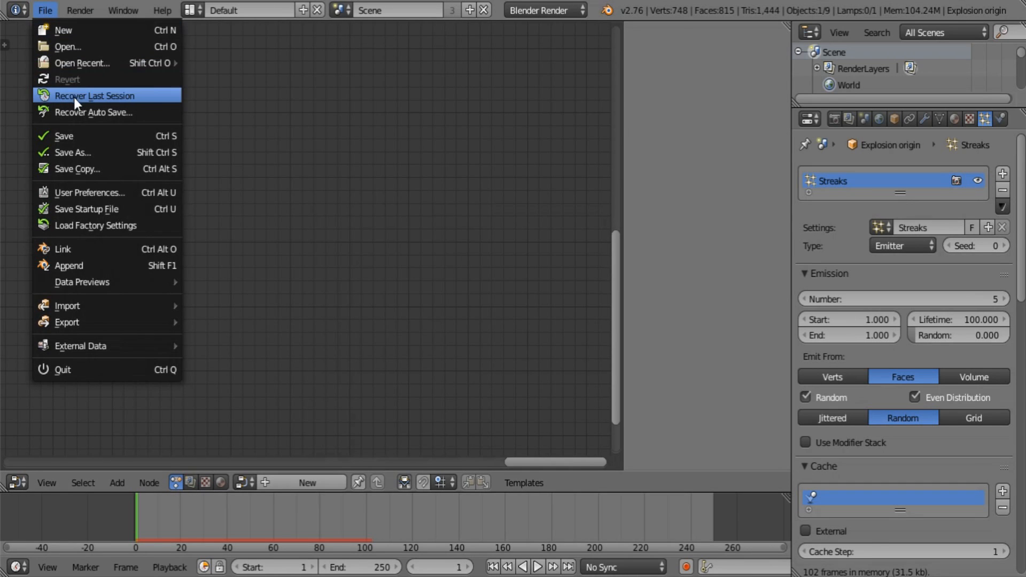
mouse_move(103, 71)
click(120, 193)
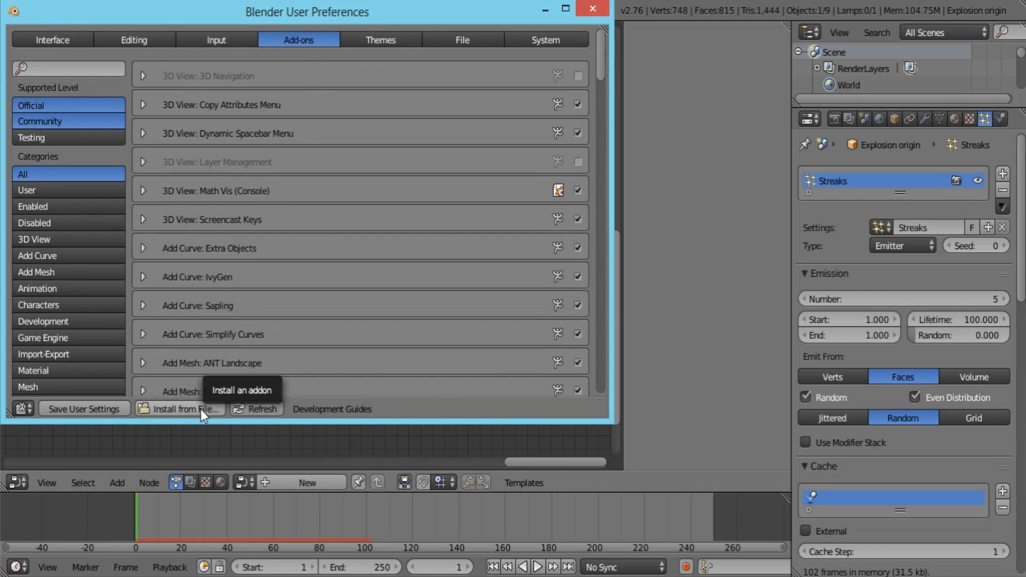
click(48, 65)
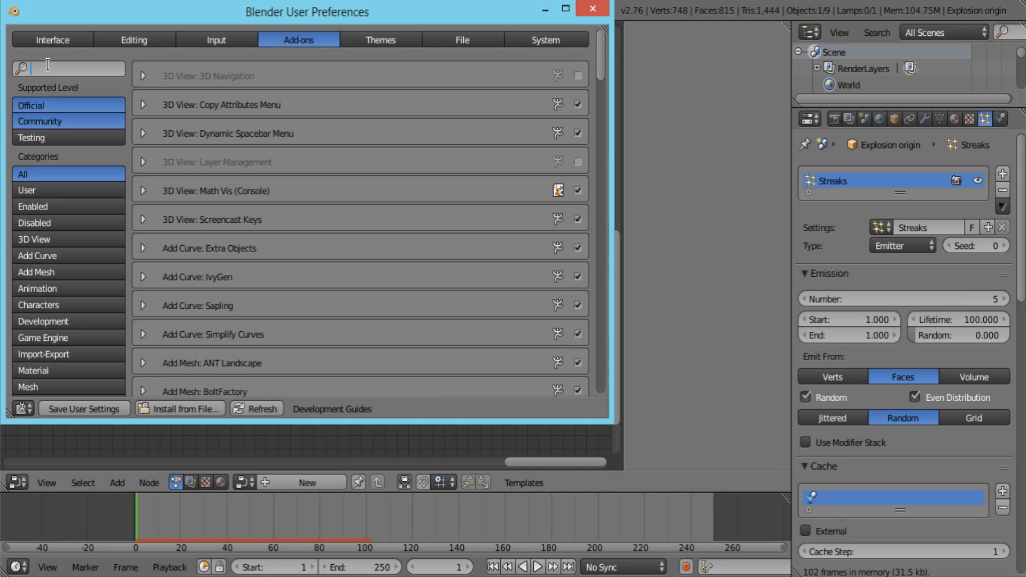
text(anima)
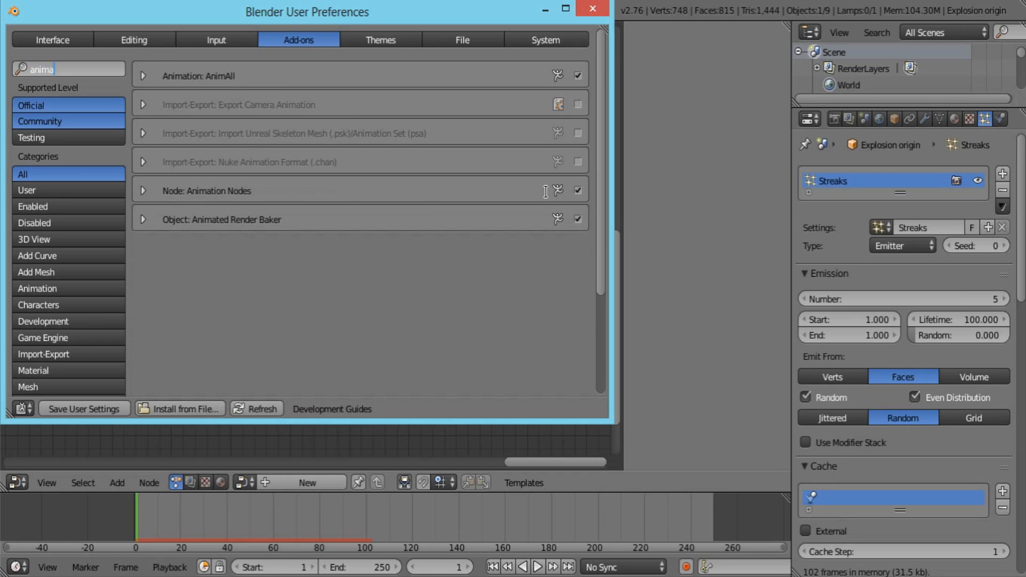
click(593, 8)
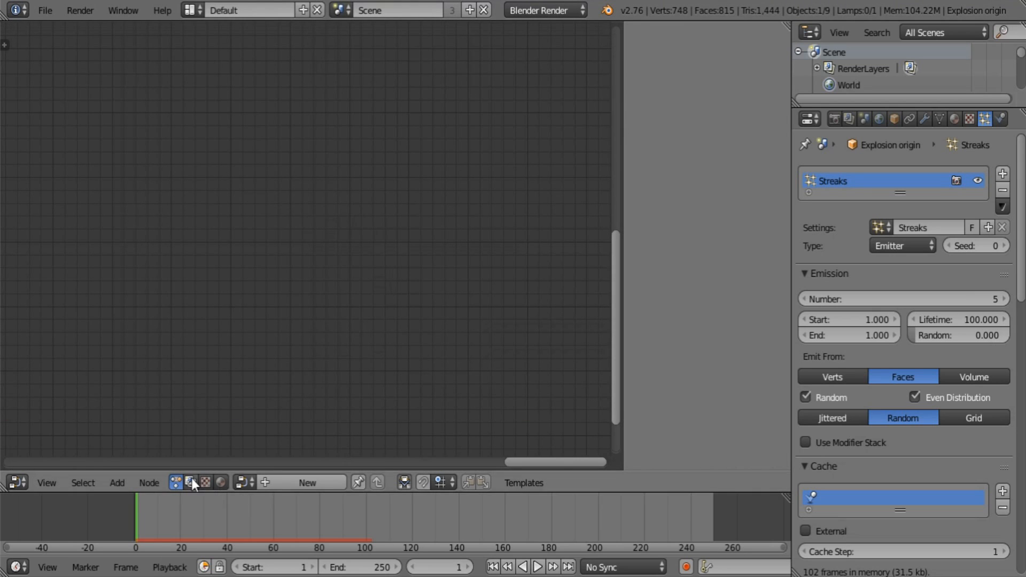
Bring up the Emitter node tree in the Node Editor and hide the properties sidebar
click(17, 482)
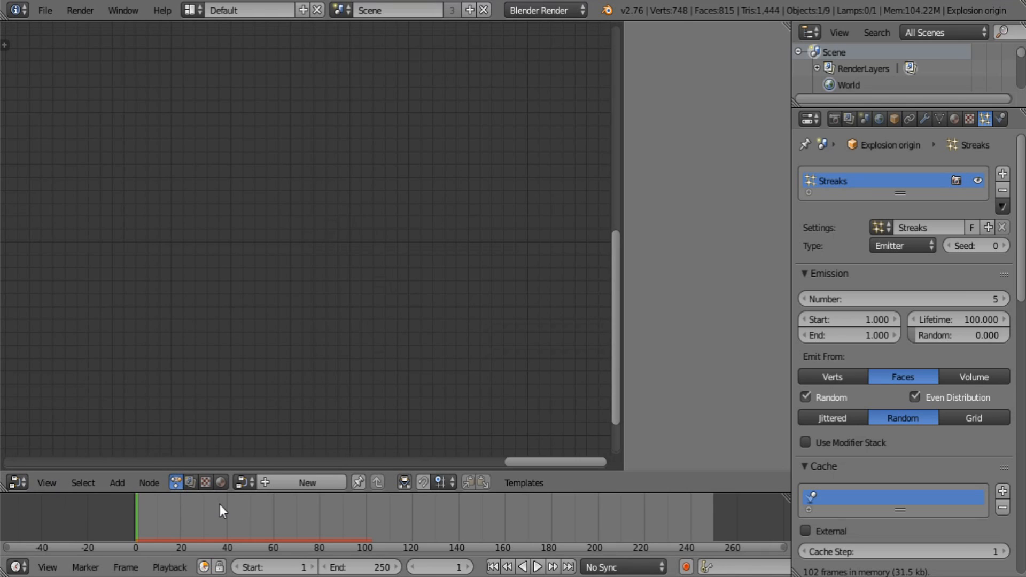
click(304, 482)
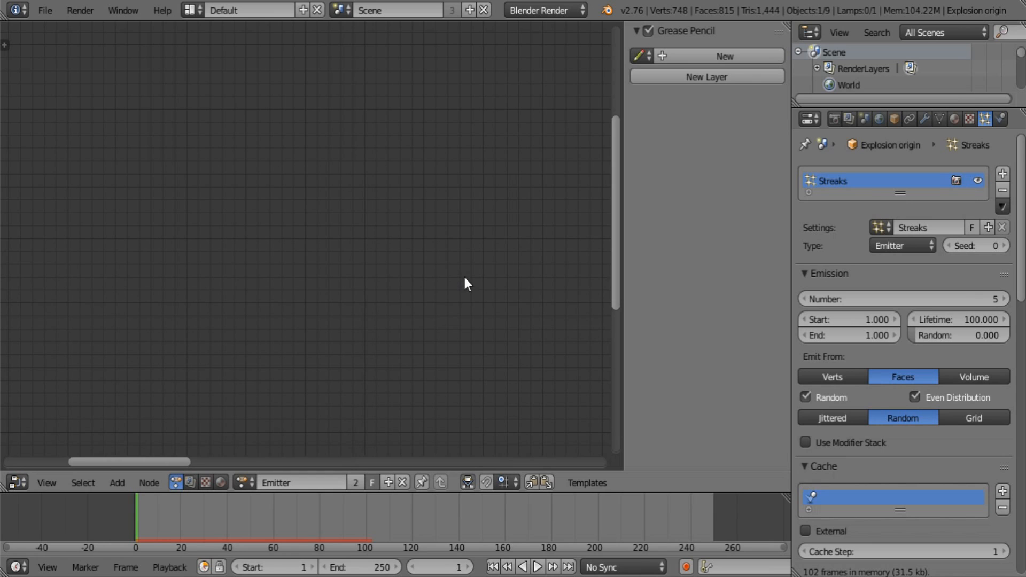
key(n)
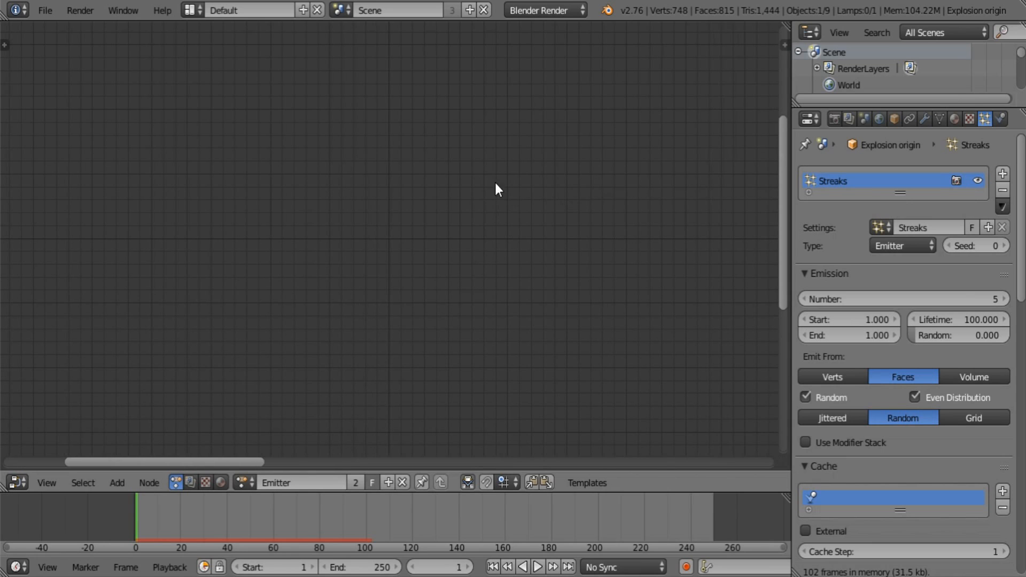
Add a Particles from Object node to the Emitter node tree
middle_drag(496, 182, 568, 265)
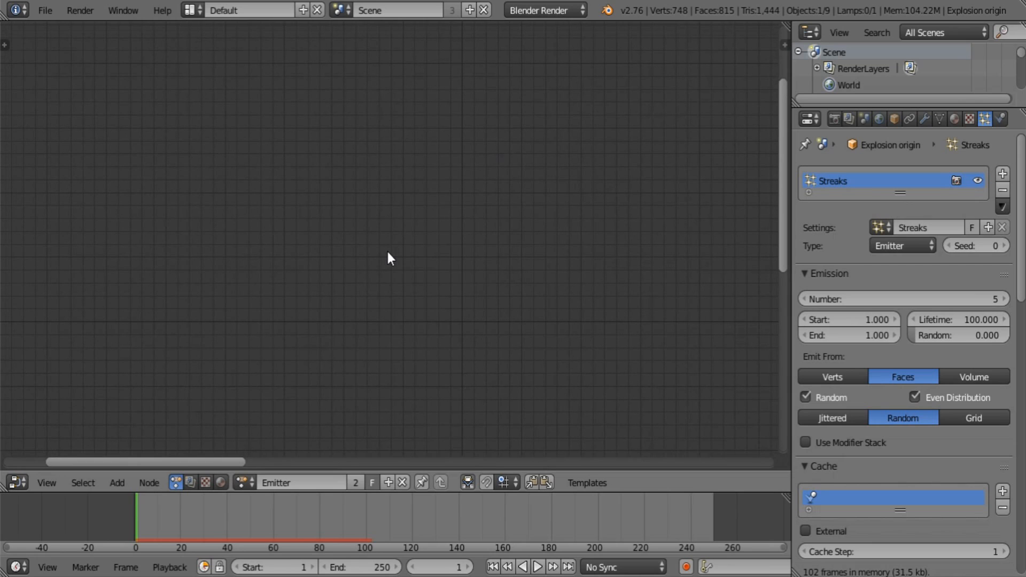
key(shift+a)
mouse_move(378, 281)
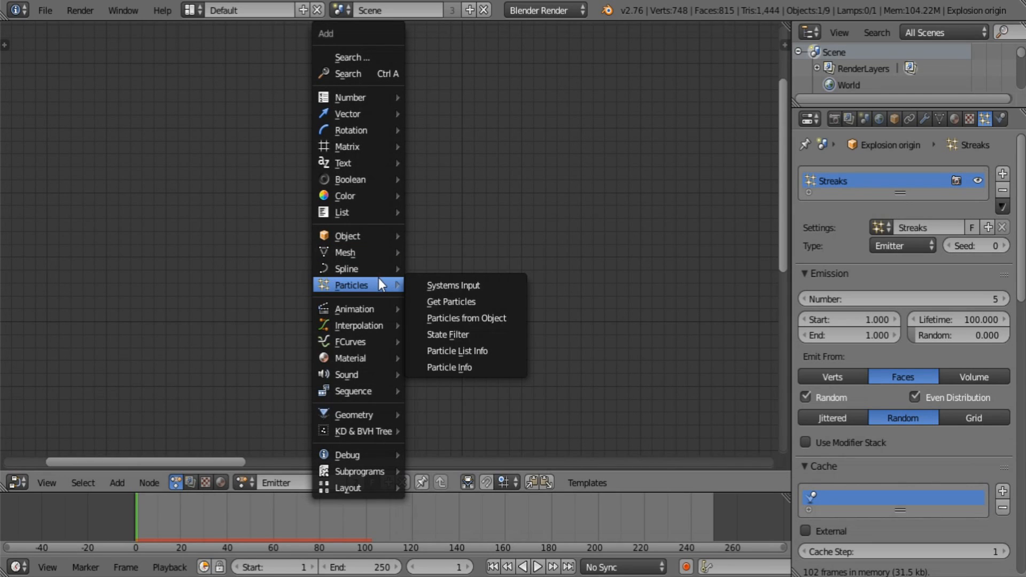
click(467, 318)
click(133, 233)
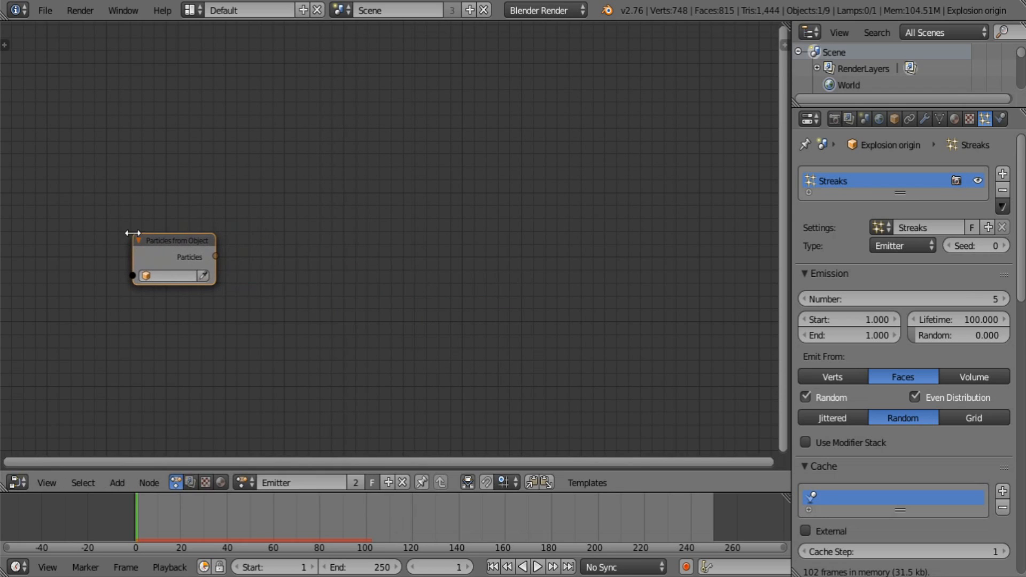
Split the node editor area in two, make the new half a 3D View, and hide its tool shelf and properties sidebar
drag(783, 26, 454, 160)
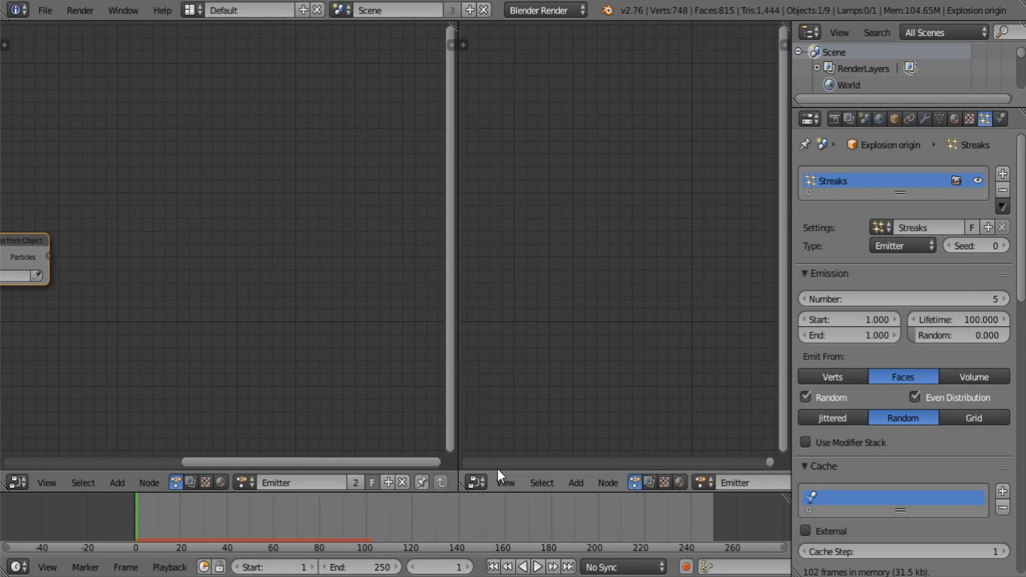
click(476, 483)
click(488, 464)
middle_drag(222, 233, 312, 233)
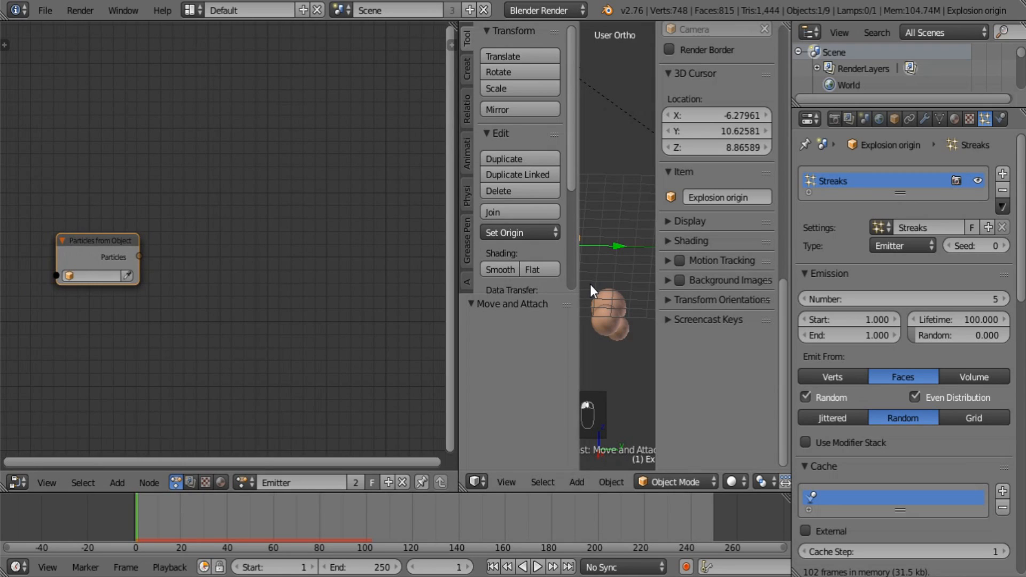
key(t)
key(n)
shift+middle_drag(512, 280, 568, 287)
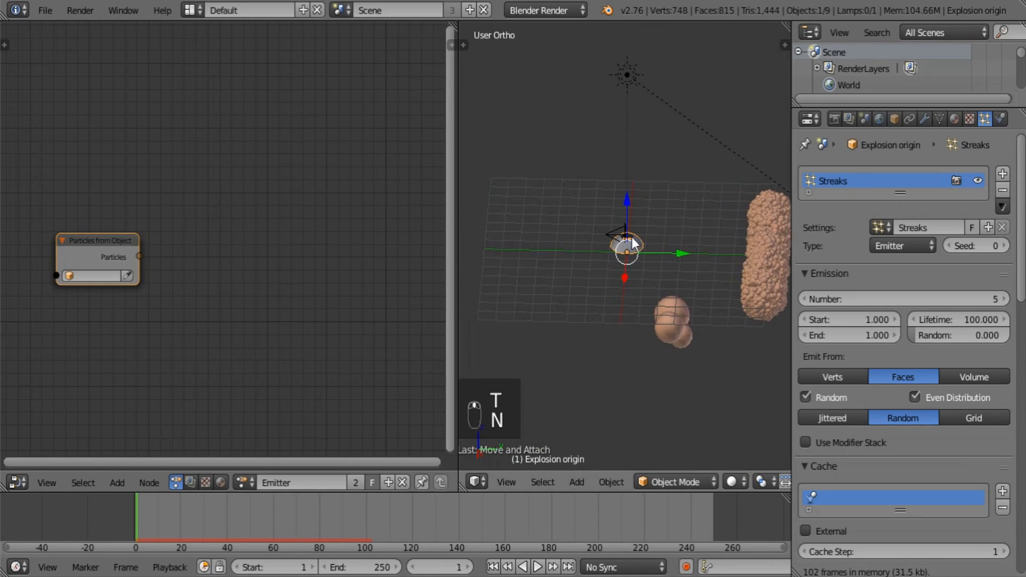
Assign Explosion origin to the Particles from Object node and place an Object Transforms Output node well apart from it
scroll(118, 323, up, 2)
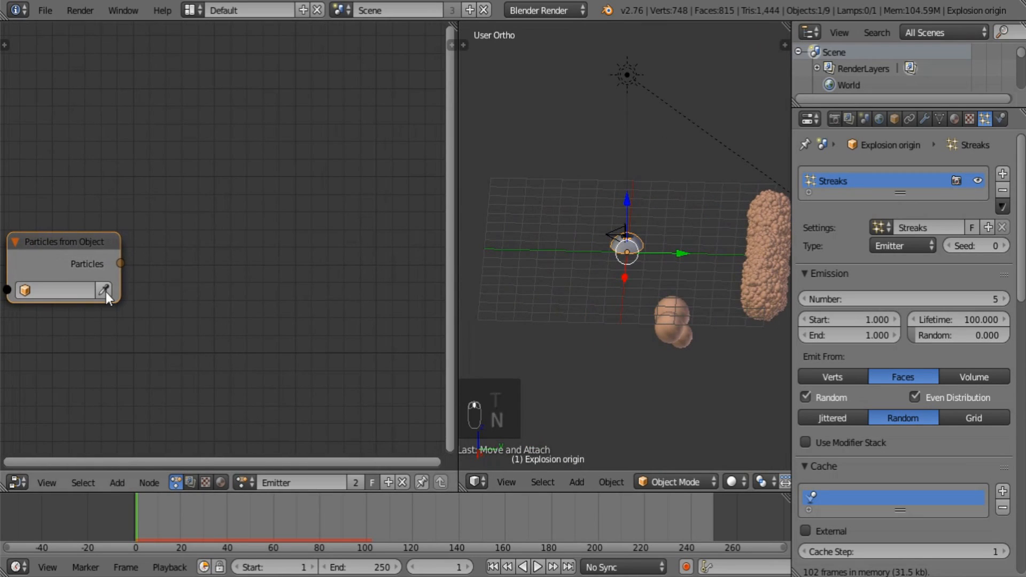
click(104, 291)
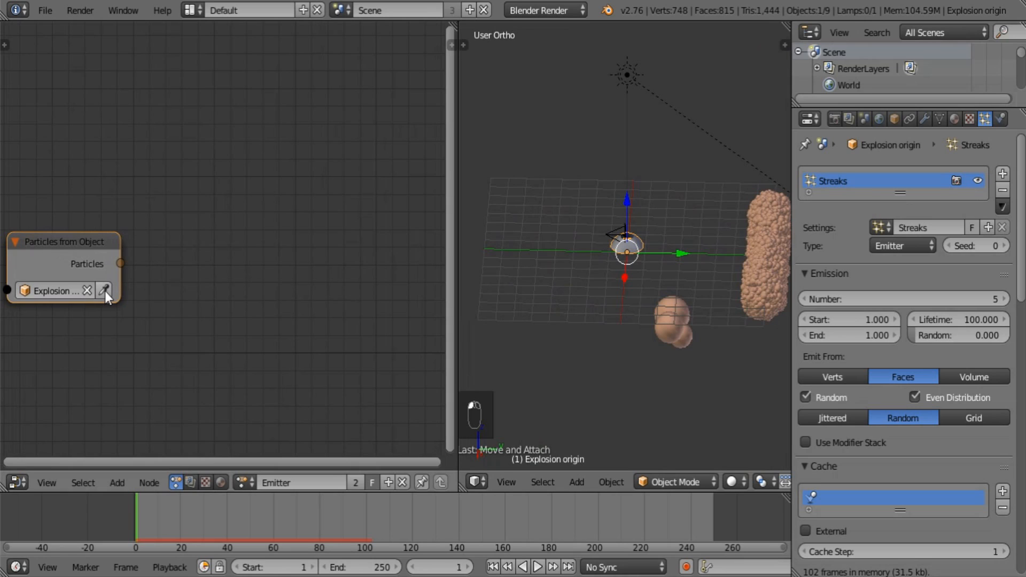
key(shift+a)
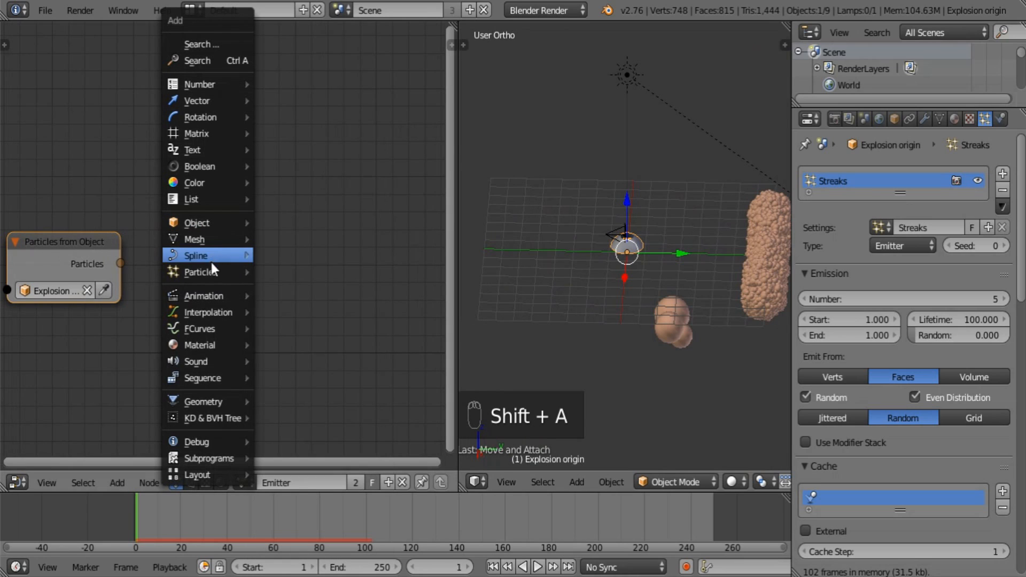
mouse_move(216, 269)
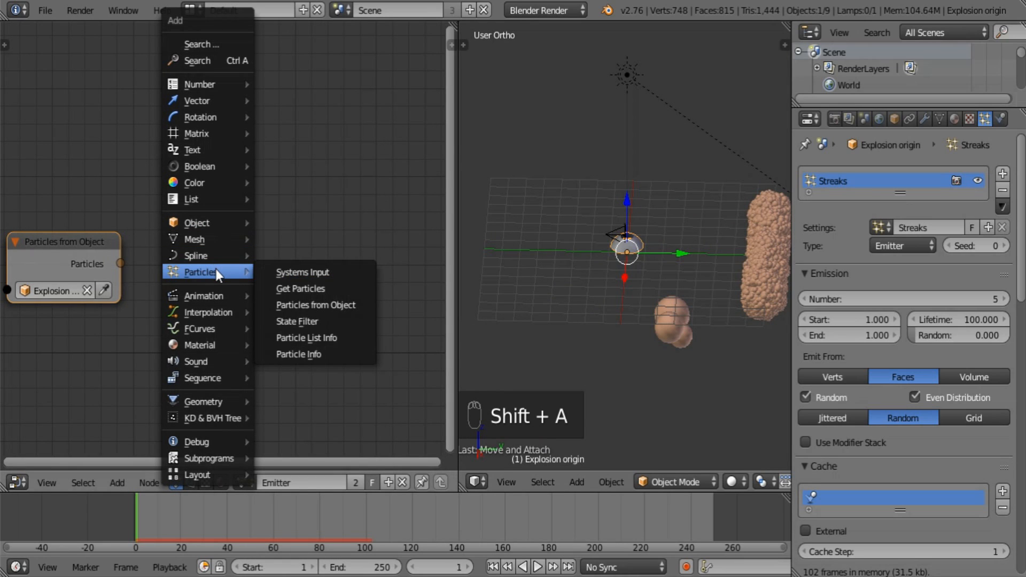
mouse_move(210, 216)
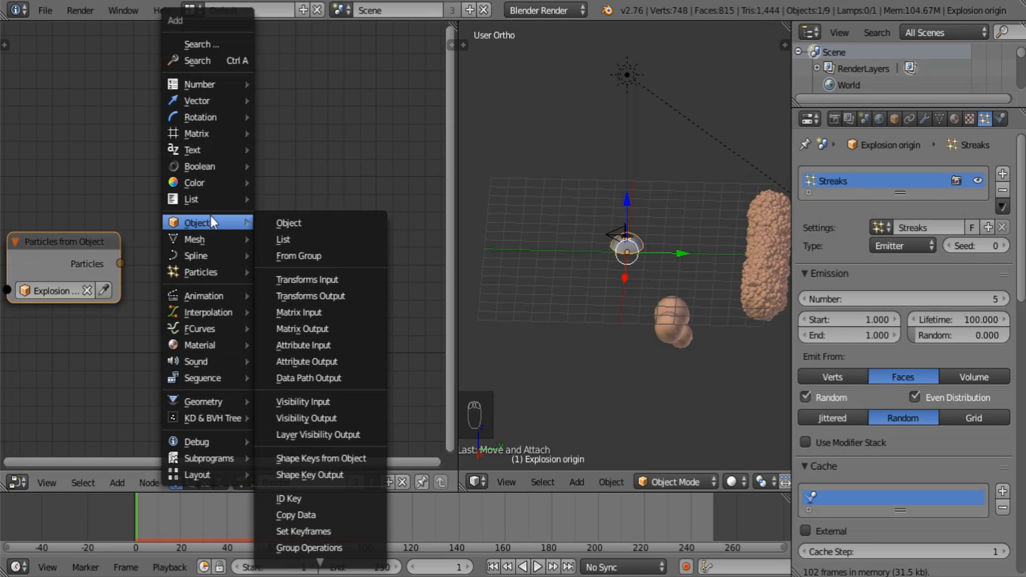
click(318, 295)
click(325, 115)
scroll(391, 240, down, 4)
middle_drag(374, 216, 304, 242)
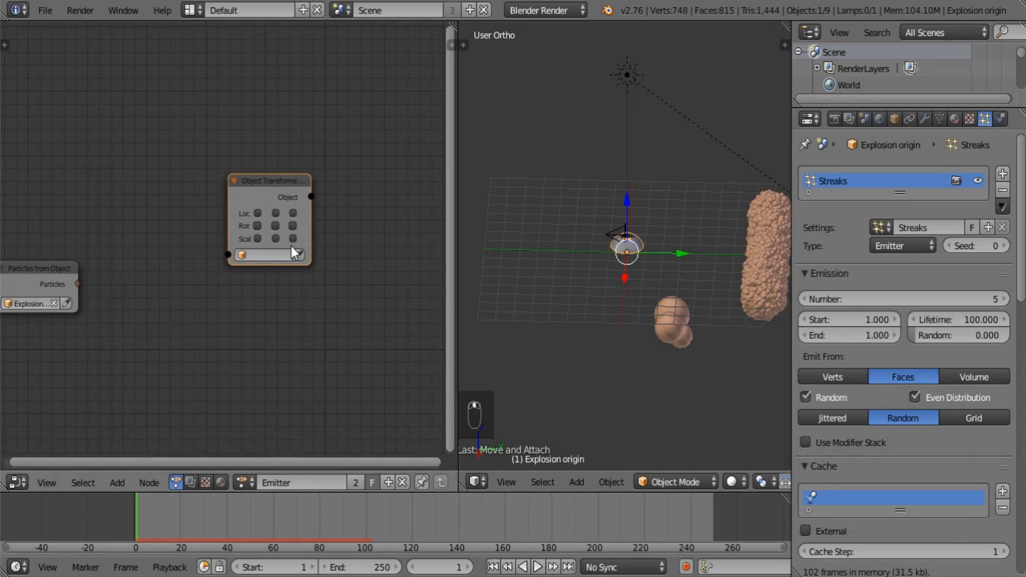
scroll(288, 240, up, 2)
drag(272, 172, 364, 88)
middle_drag(363, 198, 286, 238)
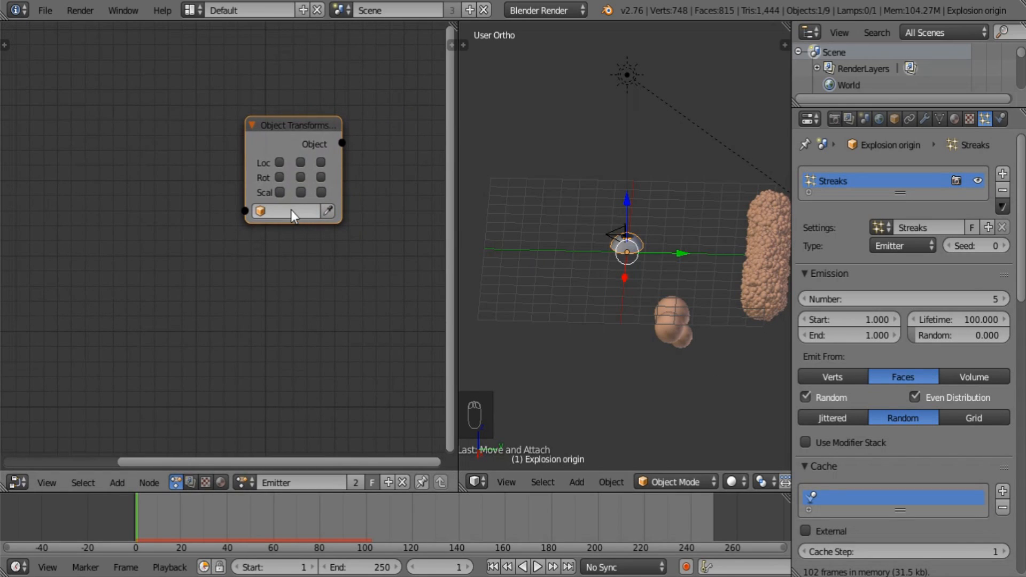
Enable location output on all three axes in the Object Transforms node and assign Emitter streaks.000 as its object
click(279, 163)
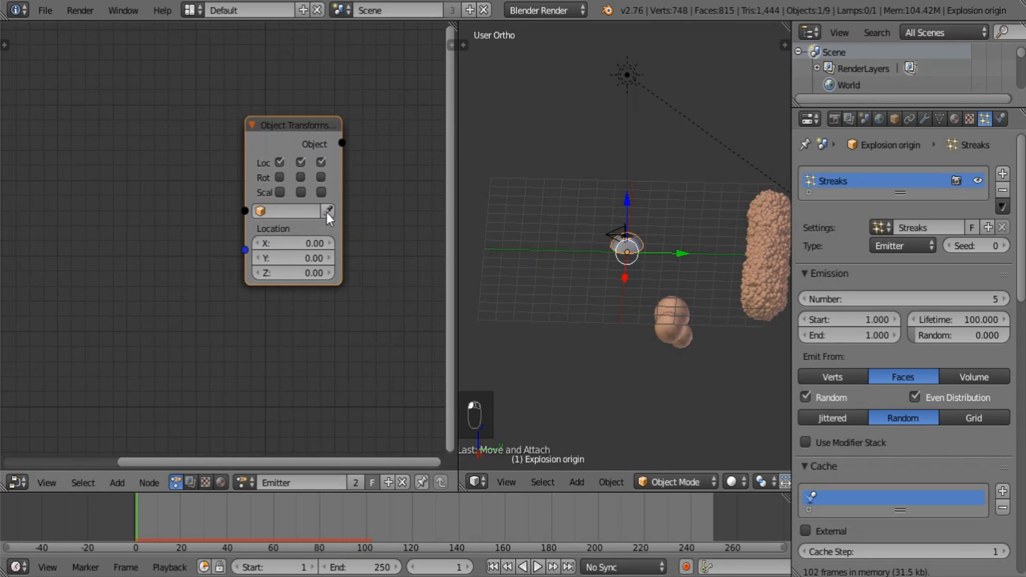
middle_drag(632, 226, 650, 176)
click(276, 212)
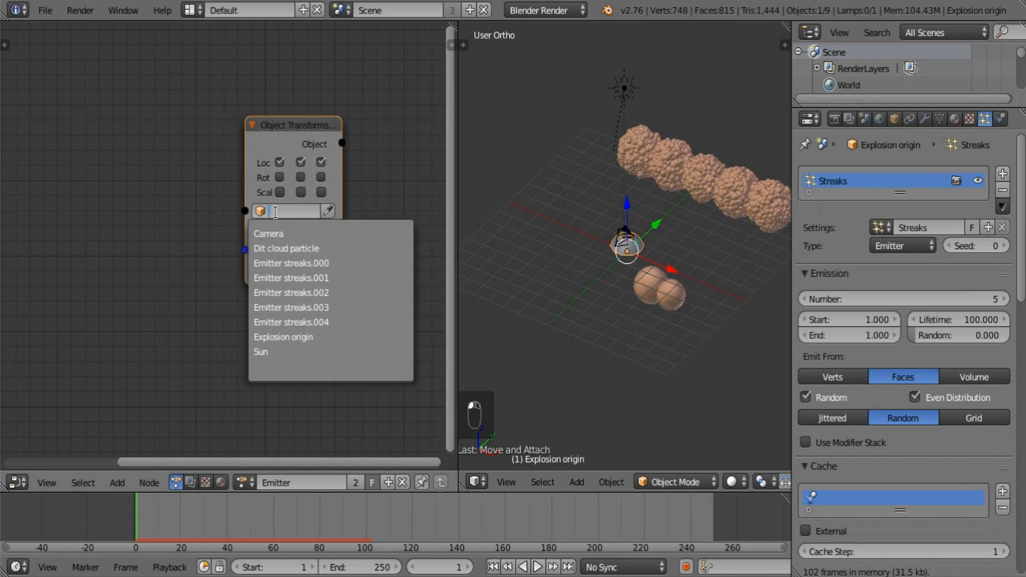
click(294, 264)
Duplicate the Object Transforms node four times, stacking the copies in a column below the original
scroll(297, 266, down, 2)
middle_drag(316, 298, 395, 172)
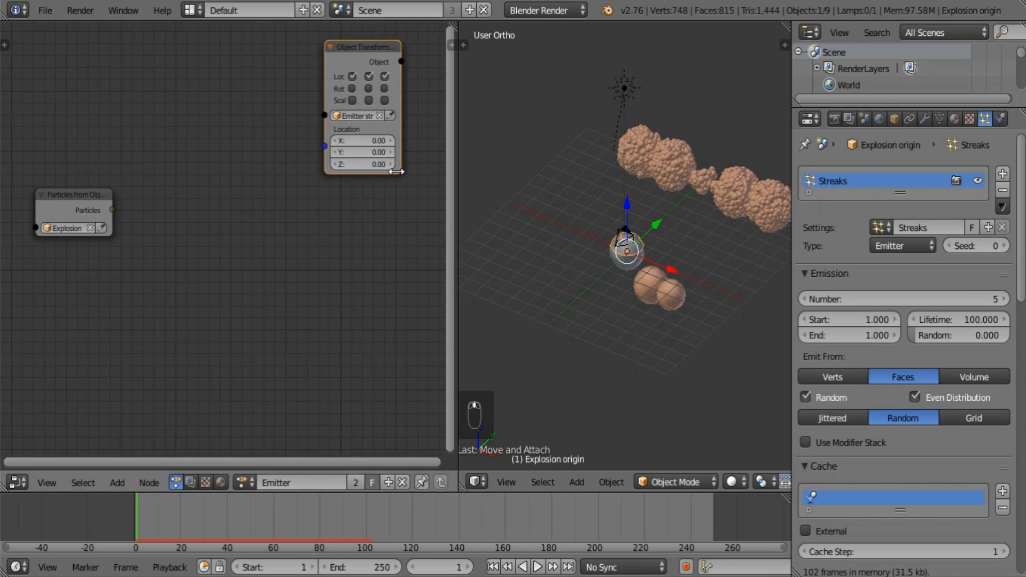
key(shift+d)
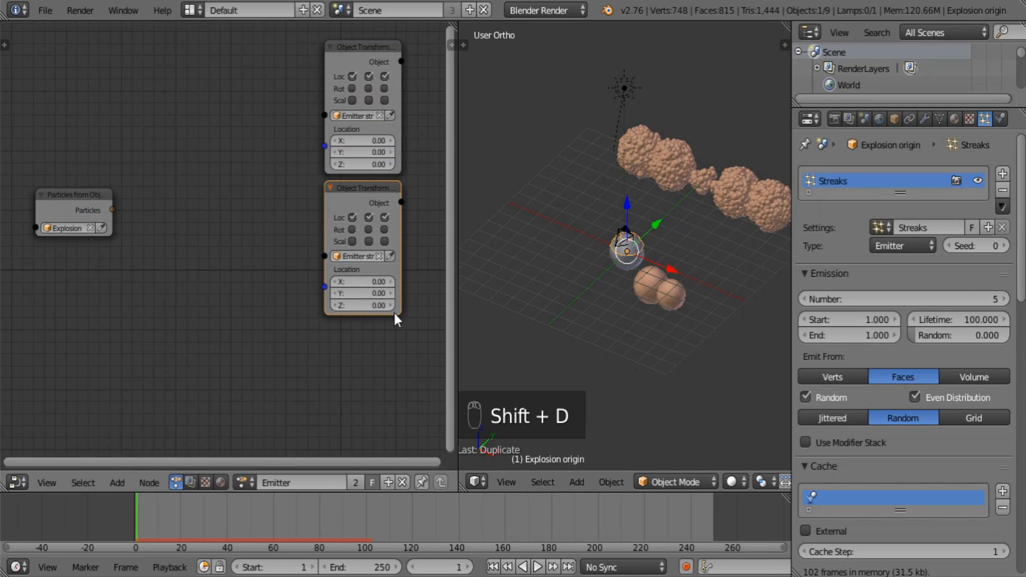
key(shift+d)
click(401, 450)
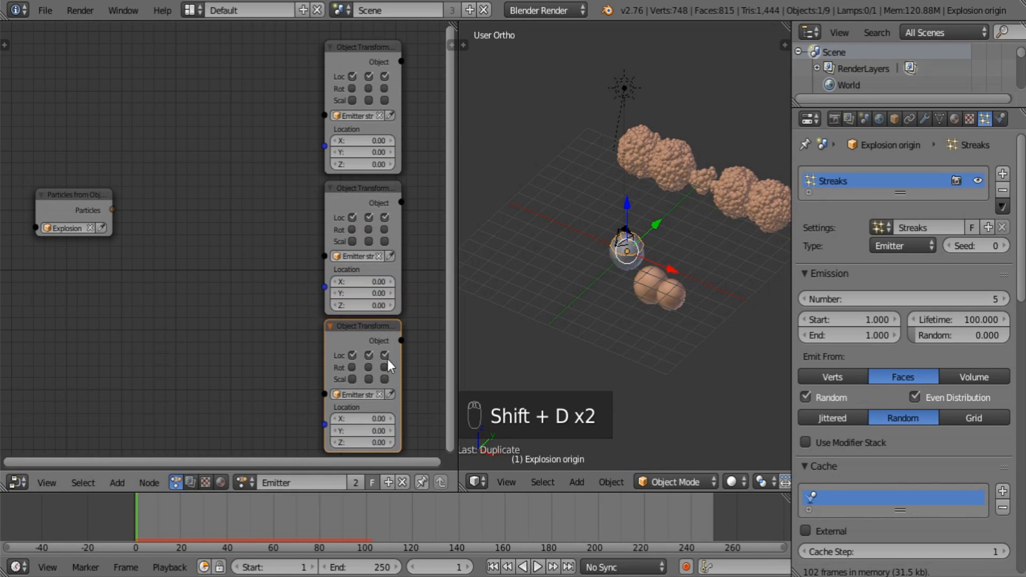
scroll(388, 353, down, 1)
middle_drag(396, 334, 391, 65)
key(shift+d)
click(373, 273)
key(shift+d)
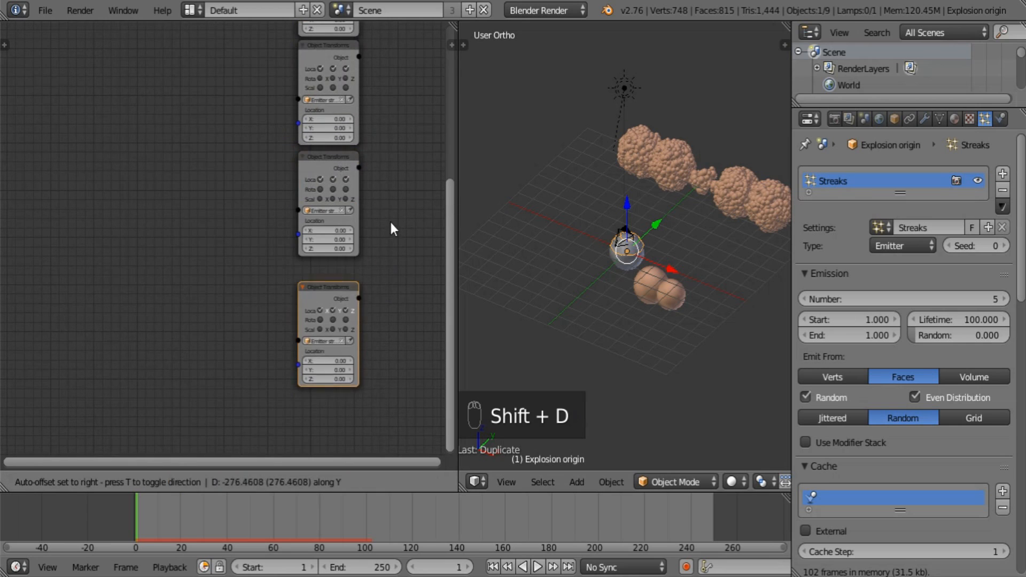
click(392, 201)
Assign Emitter streaks.001 to the second Object Transforms node and Emitter streaks.002 to the third
middle_drag(392, 201, 341, 252)
scroll(341, 257, up, 4)
middle_drag(342, 294, 309, 187)
scroll(309, 187, up, 2)
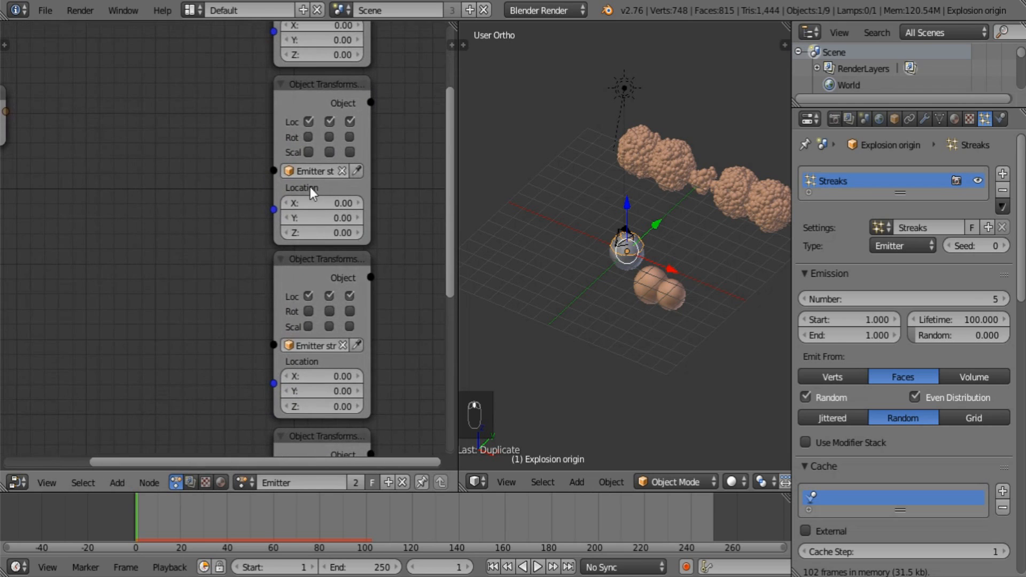
click(310, 171)
click(318, 239)
middle_drag(347, 292, 355, 131)
click(336, 185)
click(340, 266)
Assign Emitter streaks.003 to the fourth Object Transforms node and Emitter streaks.004 to the fifth
middle_drag(383, 343, 342, 222)
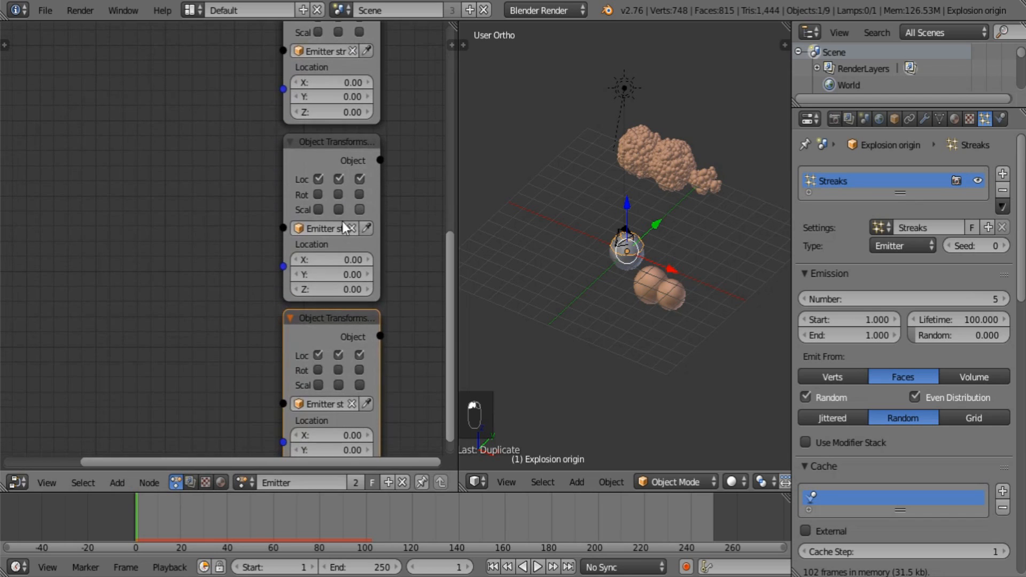
click(331, 228)
click(353, 324)
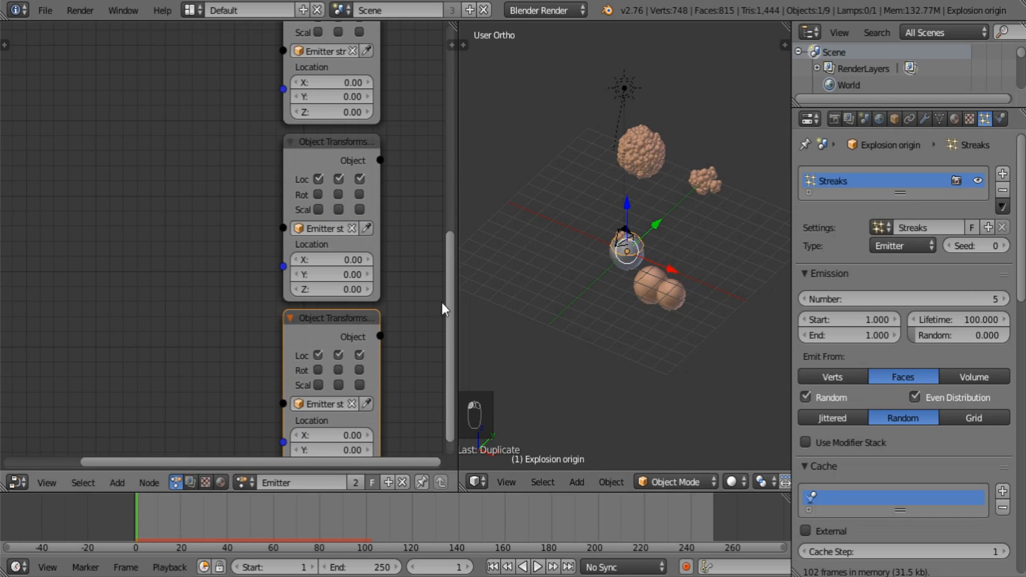
middle_drag(353, 428, 352, 232)
click(331, 209)
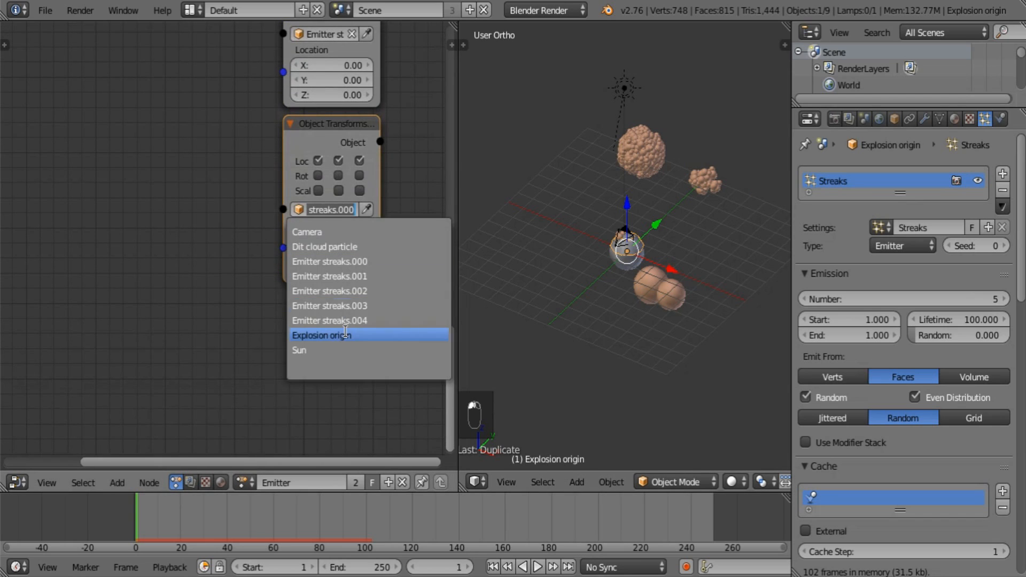
click(346, 322)
Play the animation briefly to check where the five emitters sit, and stop it around frame 45
shift+middle_drag(699, 236, 648, 263)
click(537, 567)
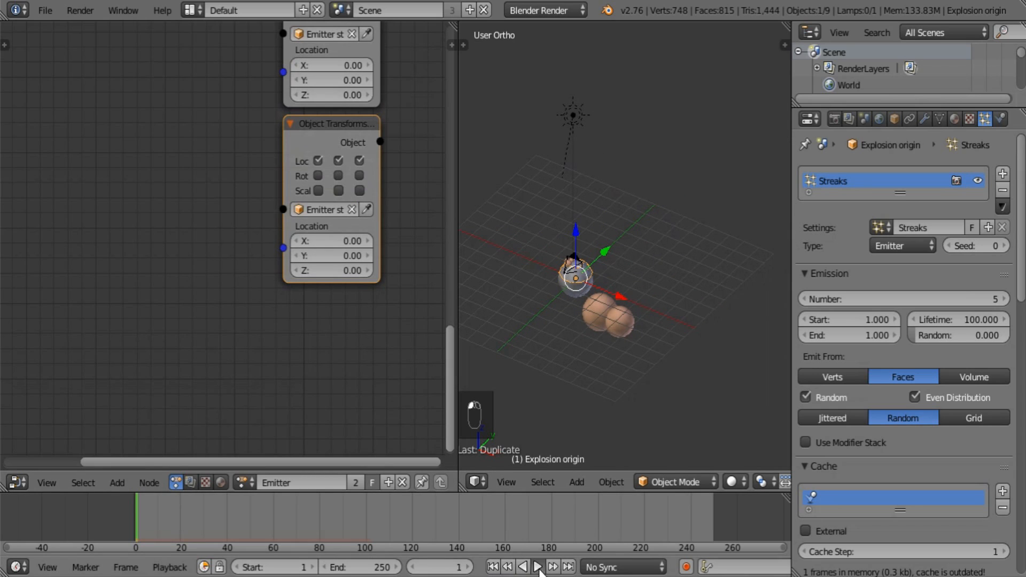
click(538, 567)
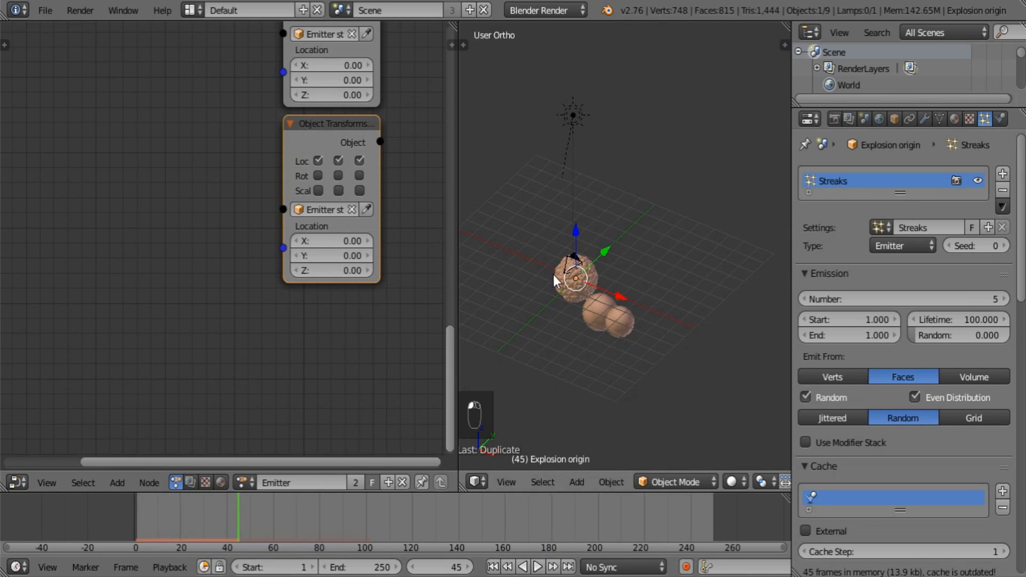
Add a Particle Info node between the Particles from Object node and the Object Transforms column
scroll(331, 176, down, 2)
middle_drag(304, 150, 351, 233)
scroll(223, 109, up, 1)
middle_drag(224, 110, 245, 213)
key(shift+a)
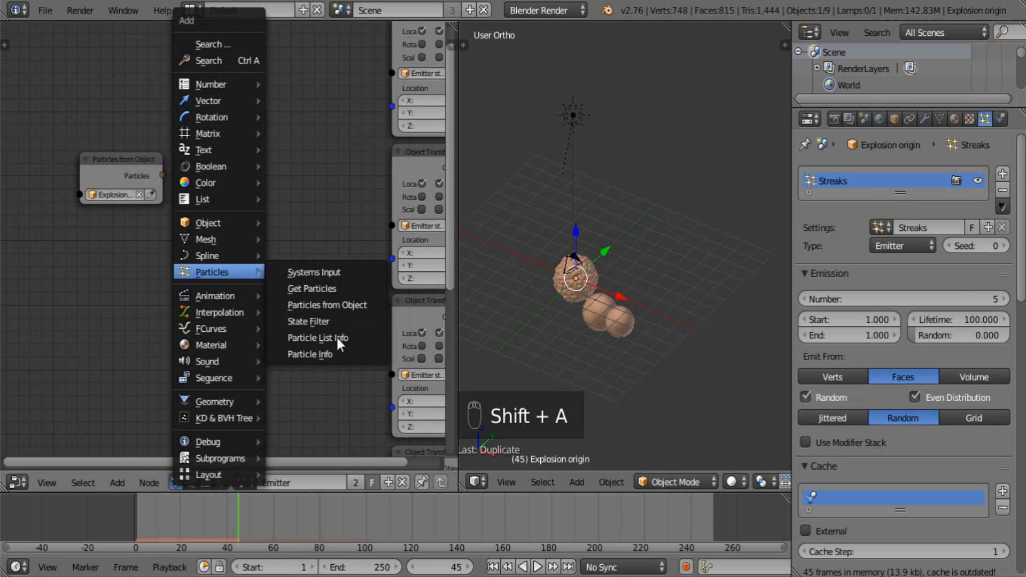
click(336, 354)
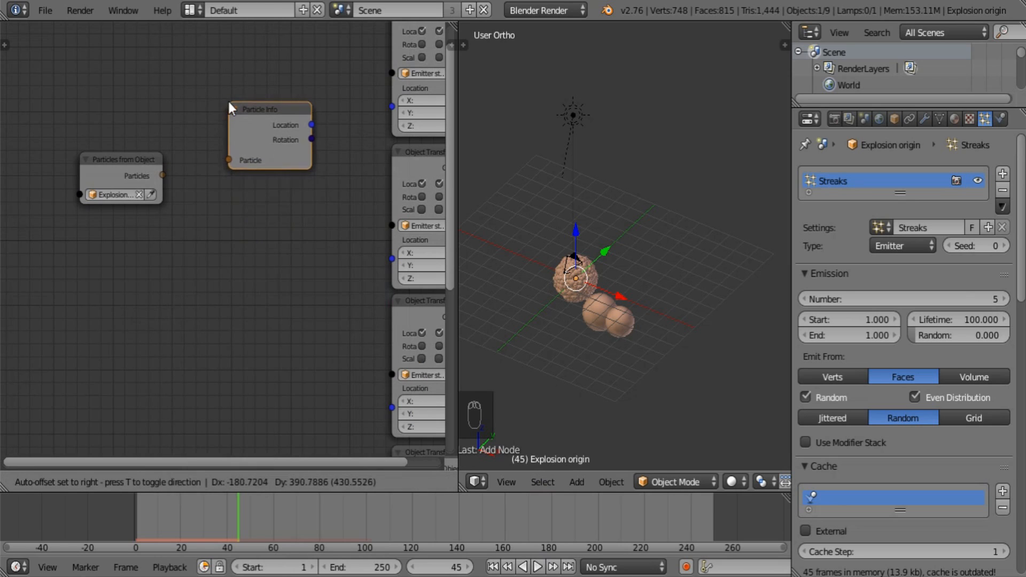
click(228, 100)
Connect the Particles output to Particle Info through a Get List Element node, and link its Location to the Emitter streaks.000 transforms node
scroll(212, 138, up, 2)
middle_drag(212, 138, 163, 215)
scroll(163, 213, up, 1)
drag(89, 258, 177, 233)
click(249, 169)
drag(249, 169, 326, 120)
drag(156, 207, 193, 176)
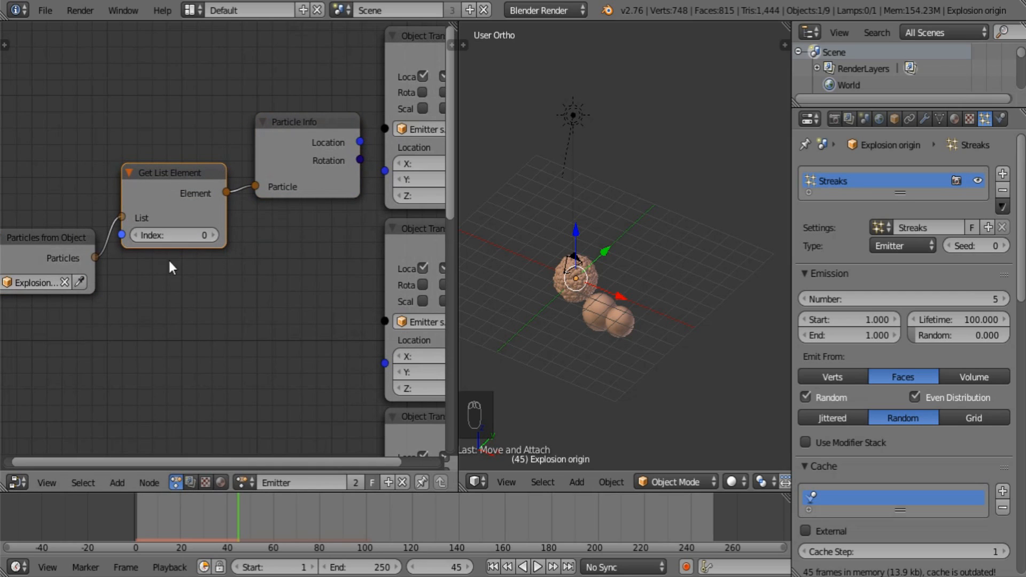
drag(361, 141, 391, 172)
Duplicate the Particle Info node four times, placing one copy beside each remaining Object Transforms node
middle_drag(352, 254, 325, 179)
scroll(325, 179, down, 2)
click(272, 98)
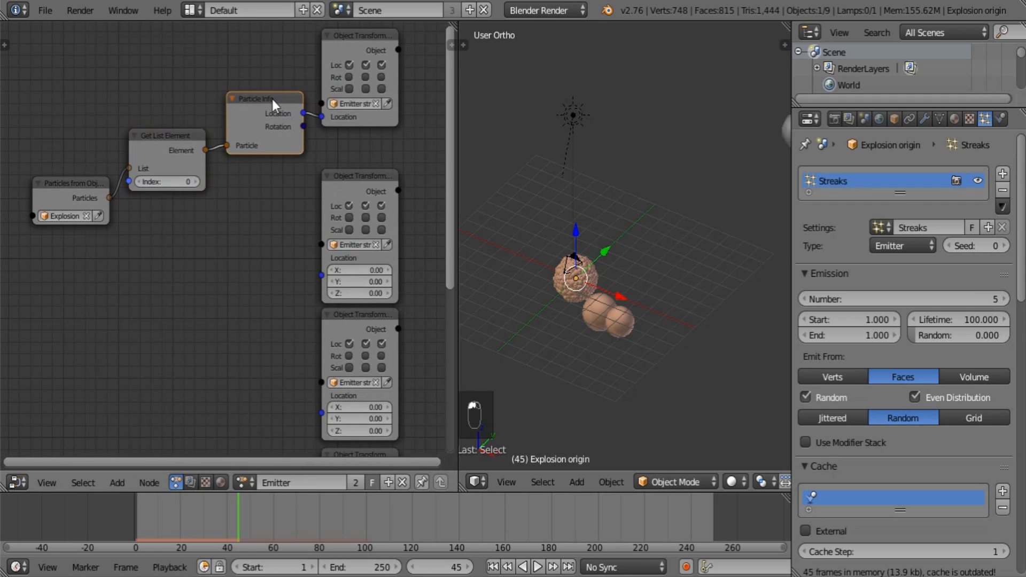
key(shift+d)
click(274, 192)
middle_drag(270, 230, 278, 117)
key(shift+d)
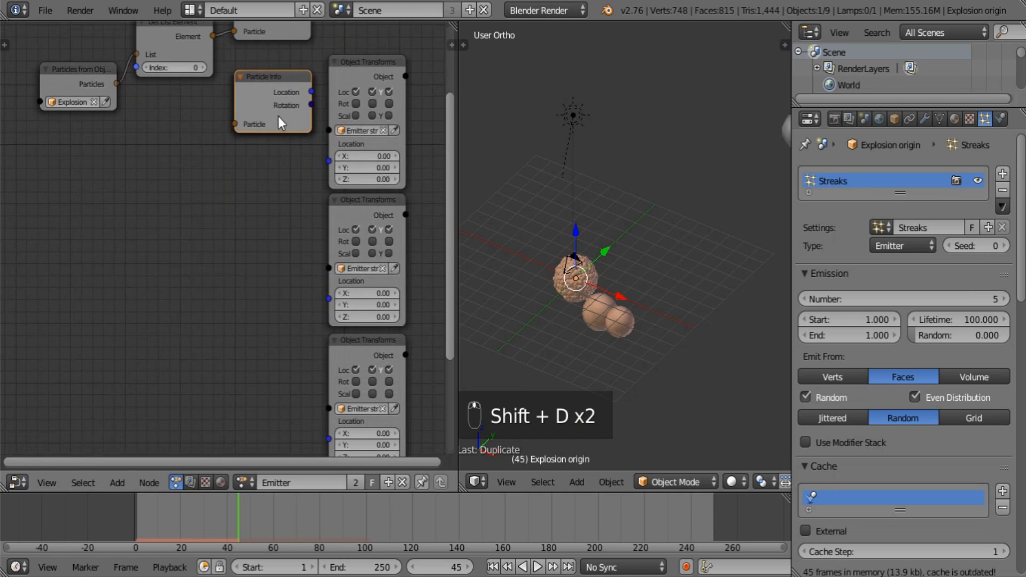
click(279, 251)
middle_drag(285, 272, 293, 186)
key(shift+d)
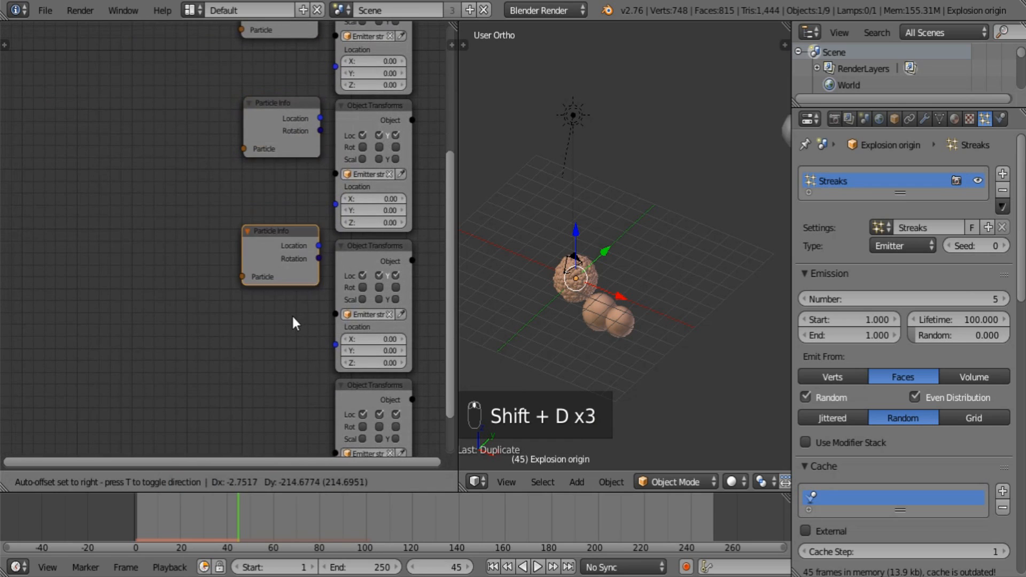
click(294, 328)
middle_drag(294, 328, 297, 166)
key(shift+d)
click(293, 318)
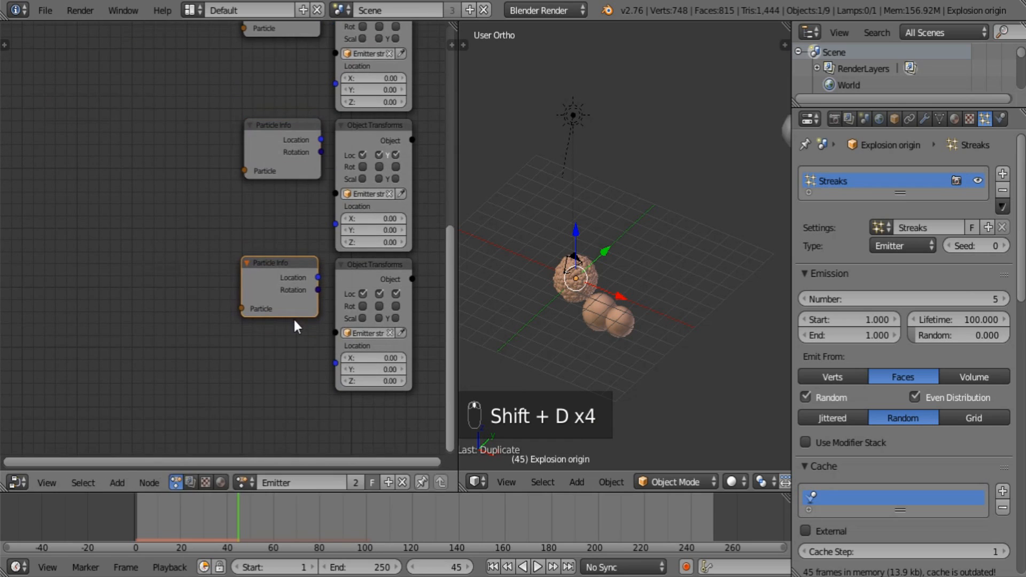
Link the Location output of the four duplicated Particle Info nodes to the Location input of the Object Transforms node beside each
drag(318, 278, 335, 363)
middle_drag(343, 224, 332, 285)
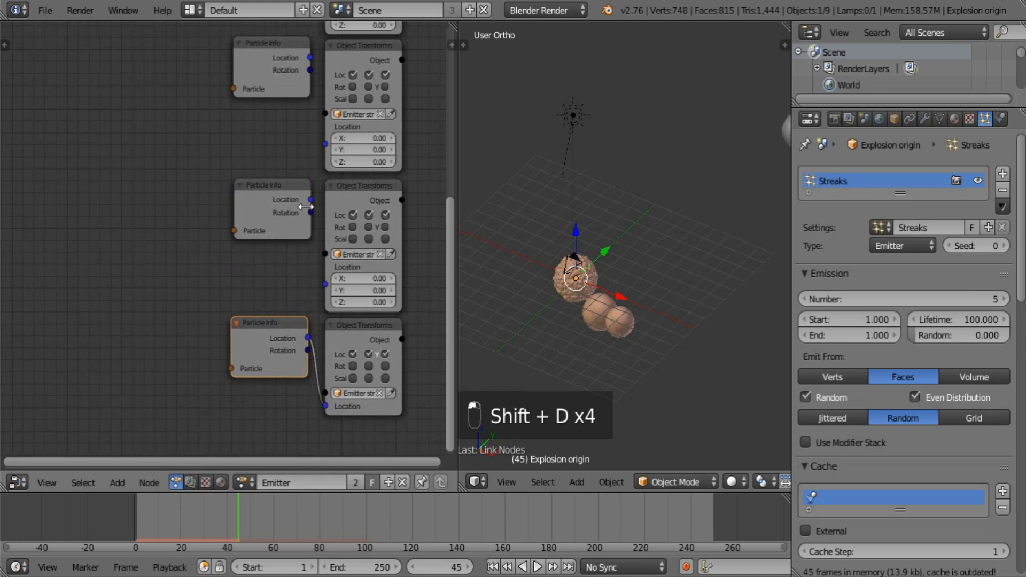
drag(311, 200, 325, 268)
middle_drag(317, 110, 336, 195)
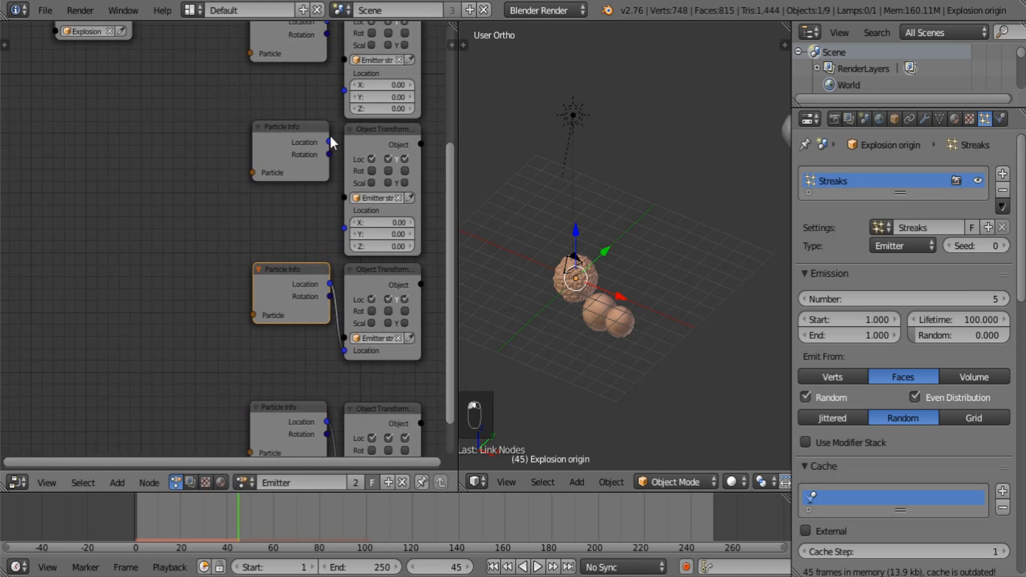
drag(329, 141, 344, 229)
middle_drag(345, 230, 336, 384)
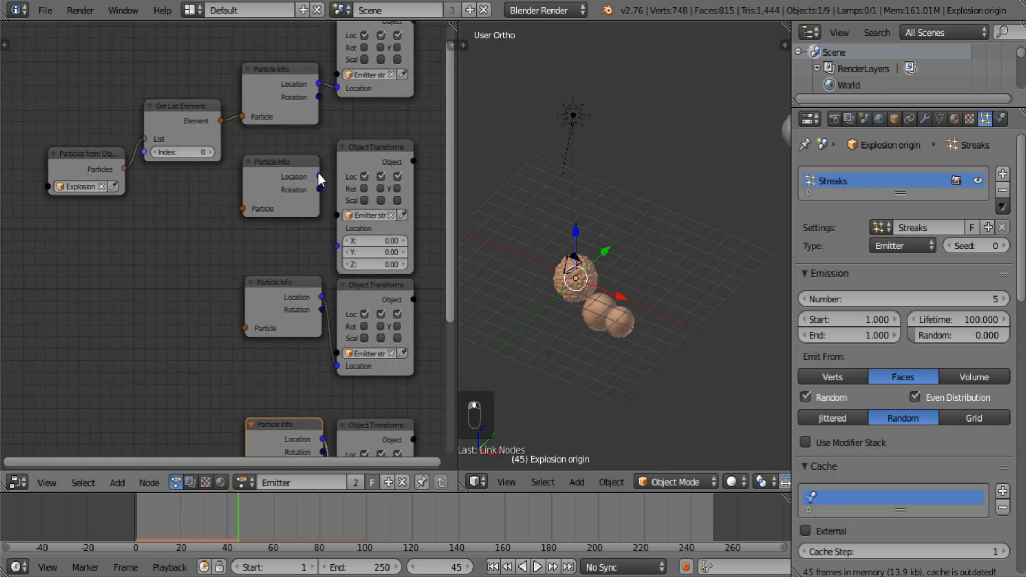
drag(319, 175, 337, 230)
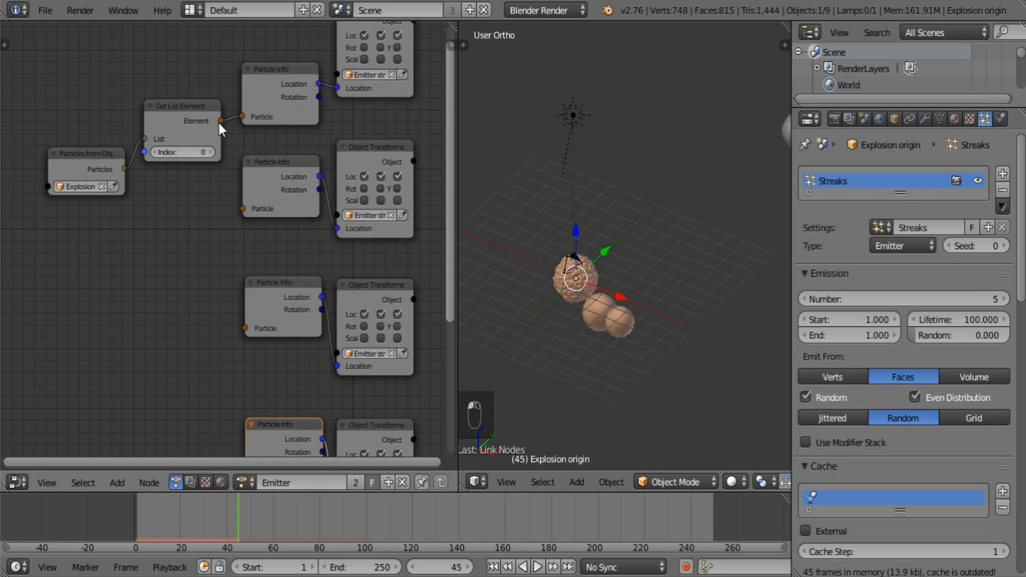
Duplicate the Get List Element node four times, placing one copy beside each remaining Particle Info node
click(219, 123)
key(shift+d)
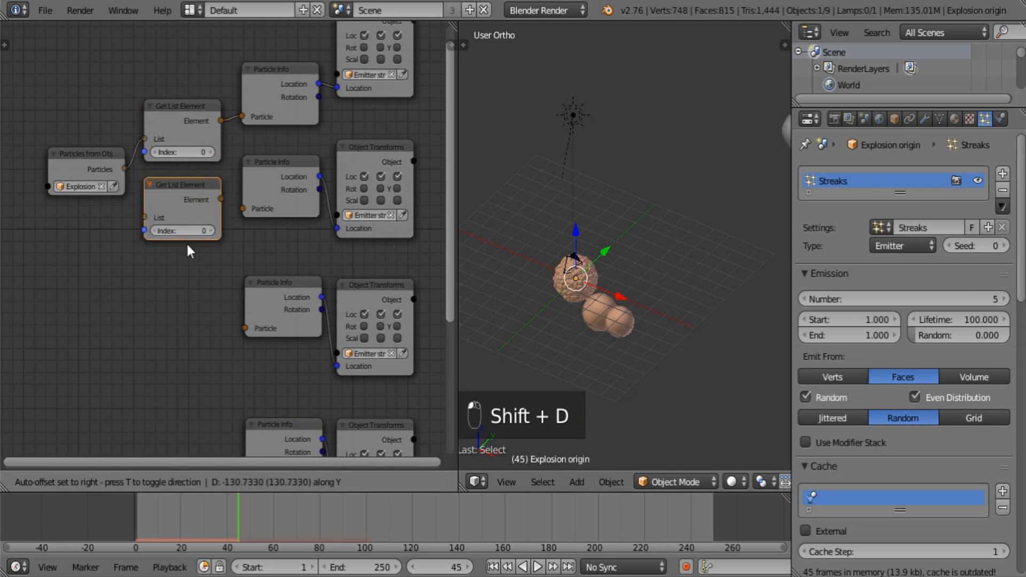
click(193, 210)
middle_drag(220, 251, 263, 146)
key(shift+d)
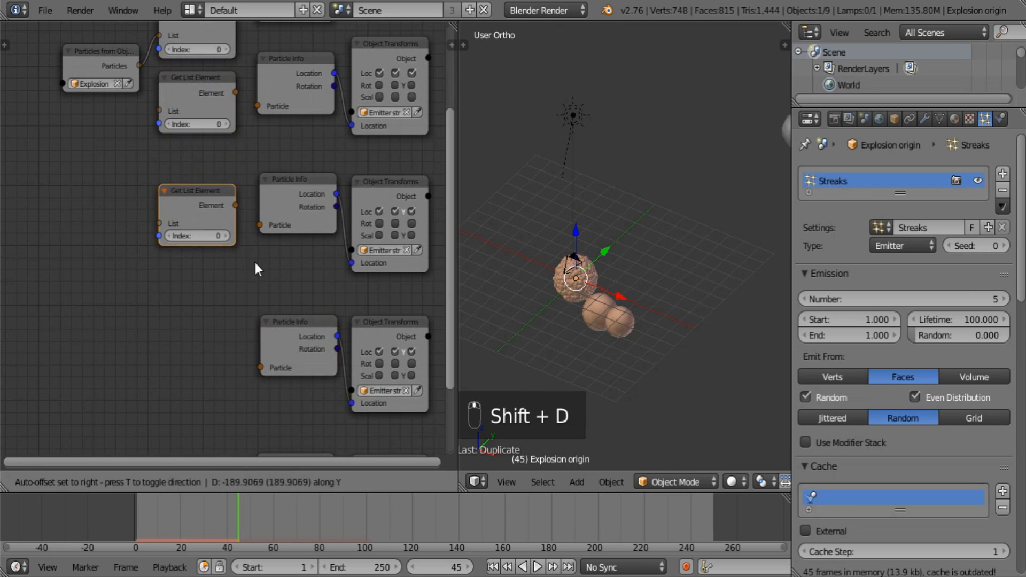
click(256, 247)
middle_drag(256, 248, 262, 159)
key(shift+d)
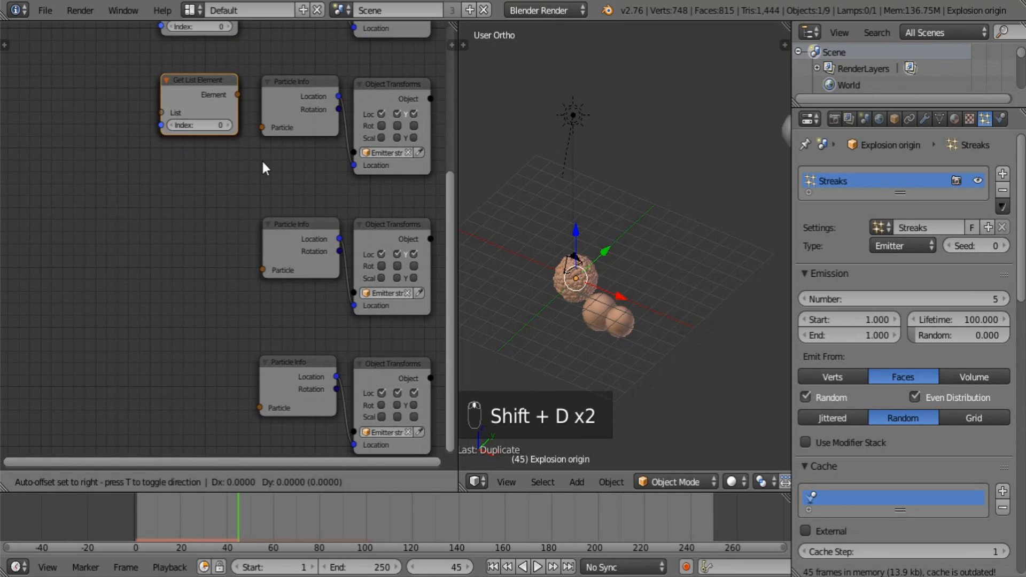
click(262, 317)
middle_drag(329, 335, 323, 164)
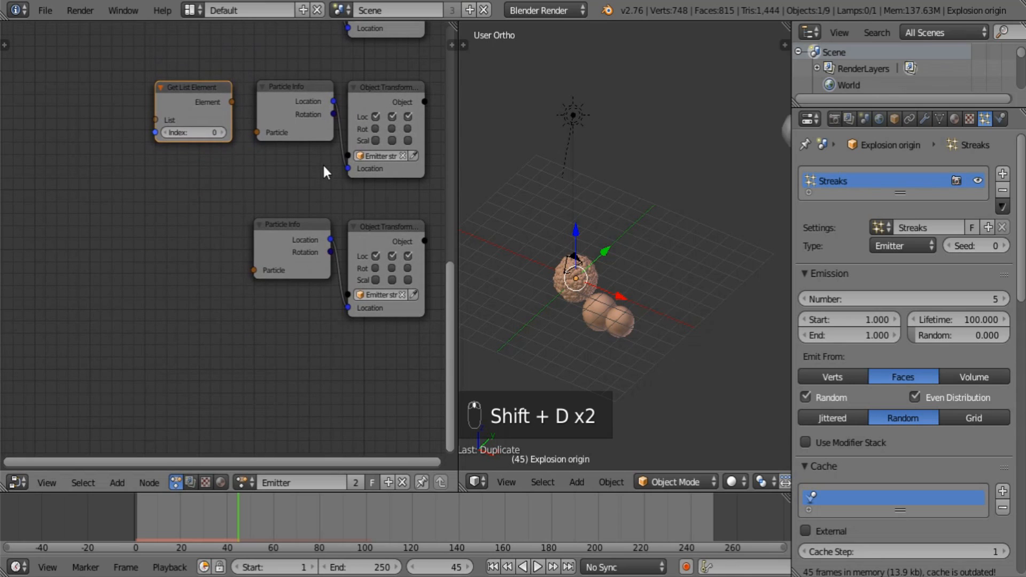
key(shift+d)
click(326, 303)
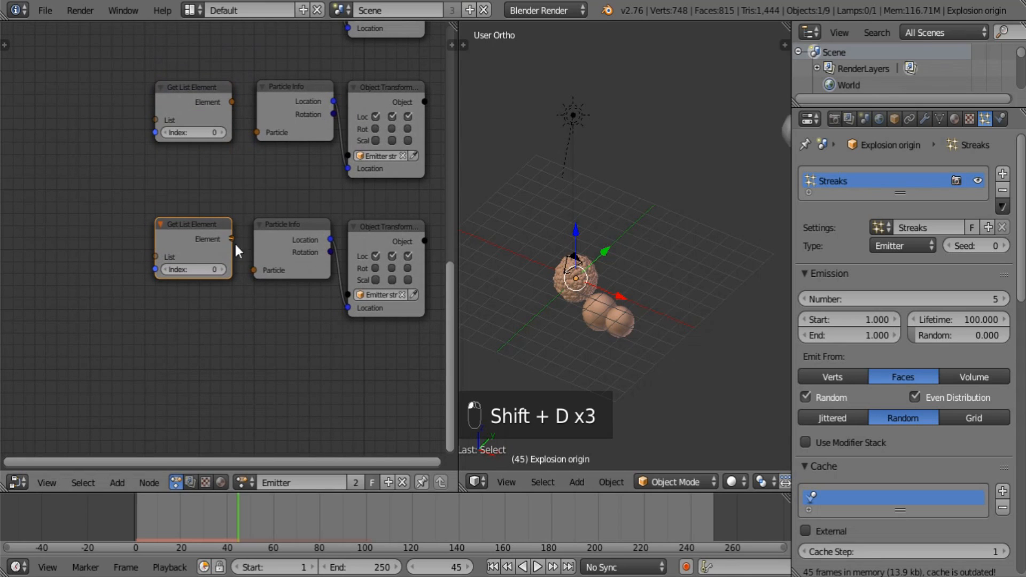
Link the Element output of each duplicated Get List Element node to the Particle input of its neighbouring Particle Info node
drag(231, 239, 254, 270)
middle_drag(262, 156, 277, 267)
drag(248, 214, 271, 246)
middle_drag(269, 92, 280, 192)
drag(257, 171, 282, 203)
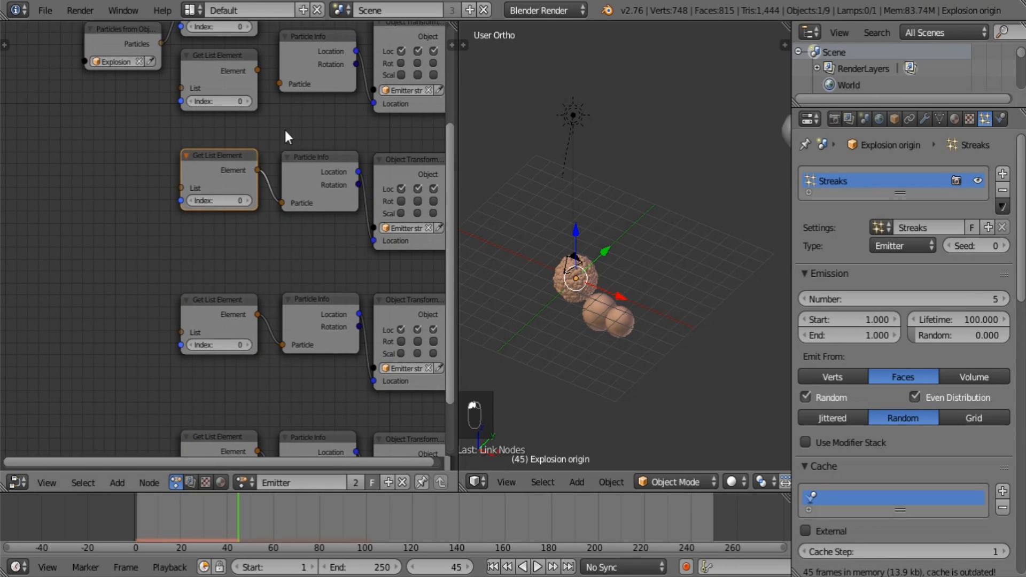
middle_drag(257, 105, 261, 181)
drag(262, 147, 284, 159)
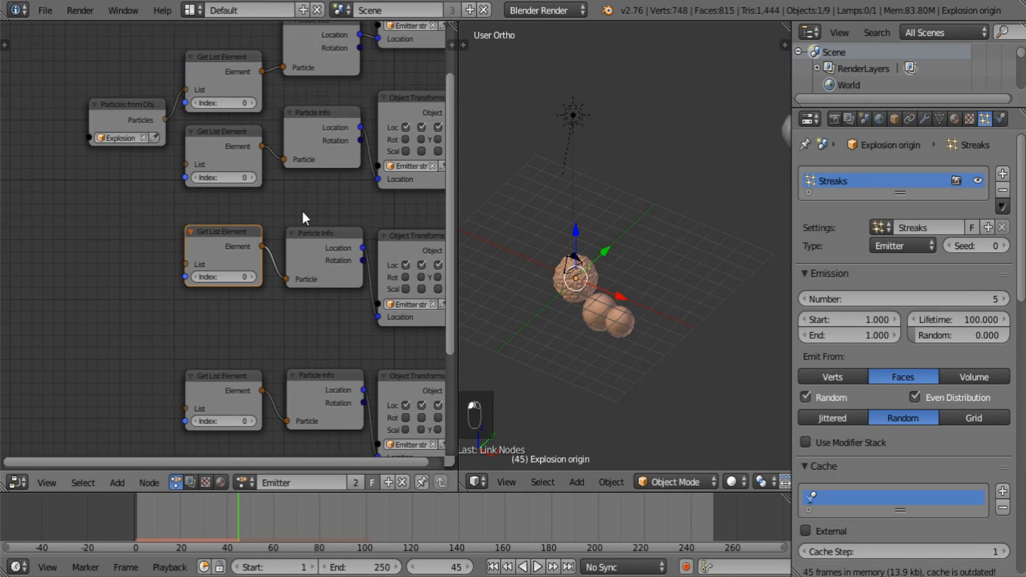
Link the Particles output to the List inputs of the four duplicated Get List Element nodes, moving the Particles from Object node lower for access
middle_drag(193, 151, 278, 123)
drag(240, 94, 278, 143)
middle_drag(240, 149, 210, 76)
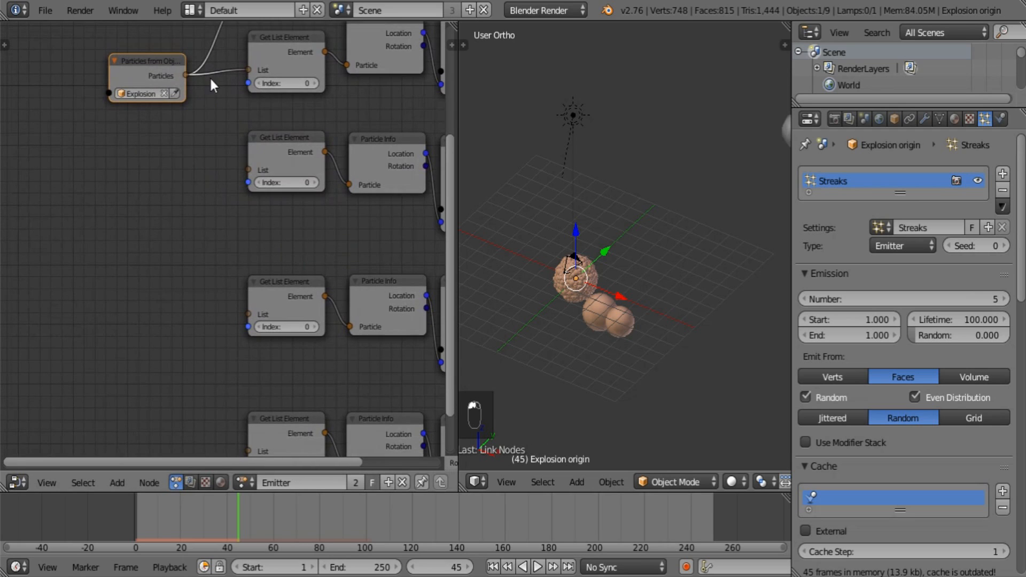
drag(189, 72, 249, 171)
shift+scroll(222, 124, down, 2)
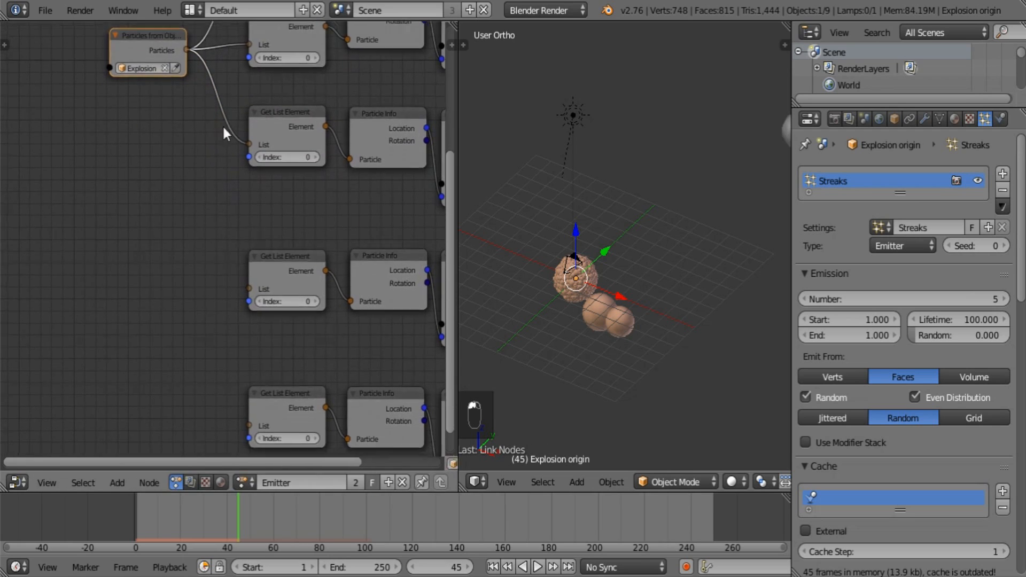
drag(186, 40, 249, 275)
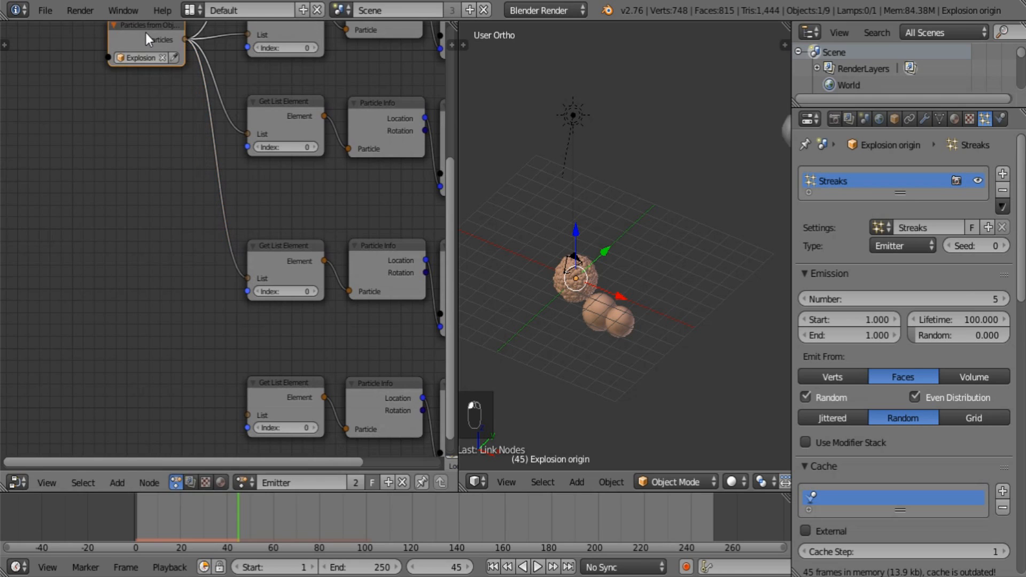
drag(145, 33, 137, 223)
middle_drag(346, 229, 323, 96)
drag(154, 85, 235, 278)
middle_drag(355, 137, 300, 230)
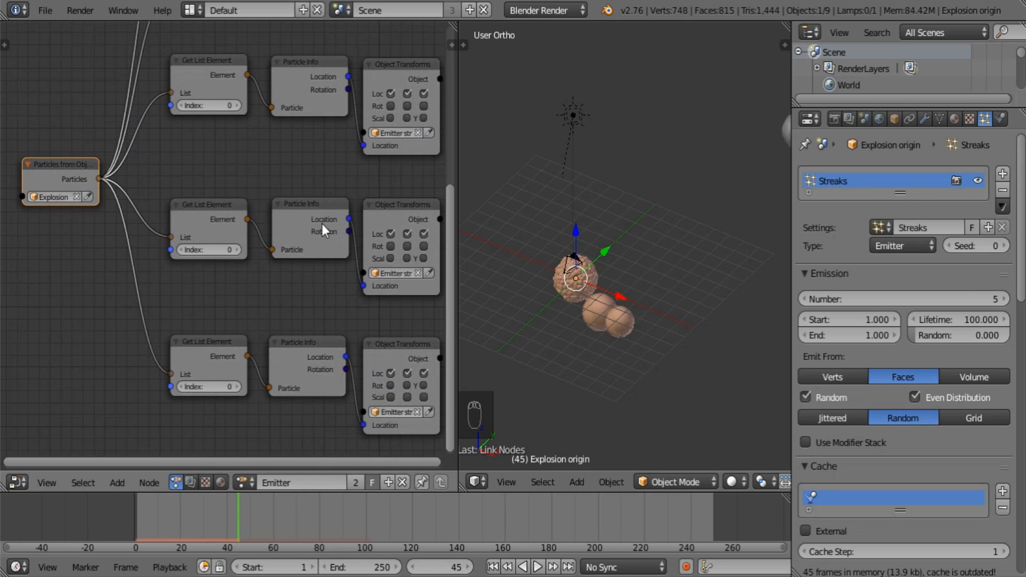
Set the Index values of the five Get List Element nodes to 1, 2, 3, 4 and 5 from top to bottom
middle_drag(304, 176, 307, 330)
middle_drag(245, 194, 246, 213)
click(244, 105)
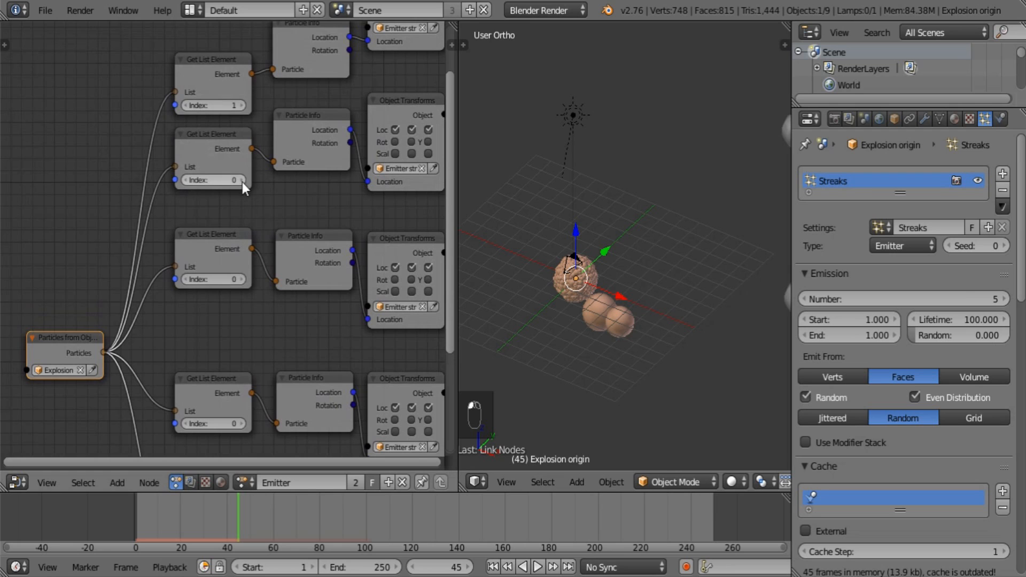
middle_drag(340, 263, 345, 199)
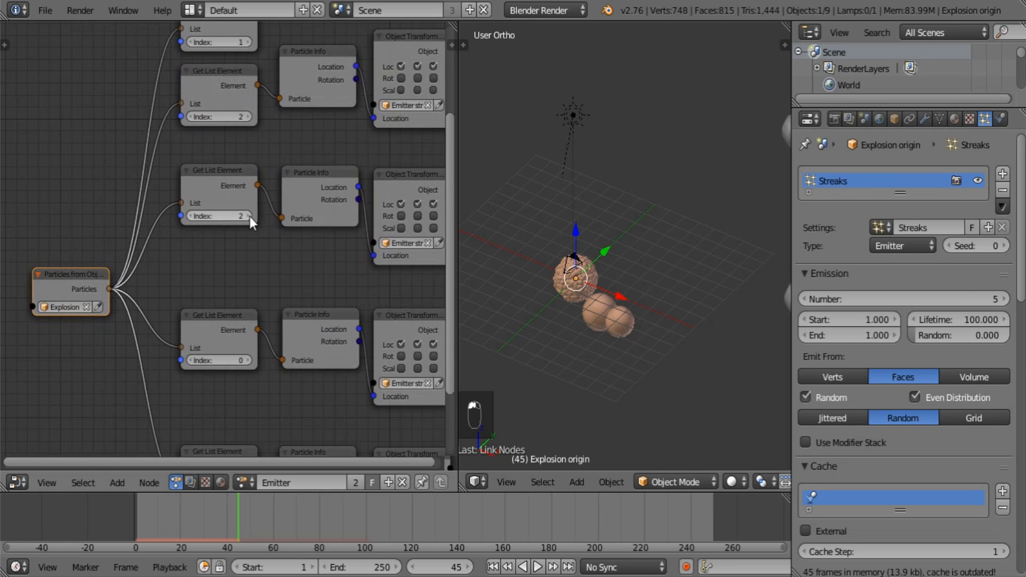
click(249, 217)
middle_drag(303, 277, 253, 201)
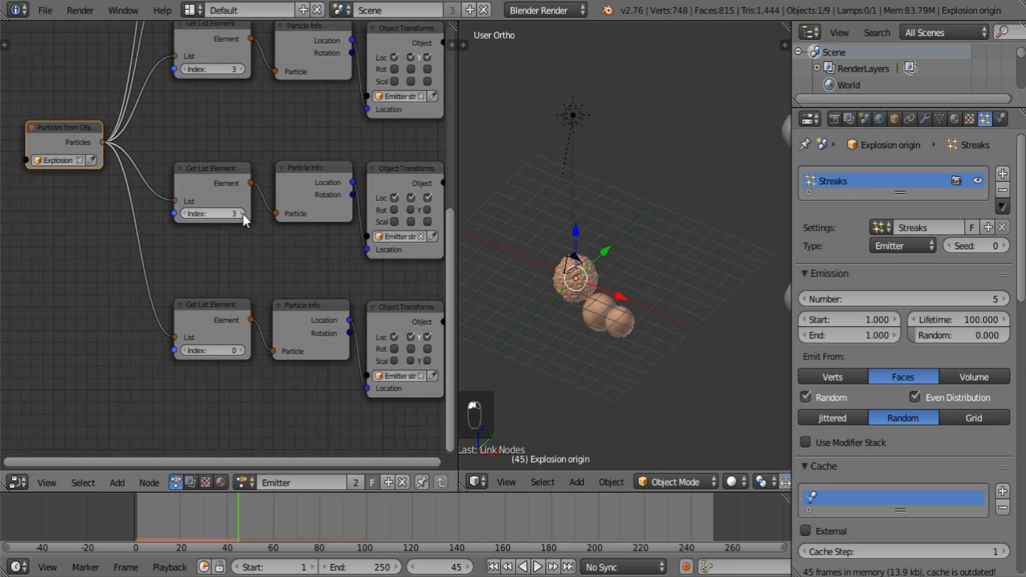
click(243, 214)
click(243, 350)
click(243, 350)
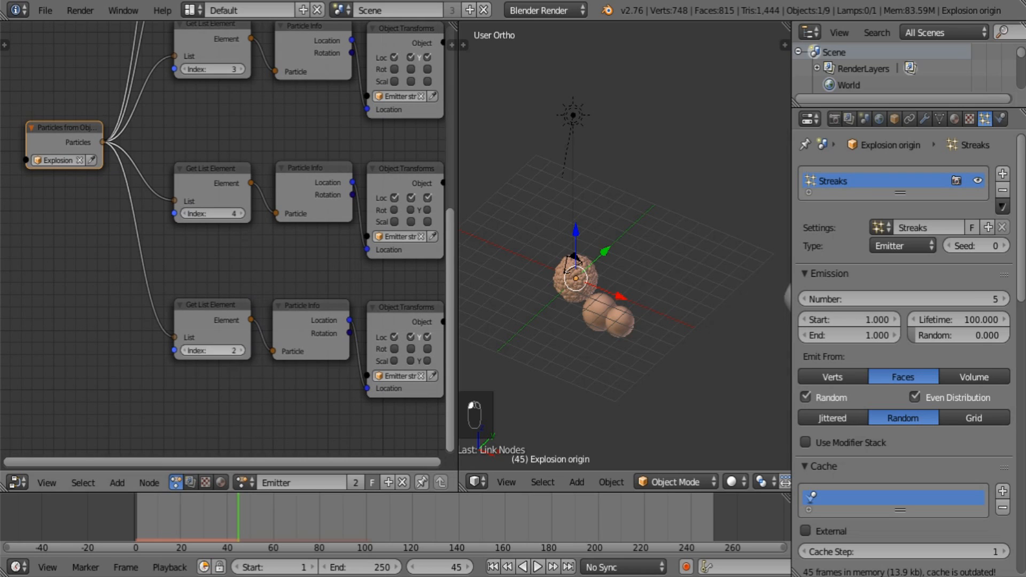
click(243, 350)
click(242, 350)
click(243, 350)
shift+middle_drag(576, 421, 595, 378)
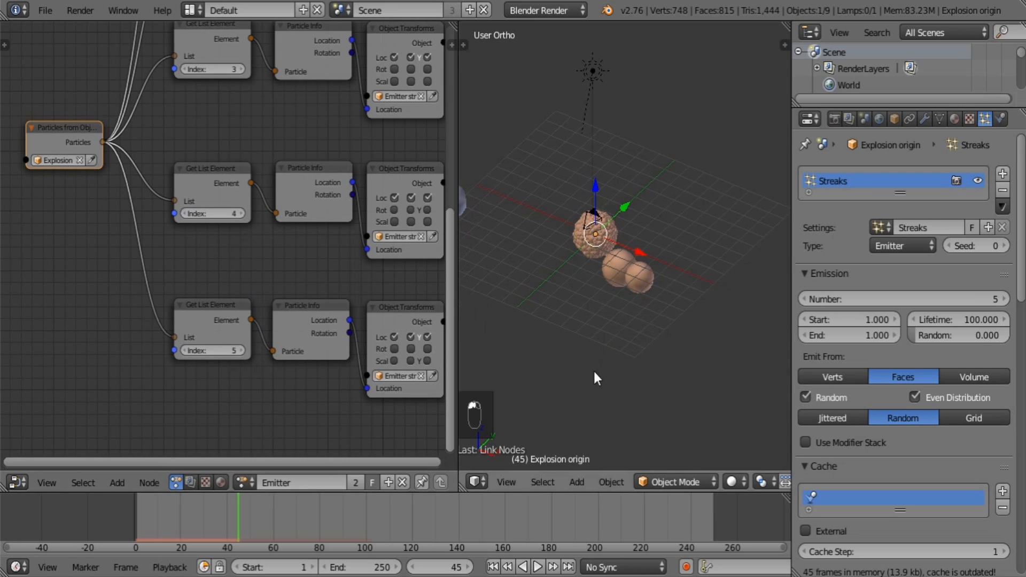
Play the explosion particle animation from the first frame and inspect the streaks from above
click(493, 567)
click(537, 567)
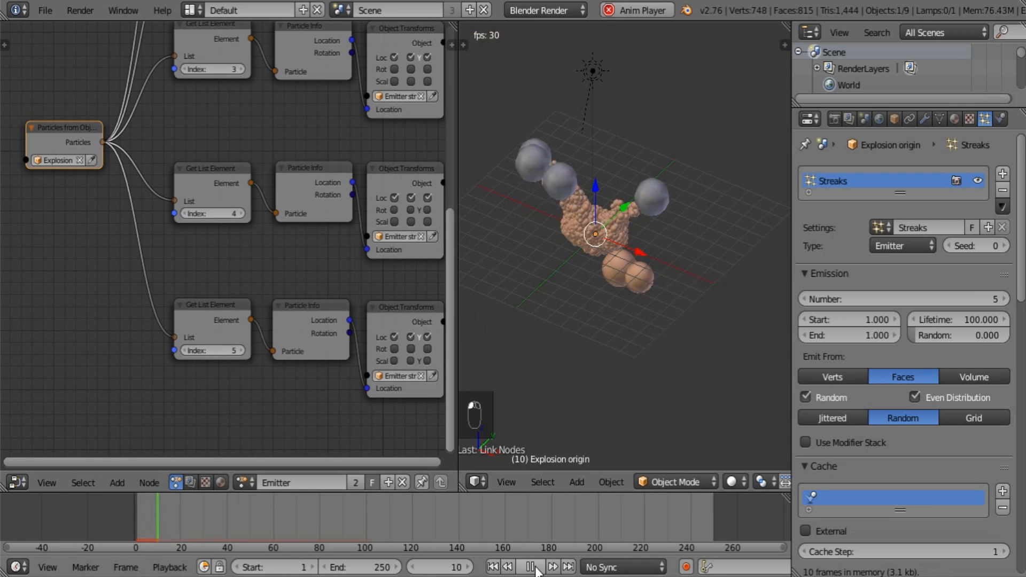
click(531, 567)
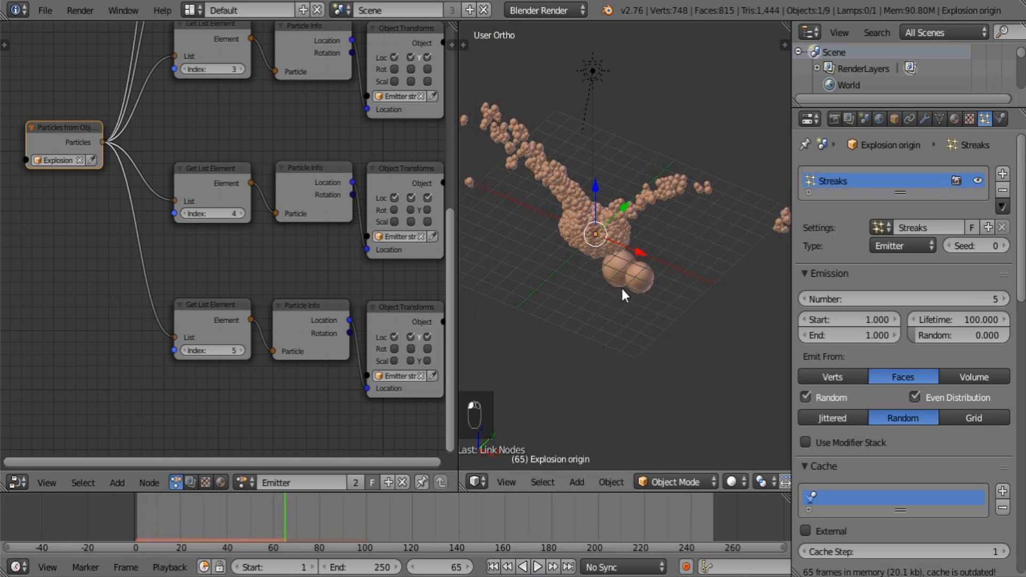
middle_drag(621, 286, 559, 371)
scroll(653, 203, up, 4)
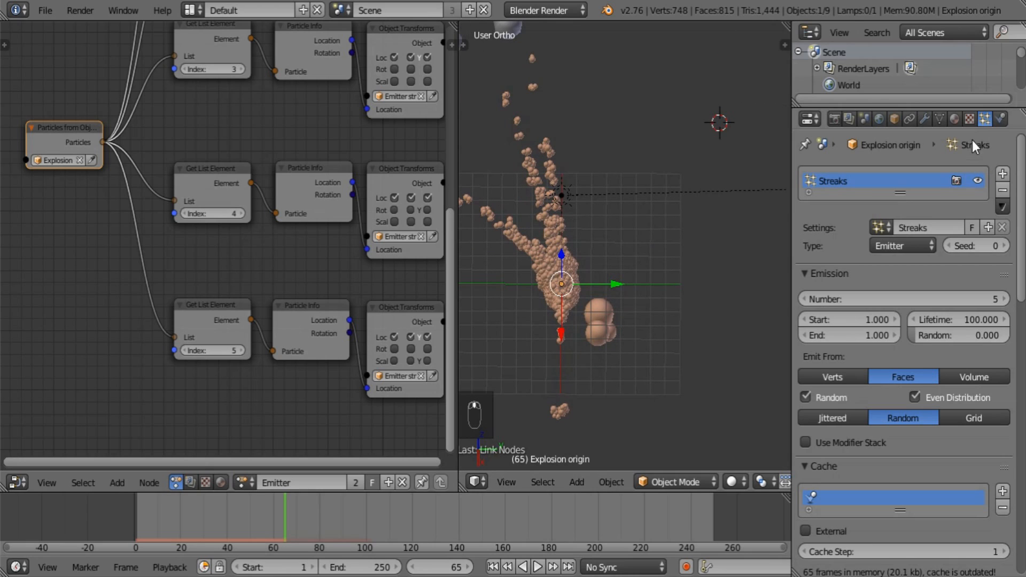
Set the Streaks particle system to 6 particles with seed 3, and replay the animation from the start
click(1007, 300)
click(1007, 246)
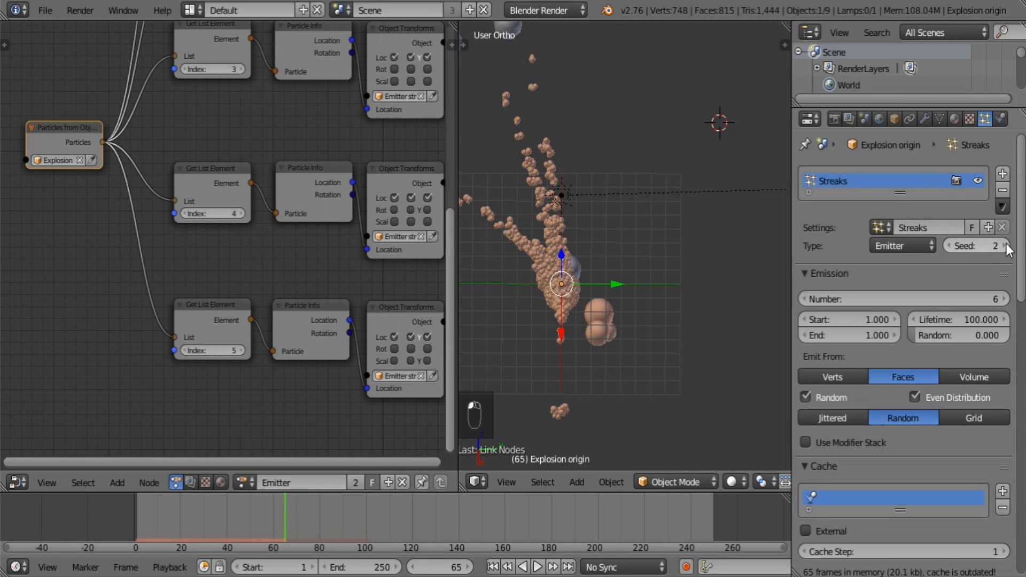
click(1007, 246)
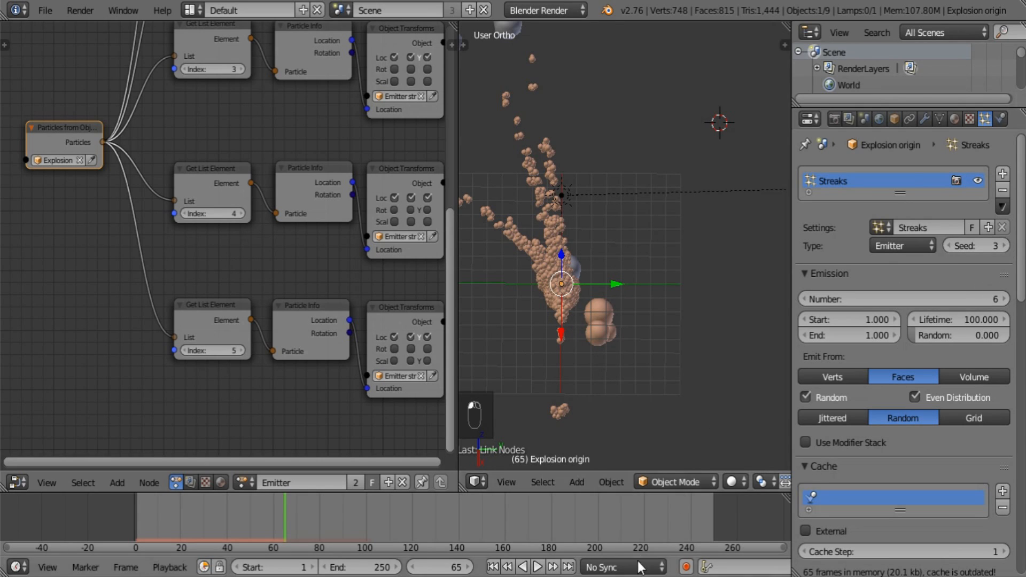
click(493, 567)
scroll(634, 328, down, 2)
shift+middle_drag(618, 350, 580, 353)
click(538, 567)
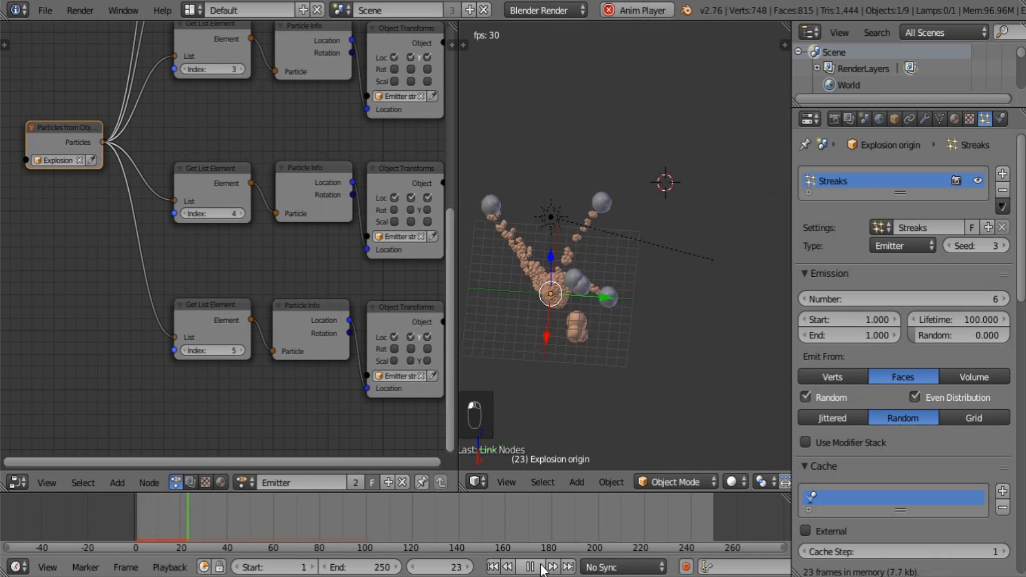
middle_drag(692, 319, 598, 375)
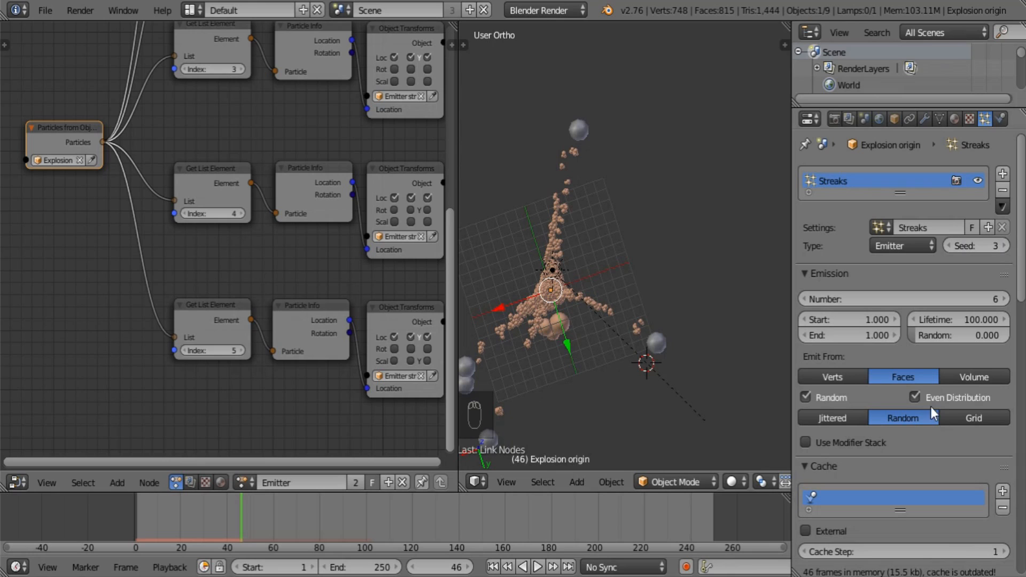
Disable Even Distribution for the Streaks emission and replay the animation from the first frame
click(915, 397)
click(493, 566)
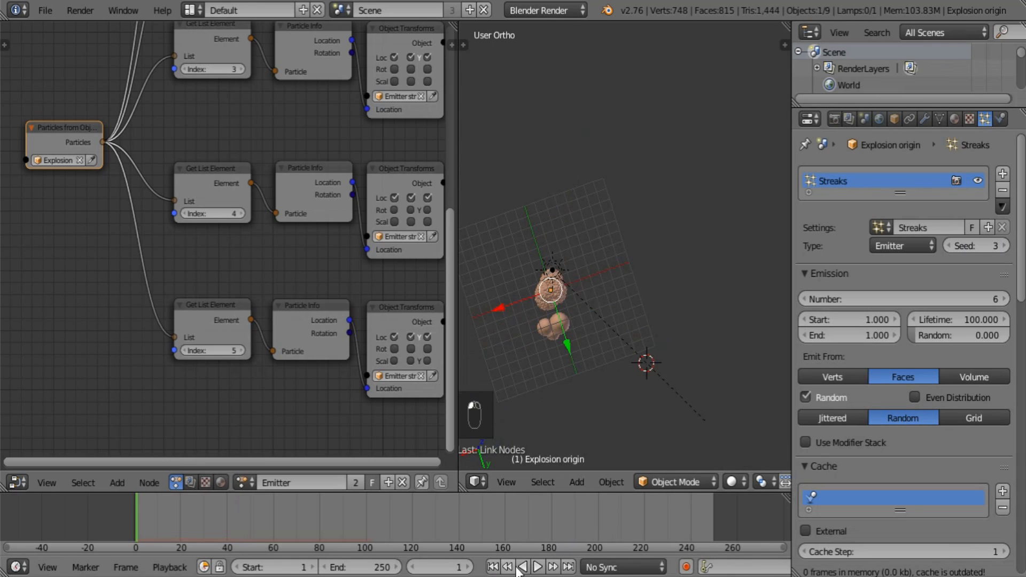
click(538, 567)
click(532, 568)
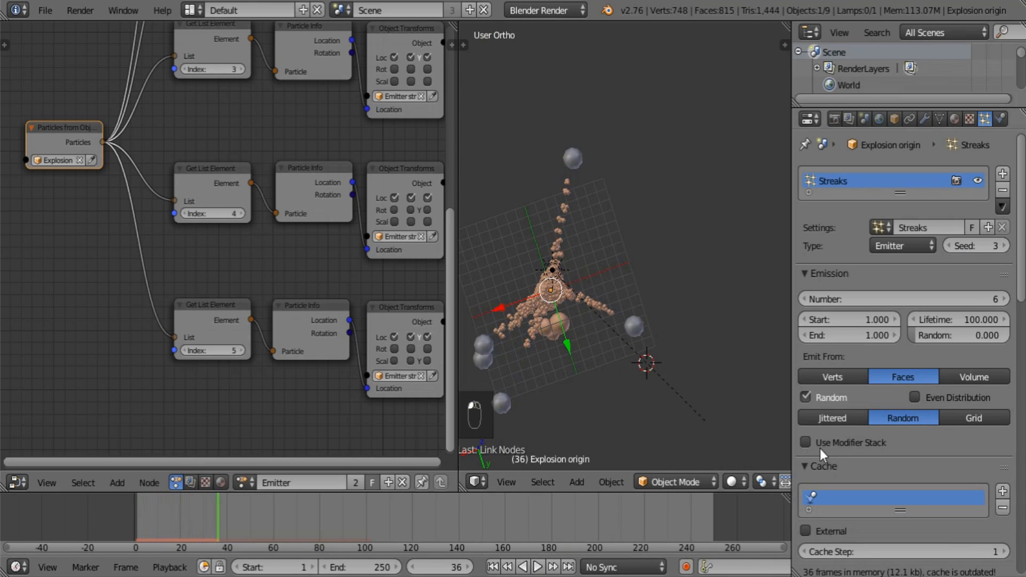
Switch the Streaks emission to Jittered with seed 1, and replay the animation to check the spread
click(830, 419)
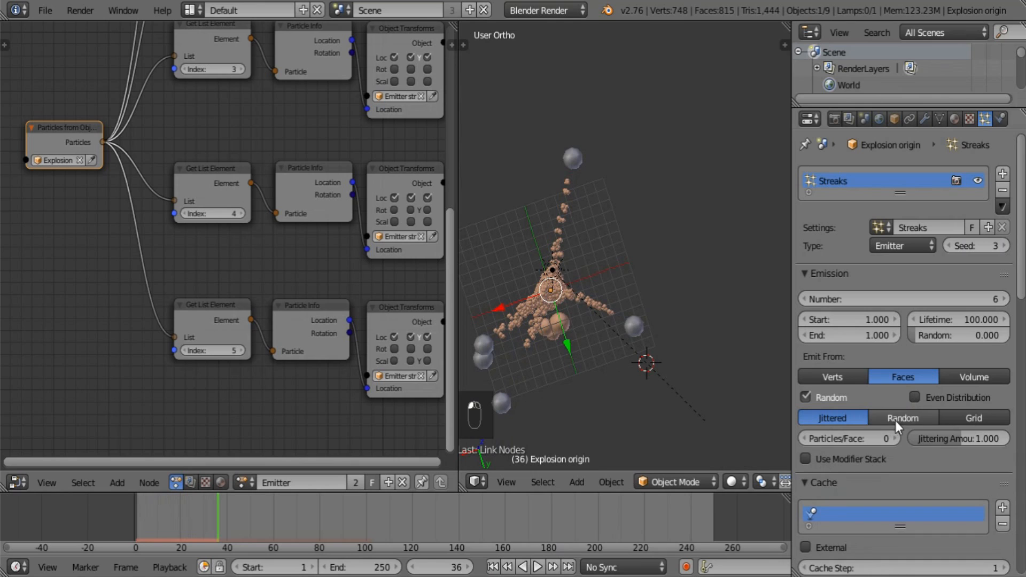
click(949, 246)
click(495, 567)
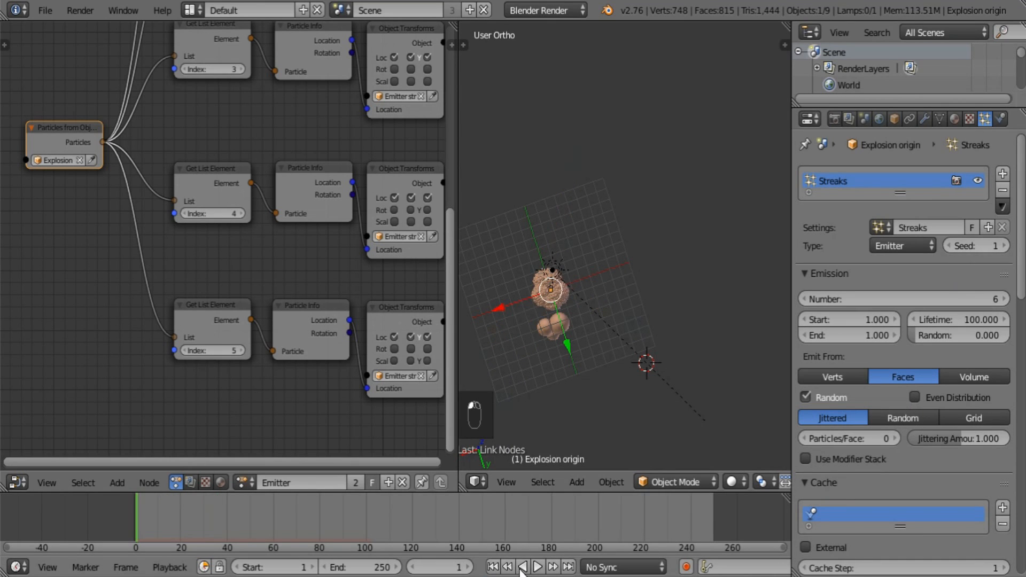
click(538, 567)
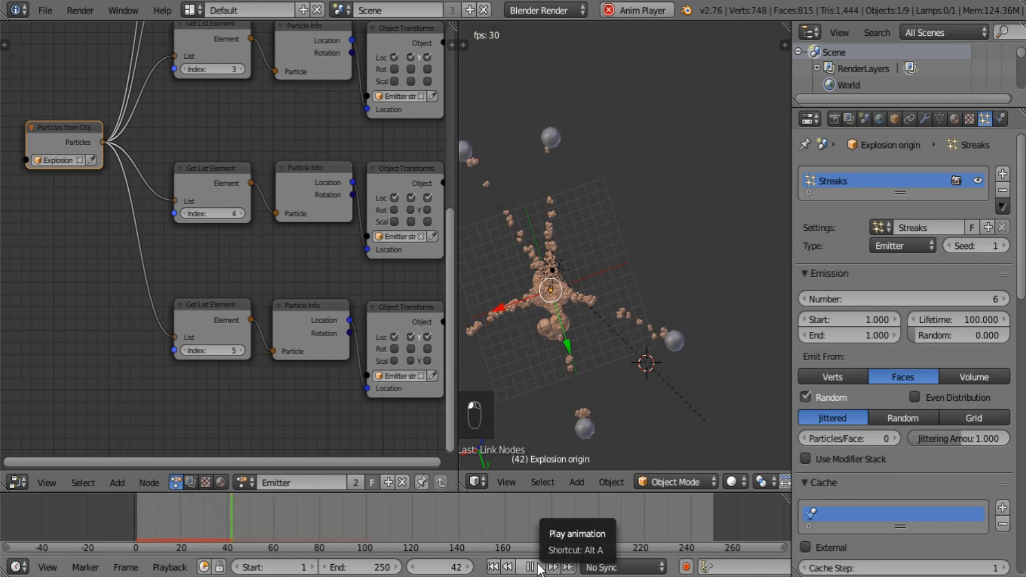
click(537, 567)
mouse_move(628, 310)
middle_down()
mouse_move(695, 192)
mouse_move(756, 174)
mouse_move(746, 286)
mouse_move(648, 309)
middle_up()
Select the Emitter streaks.002 sphere and make its blend texture influence particle size instead of time
right_click(668, 171)
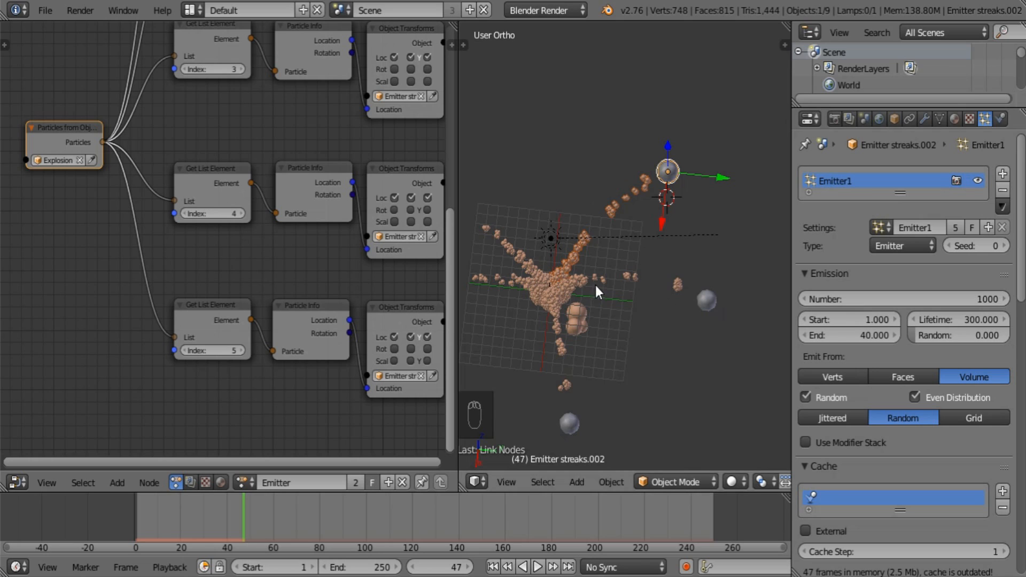
shift+middle_drag(595, 285, 649, 245)
middle_drag(624, 304, 602, 314)
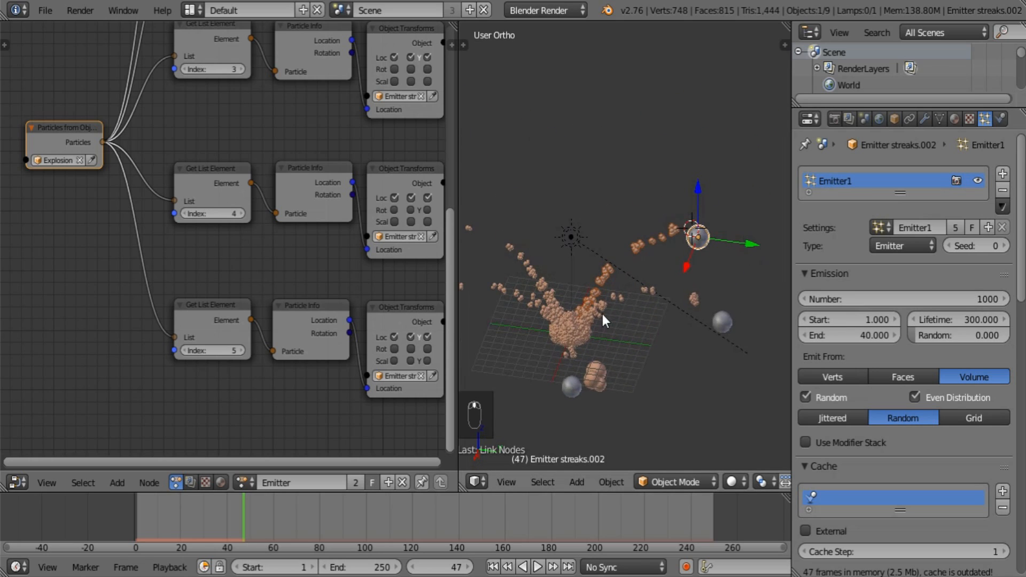
click(969, 118)
scroll(897, 357, down, 15)
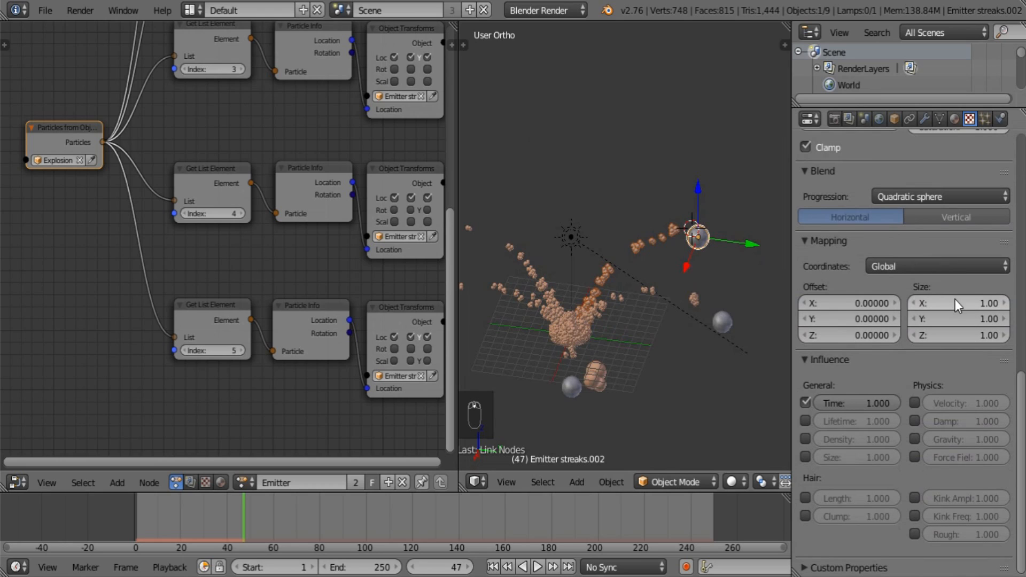
click(806, 404)
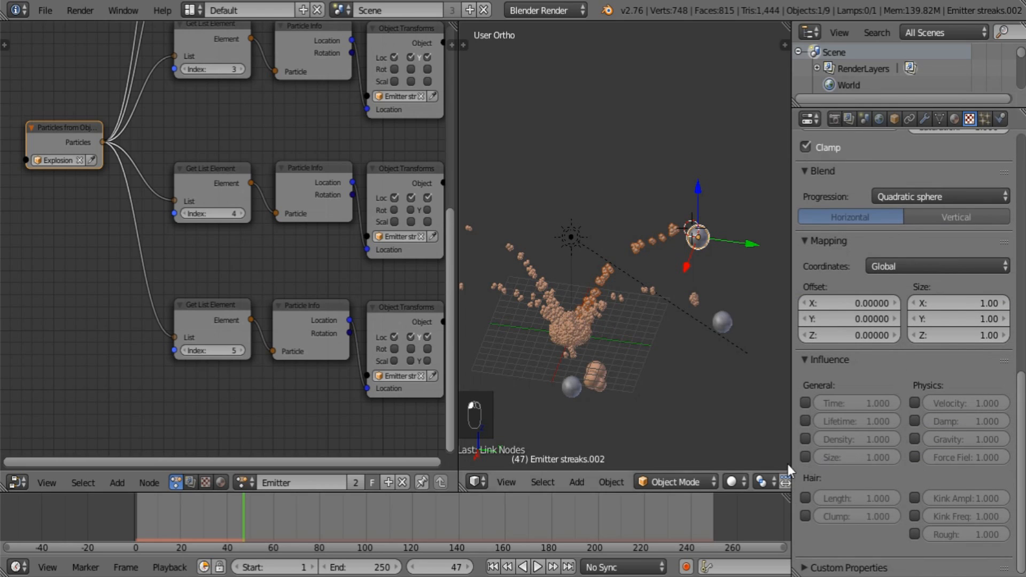
click(805, 457)
click(914, 421)
click(915, 422)
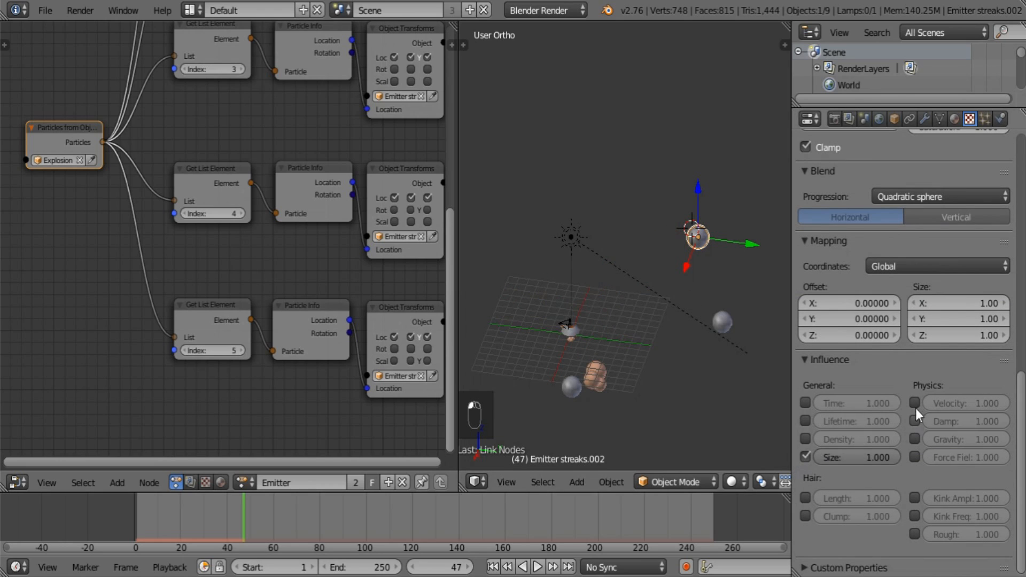
Enable the texture's velocity influence on the emitter's particles and set it to 0.5
click(915, 405)
click(959, 401)
text(.5)
key(Return)
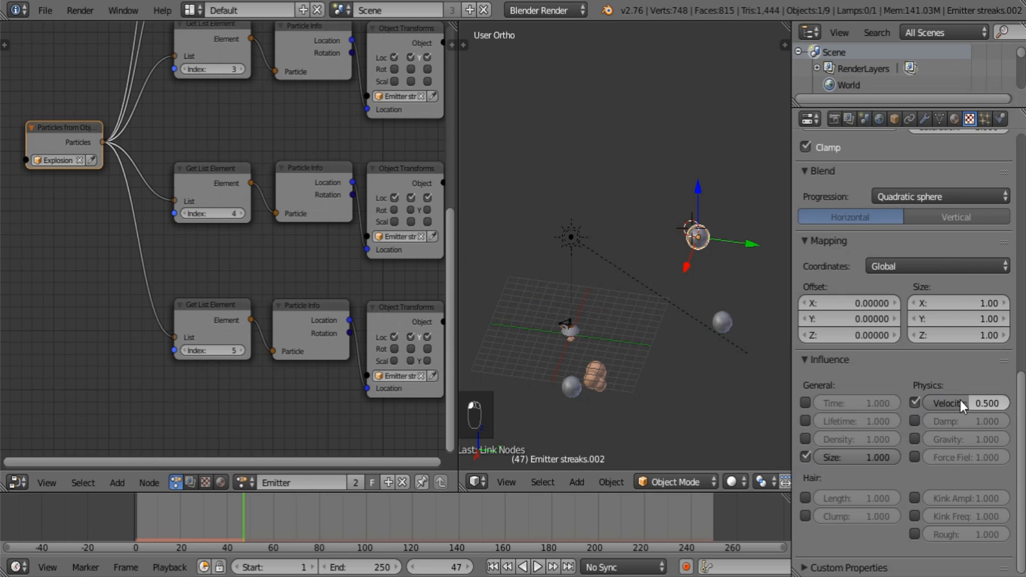
Set the blend texture's mapping size to 0.02 on X, Y and Z
click(958, 298)
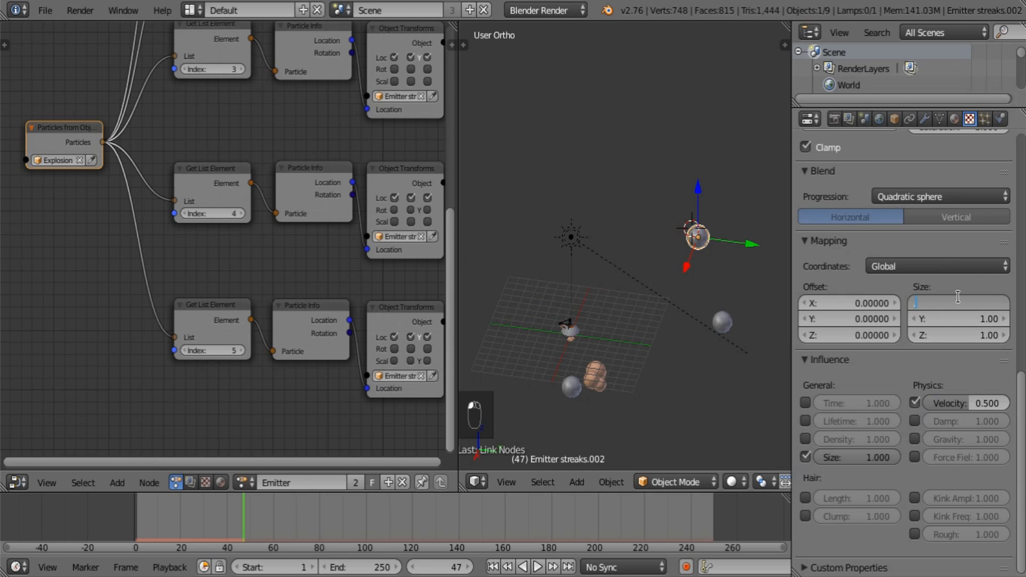
text(.02)
key(Tab)
text(.02)
key(Tab)
text(.02)
key(Return)
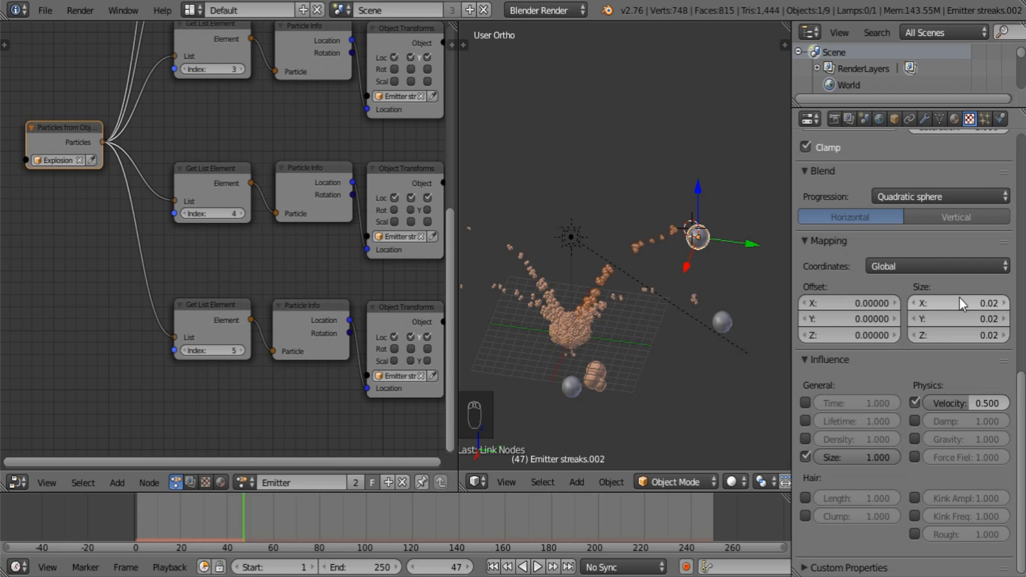
Replay the animation from the first frame to check how the texture affects particle size along the streaks
middle_drag(634, 319, 663, 211)
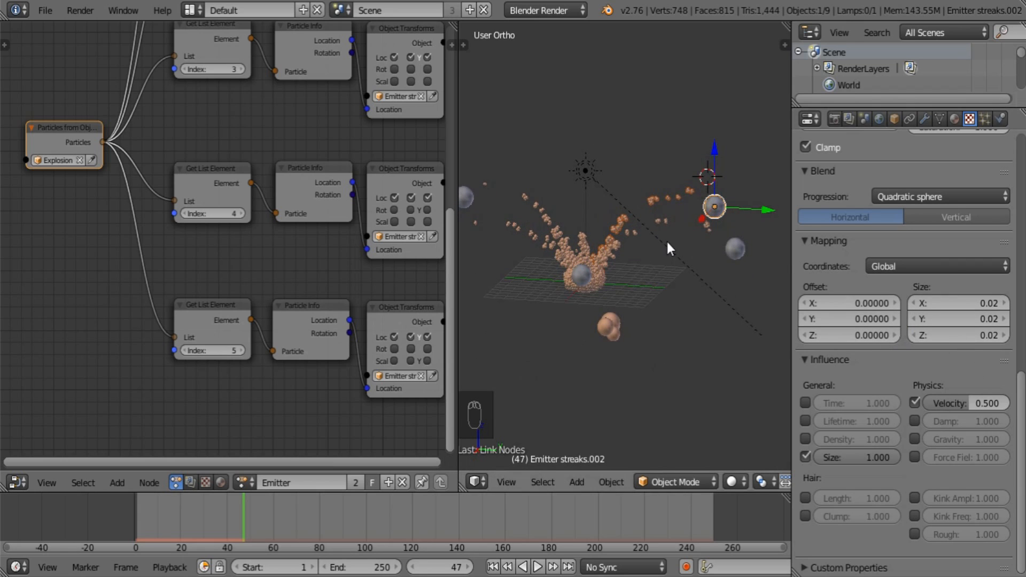
scroll(666, 239, up, 2)
scroll(920, 264, up, 12)
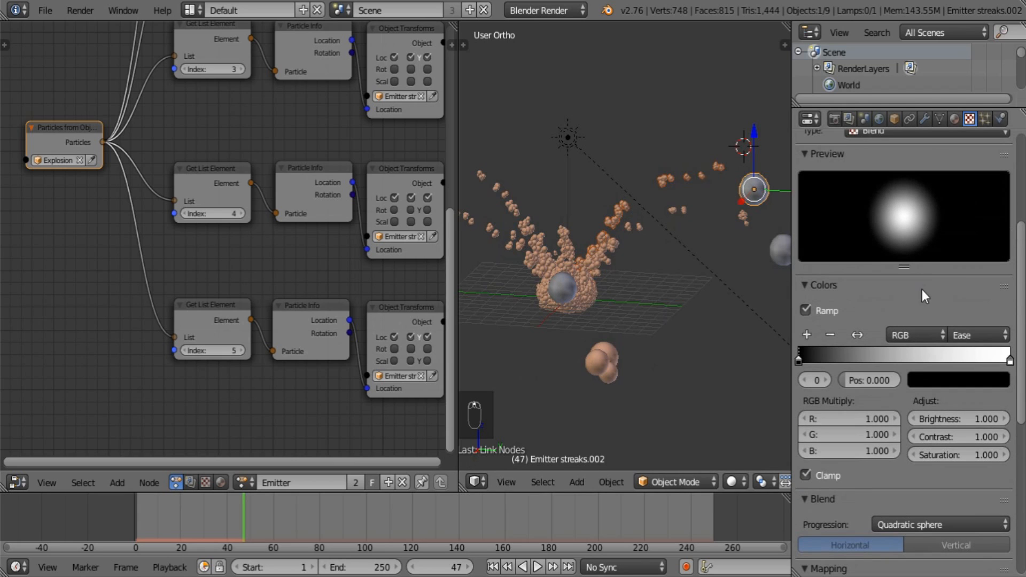
click(493, 568)
click(538, 568)
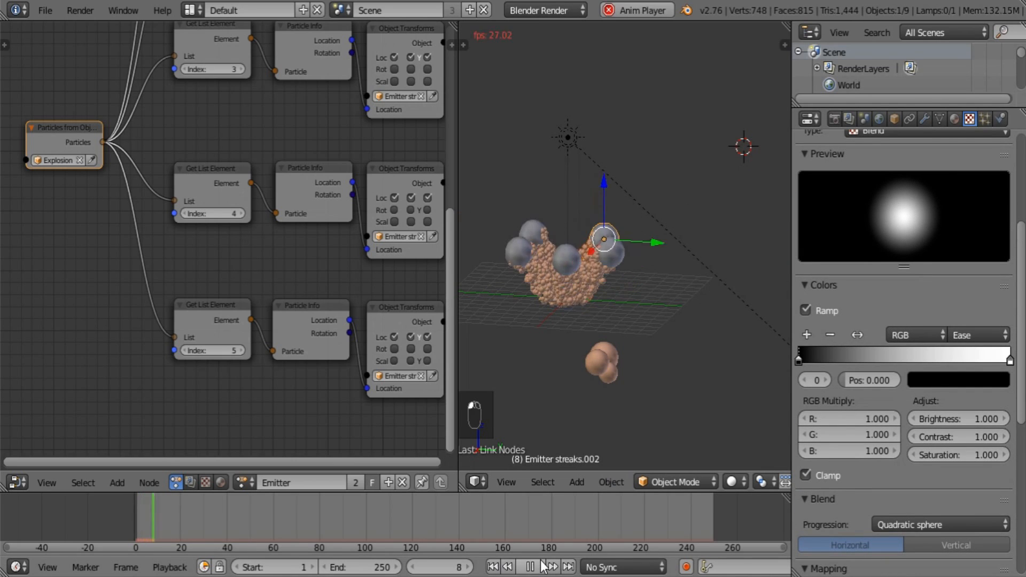
click(530, 567)
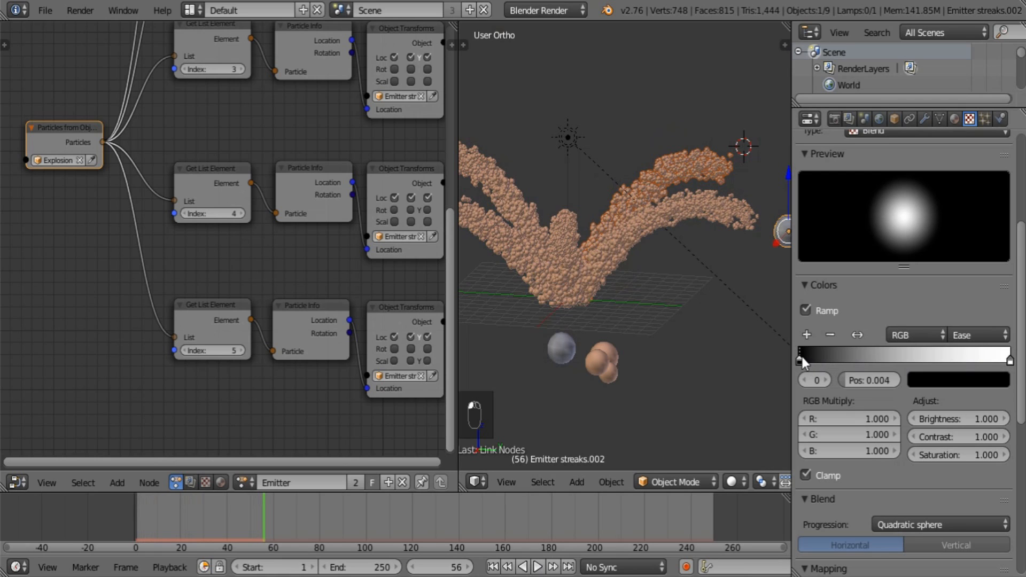
Move the color ramp's black stop to position 0.369 and replay the animation from the first frame
drag(801, 357, 878, 372)
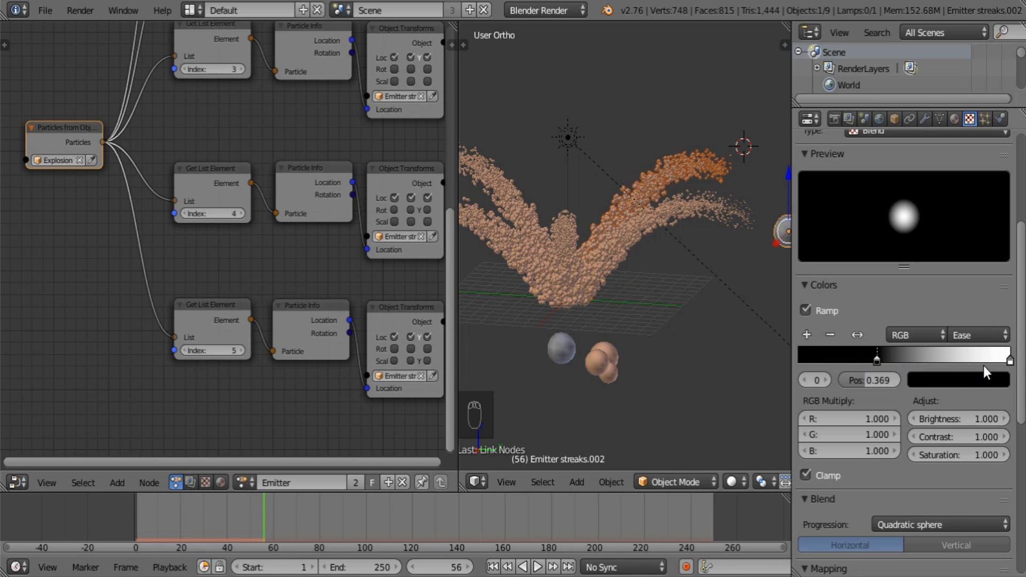
click(1010, 361)
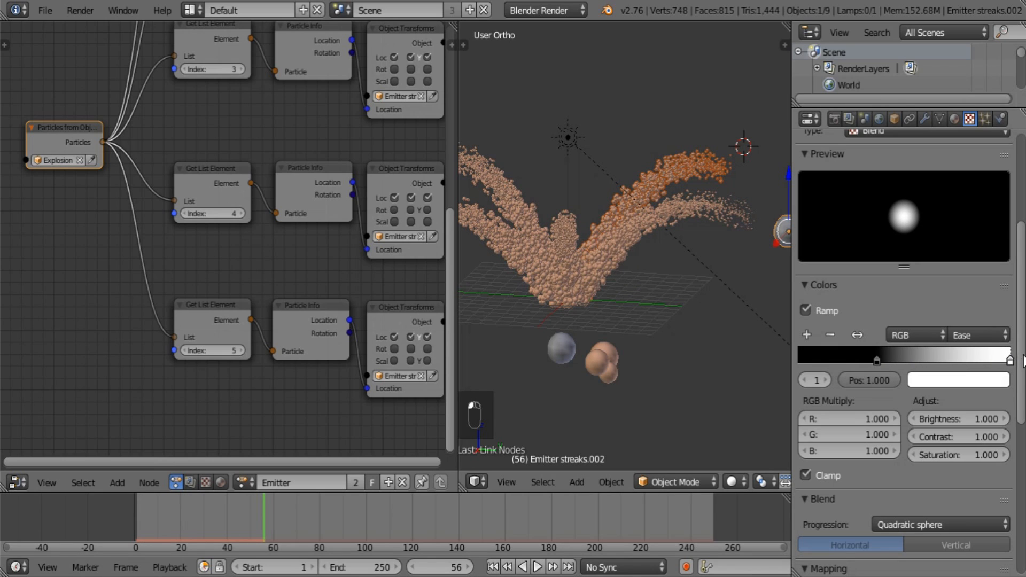
click(494, 568)
click(537, 567)
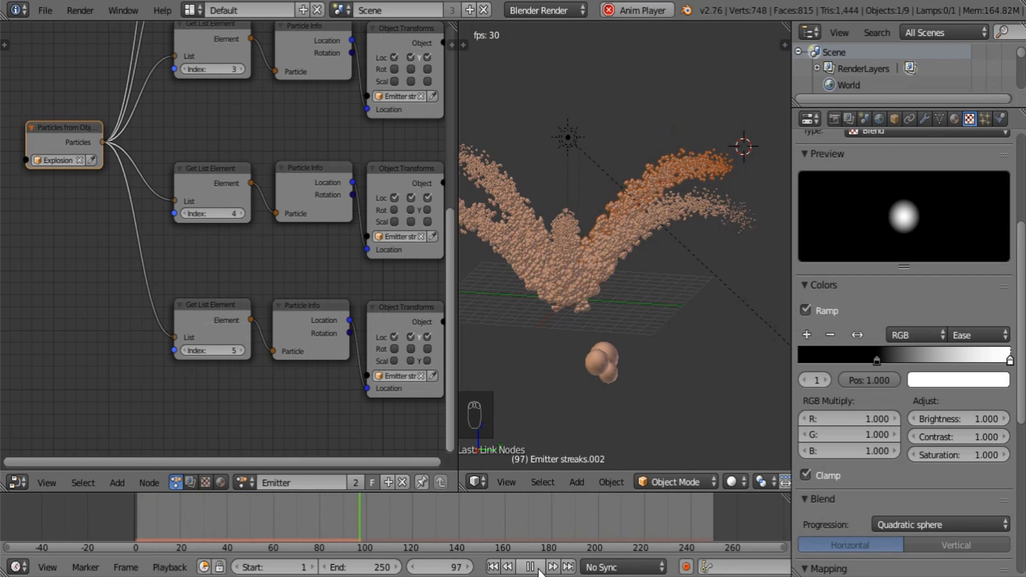
click(538, 569)
click(493, 567)
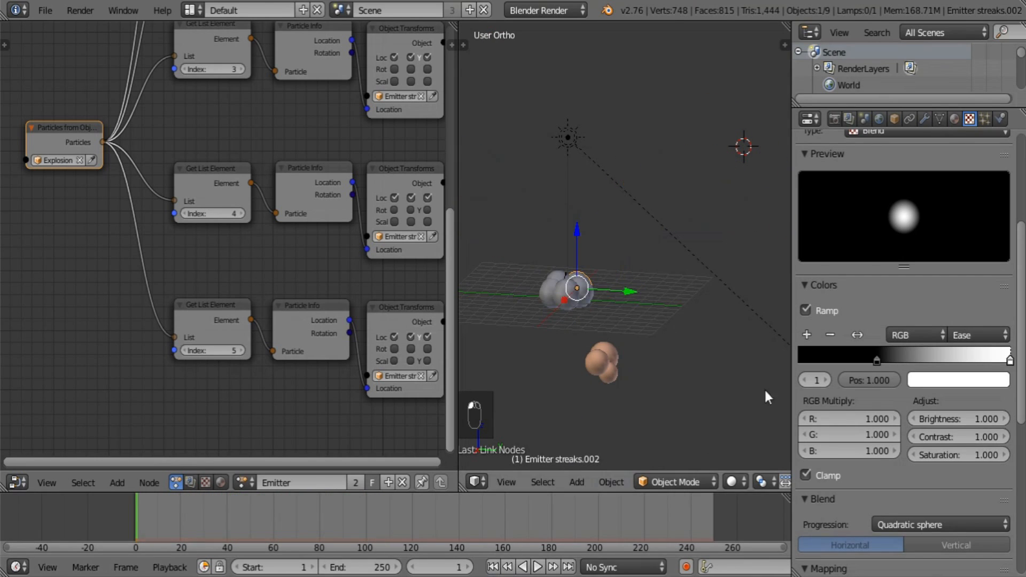
Try the color ramp's black stop at position 0.610 and play the animation to compare the streaks
click(876, 359)
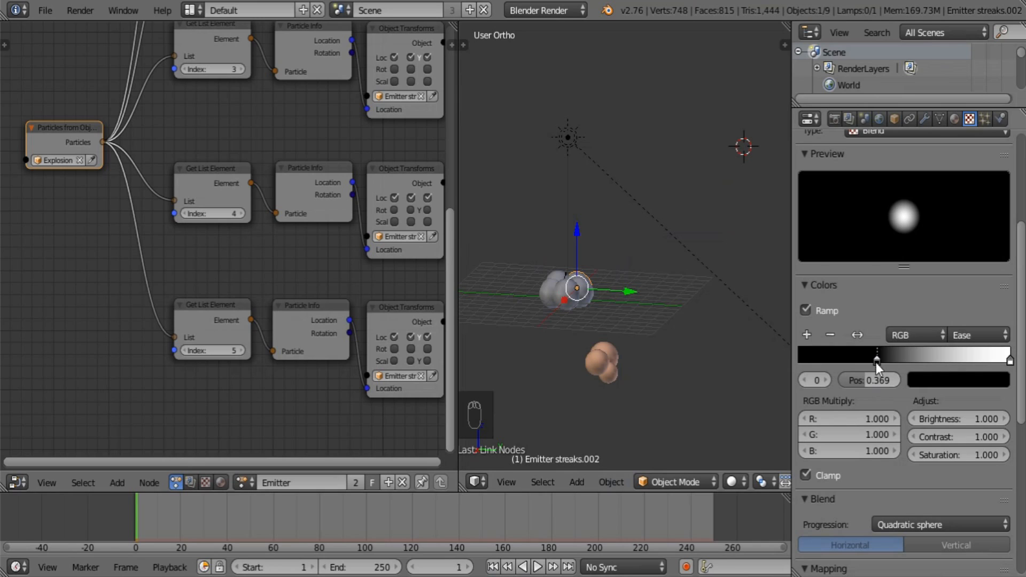
drag(877, 356, 928, 358)
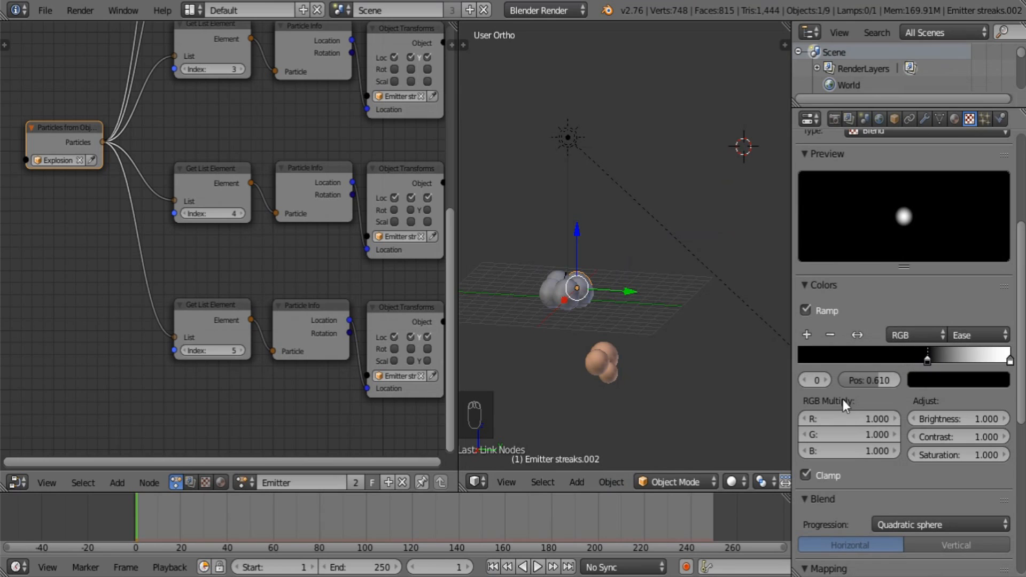
click(539, 569)
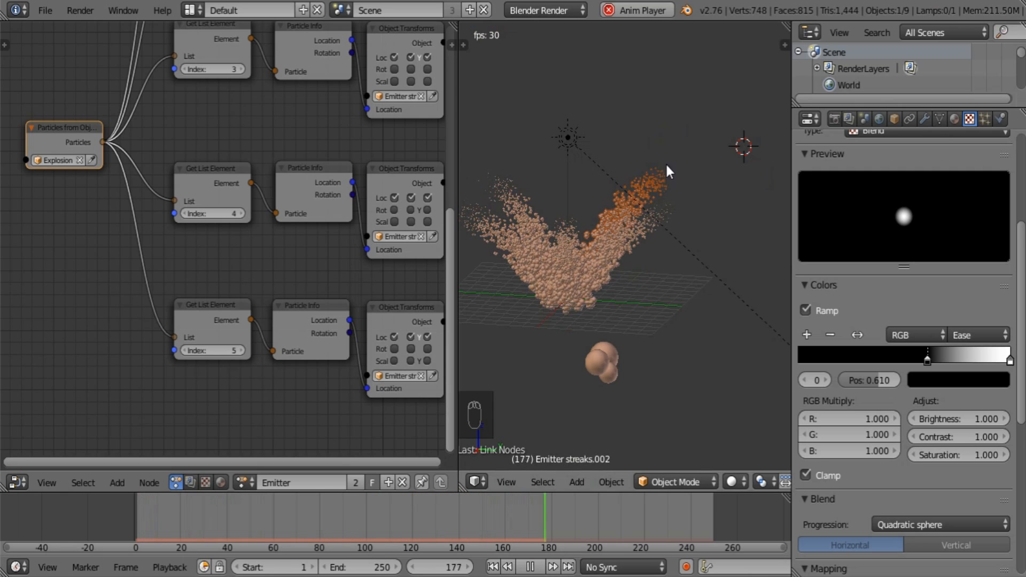
click(528, 568)
key(shift+Left)
Return the color ramp's black stop to position 0.369, then replay the animation and view the streaks from another angle
drag(927, 359, 880, 359)
click(868, 381)
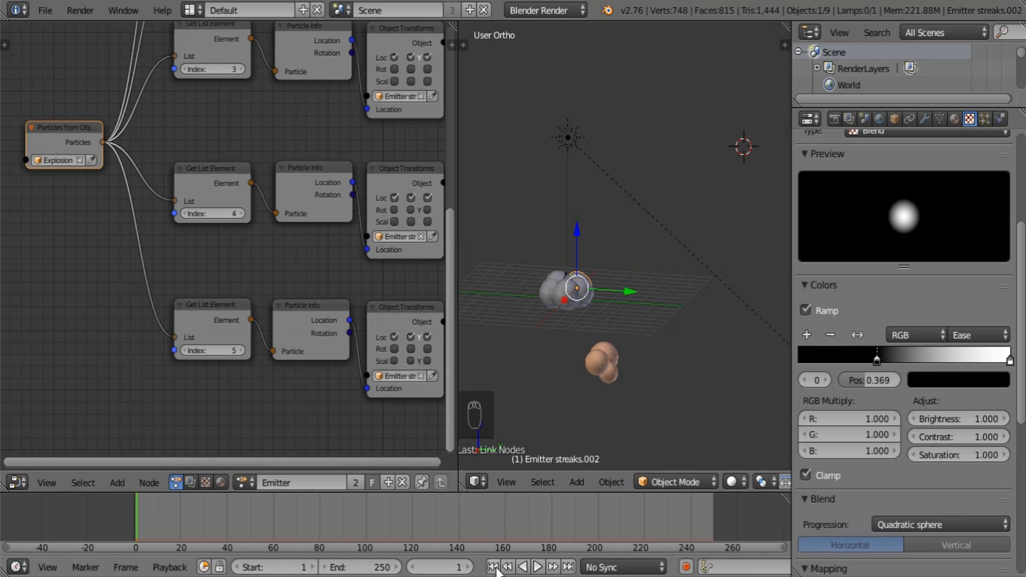
click(538, 567)
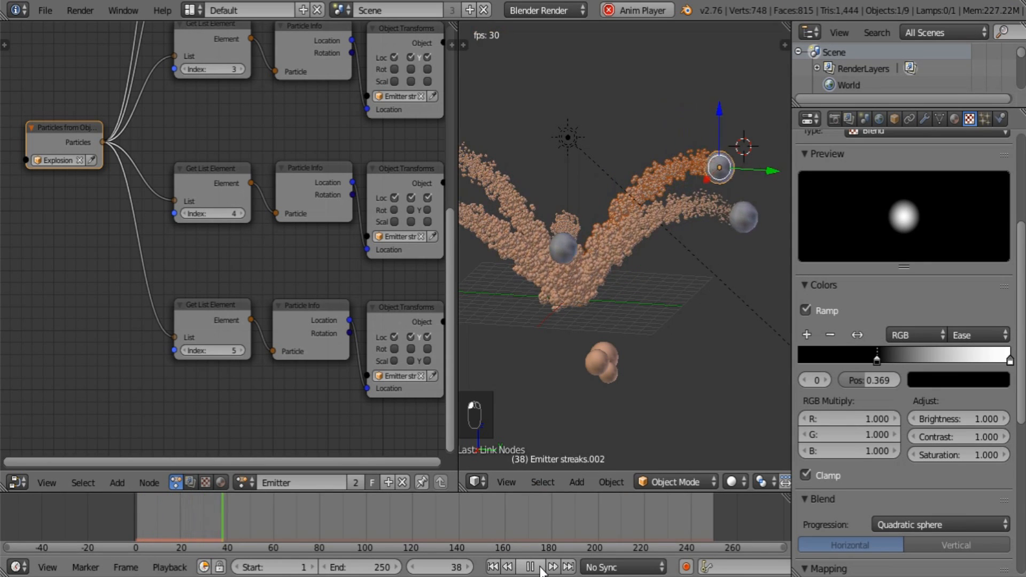
click(539, 568)
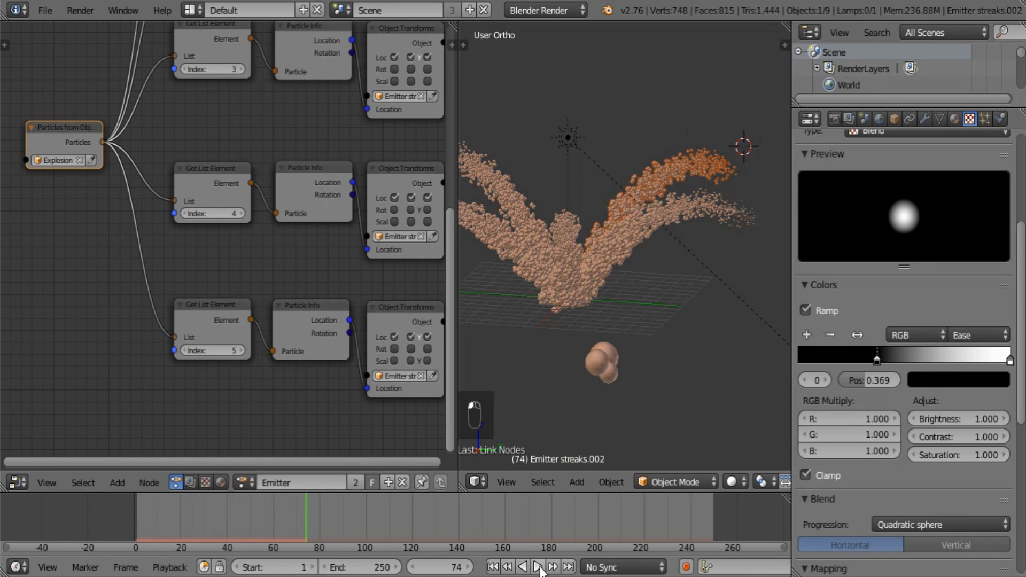
middle_drag(620, 258, 678, 350)
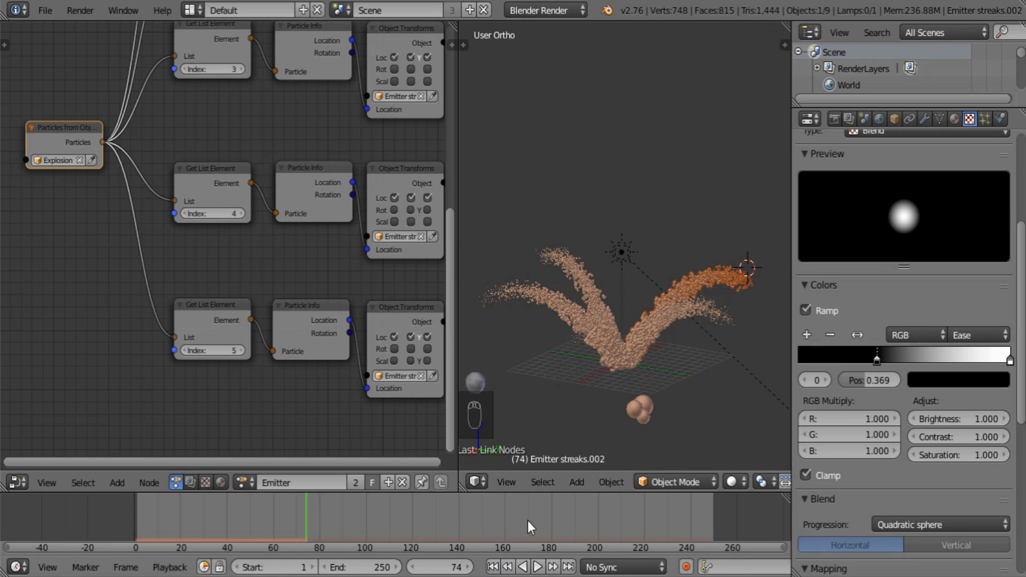
Go back to frame 36, select all five streak emitter spheres and scale them down about their individual origins
drag(303, 515, 219, 527)
scroll(675, 303, up, 3)
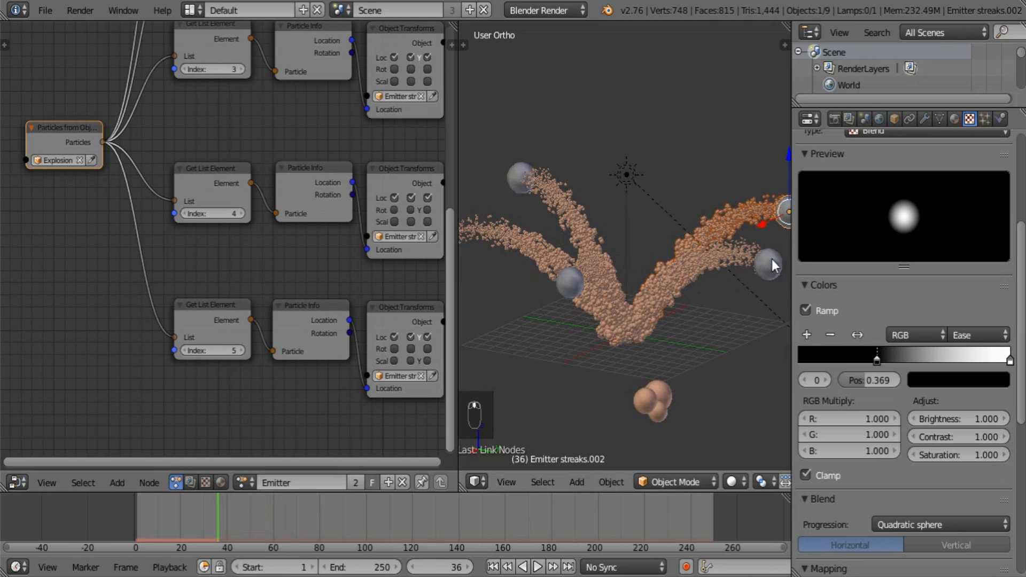
shift+right_click(775, 258)
shift+right_click(561, 287)
shift+right_click(537, 183)
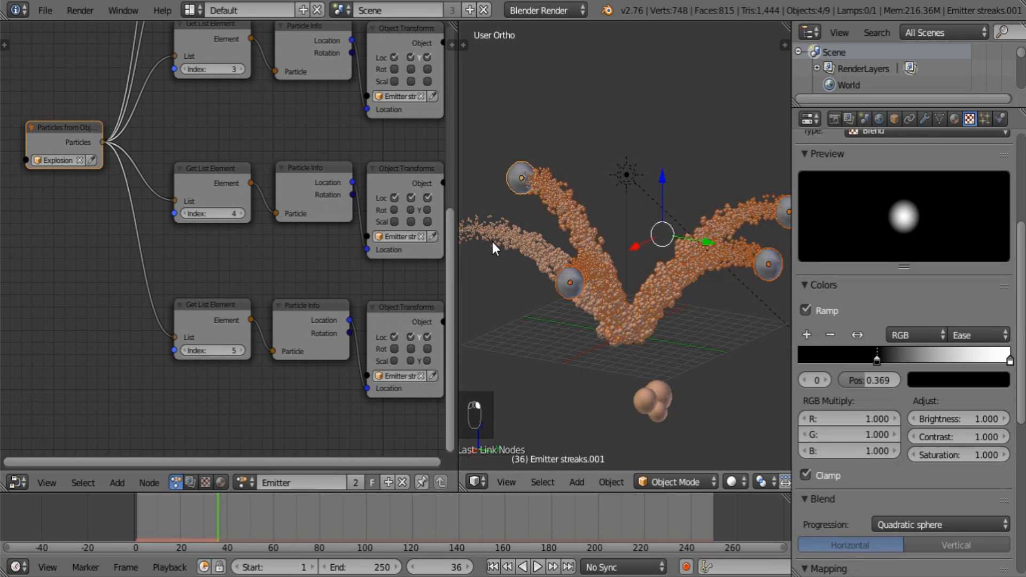
shift+right_click(513, 247)
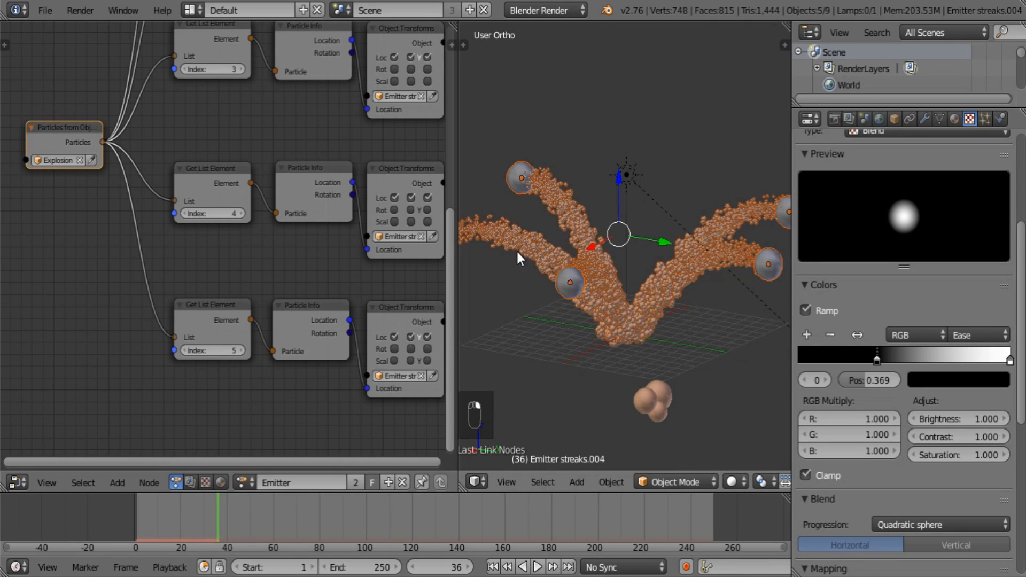
click(763, 482)
click(797, 426)
scroll(656, 488, down, 3)
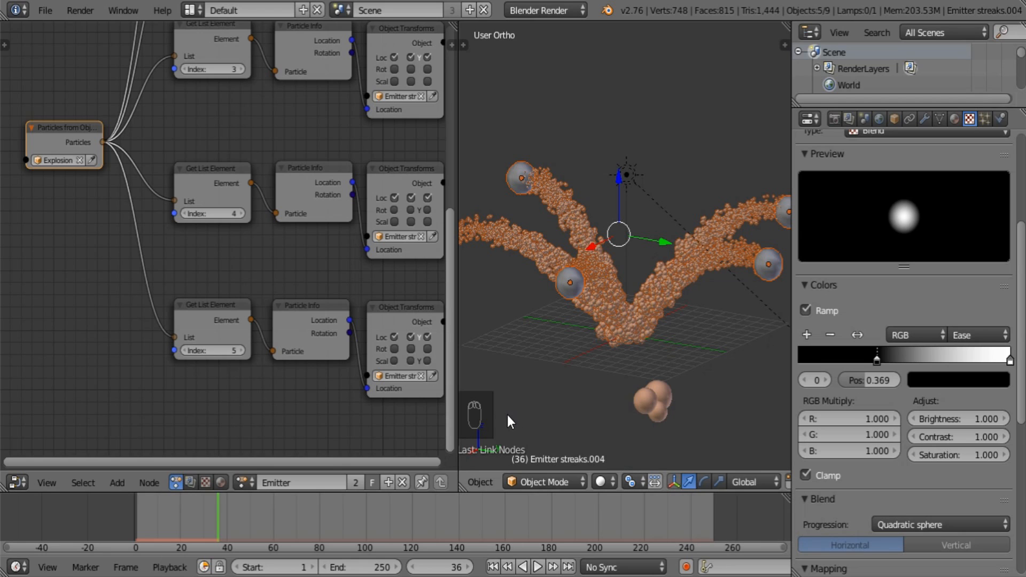
key(s)
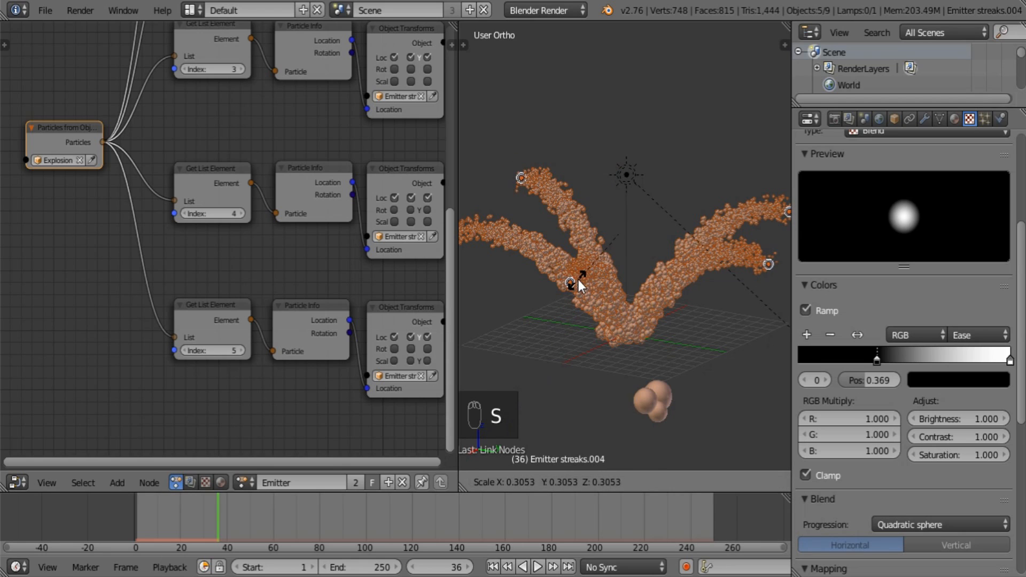
click(593, 257)
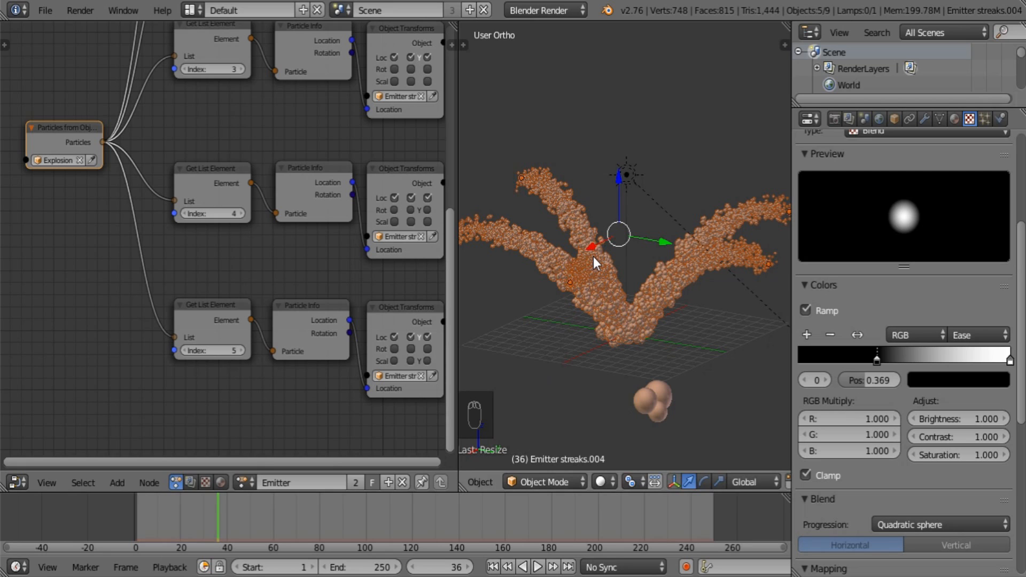
Replay the animation from the first frame and view the streaks produced by the smaller emitters
click(493, 567)
click(537, 566)
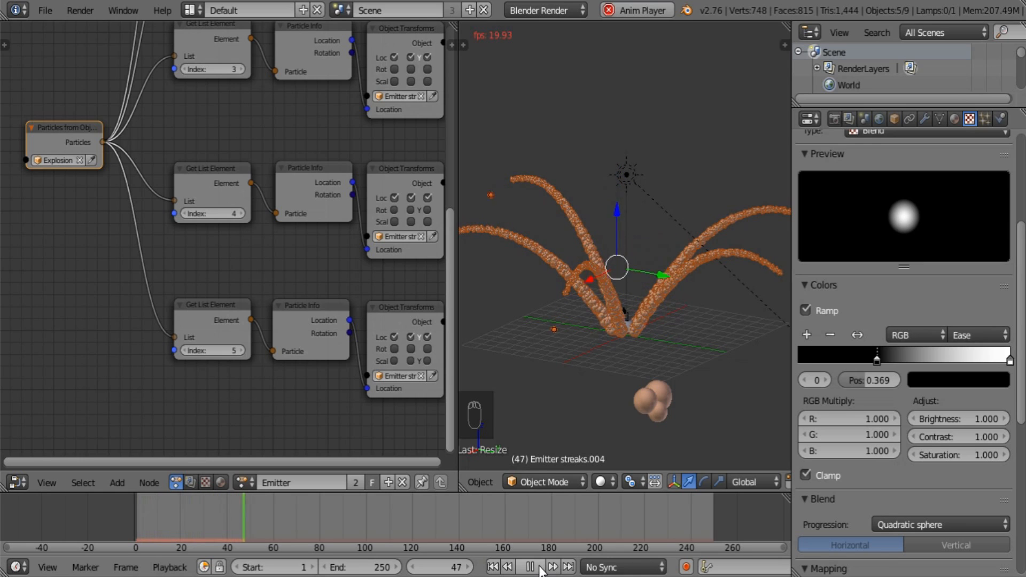
click(530, 567)
mouse_move(688, 357)
middle_down()
mouse_move(647, 357)
mouse_move(706, 368)
middle_up()
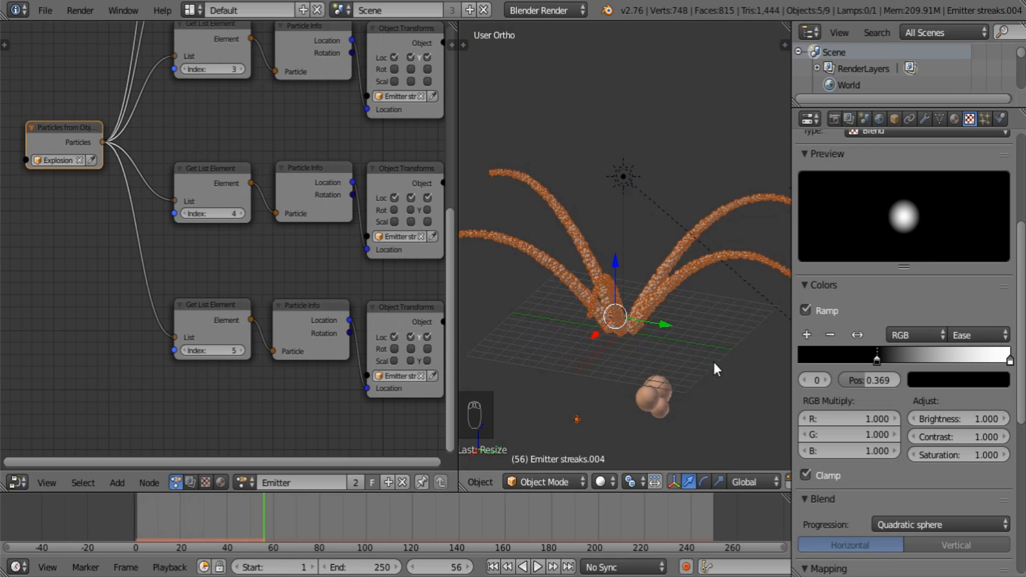
Try a normal emission velocity of 0.07 for the streak particles and replay the animation from the first frame
click(984, 119)
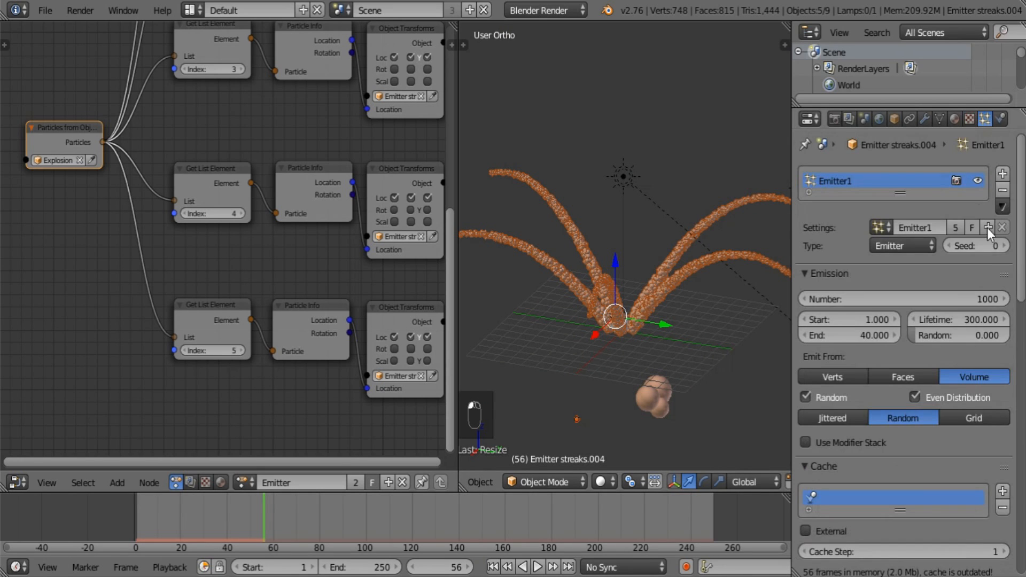
scroll(1005, 364, down, 15)
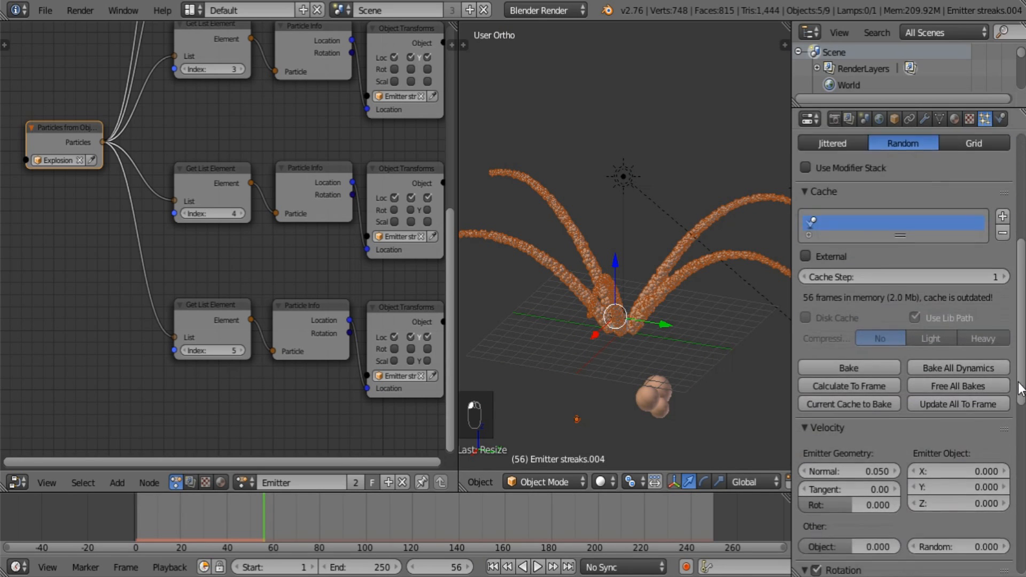
scroll(999, 415, down, 2)
click(849, 342)
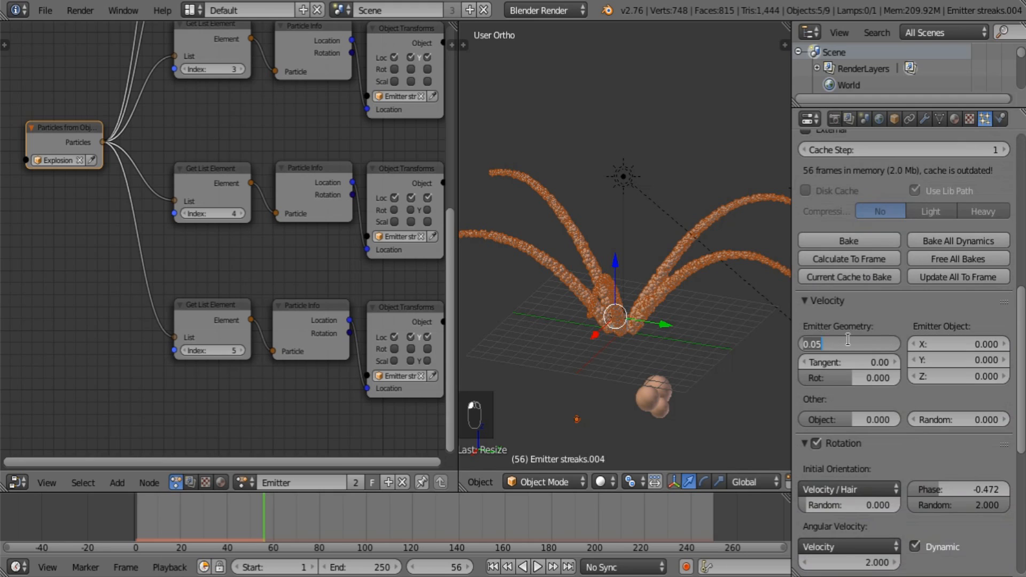
key(BackSpace)
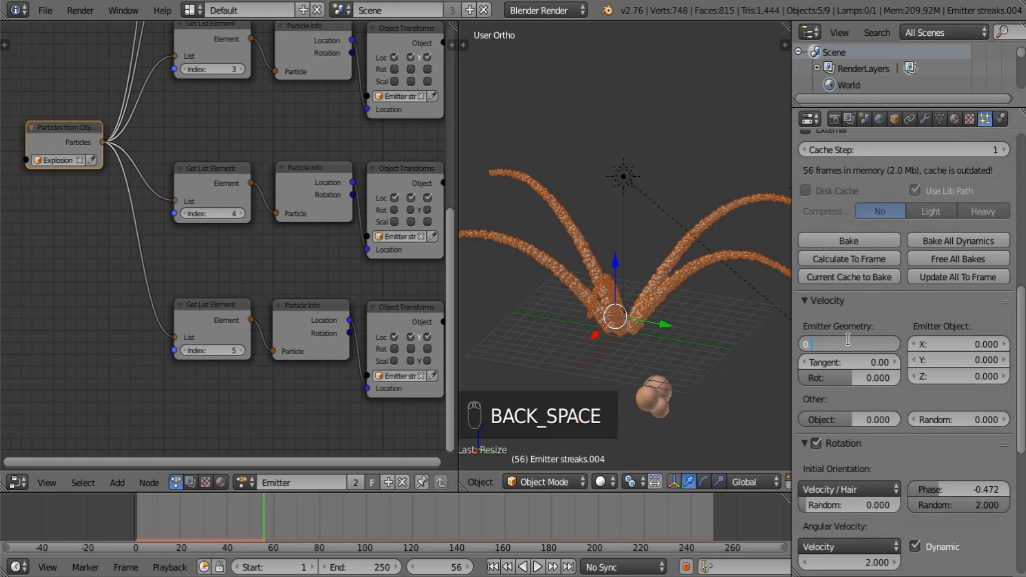
text(7)
key(Return)
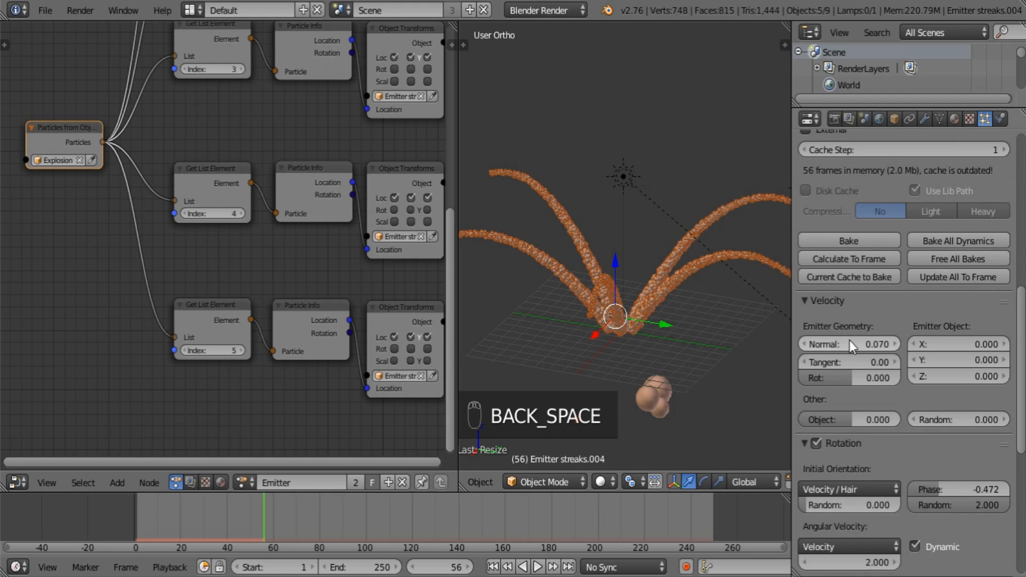
click(492, 567)
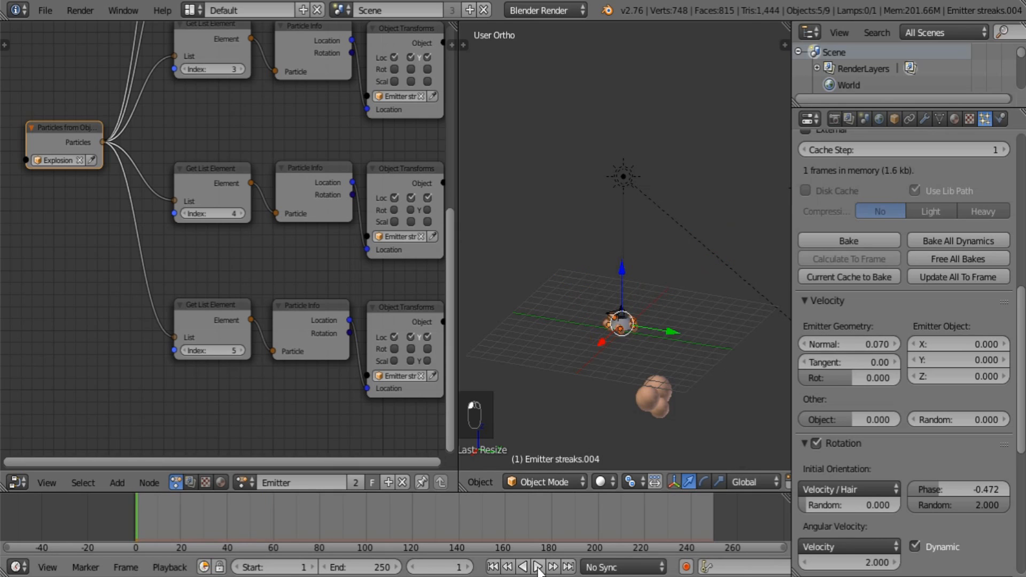
click(538, 567)
click(538, 567)
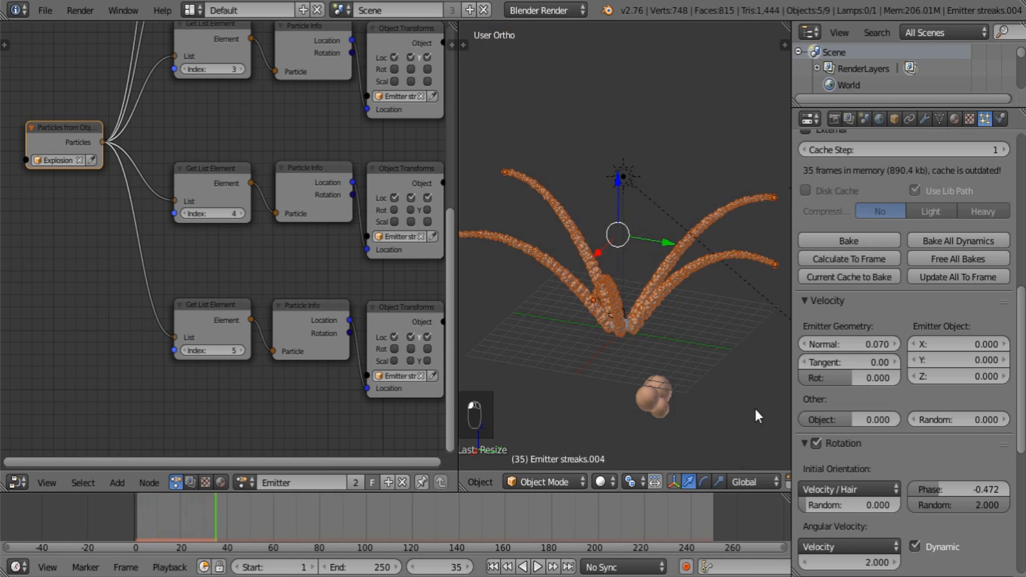
Try a normal emission velocity of 0.1 for the streak particles and replay the animation from the first frame
click(838, 345)
key(BackSpace)
key(BackSpace)
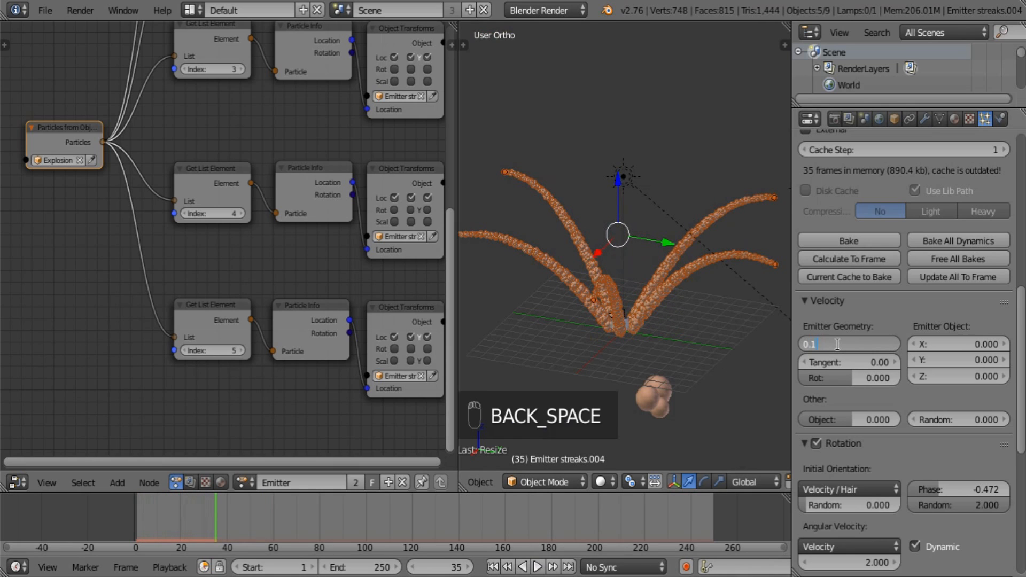
text(1)
key(Return)
click(494, 567)
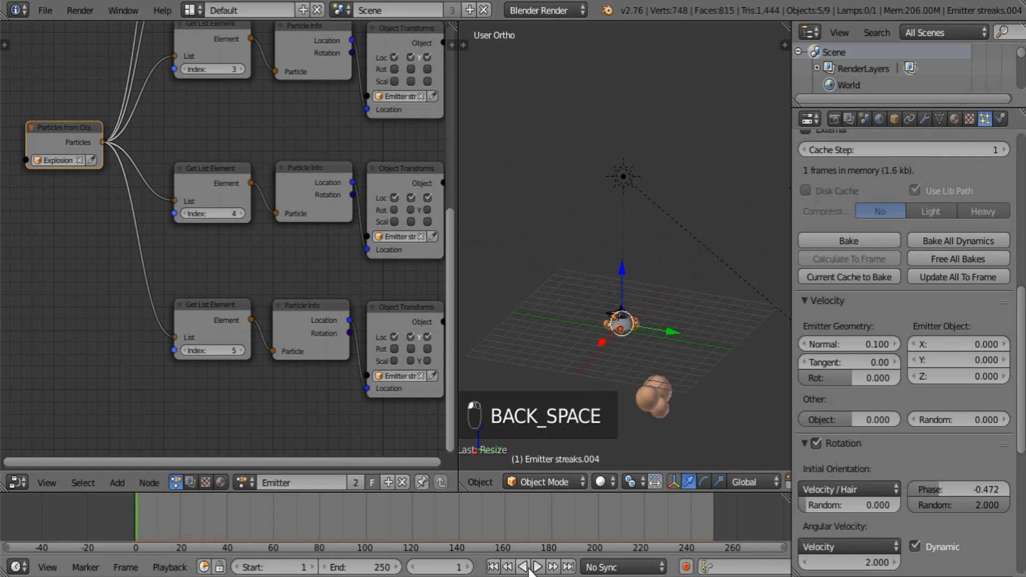
click(538, 568)
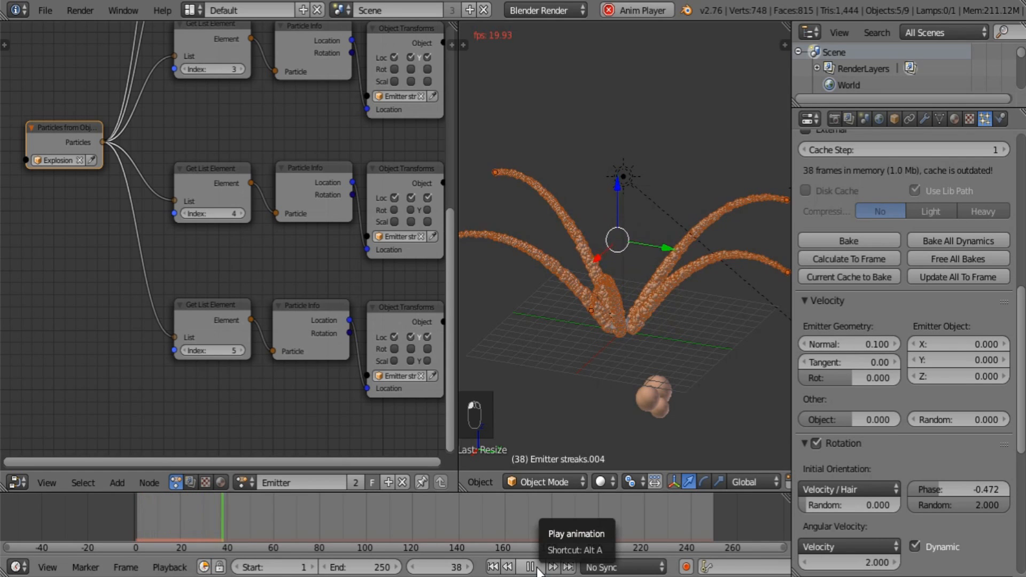
click(536, 567)
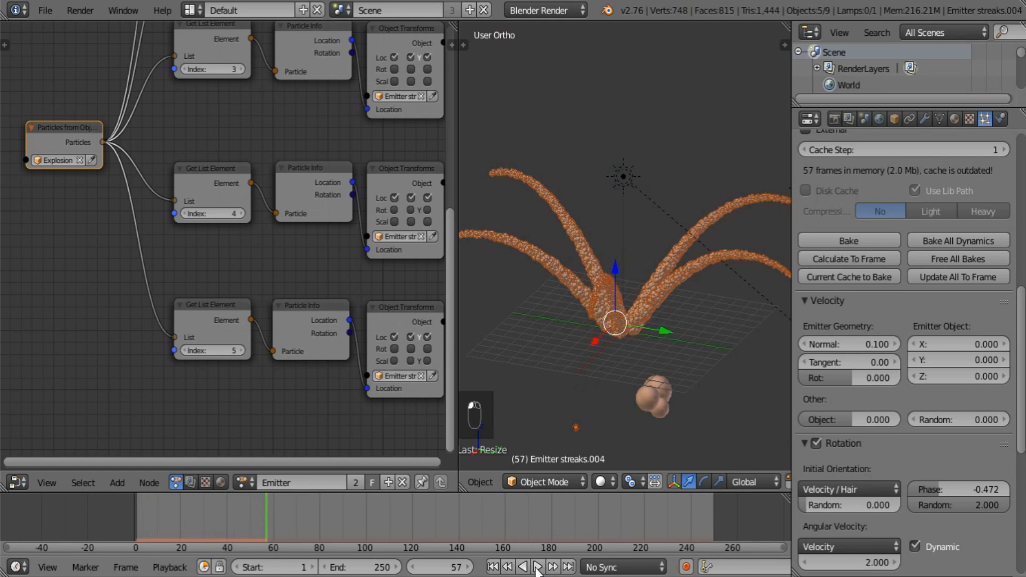
Set the streak particles' normal emission velocity to 0.2 and replay the animation from the first frame
click(848, 348)
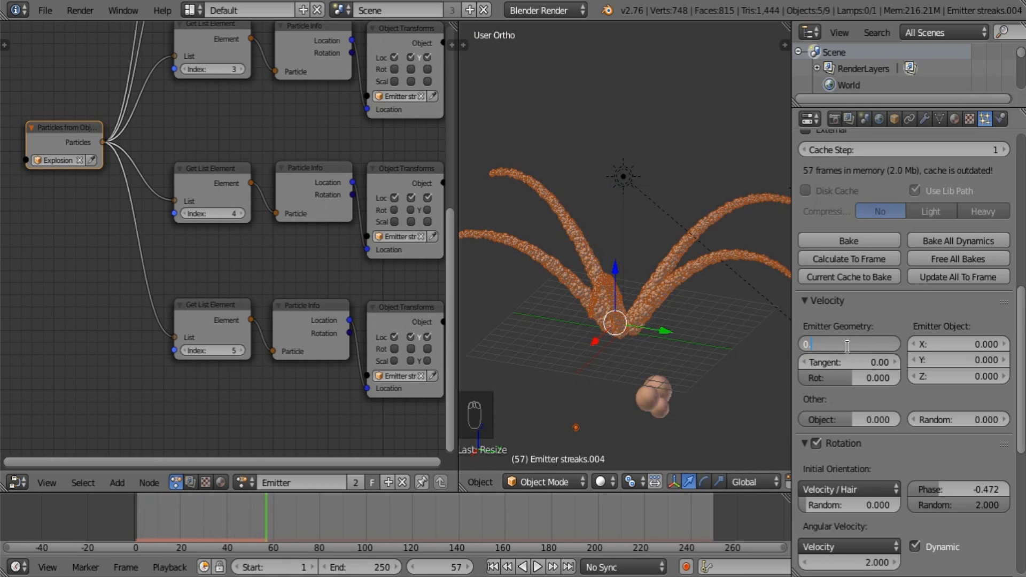
text(0.2)
key(Return)
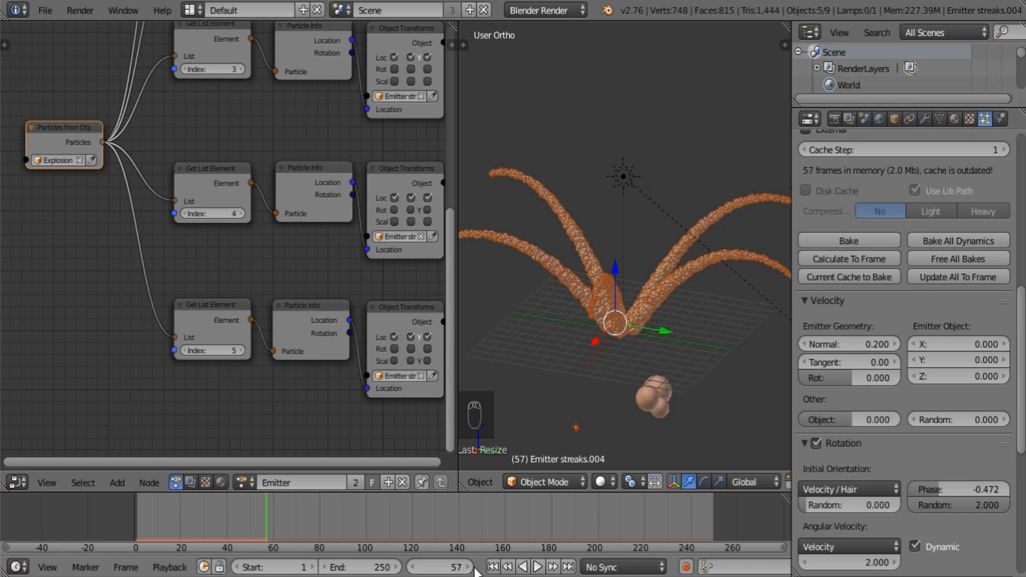
click(537, 568)
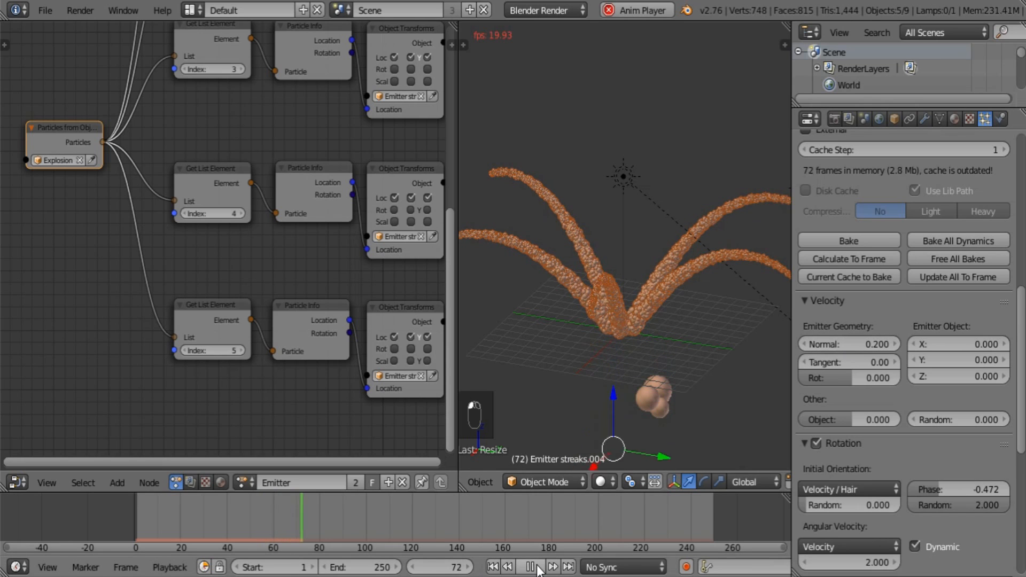
click(537, 567)
click(496, 568)
click(538, 568)
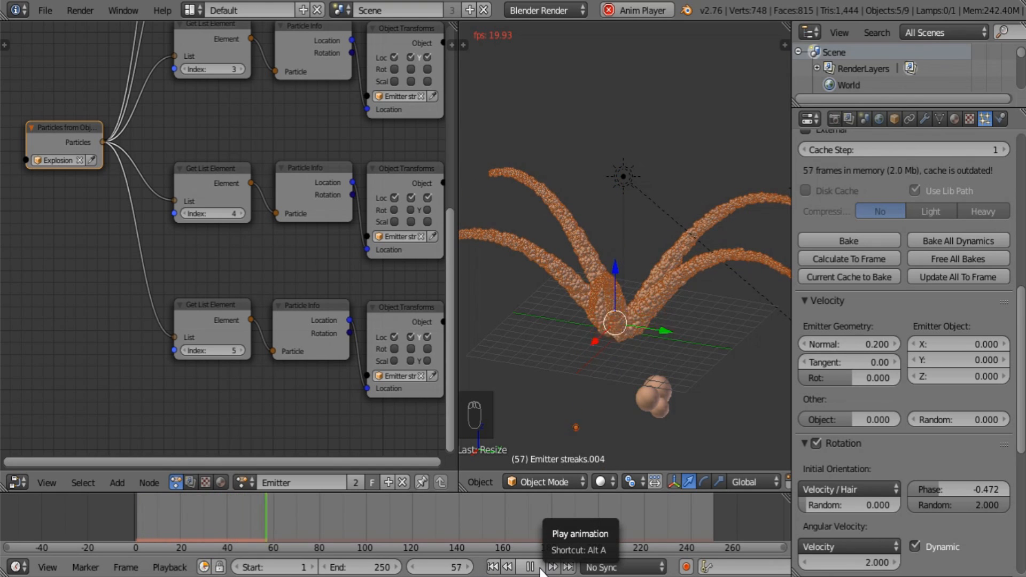
click(539, 568)
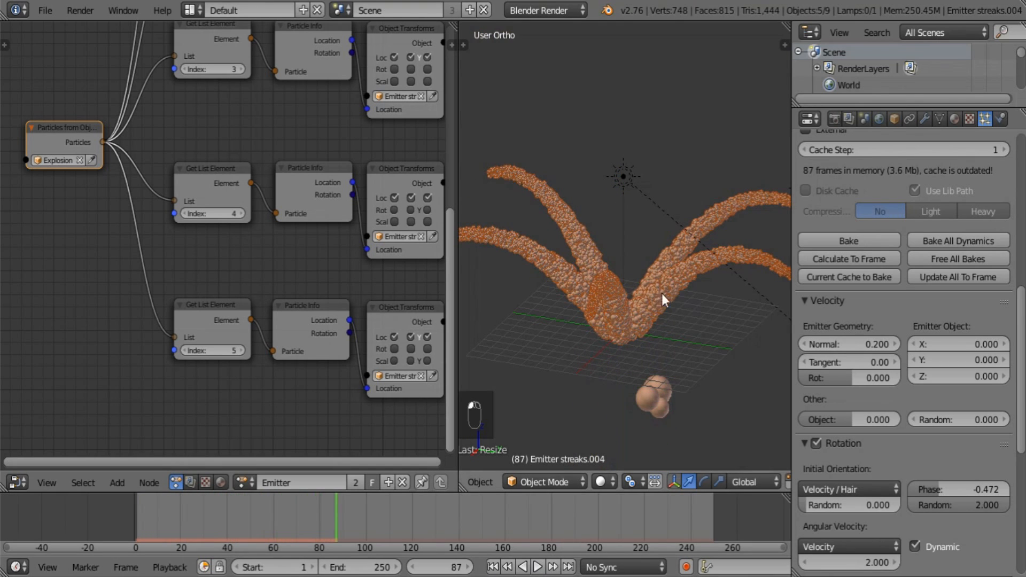
Try the blend texture's black color ramp stop at position 0.451 and replay the animation from the first frame
middle_drag(662, 293, 691, 295)
shift+middle_drag(730, 336, 579, 341)
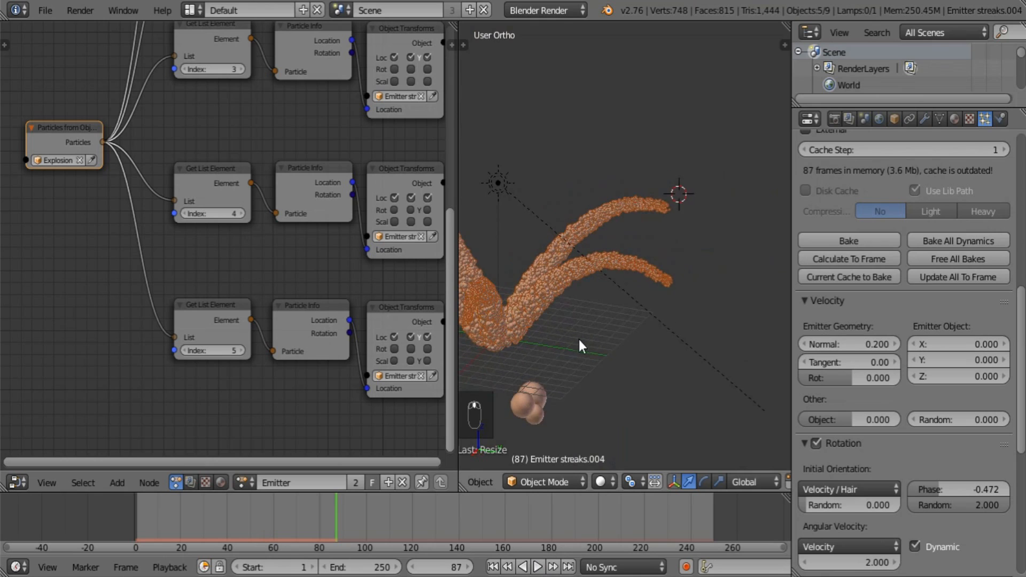
scroll(628, 347, up, 5)
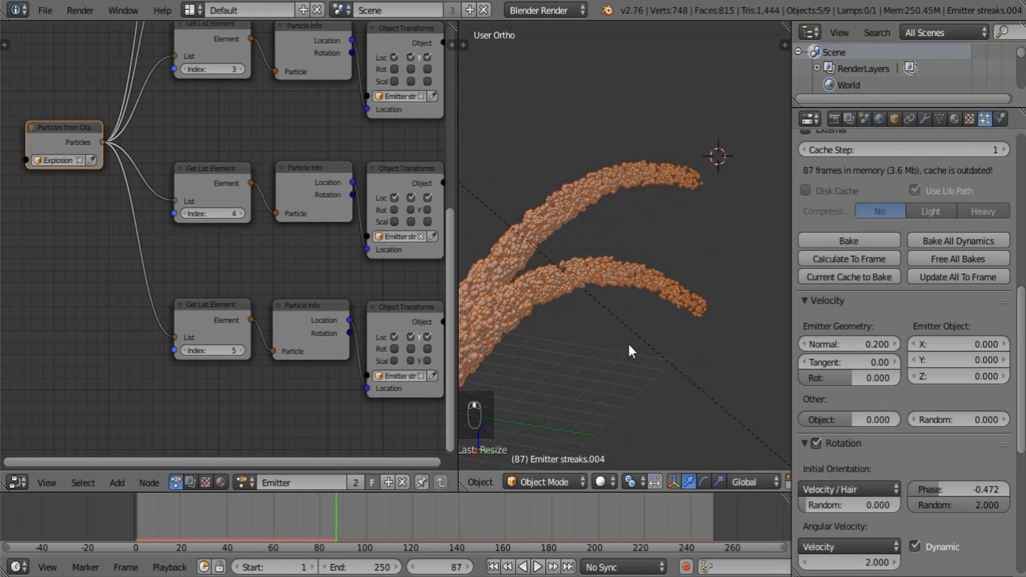
click(969, 119)
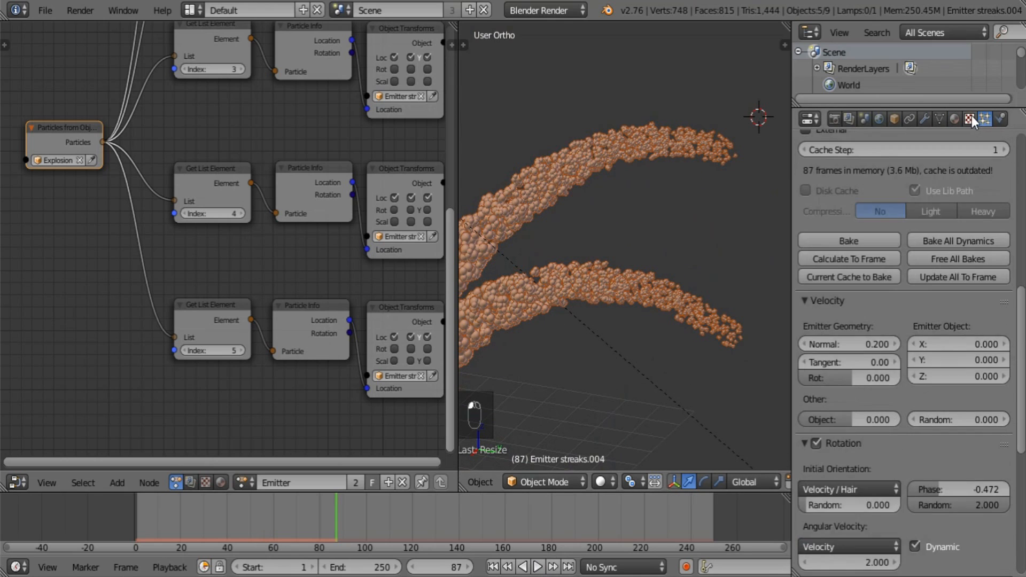
click(970, 118)
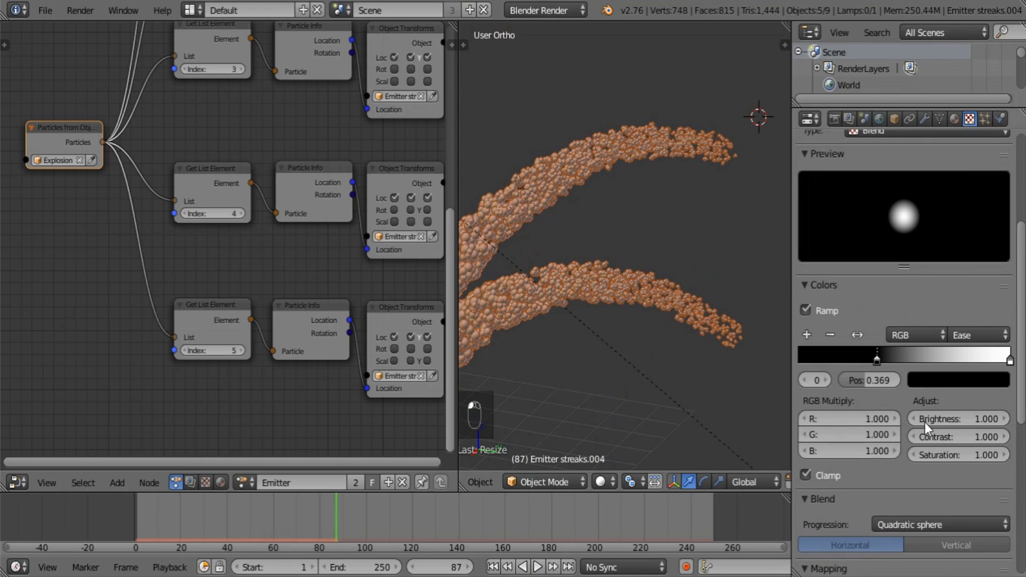
drag(877, 349, 893, 358)
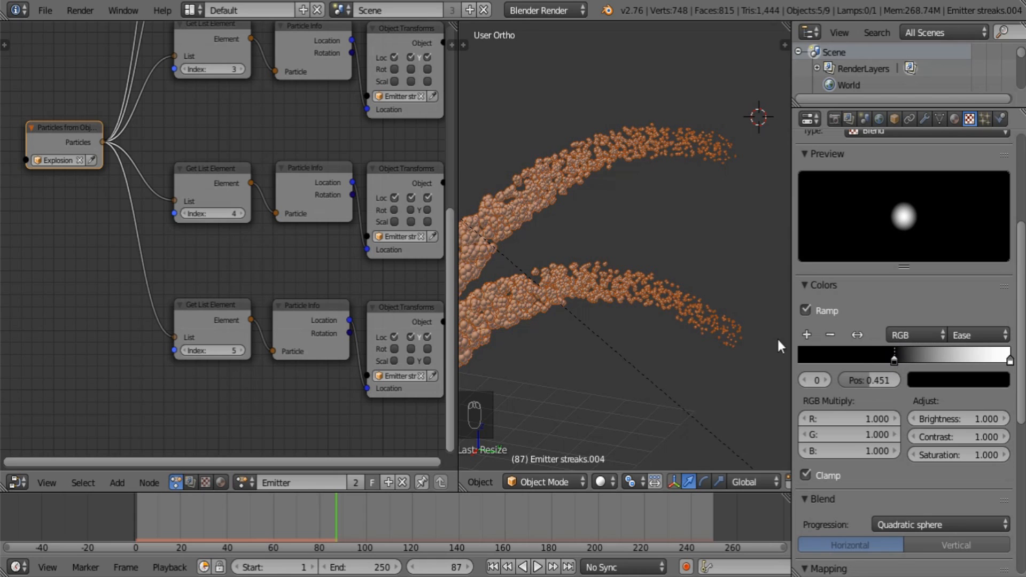
scroll(694, 364, down, 4)
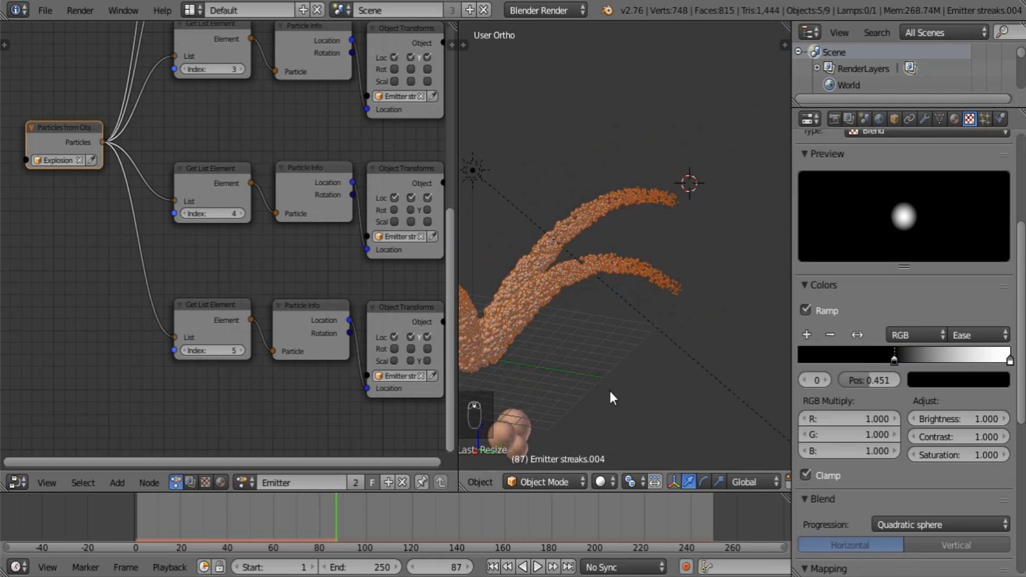
click(493, 567)
click(538, 568)
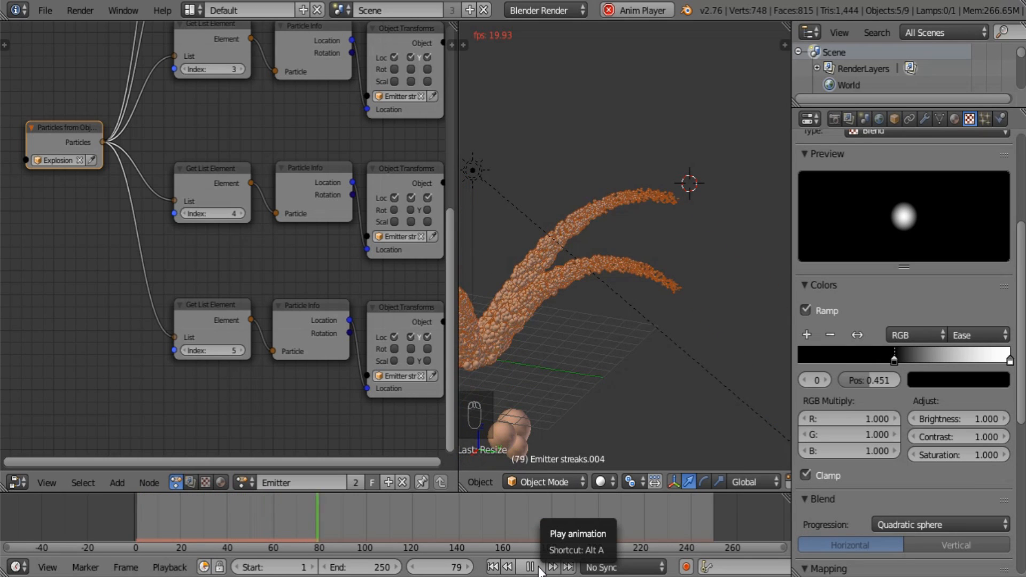
click(531, 568)
Try the black color ramp stop at position 0.468 and replay the animation from the first frame
drag(896, 359, 894, 362)
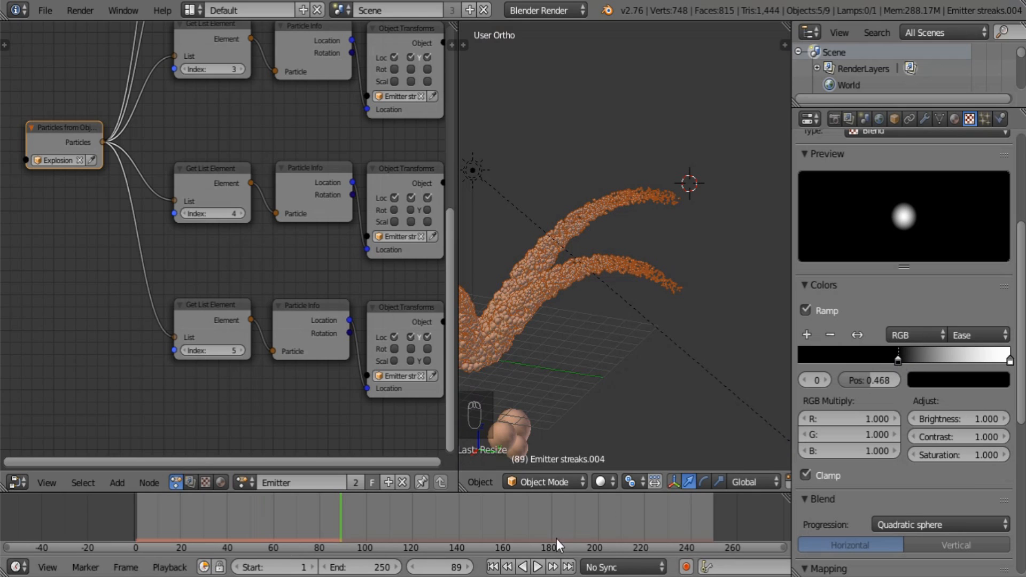
click(499, 568)
click(537, 568)
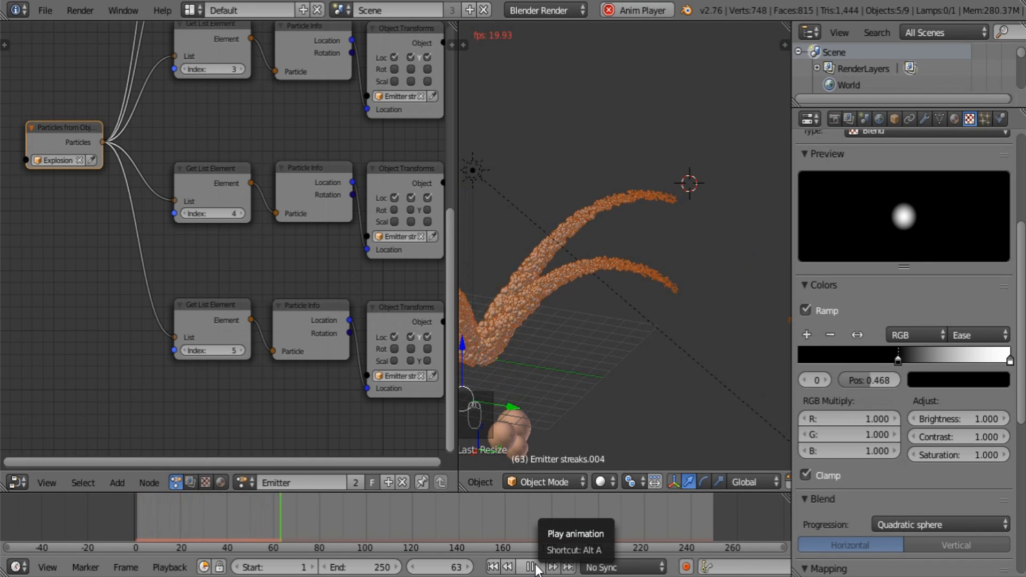
click(536, 568)
Move the black color ramp stop to position 0.497 and replay the animation from the first frame
drag(898, 359, 905, 360)
click(493, 568)
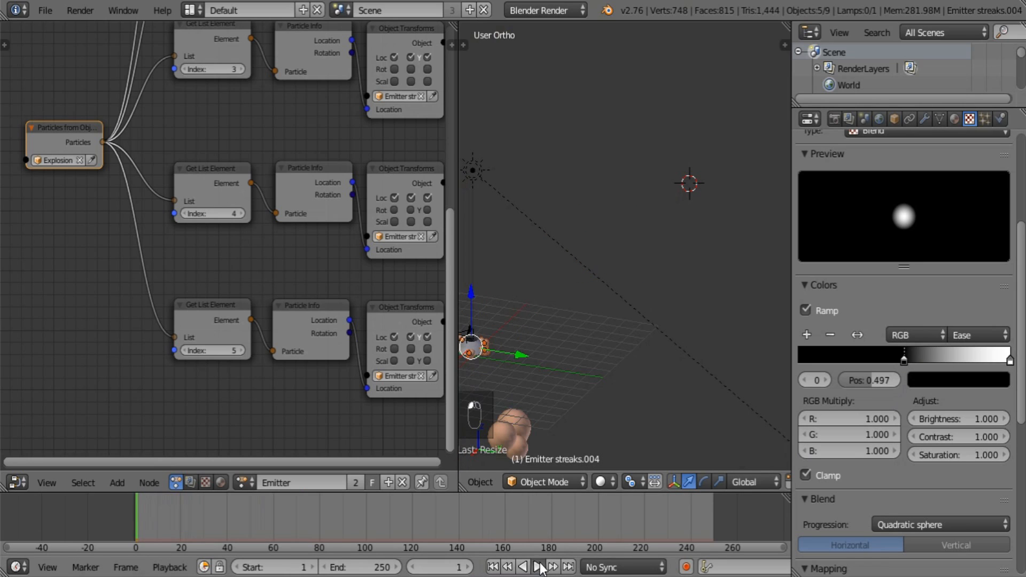
click(538, 568)
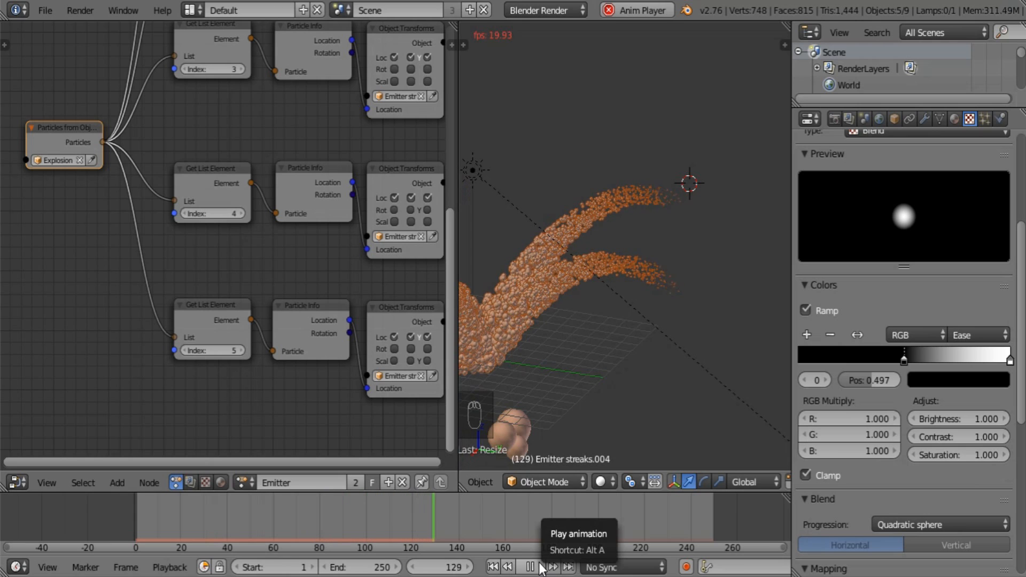
Move the blend texture's black color ramp stop to position 0.475 and replay the animation from the first frame
click(539, 568)
mouse_move(618, 326)
middle_down()
mouse_move(706, 350)
mouse_move(582, 345)
mouse_move(550, 439)
middle_up()
click(536, 567)
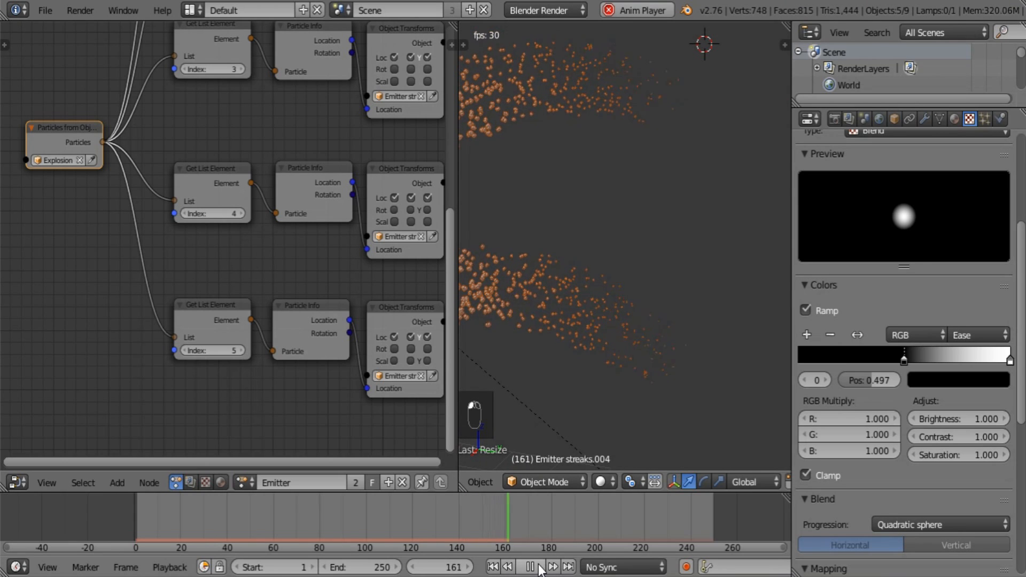
click(537, 568)
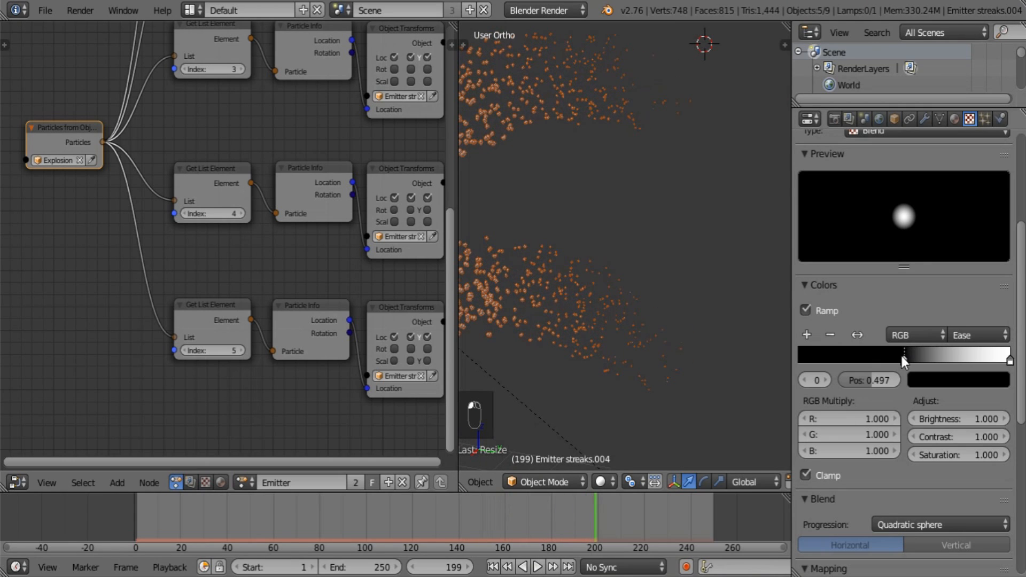
click(508, 569)
click(538, 568)
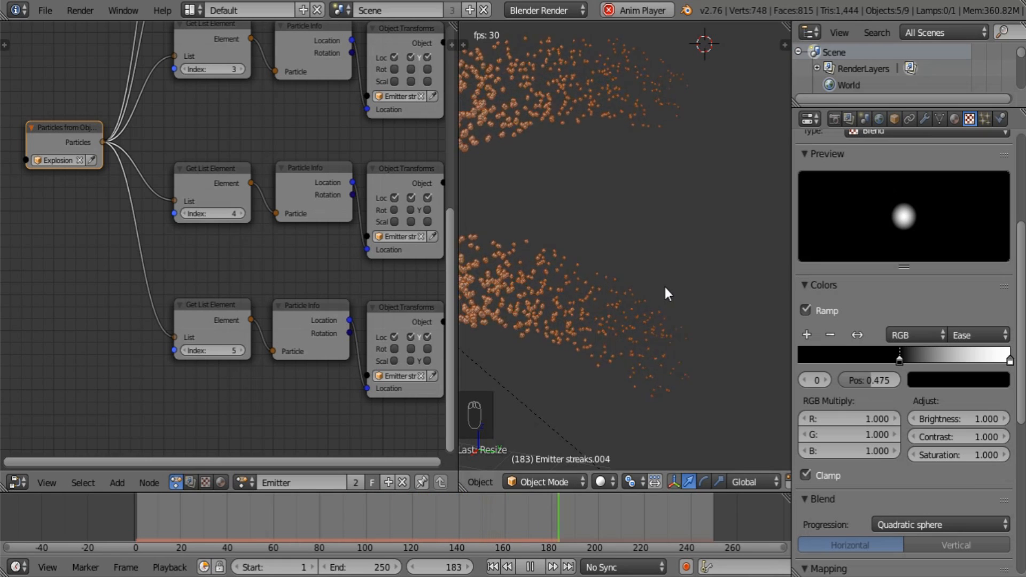
scroll(665, 287, down, 6)
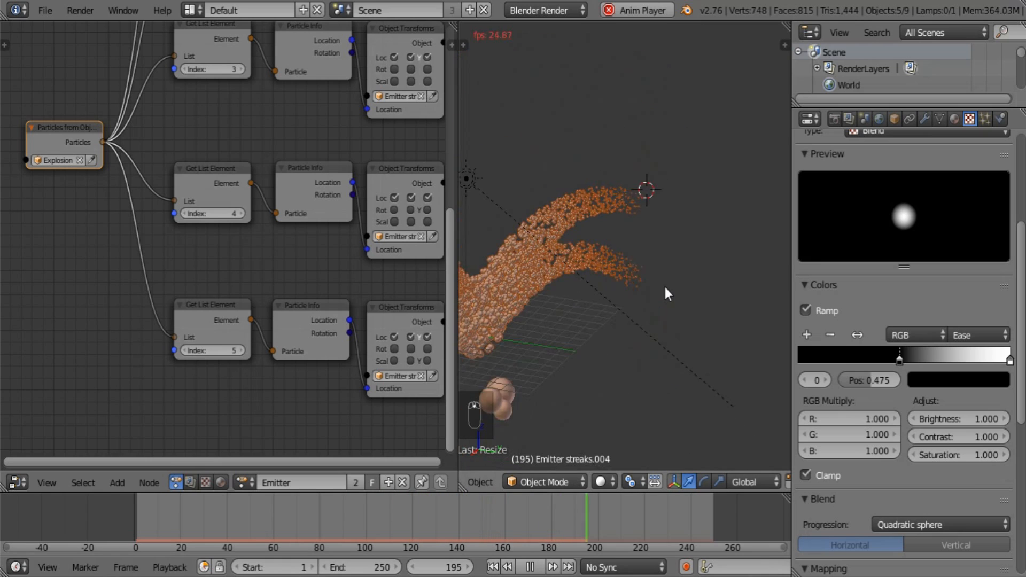
click(531, 568)
Add a UV sphere mesh to the scene at the 3D cursor
middle_drag(568, 309, 499, 330)
shift+middle_drag(499, 331, 600, 331)
middle_drag(588, 332, 551, 359)
scroll(624, 363, up, 4)
middle_drag(624, 364, 652, 342)
key(shift+a)
mouse_move(649, 191)
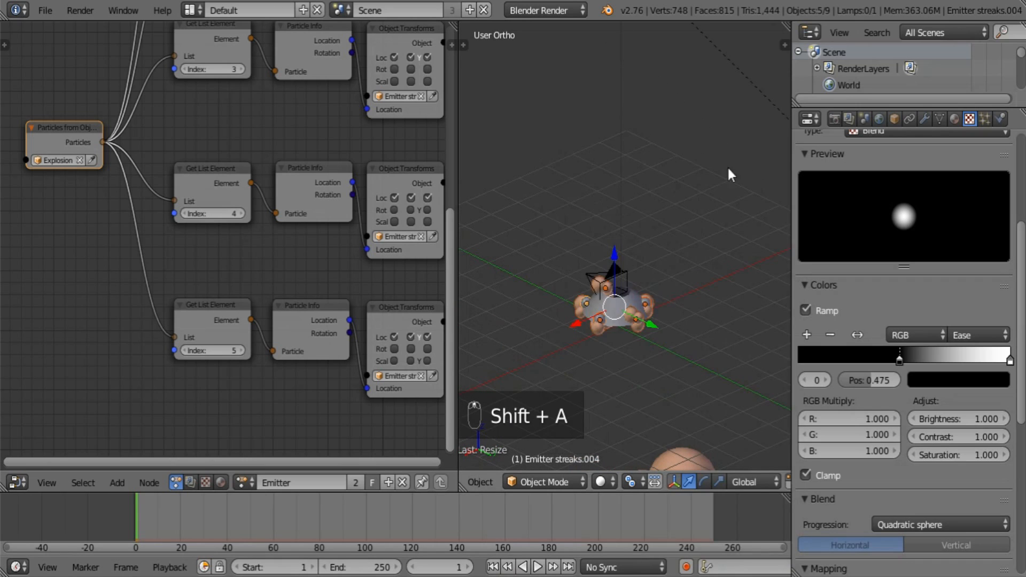
key(shift+a)
mouse_move(611, 198)
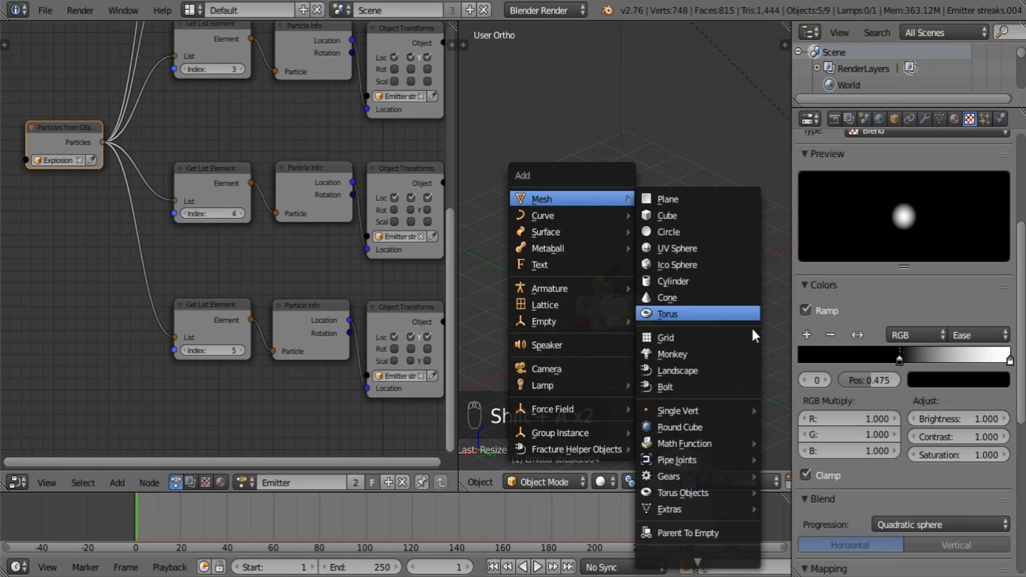
key(shift+a)
mouse_move(649, 250)
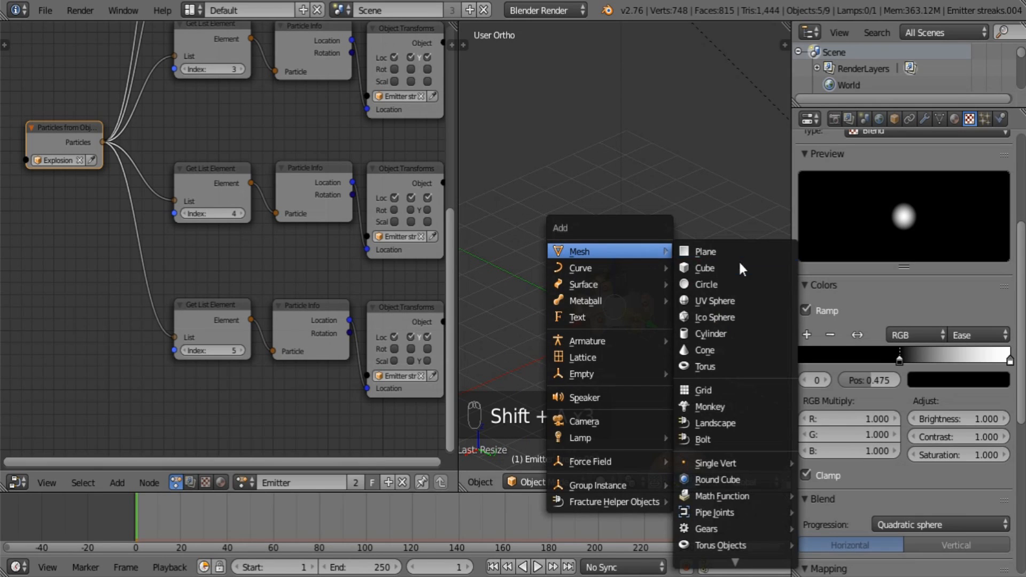
click(731, 303)
Set the new sphere's location to 0 on the X, Y and Z axes
middle_drag(590, 307, 671, 288)
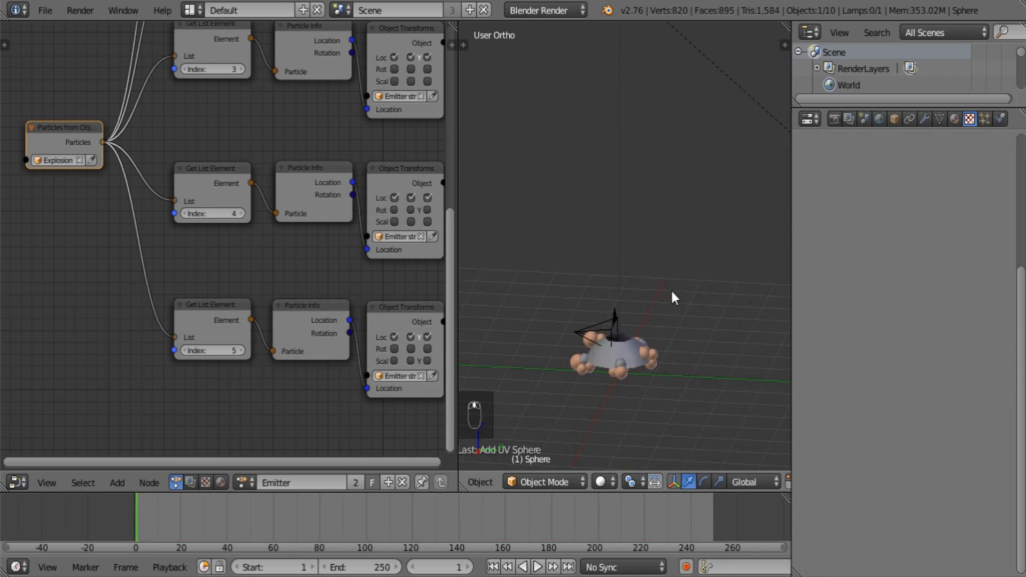
scroll(708, 337, down, 7)
shift+middle_drag(688, 243, 588, 348)
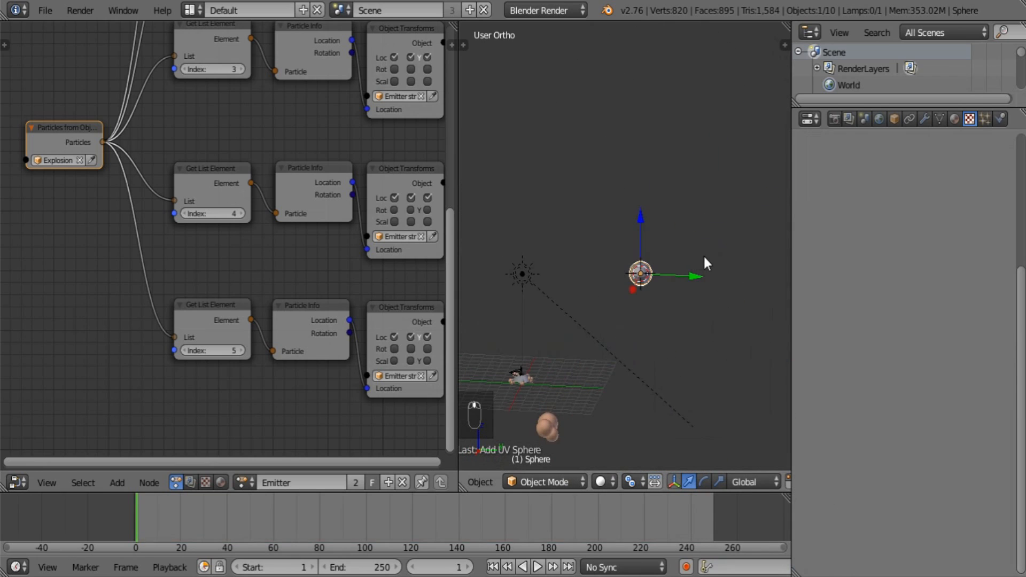
key(n)
scroll(713, 241, up, 15)
scroll(713, 236, up, 3)
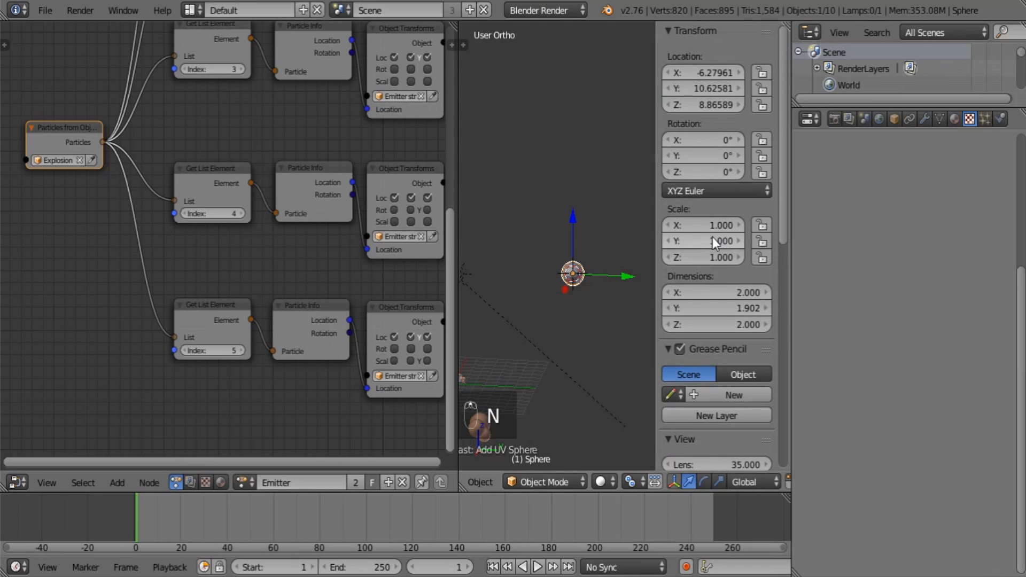
click(696, 66)
text(0)
key(Tab)
text(0)
key(Return)
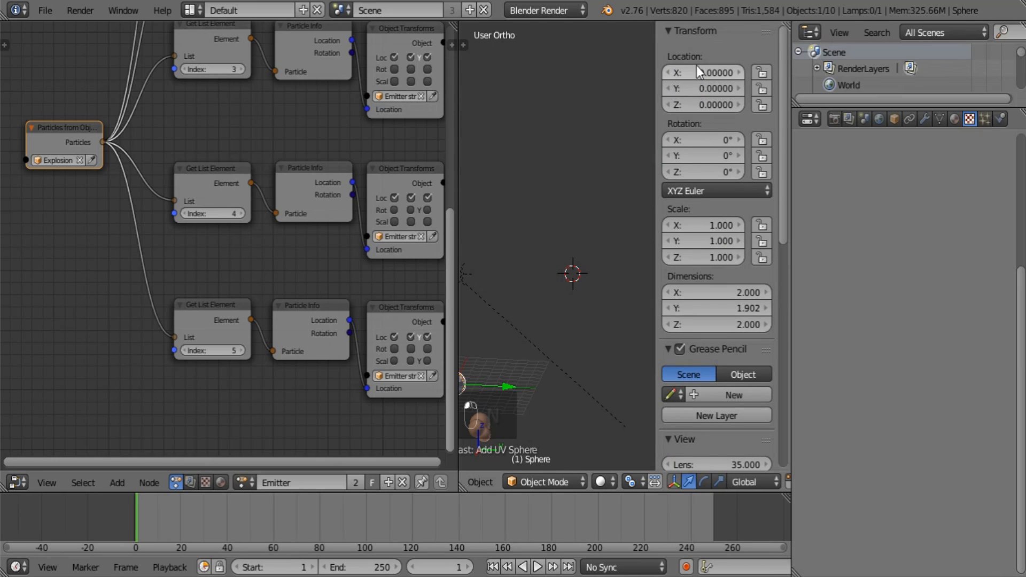
key(n)
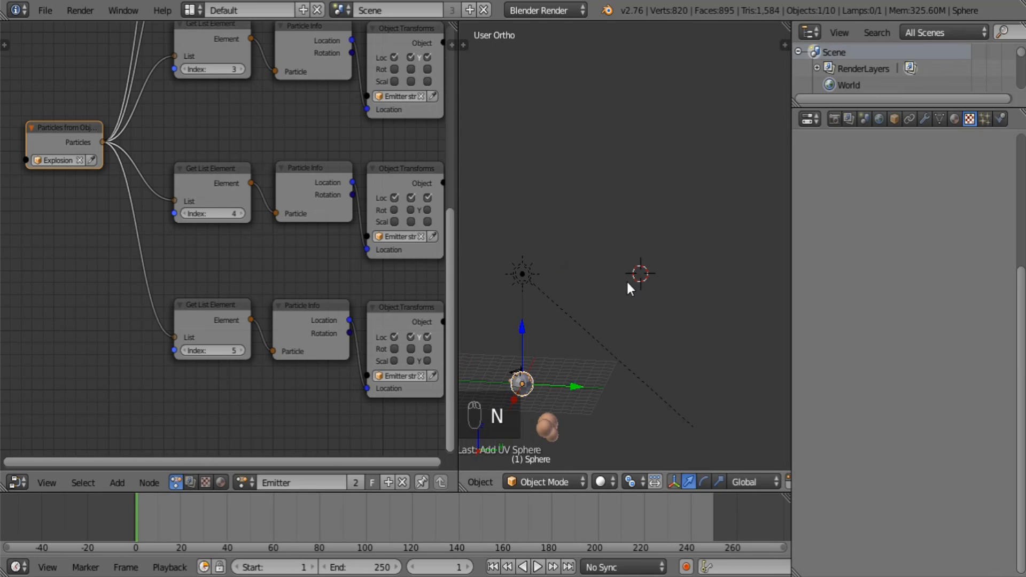
Show the UV sphere's creation settings and raise its segments to 14
scroll(626, 281, up, 4)
shift+middle_drag(586, 301, 615, 71)
shift+middle_drag(544, 304, 613, 289)
scroll(551, 267, up, 3)
key(t)
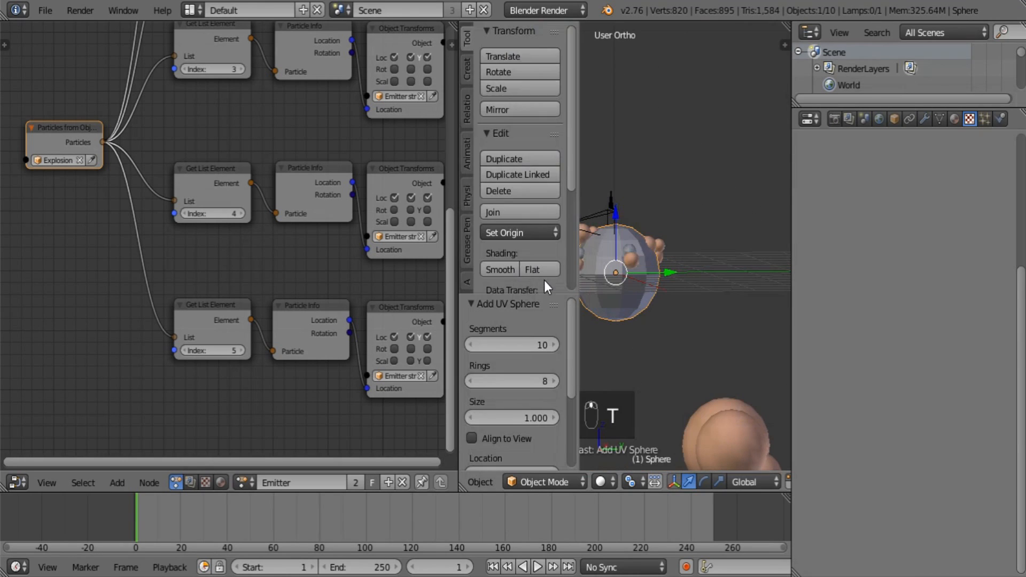
click(553, 345)
click(553, 345)
click(554, 345)
click(553, 344)
Raise the UV sphere's segment count to 21
scroll(706, 229, down, 7)
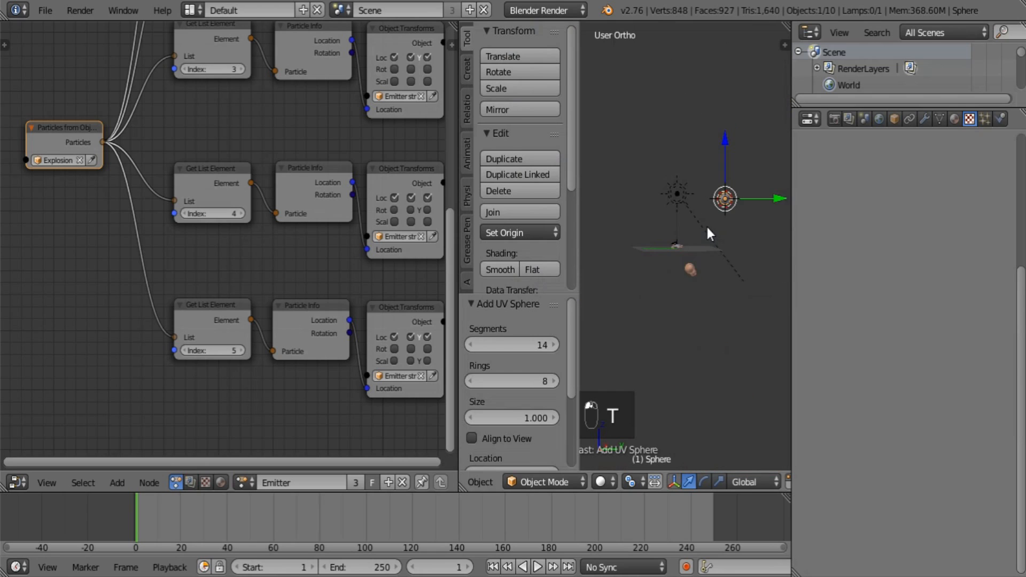
shift+middle_drag(727, 215, 686, 251)
scroll(673, 254, up, 7)
scroll(684, 251, up, 6)
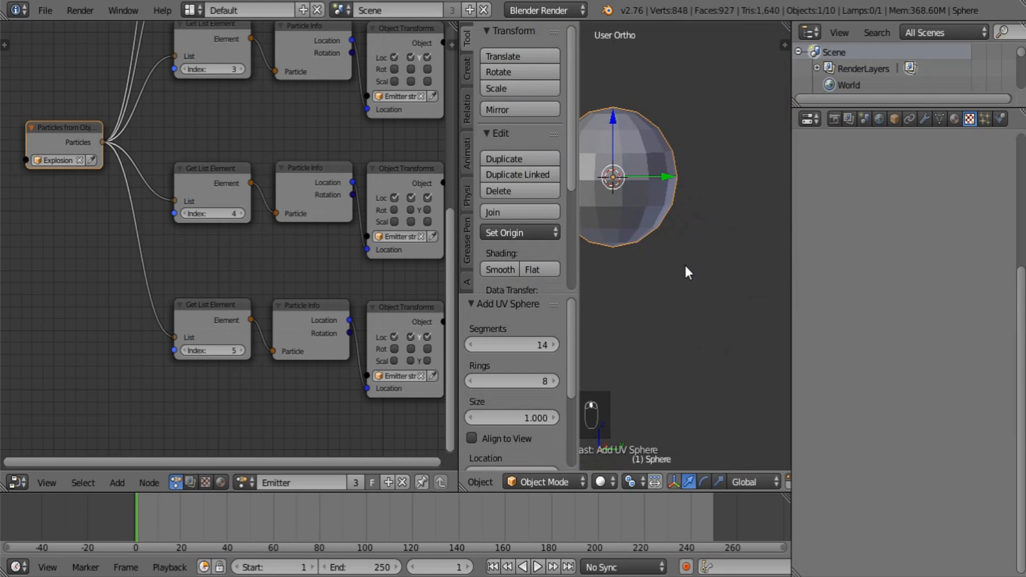
click(553, 345)
click(554, 345)
click(554, 345)
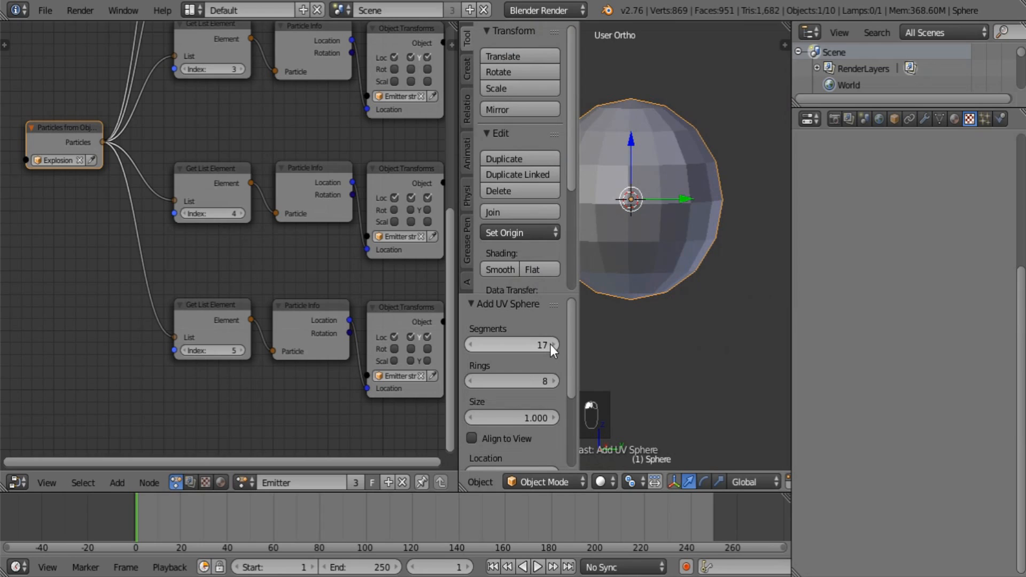
click(554, 345)
click(553, 345)
click(553, 345)
click(553, 345)
Raise the UV sphere's ring count to 16
click(553, 381)
click(554, 381)
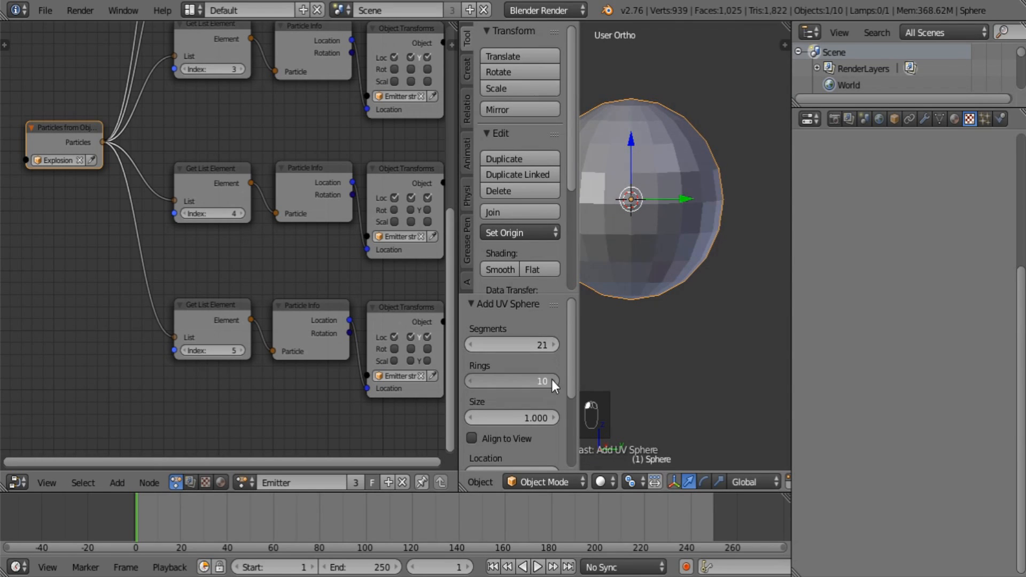
click(553, 381)
click(553, 382)
click(553, 381)
click(553, 381)
click(553, 381)
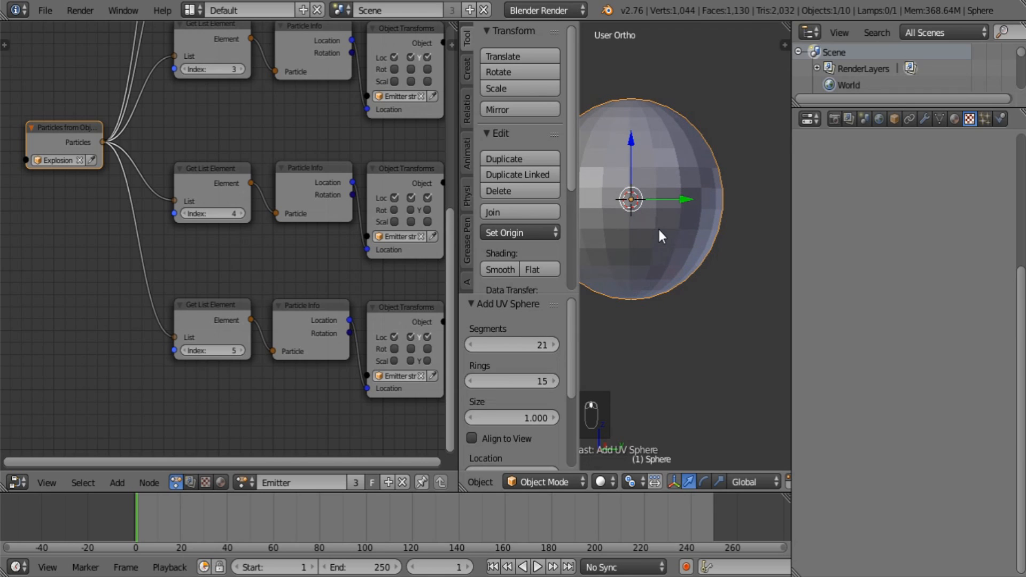
click(553, 381)
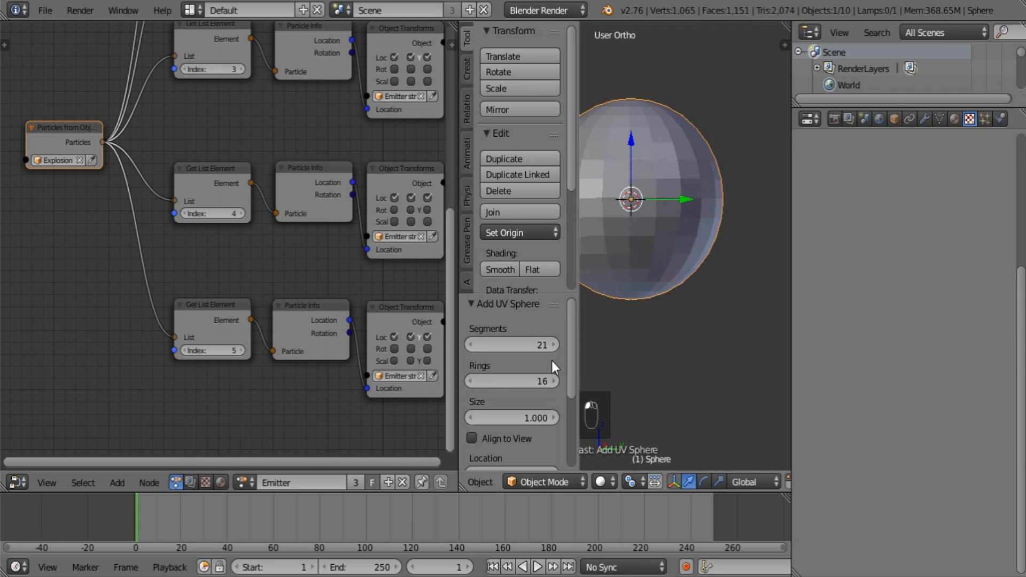
Set the UV sphere's segment count to 32
click(556, 344)
click(556, 344)
click(556, 344)
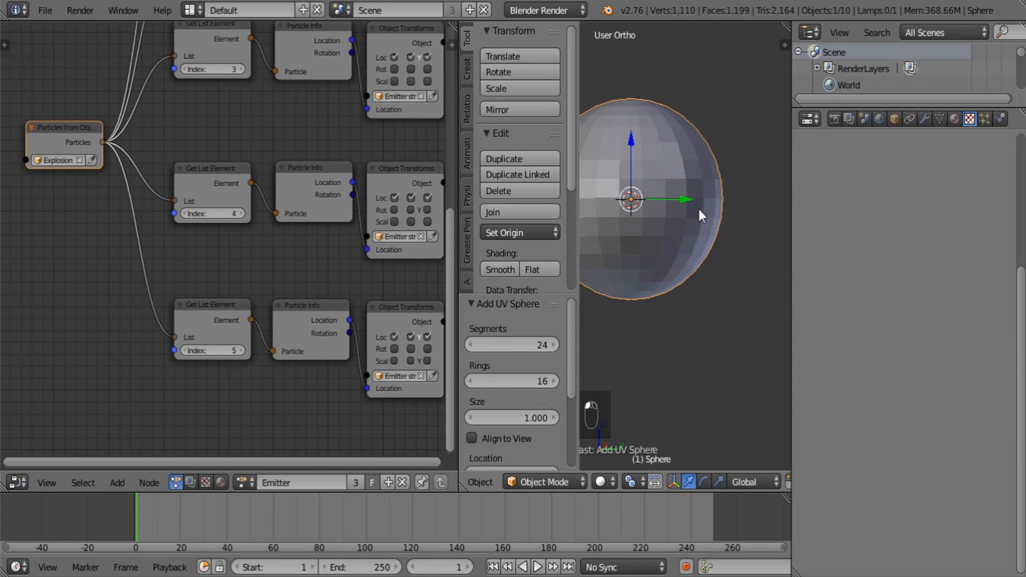
click(511, 345)
text(32)
key(Return)
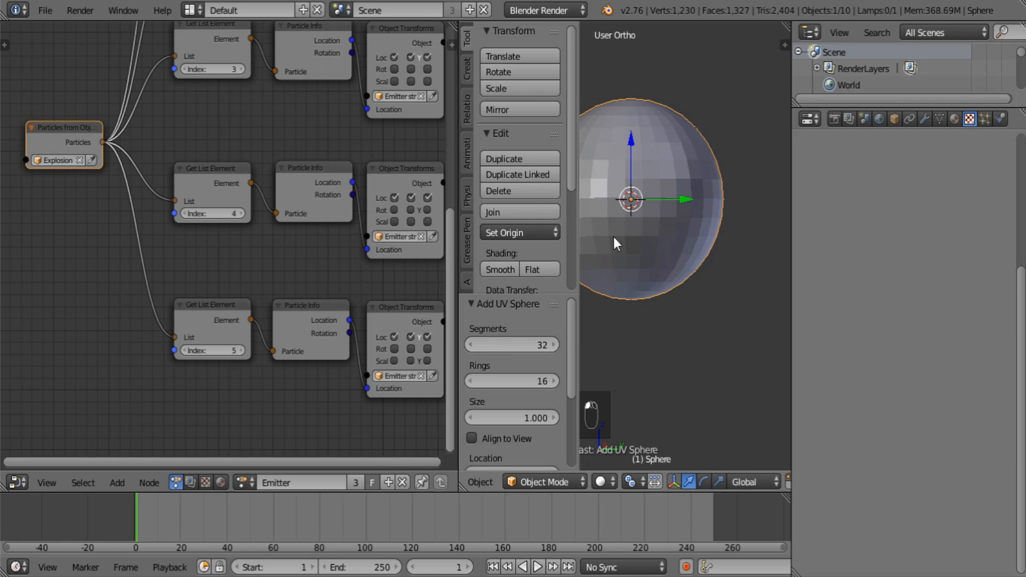
click(634, 140)
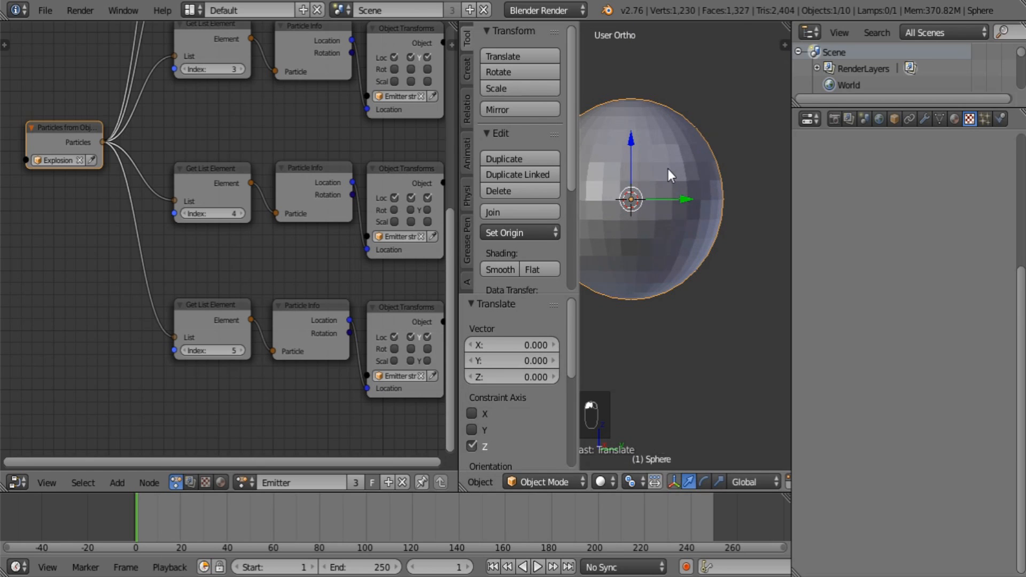
Delete all vertices below the sphere's equator in Edit Mode wireframe view so only the upper dome is left
key(Tab)
key(z)
key(a)
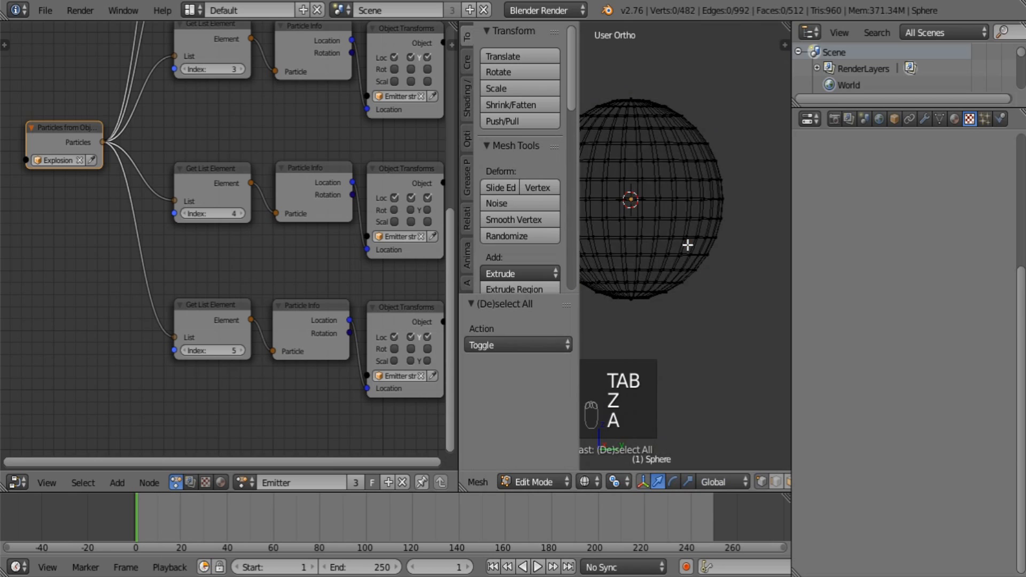
key(c)
drag(722, 236, 570, 236)
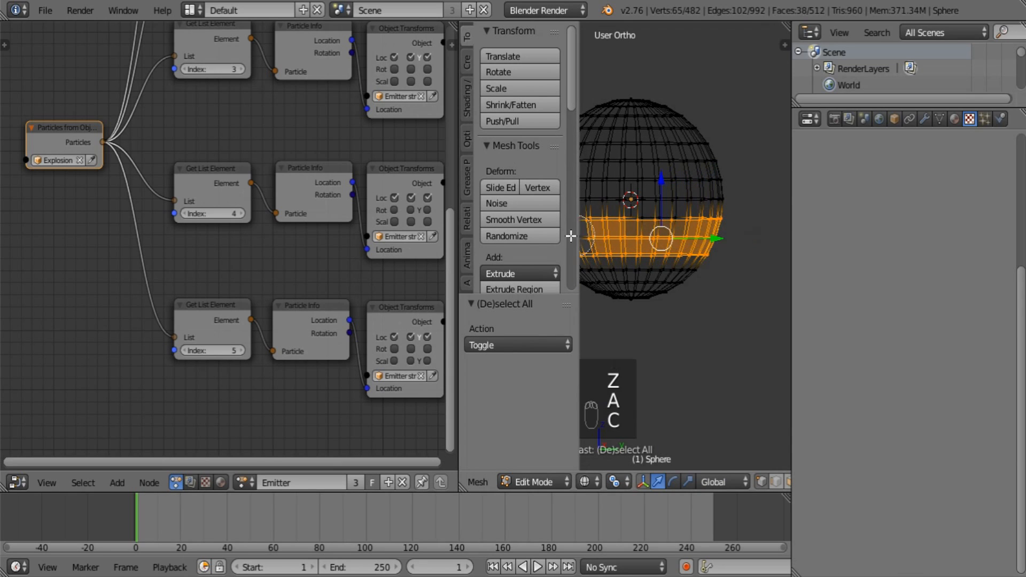
drag(634, 229, 678, 232)
right_click(678, 233)
shift+middle_drag(665, 236, 711, 236)
key(c)
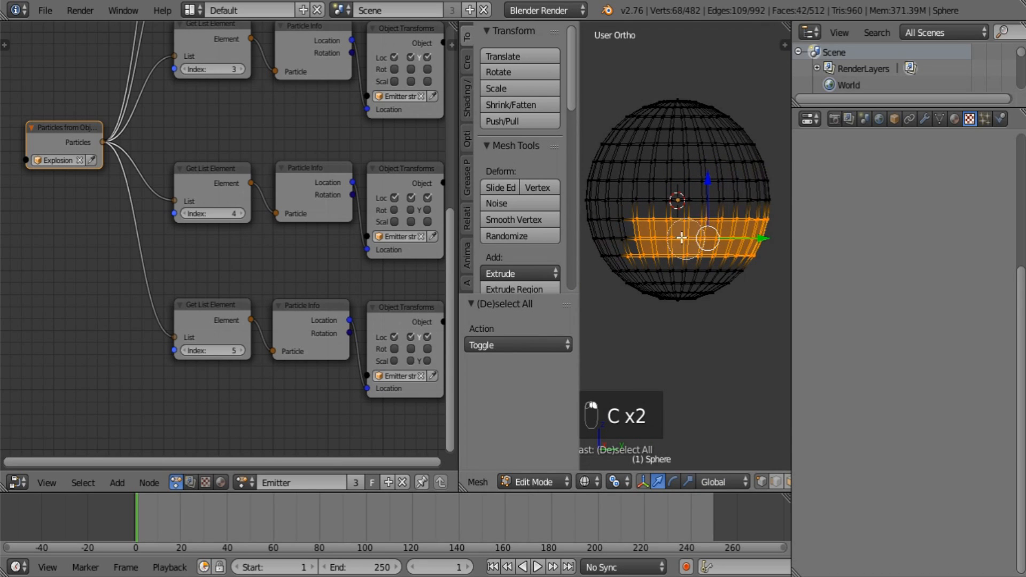
mouse_move(658, 235)
mouse_down()
mouse_move(580, 242)
mouse_move(729, 291)
mouse_move(678, 270)
mouse_up()
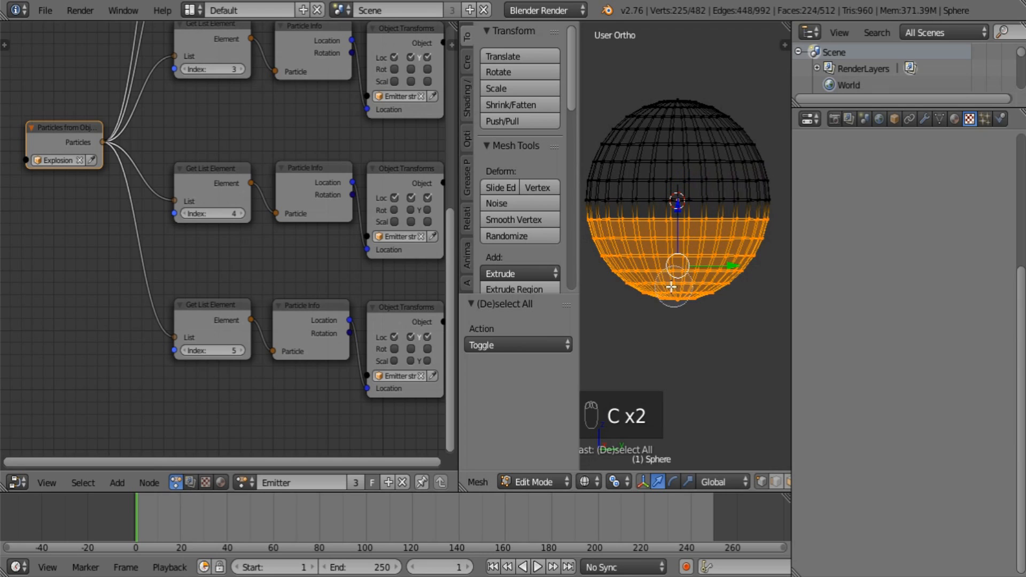
right_click(686, 281)
key(x)
click(691, 284)
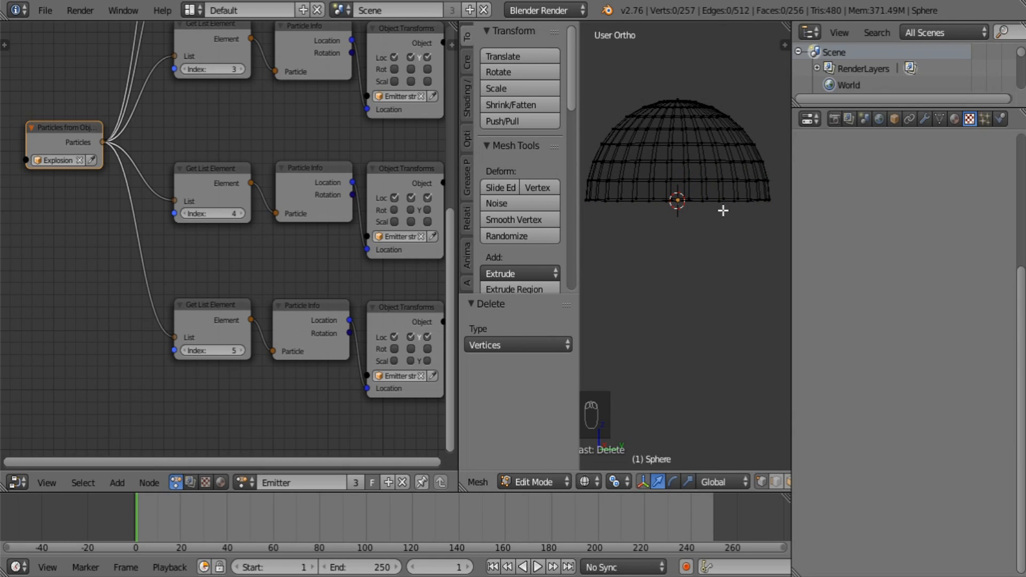
Create a vertex group named Displacement and assign it all of the dome's vertices except the bottom edge loop
click(939, 119)
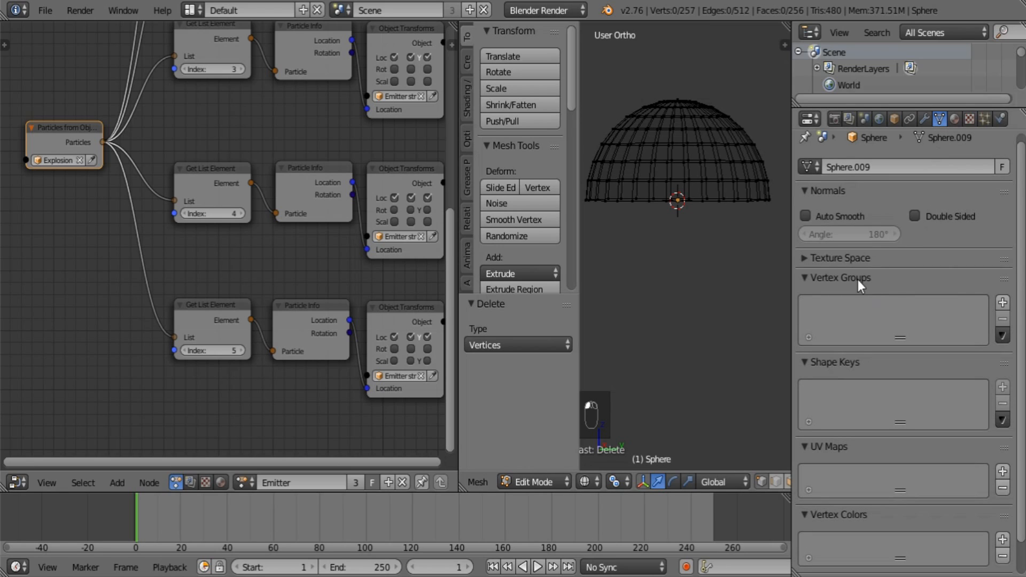
click(1003, 303)
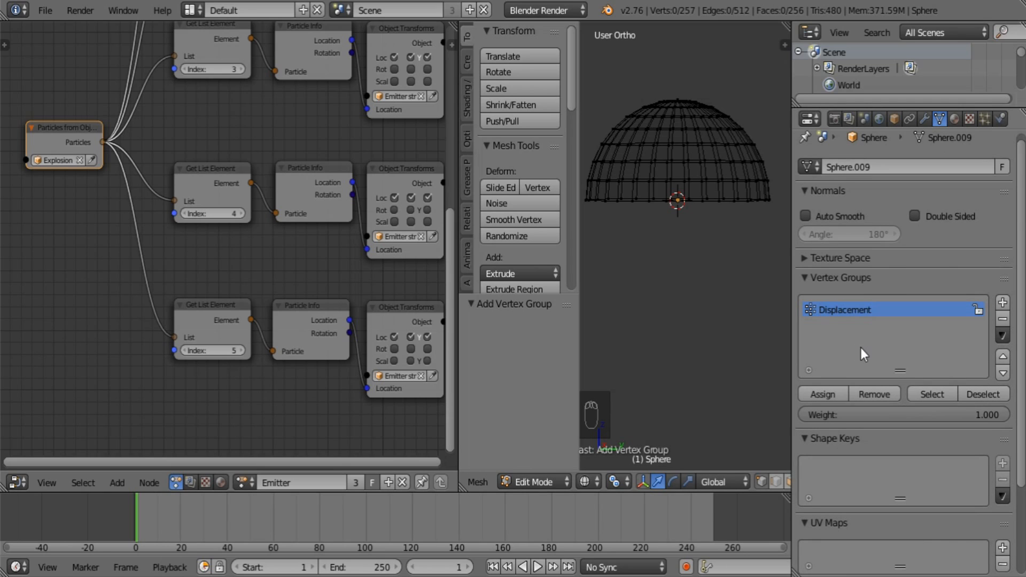
alt+right_click(701, 198)
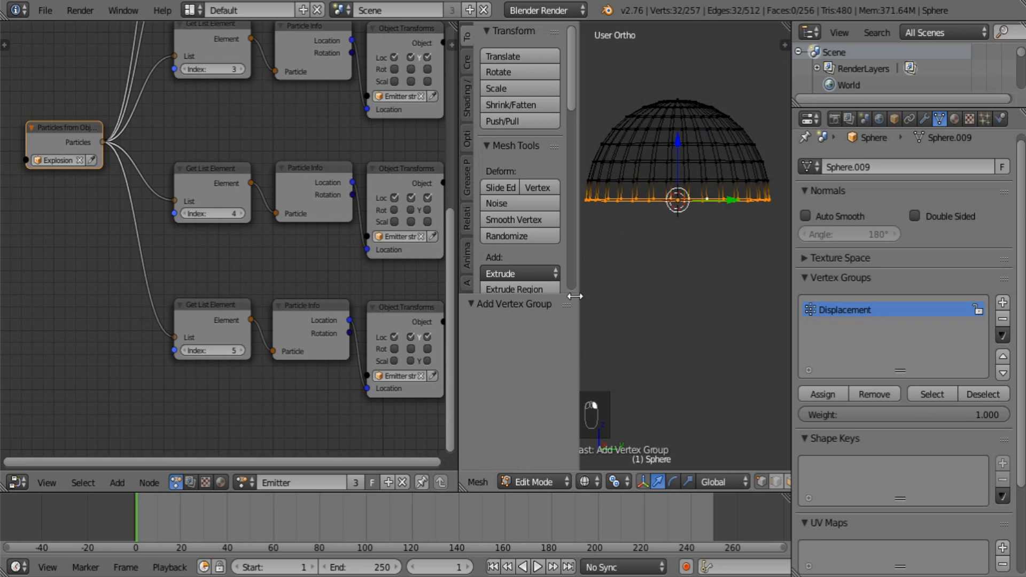
scroll(513, 482, up, 3)
click(527, 482)
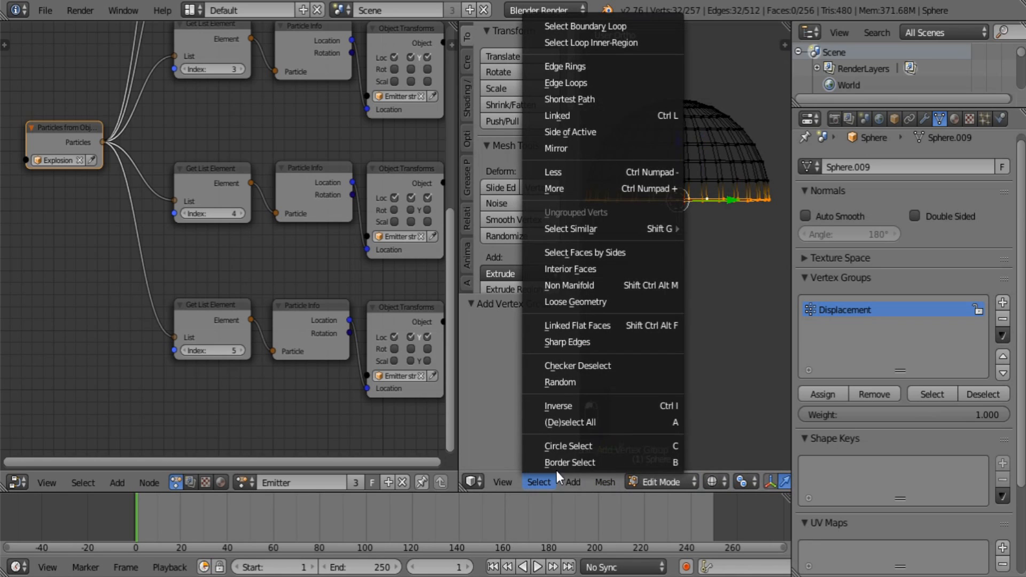
click(580, 407)
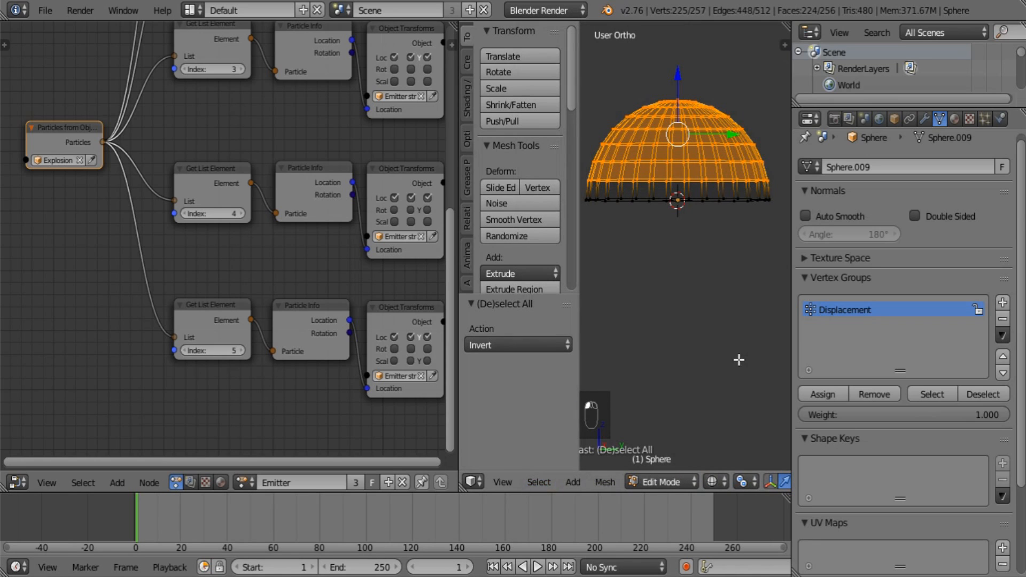
click(824, 394)
key(Tab)
Move the dome straight down along Z by about 7.06 units
scroll(688, 218, down, 3)
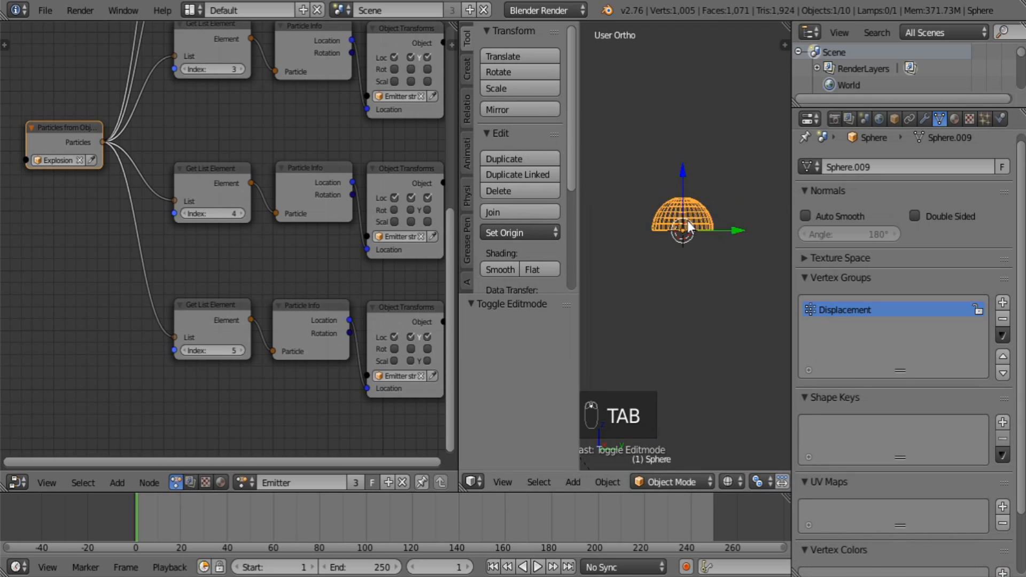
shift+middle_drag(687, 220, 667, 149)
key(g)
key(z)
click(672, 328)
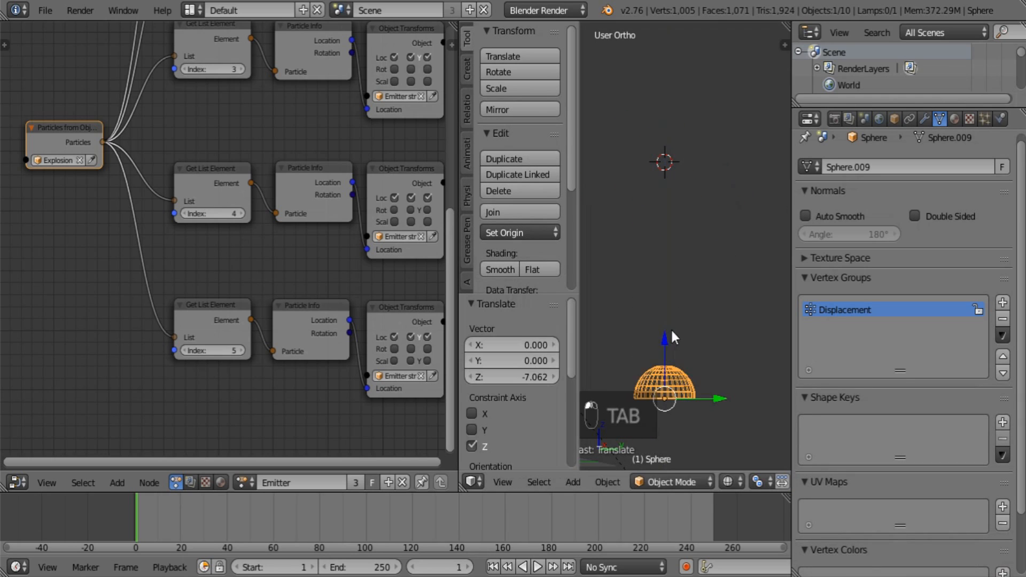
scroll(667, 375, up, 3)
shift+middle_drag(703, 415, 674, 229)
scroll(657, 279, up, 4)
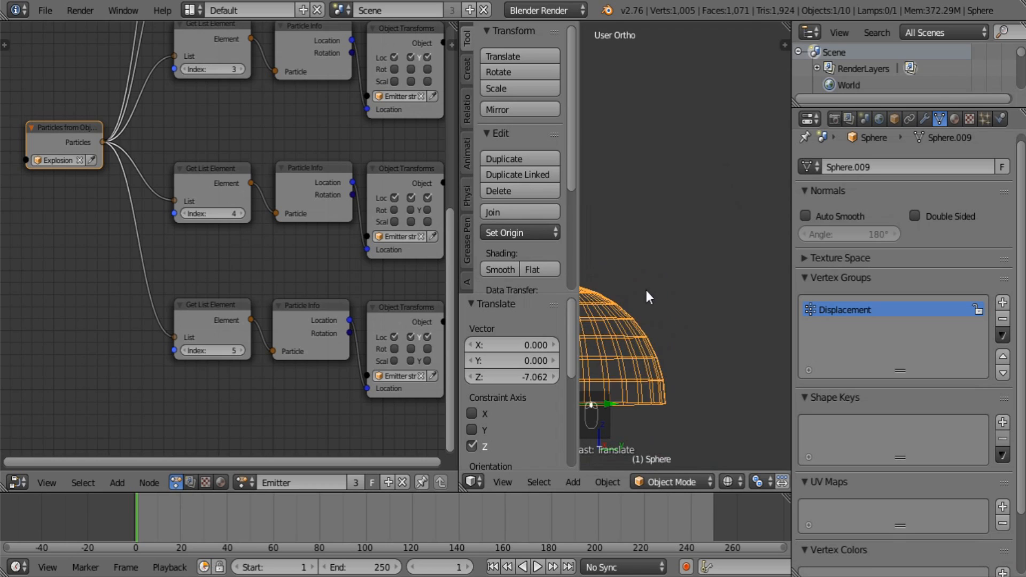
Set the dome's X, Y and Z location to 0 so it sits at the world origin
shift+middle_drag(625, 310, 681, 235)
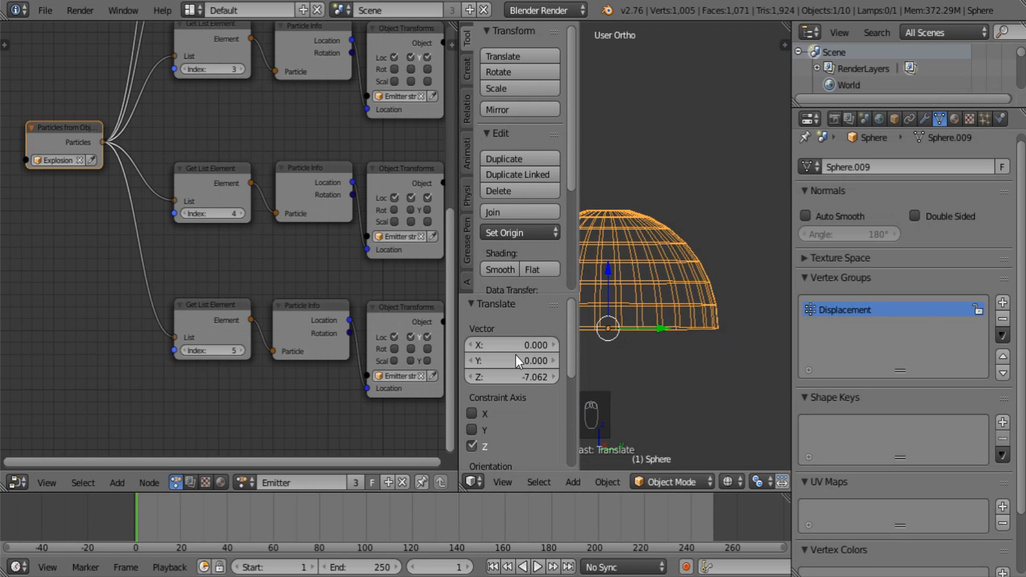
key(n)
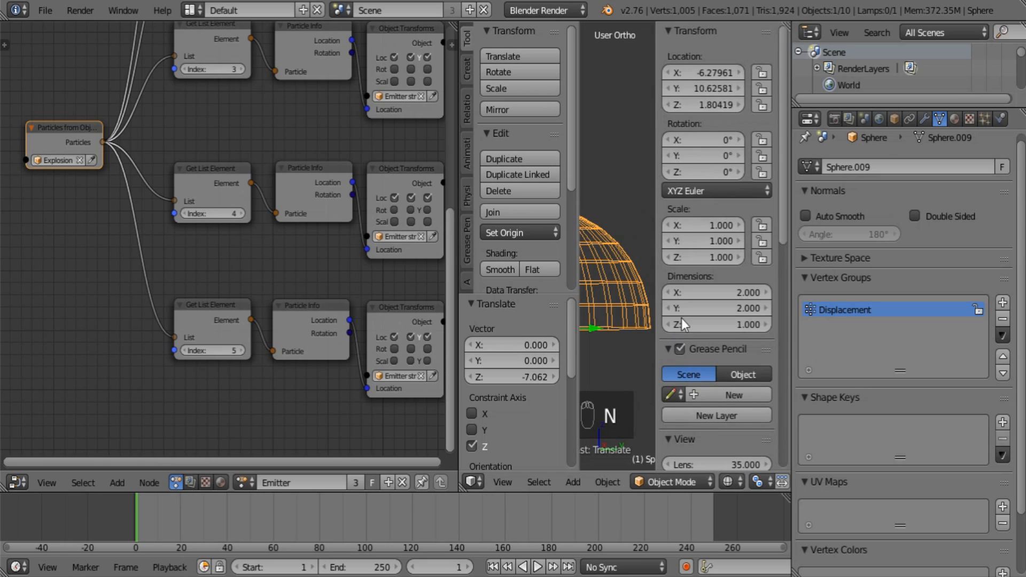
click(705, 74)
text(0)
key(Tab)
text(0)
key(Return)
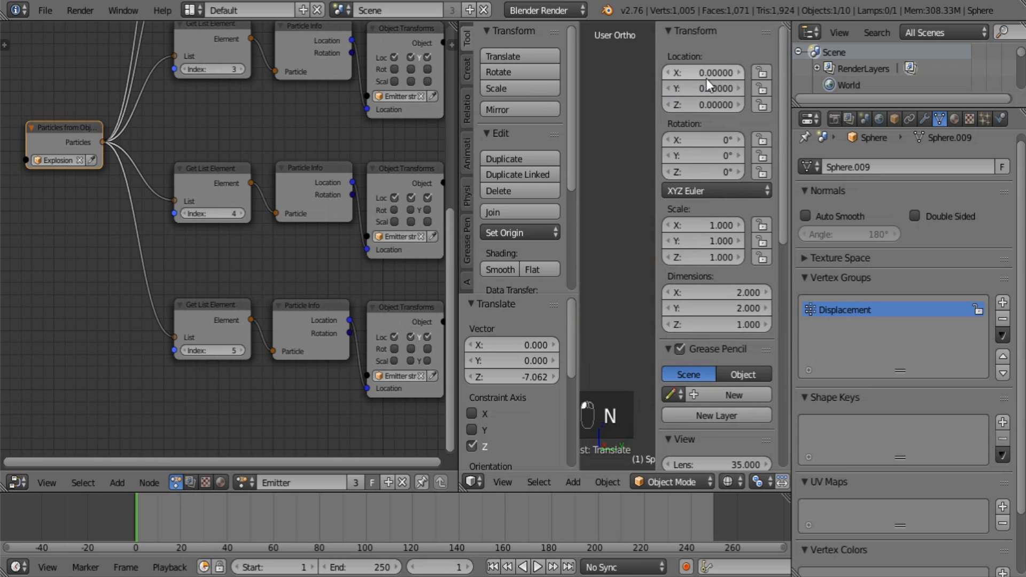
key(n)
Scale the dome up uniformly by about 4.33
scroll(677, 274, down, 8)
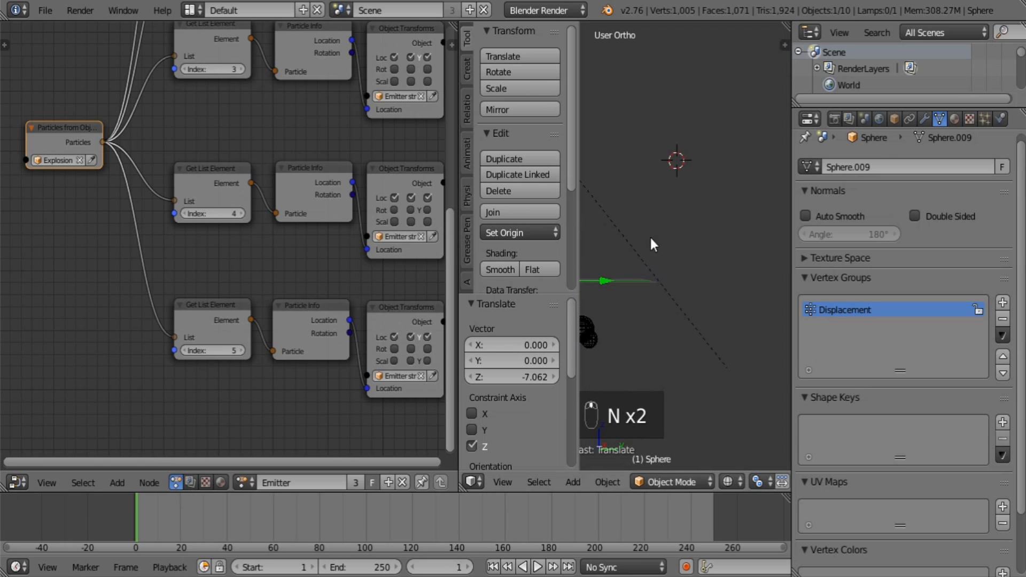
middle_drag(651, 236, 718, 246)
scroll(722, 214, up, 4)
scroll(684, 256, up, 4)
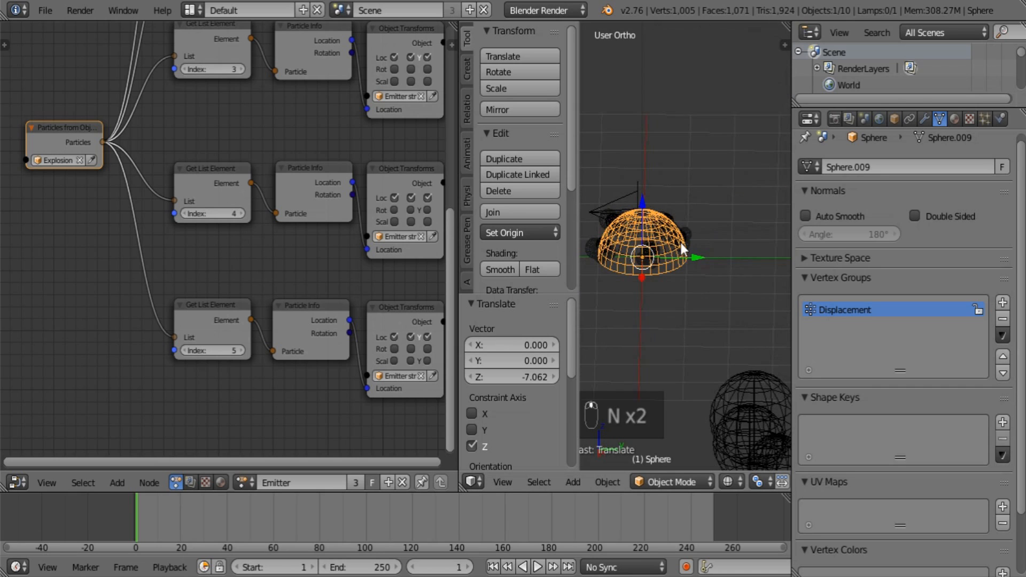
key(s)
click(675, 310)
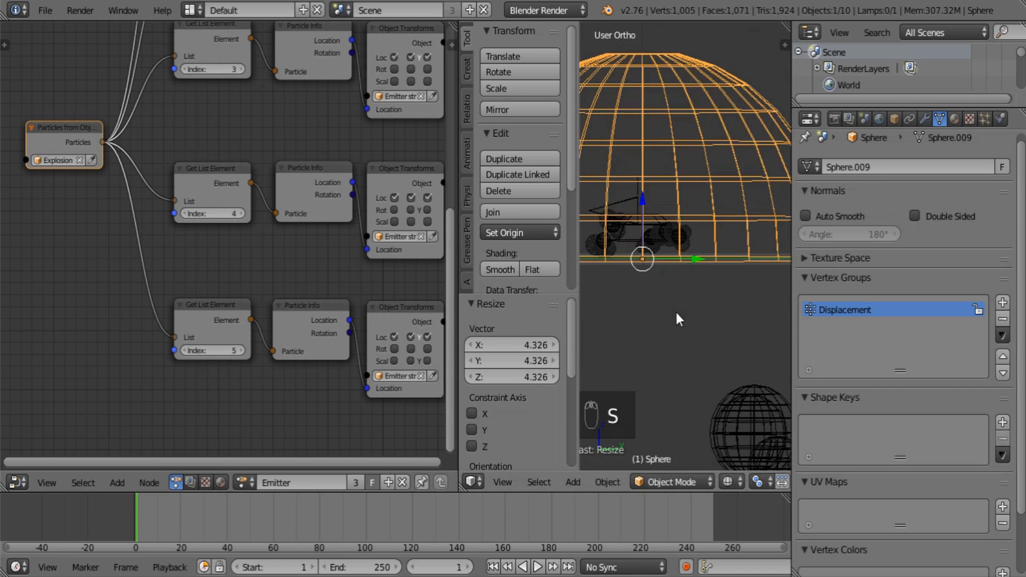
Stretch the dome along Z by about 1.92 and widen it in X and Y by about 1.12
scroll(675, 310, down, 3)
key(s)
key(z)
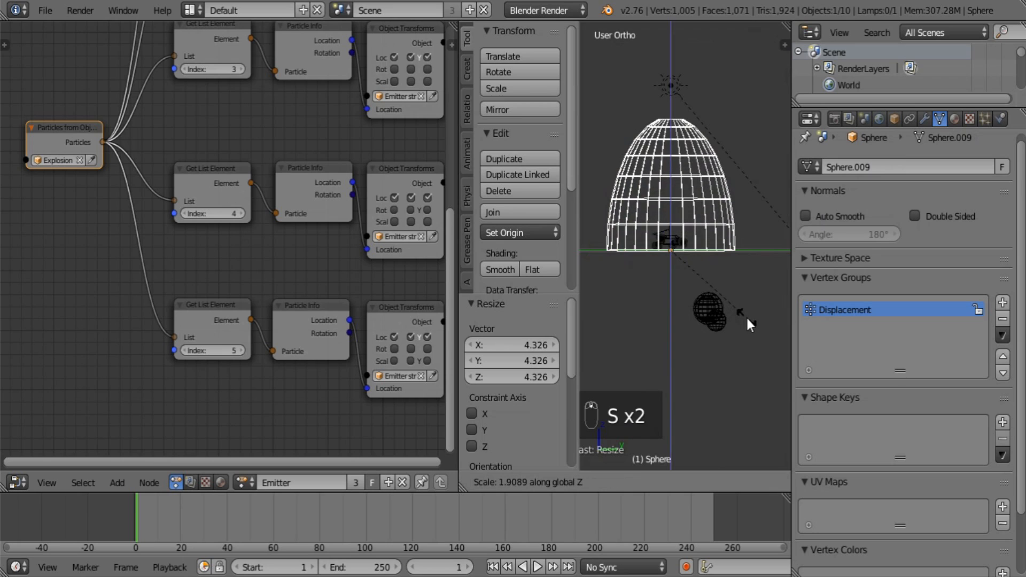
click(747, 318)
key(s)
key(shift+z)
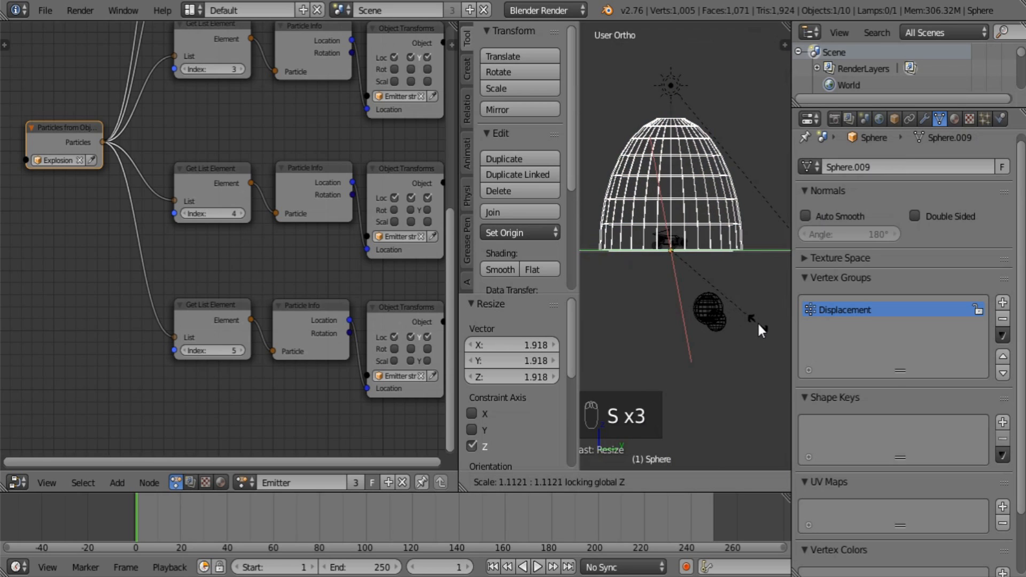
click(758, 322)
Add a particle system to the dome and rename the object Cloud base
click(983, 118)
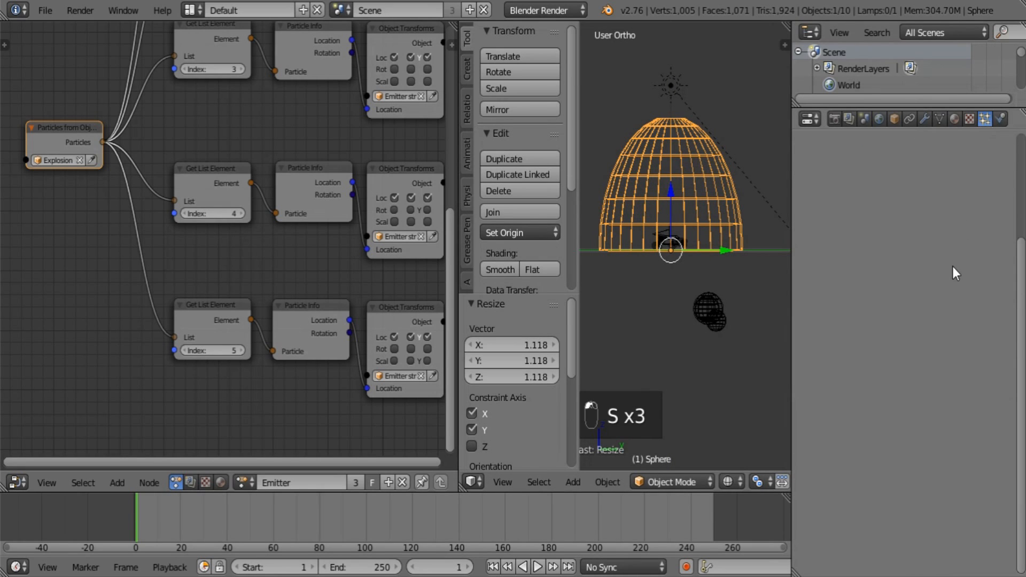
click(895, 229)
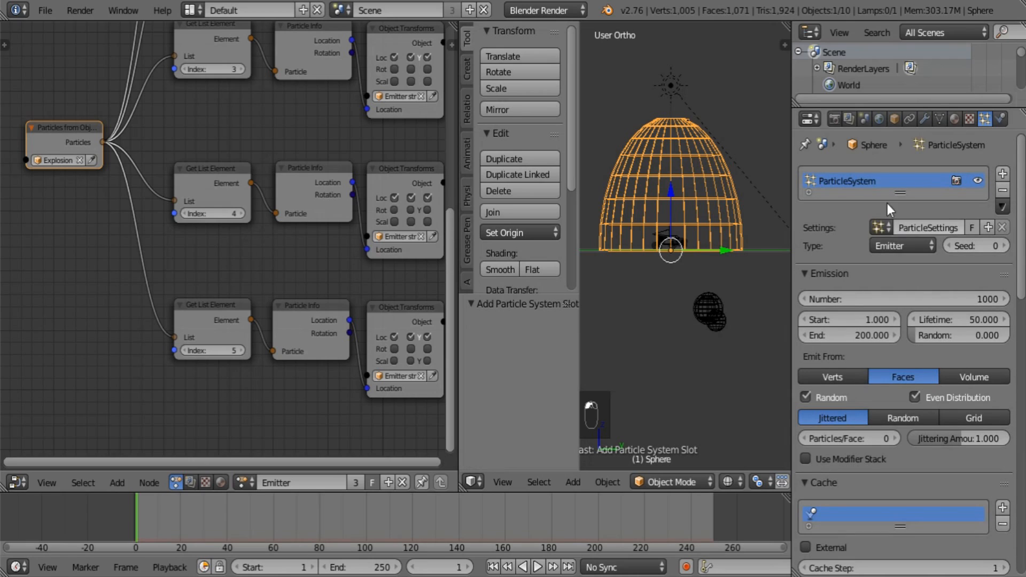
click(892, 119)
click(879, 173)
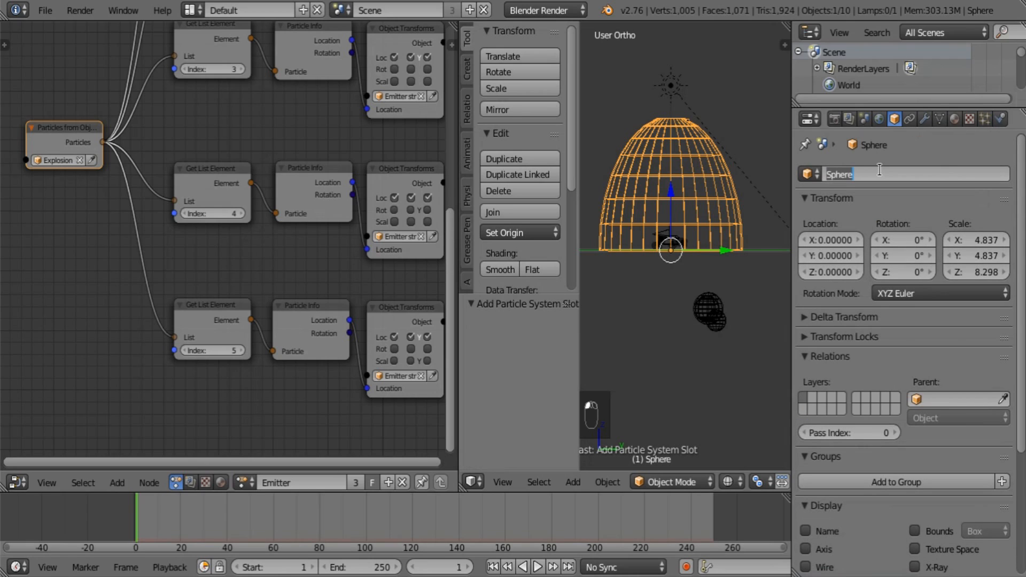
text(Cloud base)
key(Return)
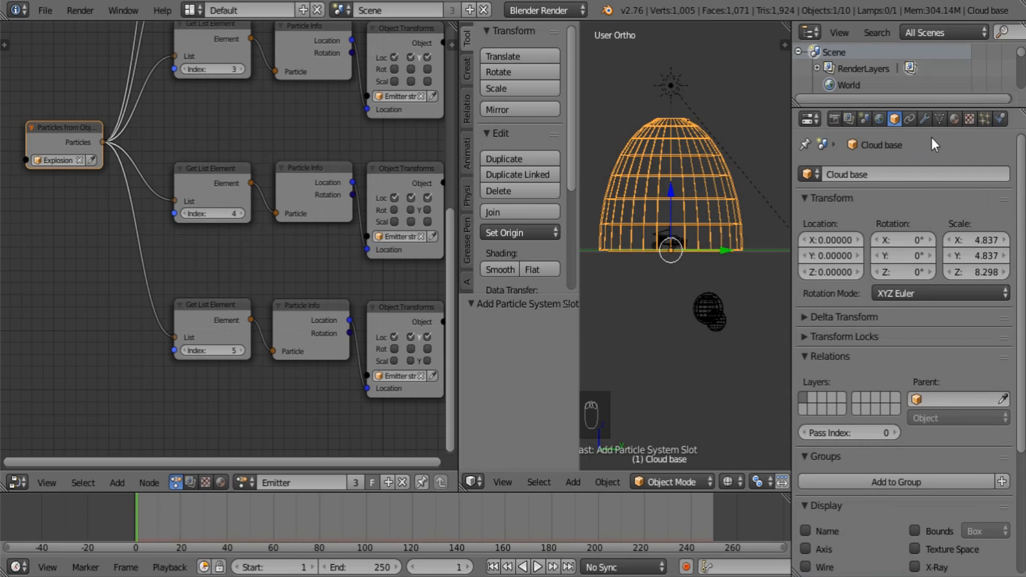
Rename both the particle system and its settings to Cloud
click(985, 118)
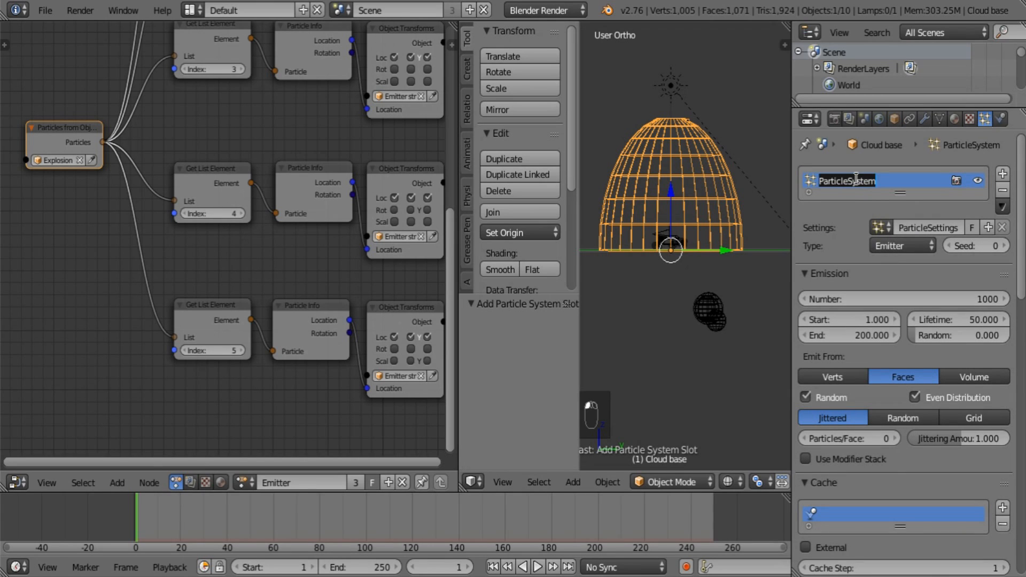
text(Cloud)
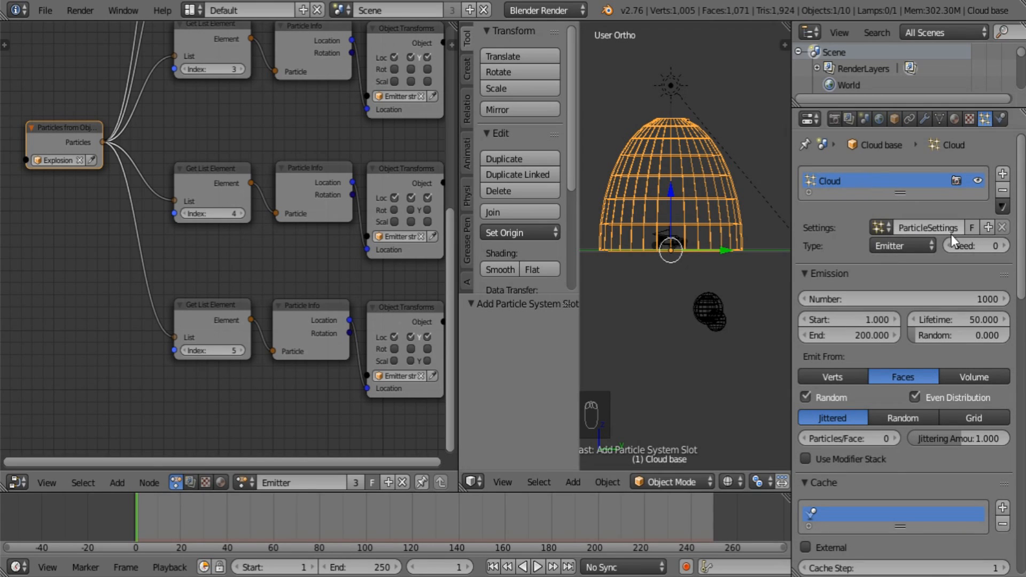
click(940, 229)
text(Cloud)
key(Return)
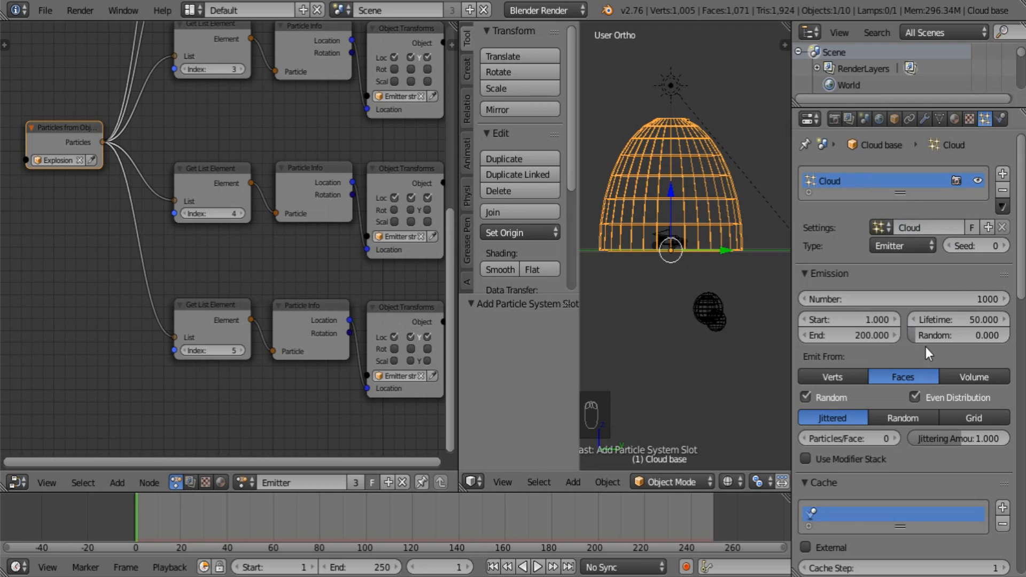
Set the Cloud emission to lifetime 300 and end frame 20, with Random distribution over the faces
click(969, 317)
text(300)
key(Return)
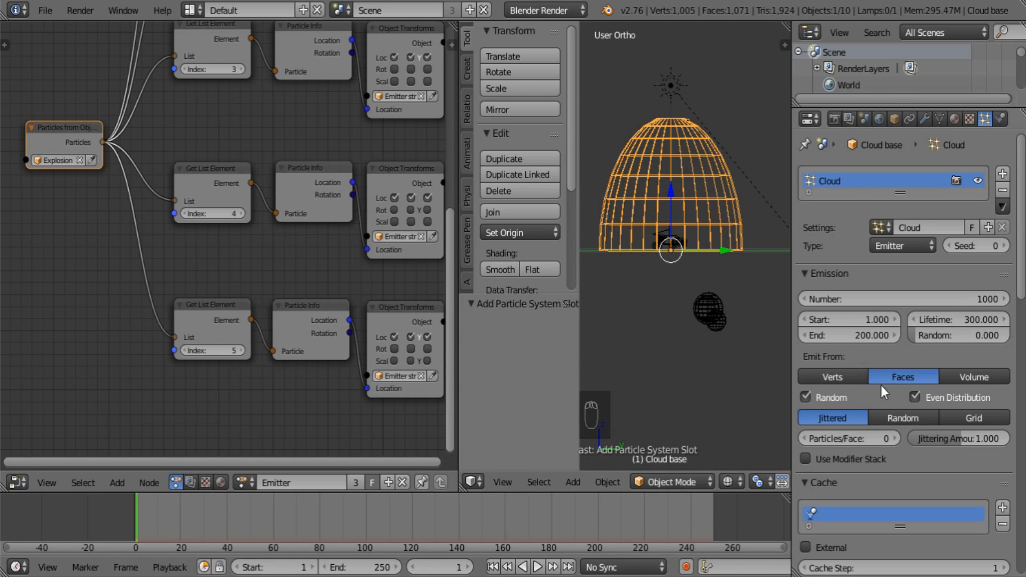
click(845, 339)
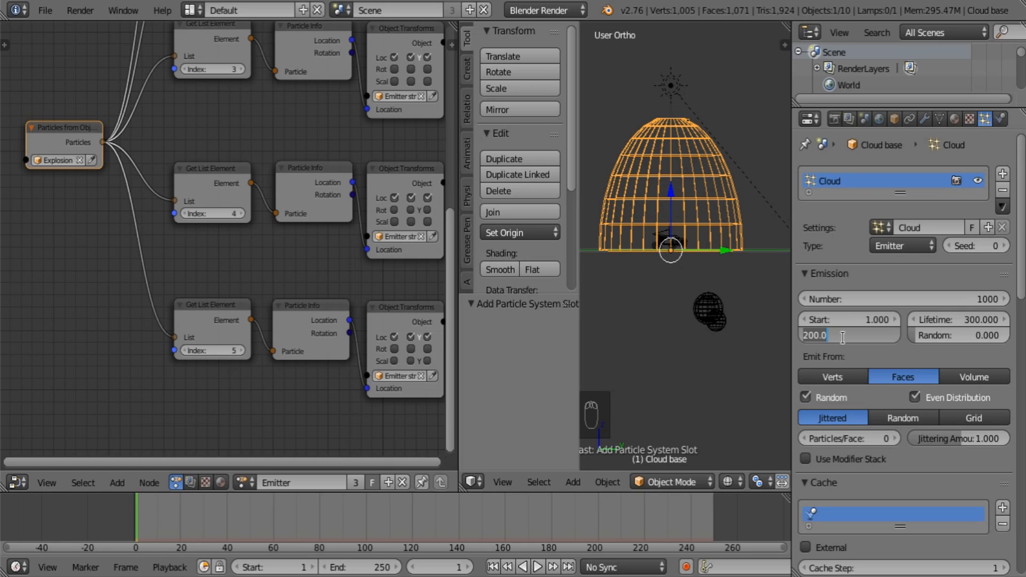
text(20)
key(Return)
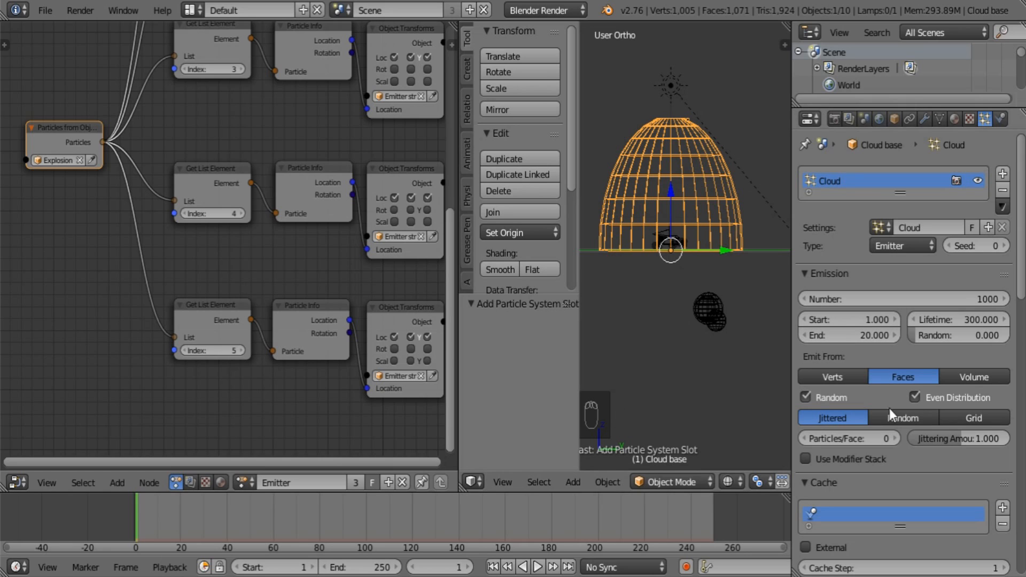
click(909, 418)
Render the Cloud particles as objects, using Dit cloud particle as the dupli object
scroll(943, 460, down, 10)
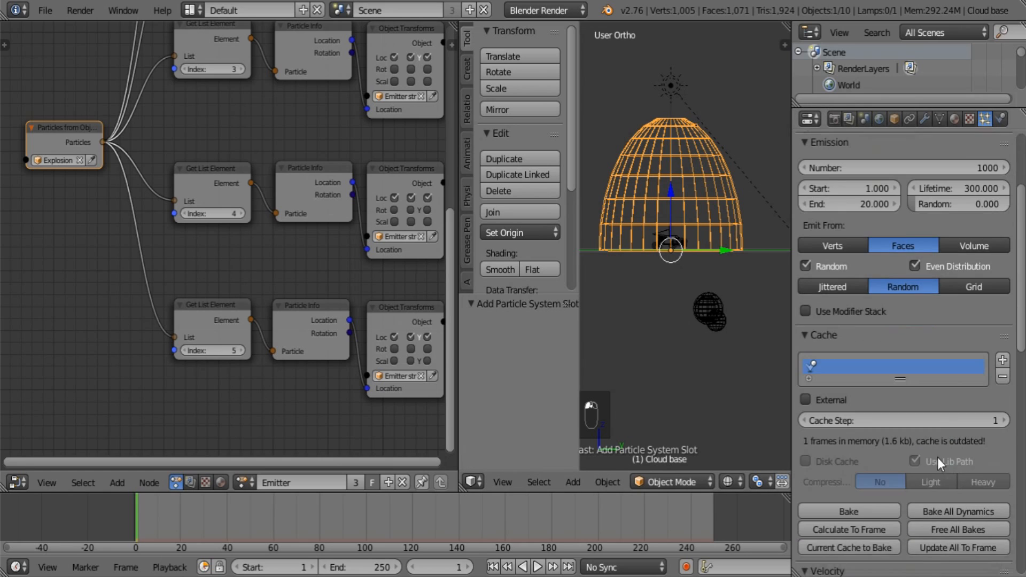
scroll(932, 442, down, 10)
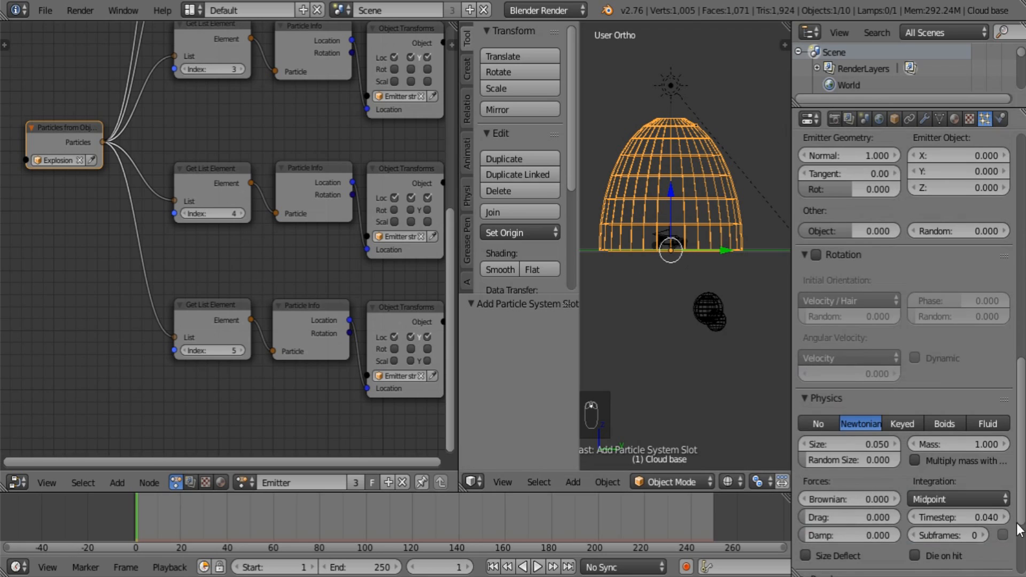
scroll(959, 479, down, 4)
click(816, 451)
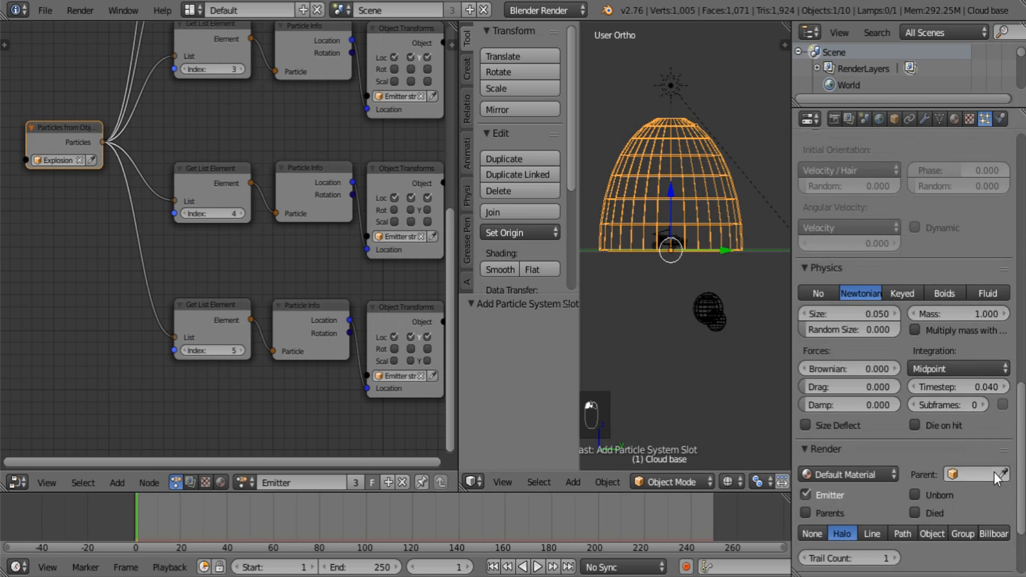
click(930, 534)
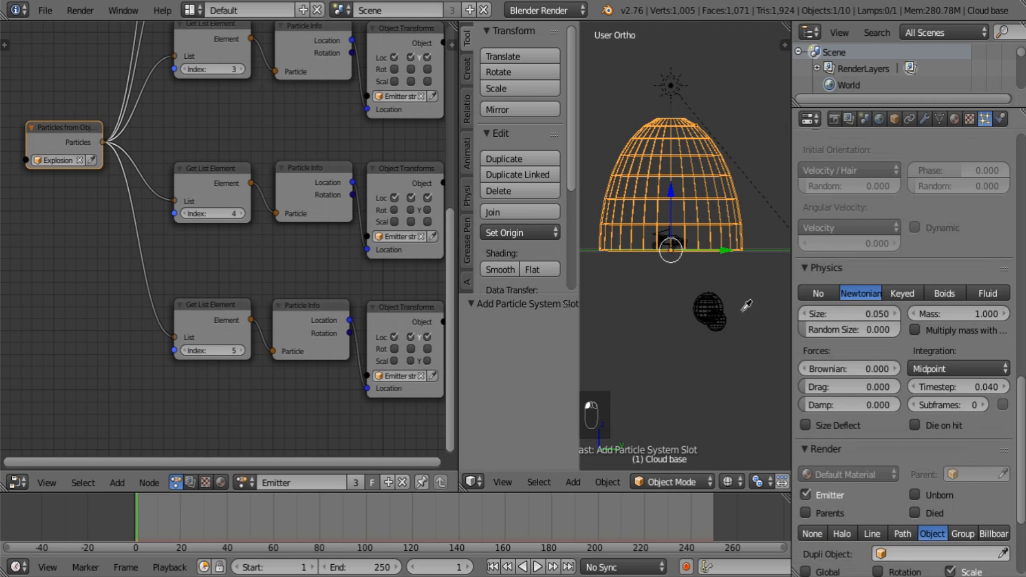
click(710, 312)
Switch to solid shading, shade the Cloud base dome smooth, and play the animation to inspect the particles
mouse_move(710, 313)
middle_down()
mouse_move(701, 310)
mouse_move(696, 332)
mouse_move(674, 314)
mouse_move(666, 388)
mouse_move(663, 317)
middle_up()
key(z)
click(500, 269)
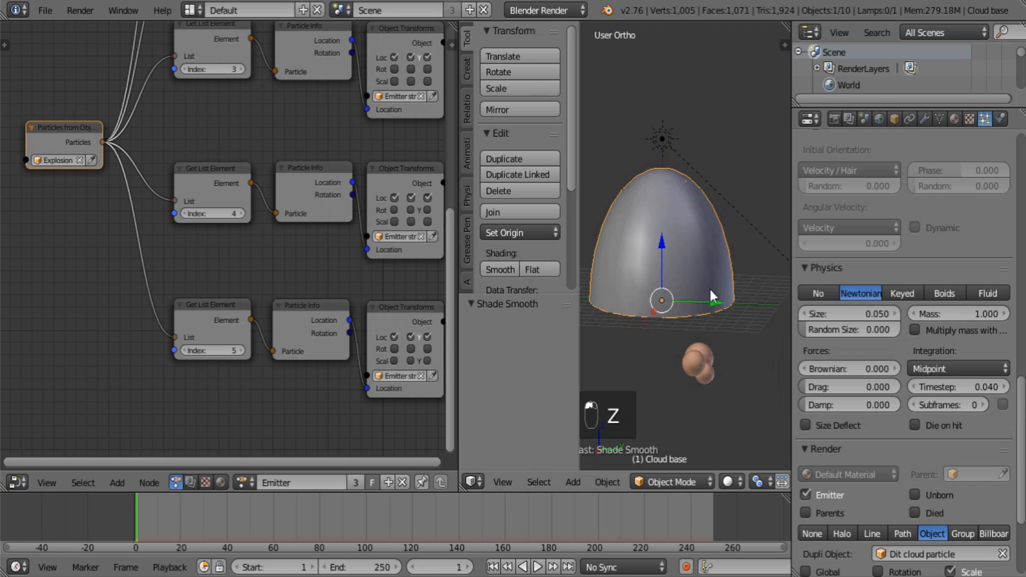
click(539, 566)
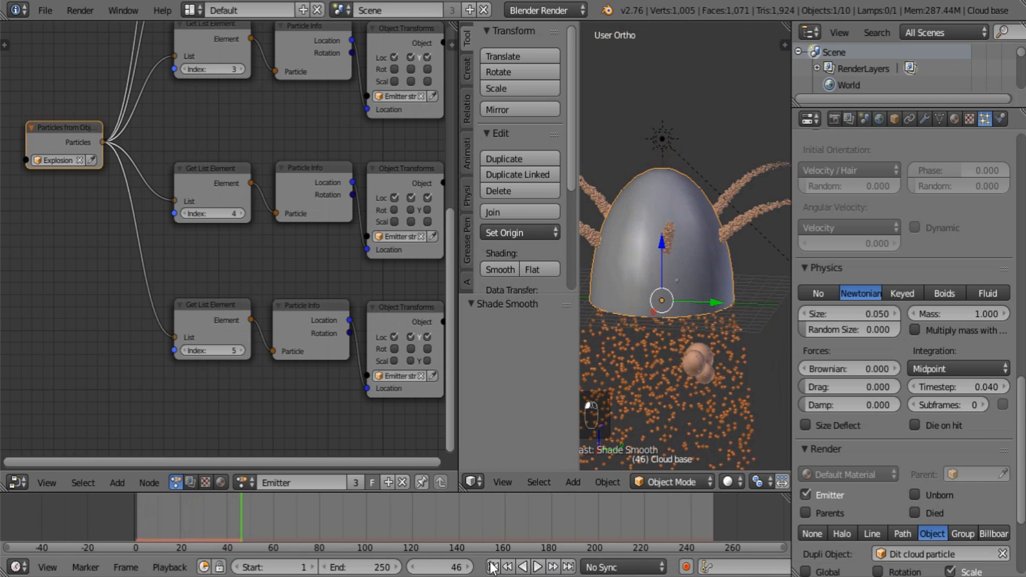
middle_drag(663, 374, 717, 363)
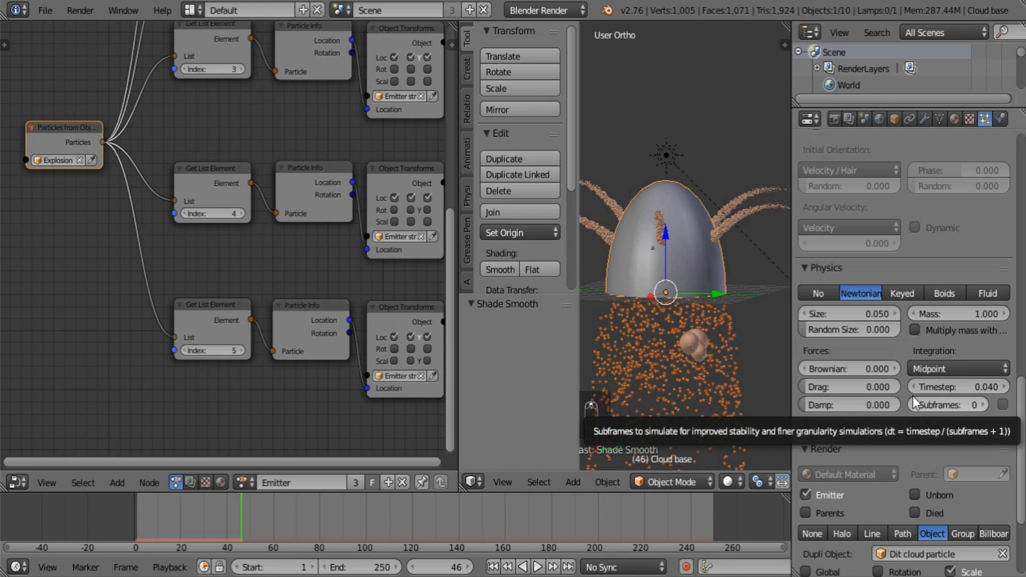
Set the gravity field weight of the Cloud particles to 0
scroll(863, 336, up, 3)
scroll(862, 338, down, 10)
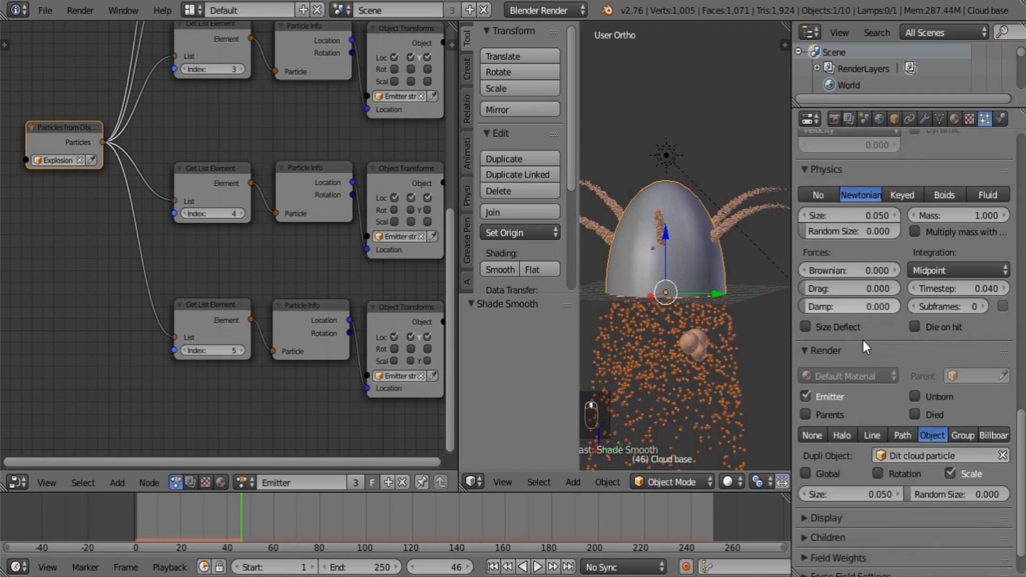
scroll(825, 508, down, 4)
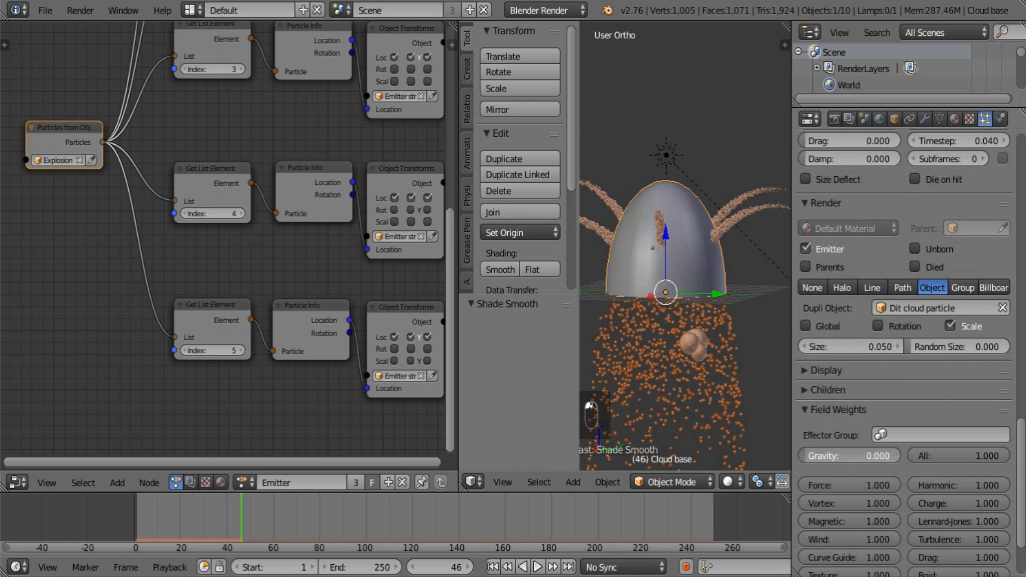
click(842, 408)
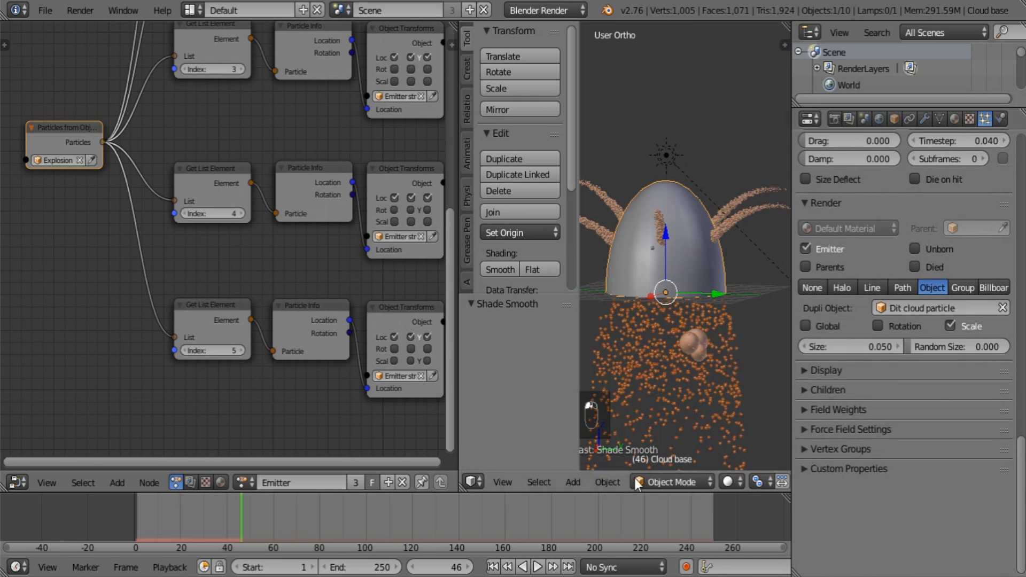
Set the Cloud particle size to 0.63 and play the animation from frame 1
click(494, 567)
drag(841, 352, 908, 351)
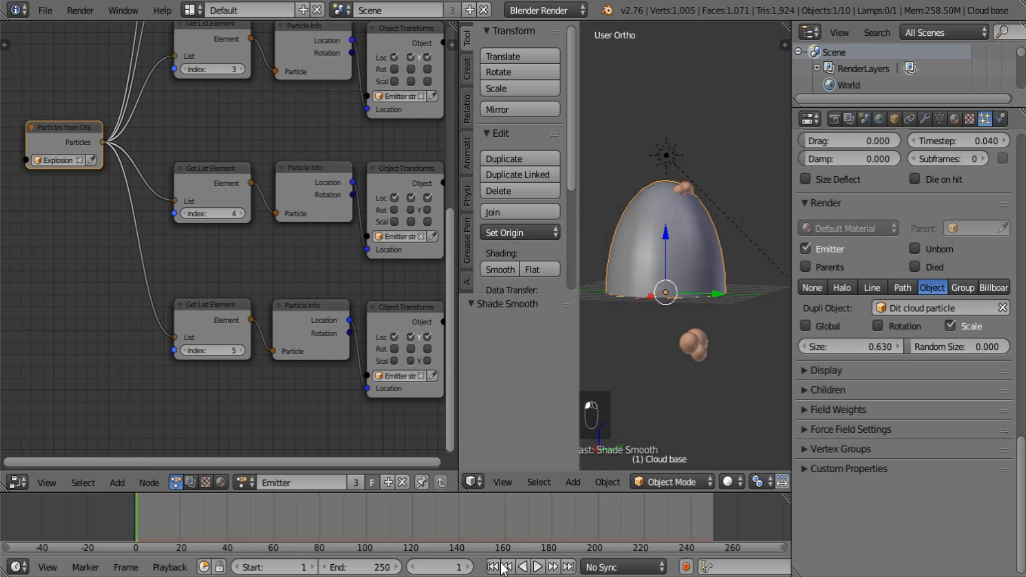
click(537, 566)
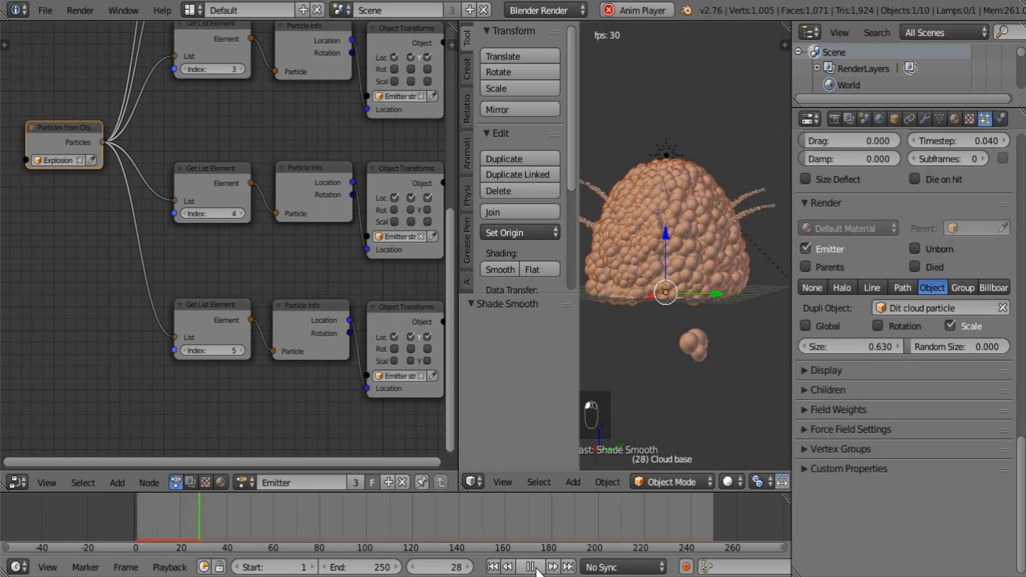
Enable dynamic rotation for the Cloud particles with angular velocity 2, initial random 0.252, phase 1 and phase random 2
scroll(902, 288, up, 4)
scroll(902, 286, up, 5)
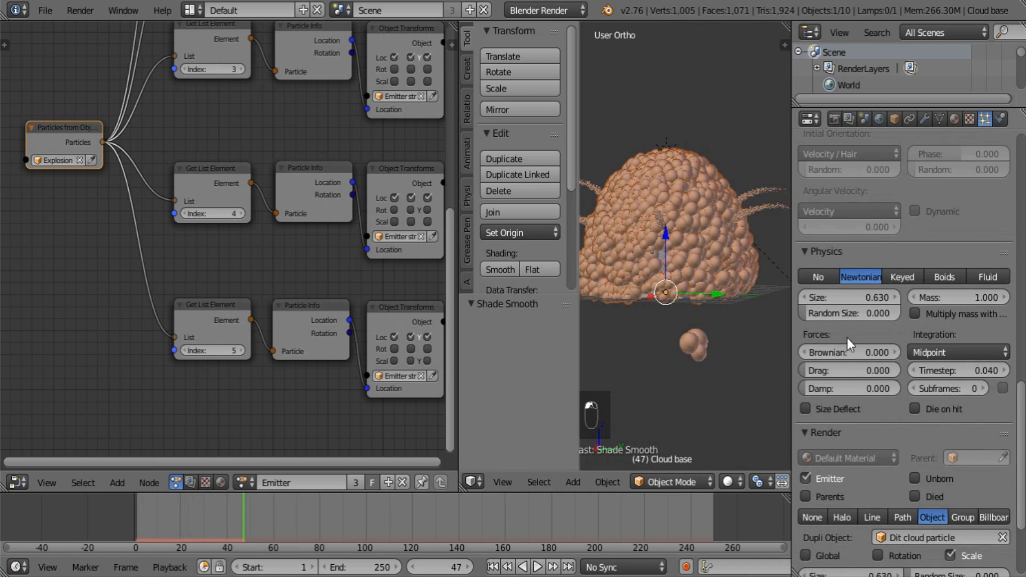
scroll(834, 398, down, 3)
scroll(835, 334, up, 8)
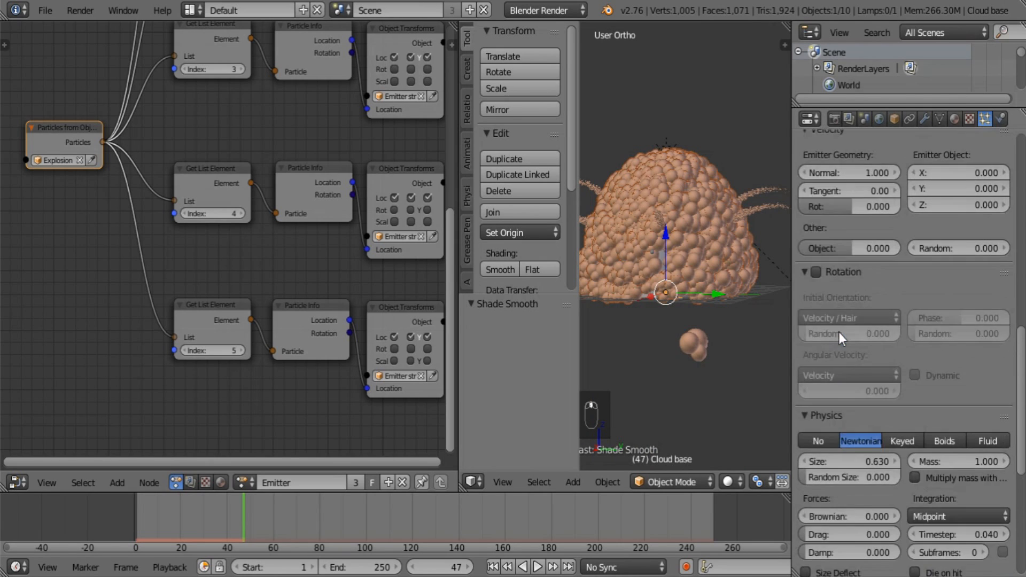
click(816, 304)
click(836, 423)
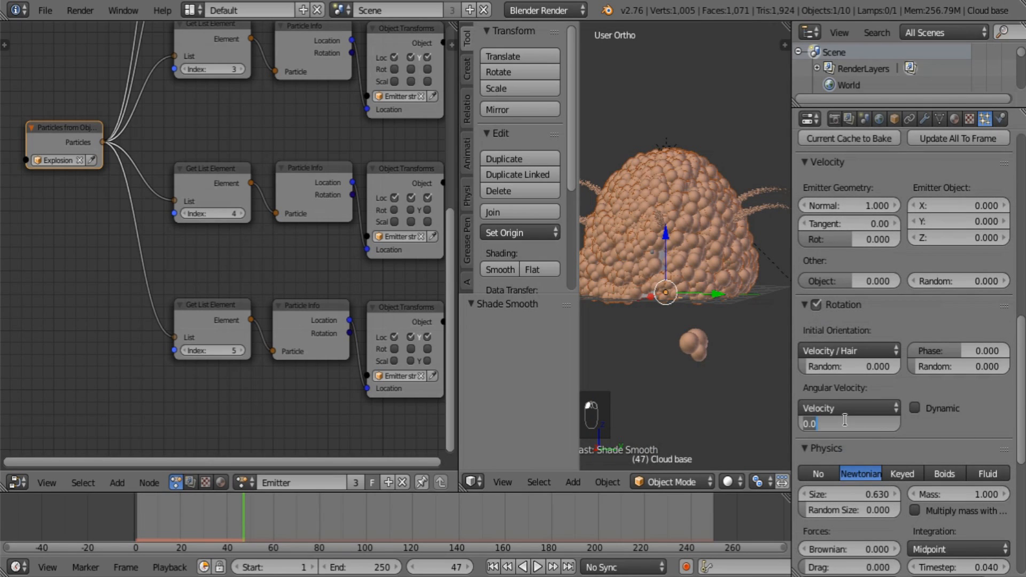
text(2)
key(Return)
drag(864, 370, 1011, 367)
drag(959, 347, 1007, 348)
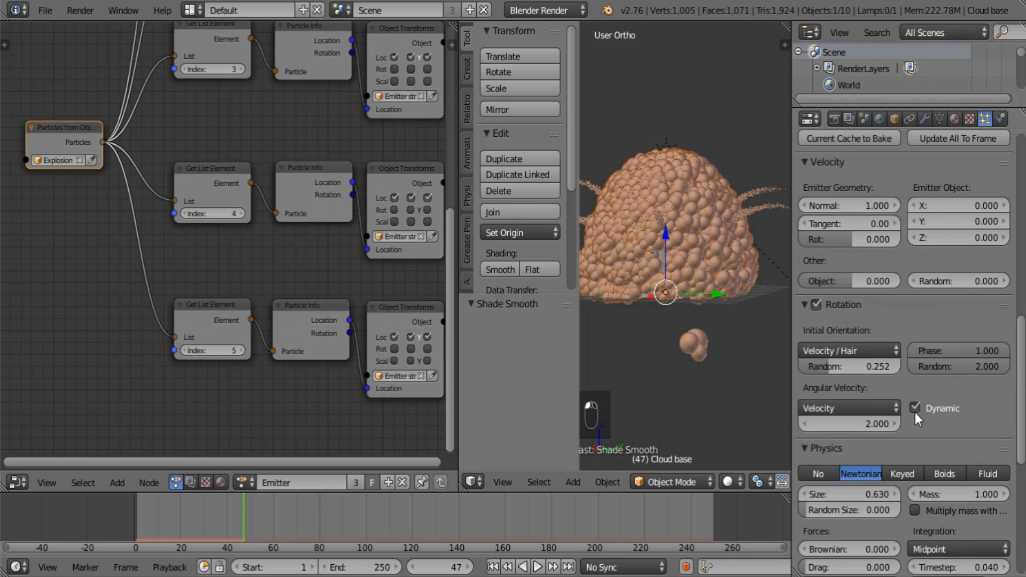
Set the normal emission velocity of the Cloud particles to 0.1 and replay the animation from frame 1
scroll(909, 425, up, 4)
click(842, 337)
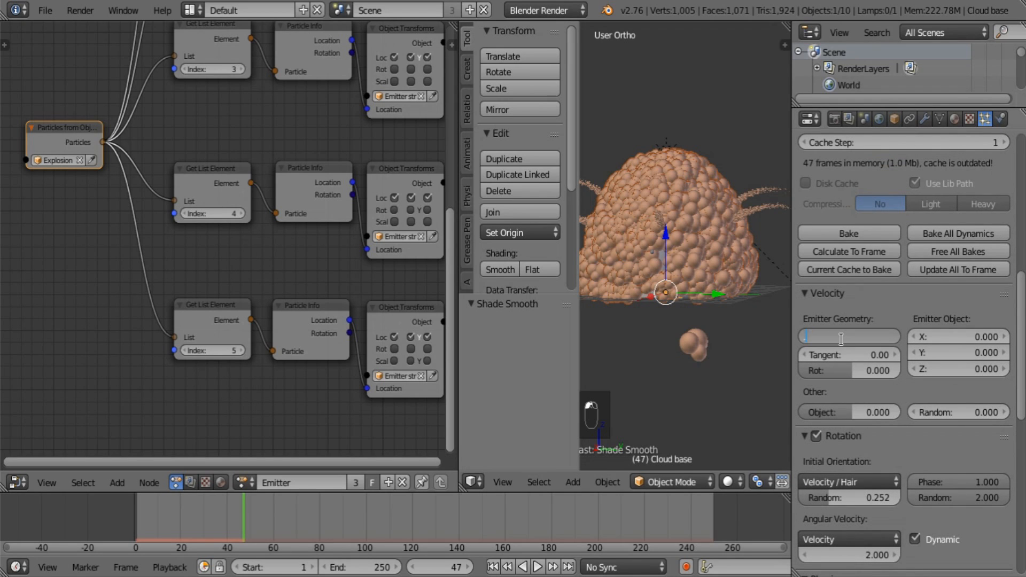
text(0.1)
key(Return)
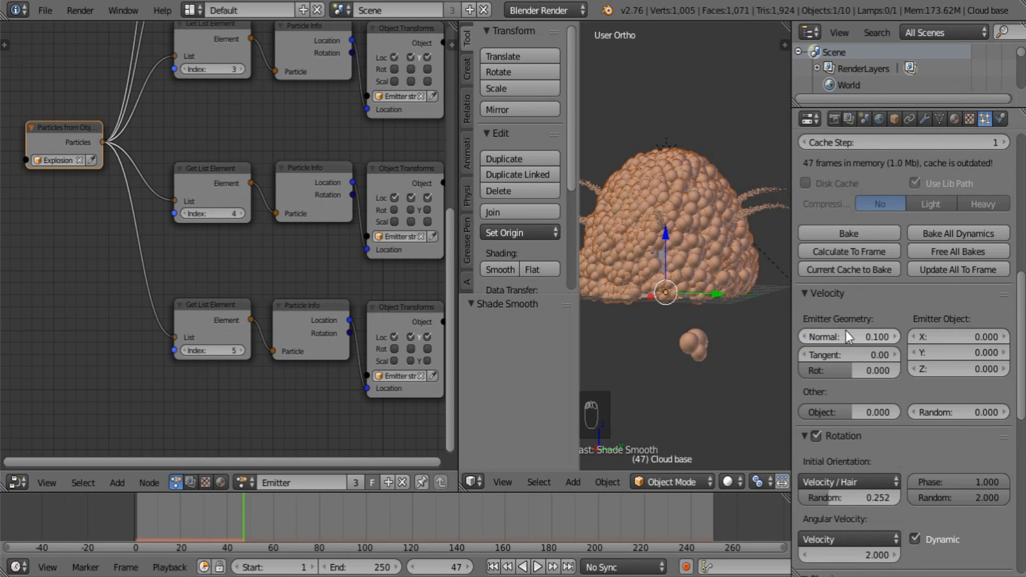
click(492, 568)
click(537, 567)
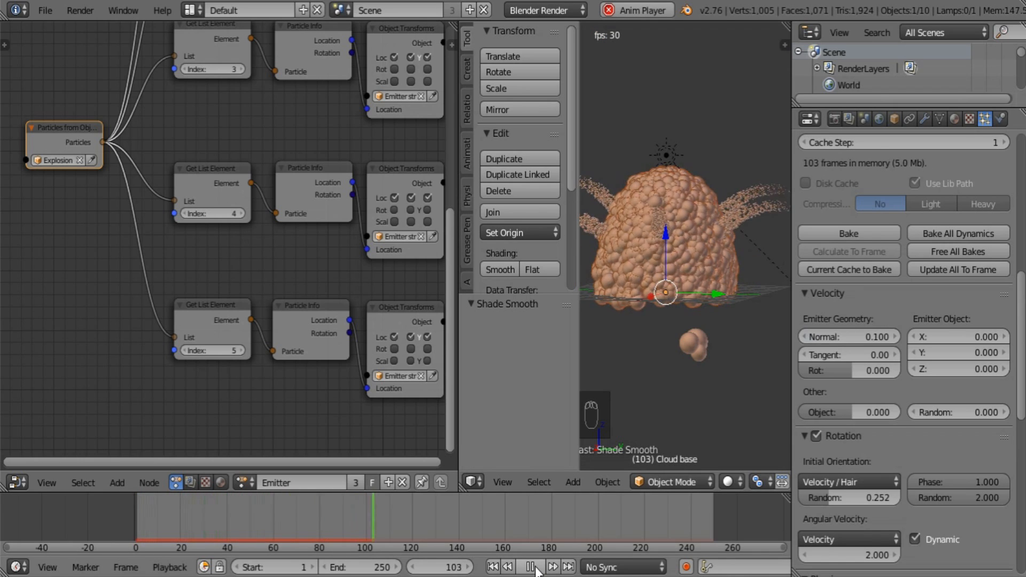
click(532, 567)
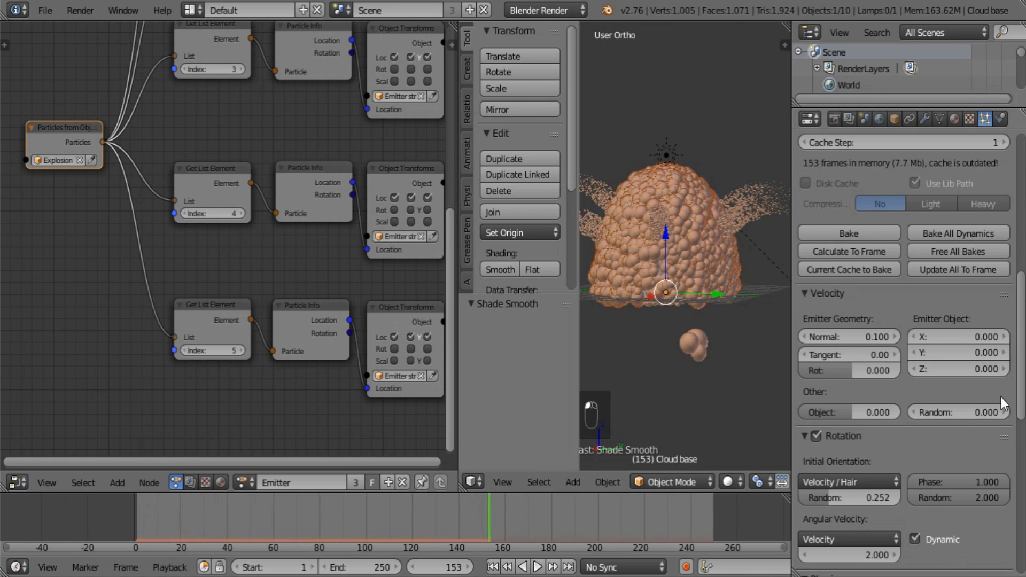
Set the random size of the Cloud particles to 1 and replay the animation from frame 1
scroll(932, 457, down, 10)
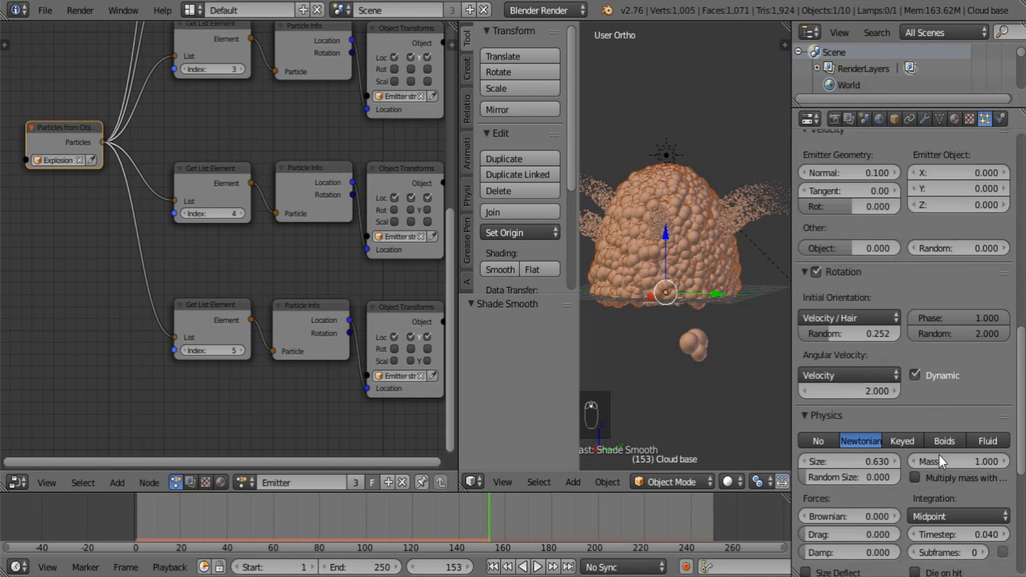
scroll(933, 492, up, 4)
scroll(924, 453, down, 10)
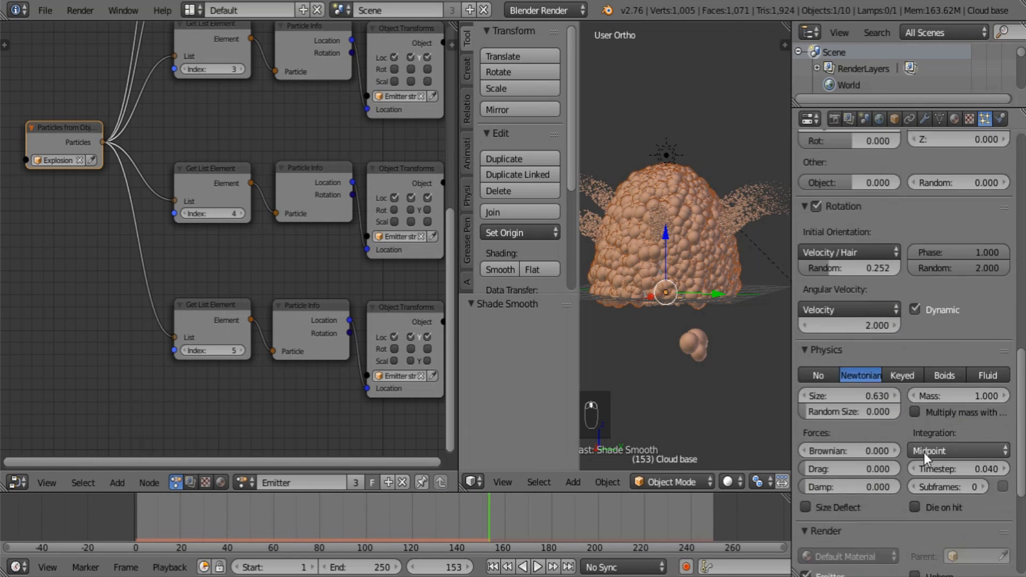
scroll(925, 453, down, 3)
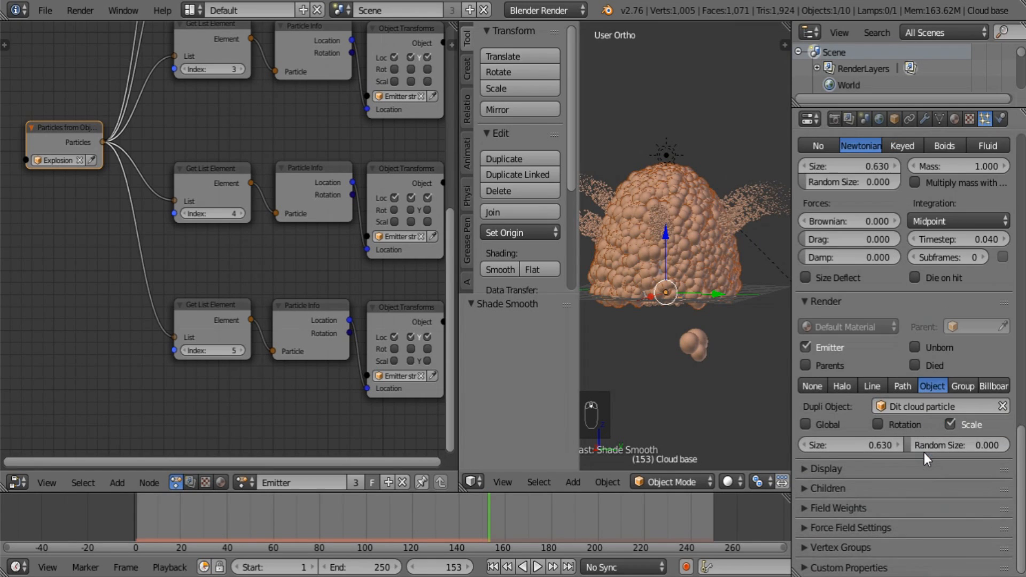
drag(918, 447, 1011, 452)
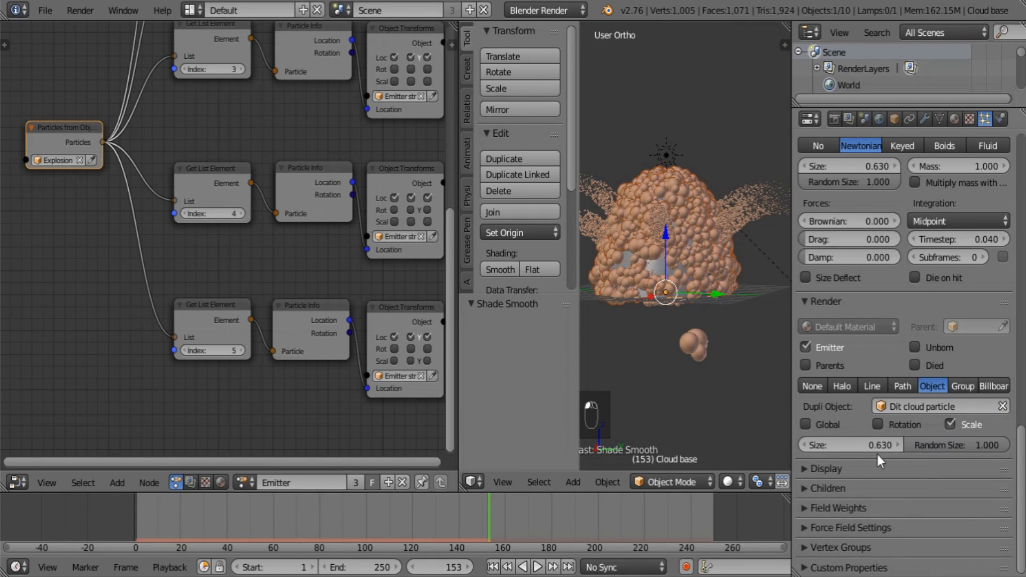
click(493, 567)
click(537, 567)
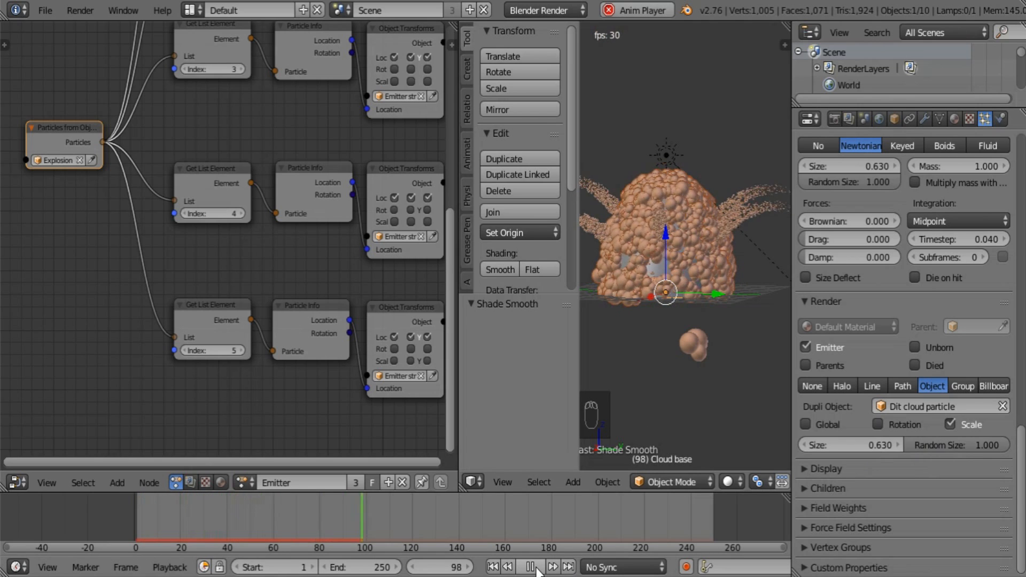
click(536, 569)
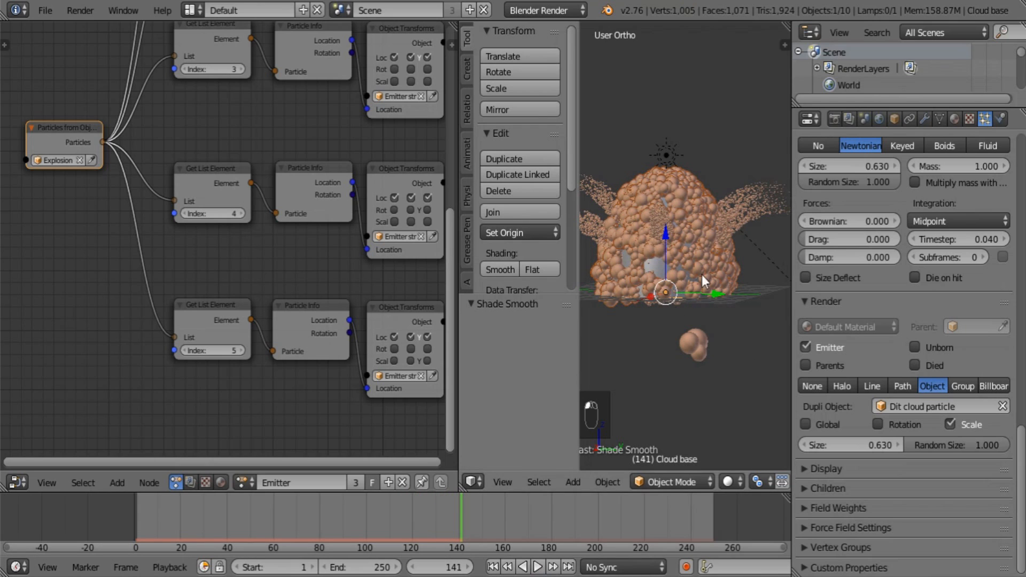
Increase the number of Cloud particles to 2000 and replay the animation from frame 1
scroll(932, 370, up, 8)
scroll(931, 370, up, 15)
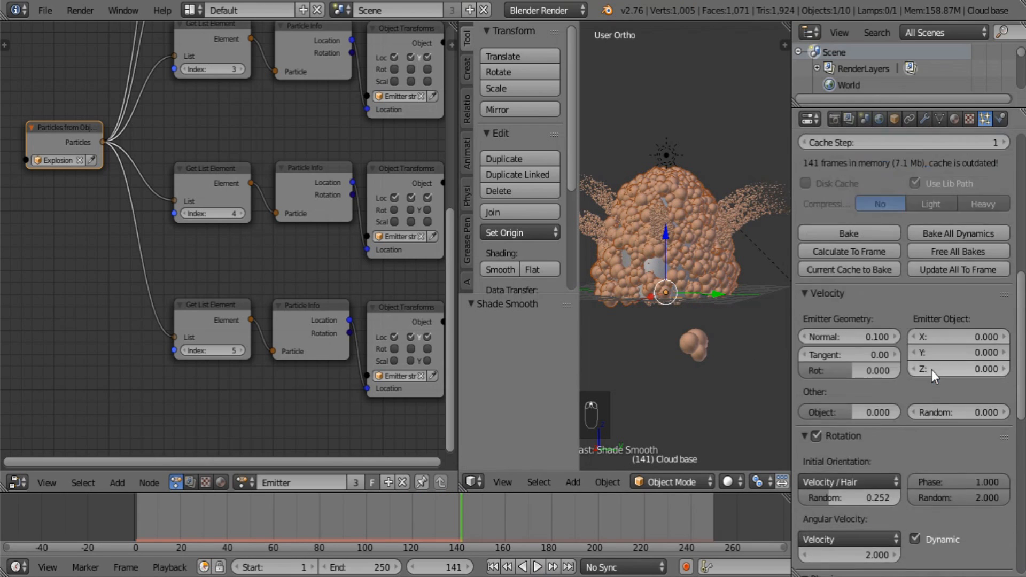
scroll(931, 370, up, 3)
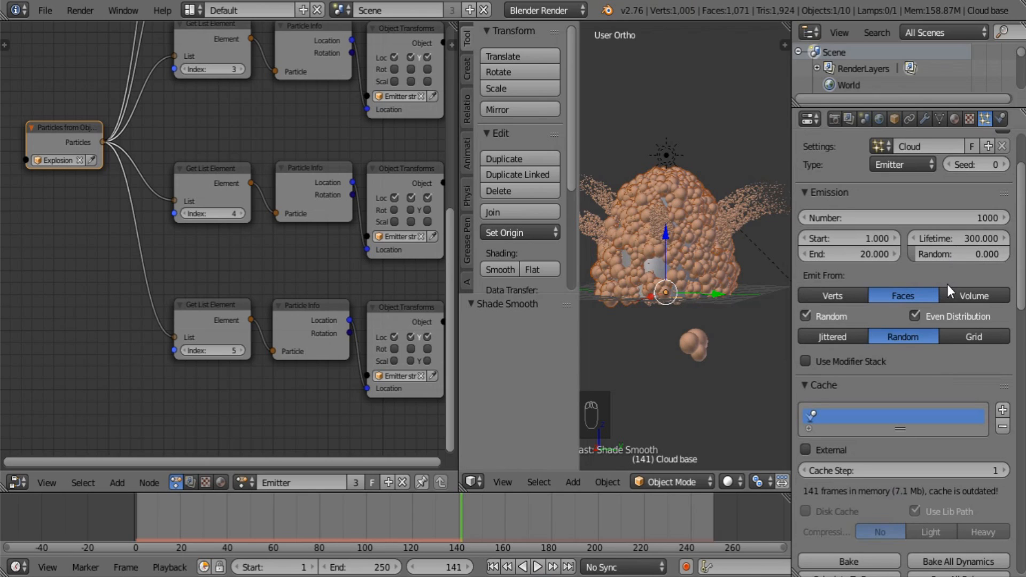
click(955, 216)
text(20)
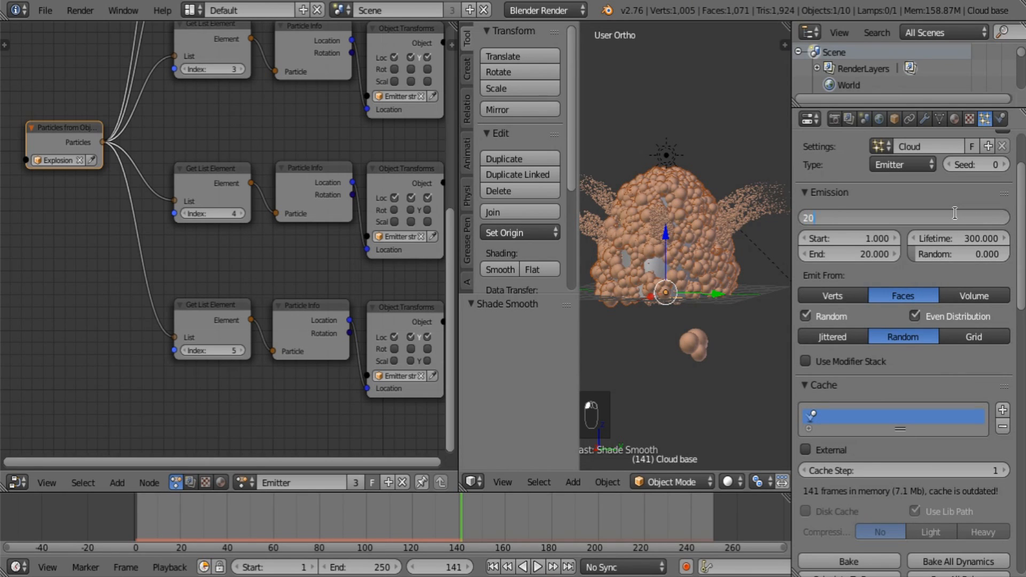
text(00)
key(Return)
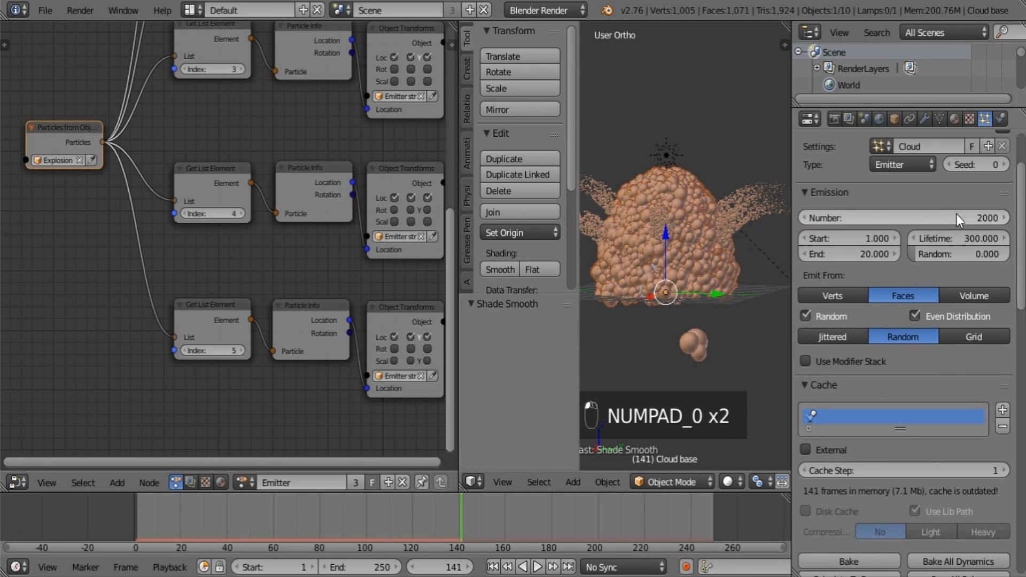
click(491, 567)
click(538, 567)
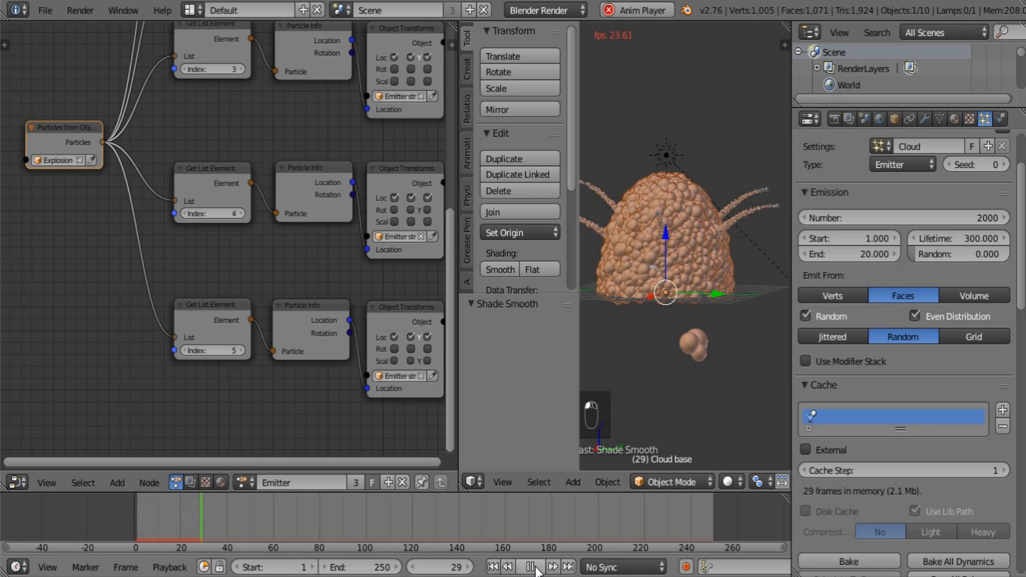
click(531, 567)
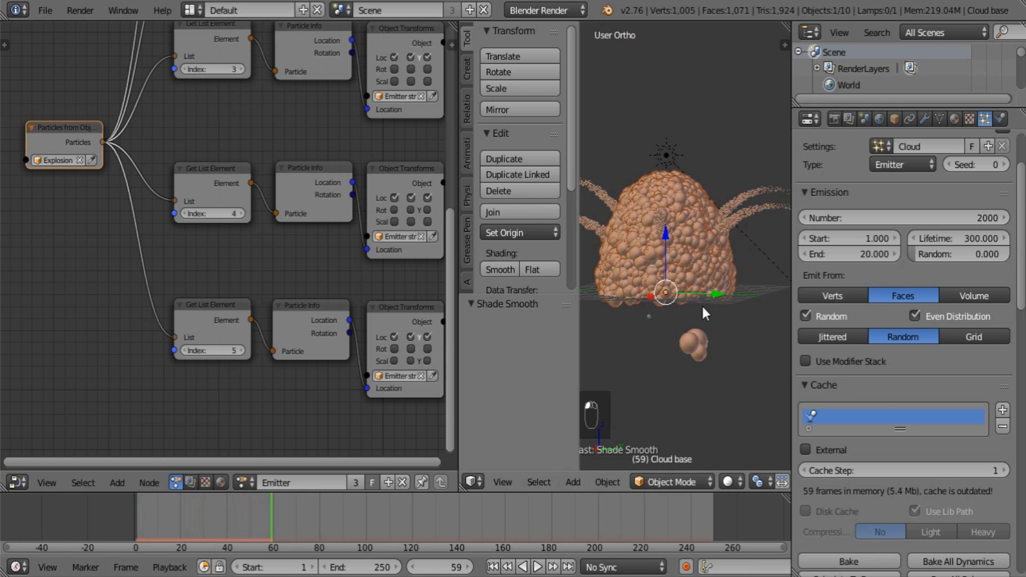
Scale the Cloud base dome along Z by about 0.74 and replay the animation from frame 1
middle_drag(702, 306, 723, 370)
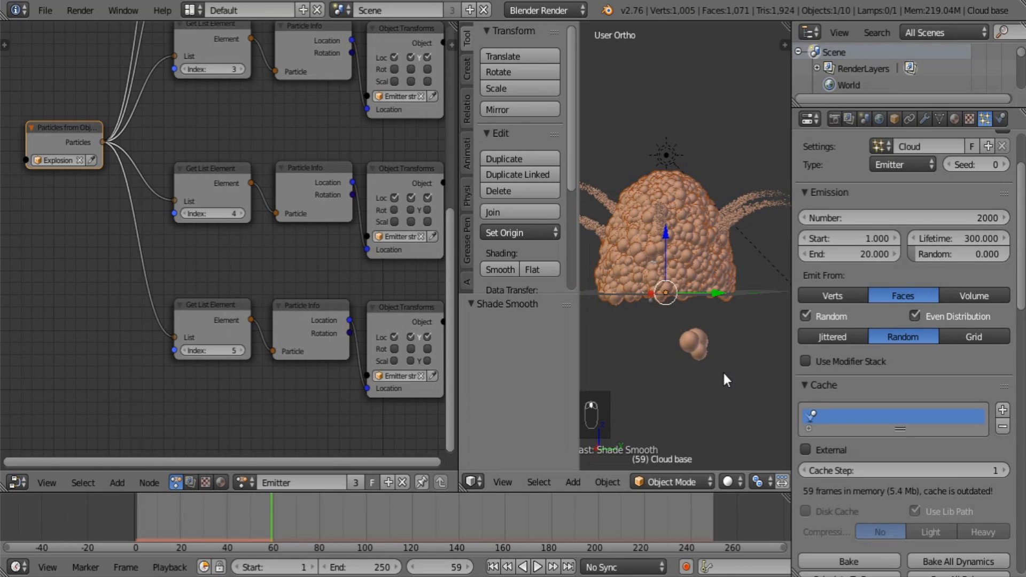
key(s)
key(z)
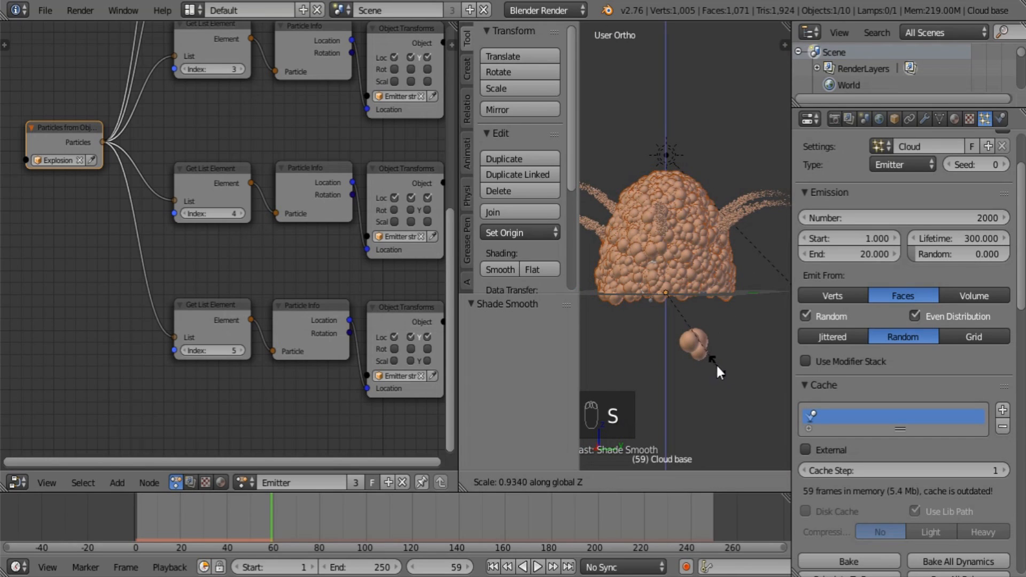
click(707, 351)
click(493, 567)
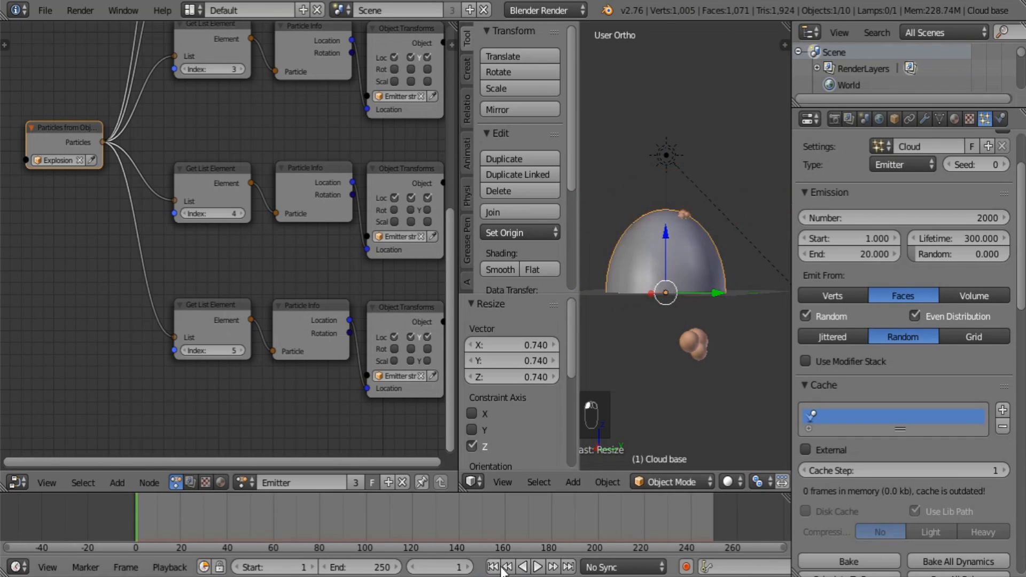
click(539, 569)
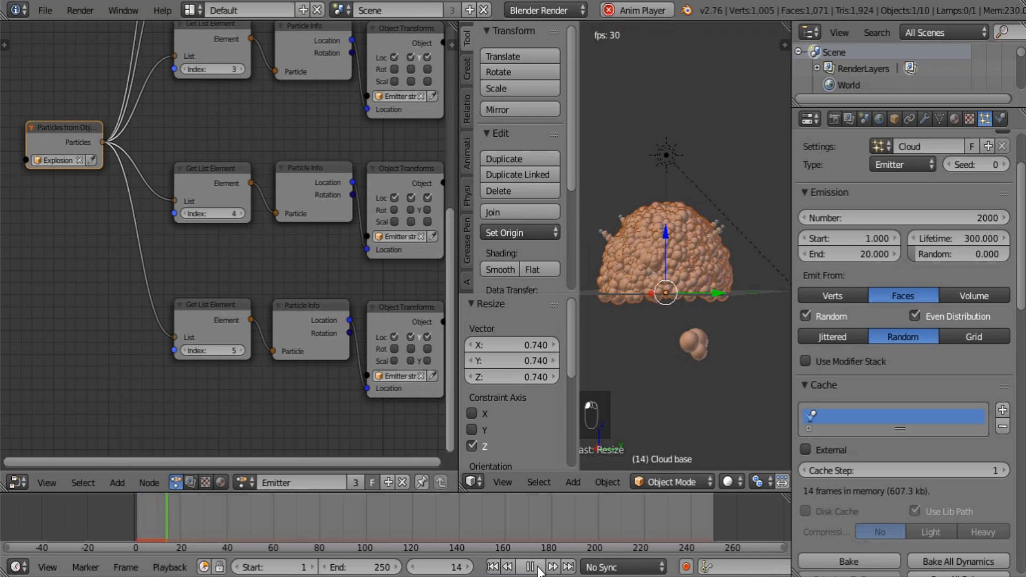
click(539, 569)
Scale the Cloud base dome uniformly by about 0.65 and replay the animation from frame 1
key(s)
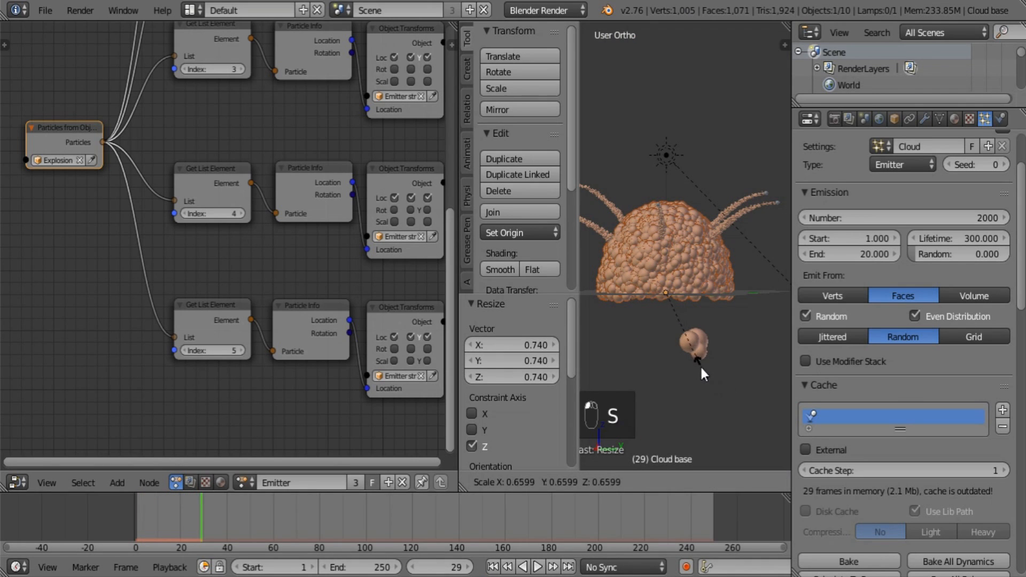
click(700, 363)
click(493, 567)
click(538, 567)
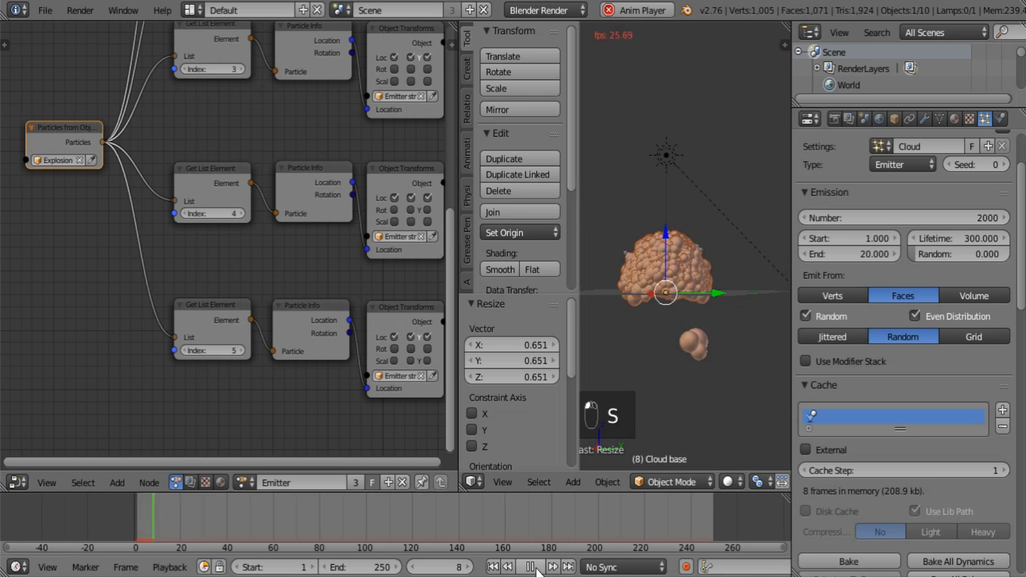
click(536, 567)
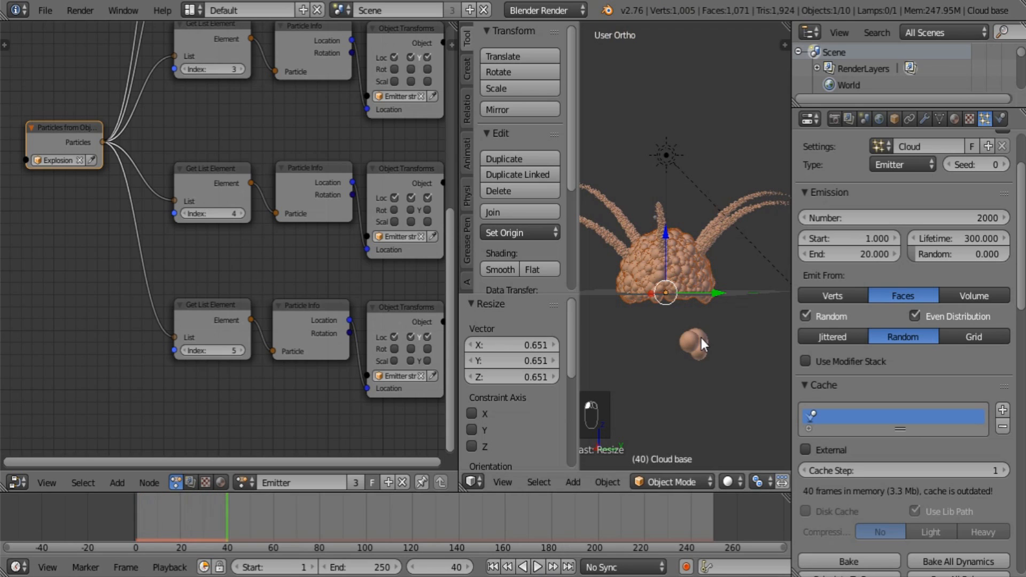
Widen the Cloud base dome by about 1.8 in X and Y only, and replay the animation from frame 1
key(s)
key(shift+z)
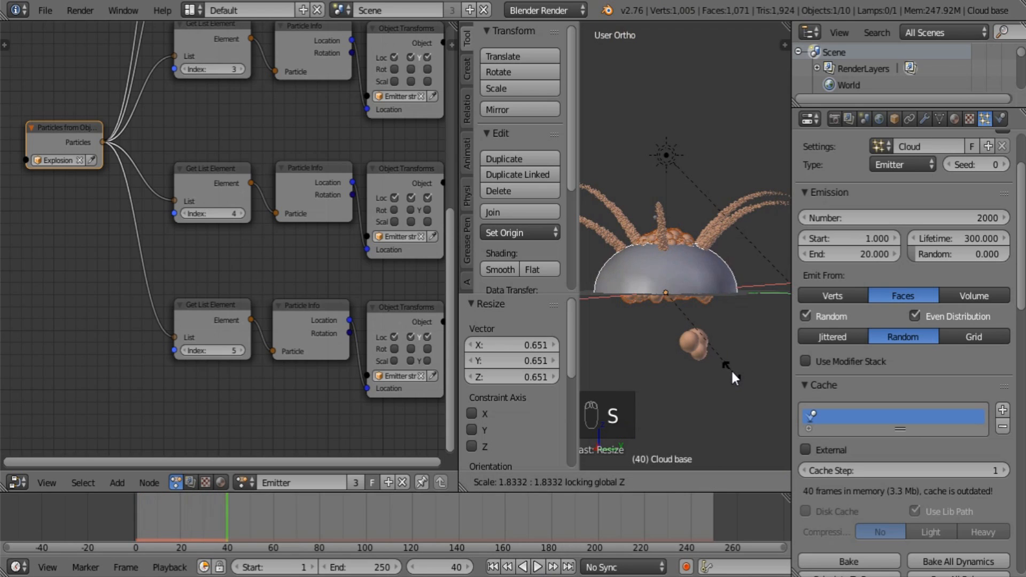
click(730, 369)
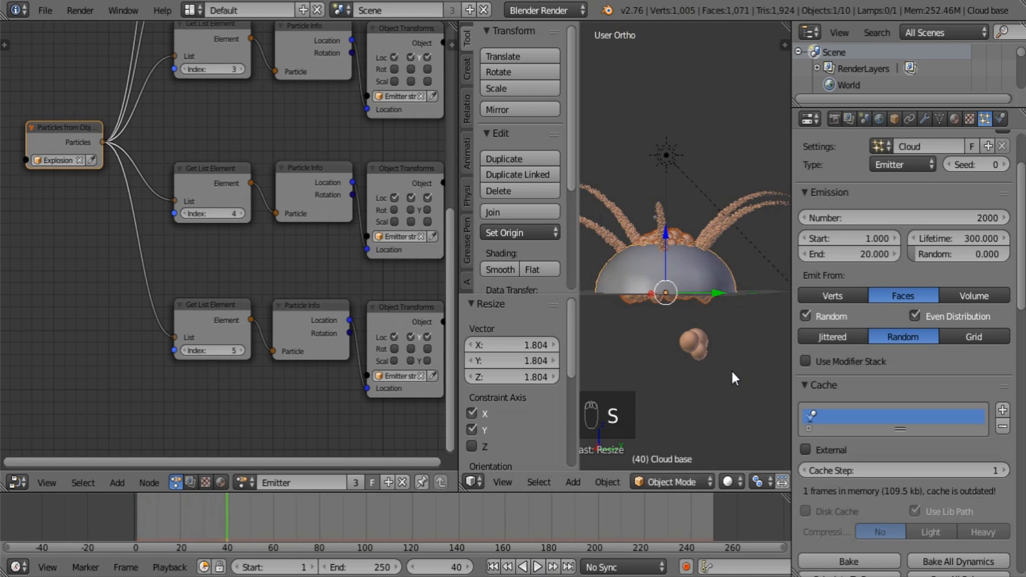
click(538, 567)
click(522, 567)
click(493, 567)
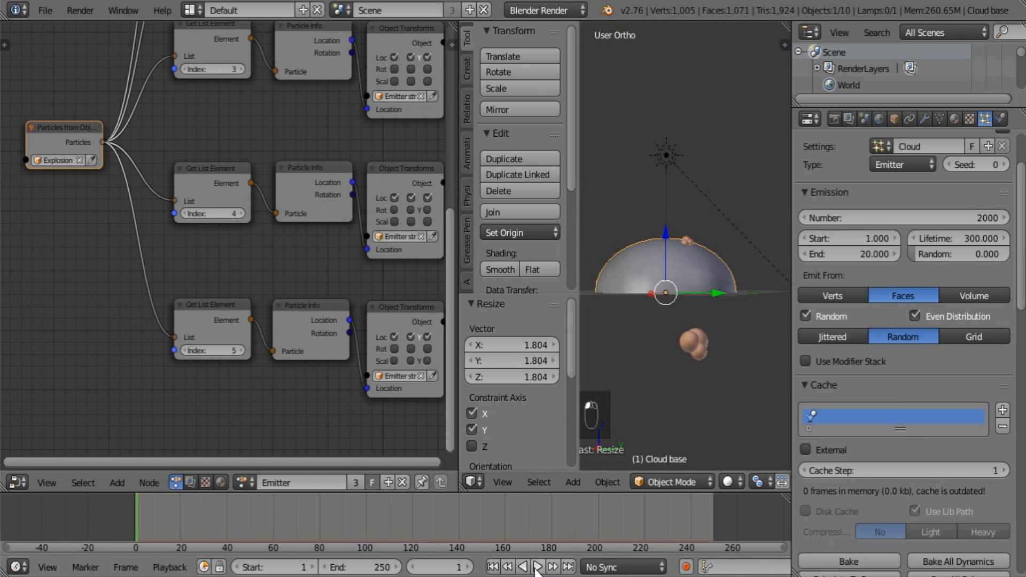
click(538, 568)
click(537, 568)
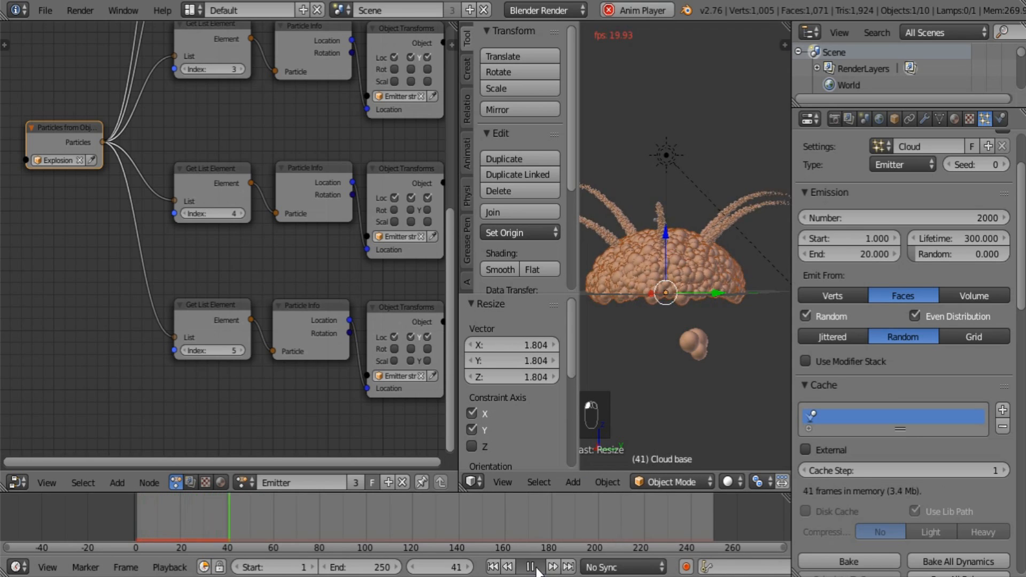
Scale the Cloud base dome along Z by about 1.49 and replay the animation from frame 1
key(s)
key(z)
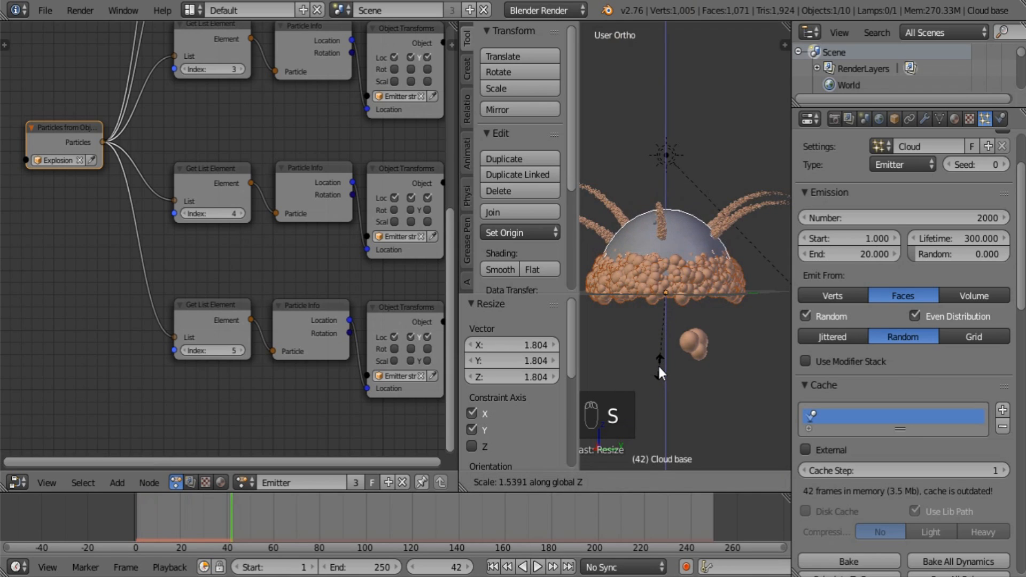
click(656, 363)
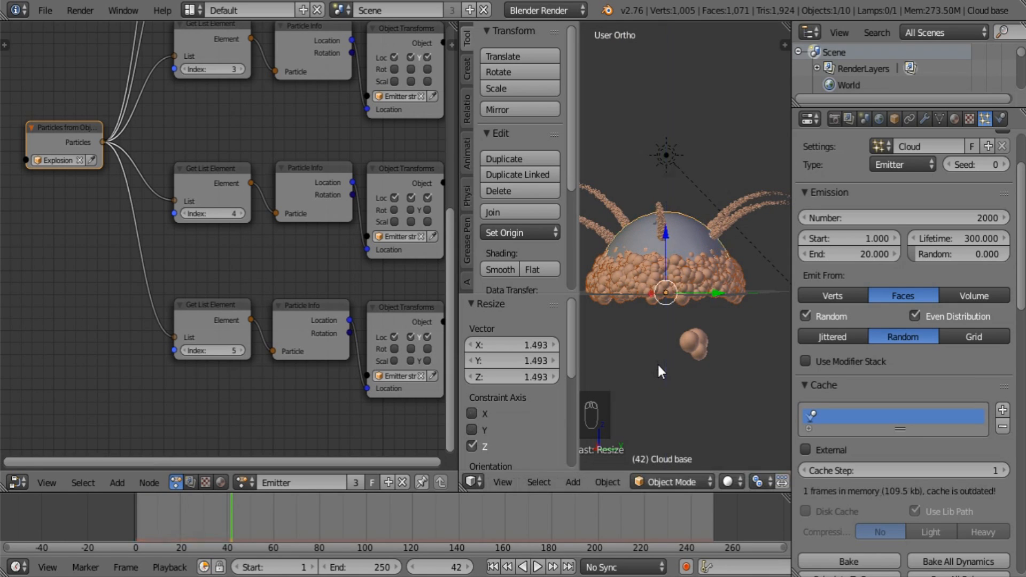
click(538, 569)
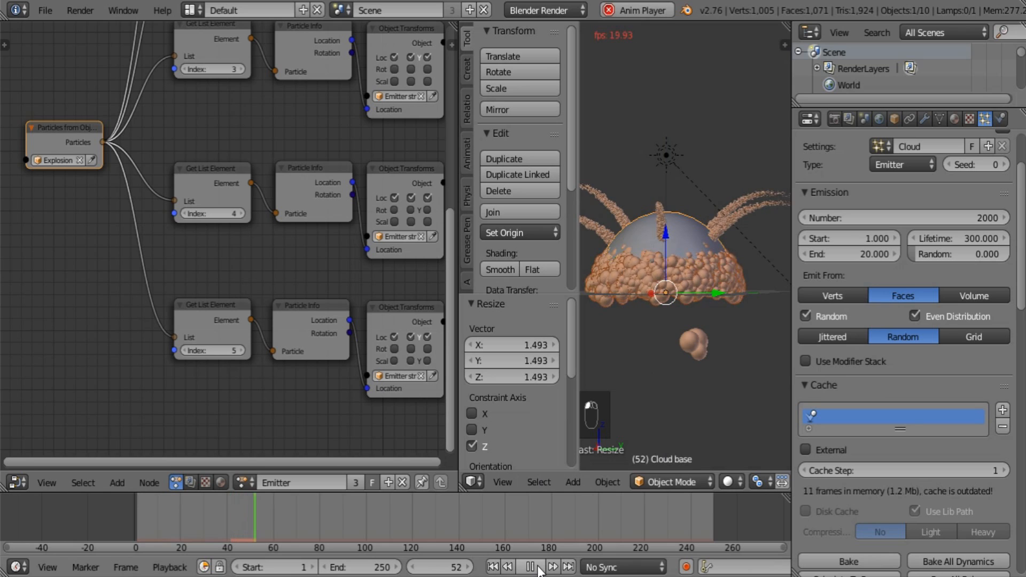
click(528, 569)
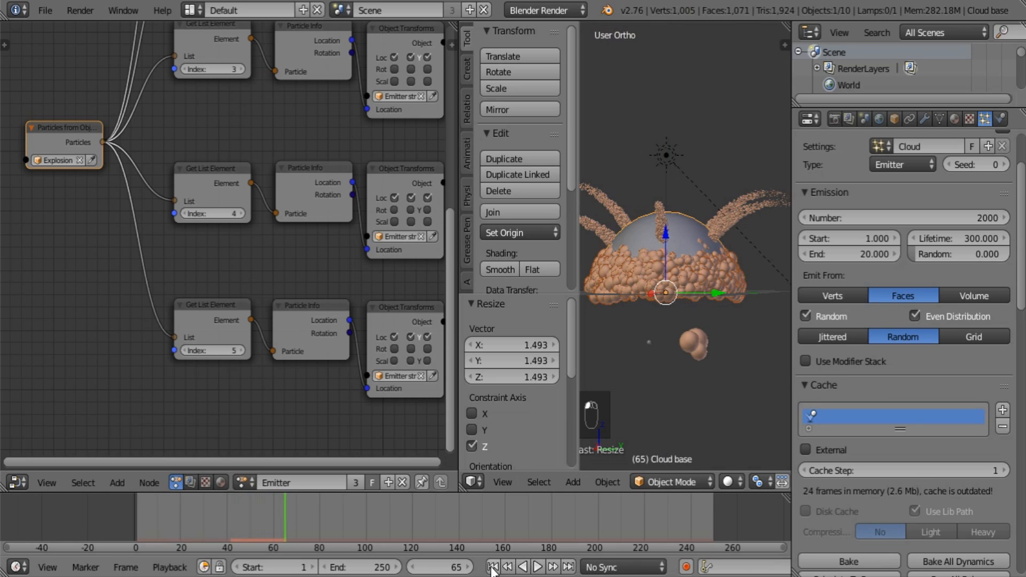
click(540, 566)
click(494, 567)
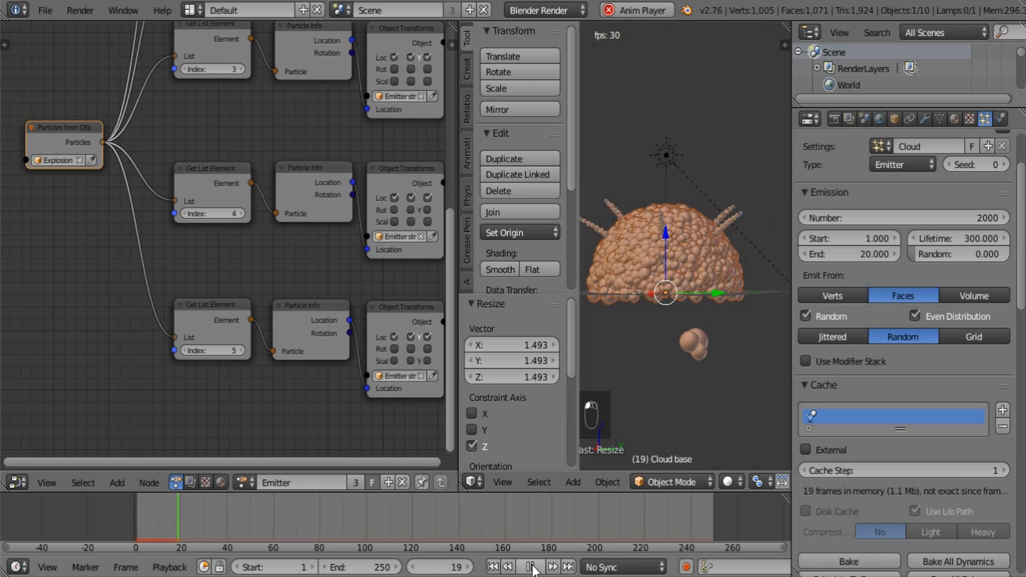
click(532, 568)
Select the streak emitter Emitter streaks.000, set its particle size to 0.85, and inspect the thicker streaks
right_click(755, 203)
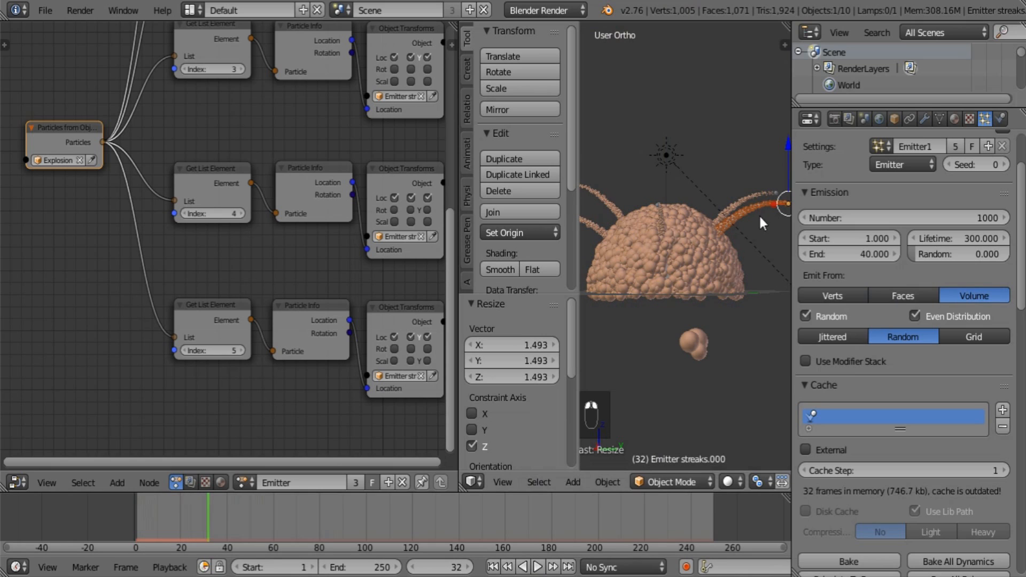
scroll(921, 334, down, 15)
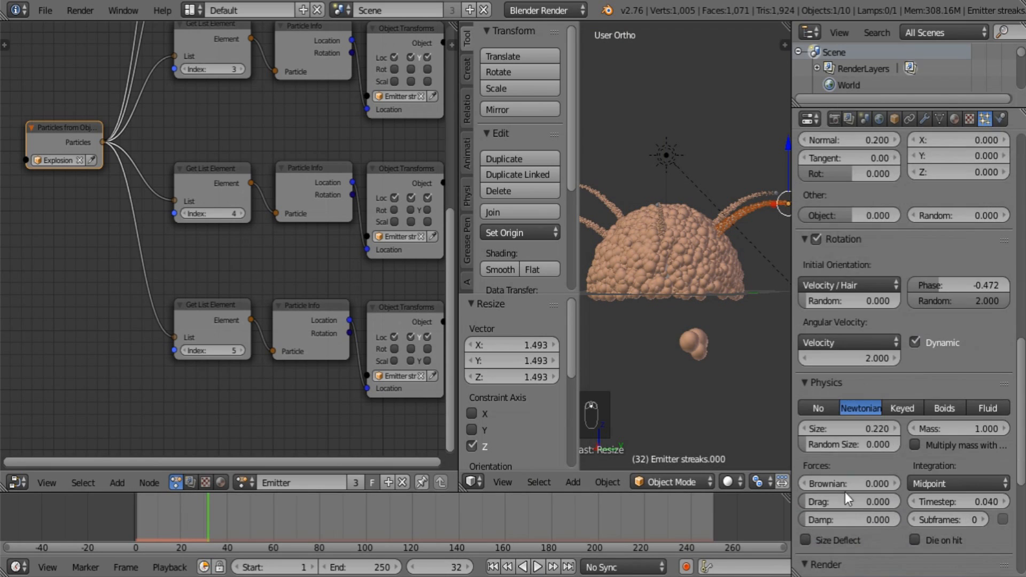
drag(836, 425, 890, 426)
middle_drag(733, 278, 649, 303)
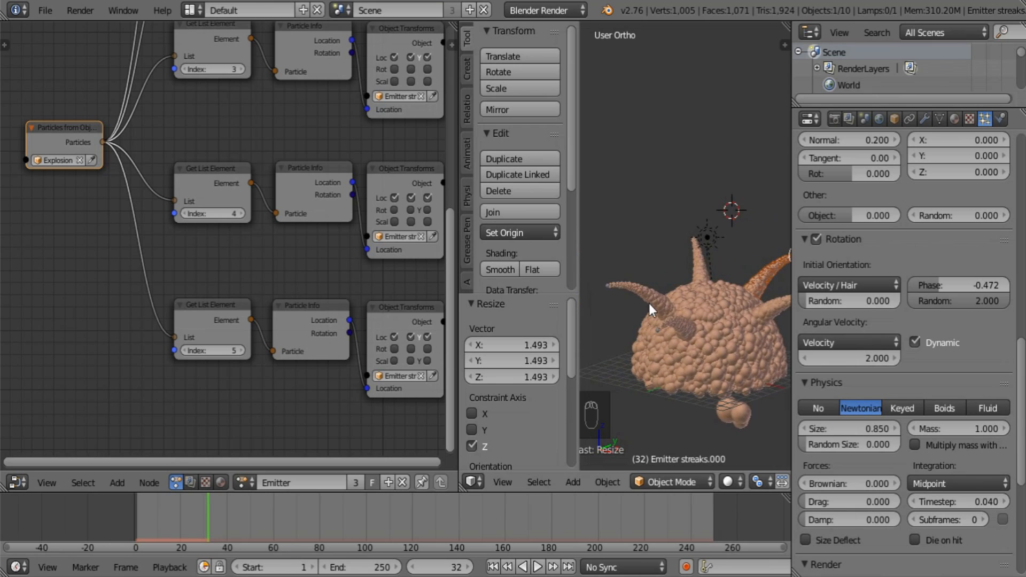
Inspect the thicker streaks up close, replay the explosion from the first frame, and rewind to frame 1
shift+middle_drag(715, 369, 604, 284)
scroll(602, 246, up, 5)
shift+middle_drag(601, 229, 742, 165)
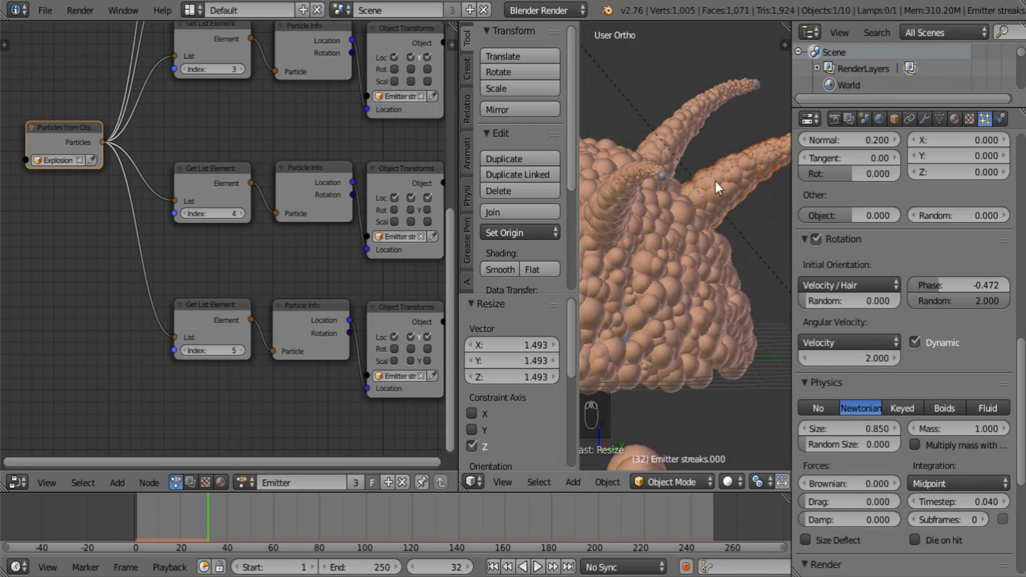
scroll(711, 184, down, 3)
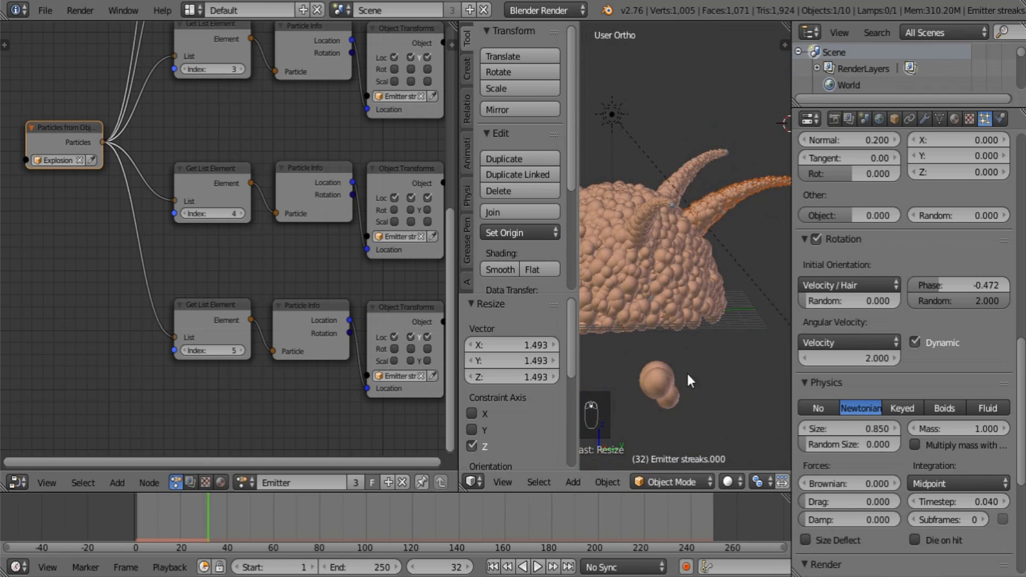
click(504, 568)
click(537, 567)
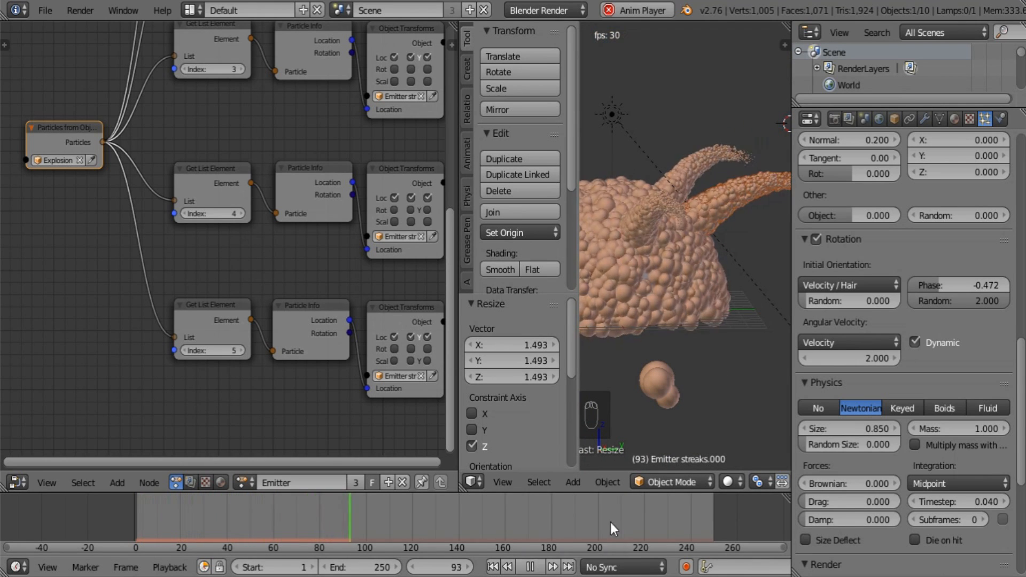
scroll(710, 317, down, 2)
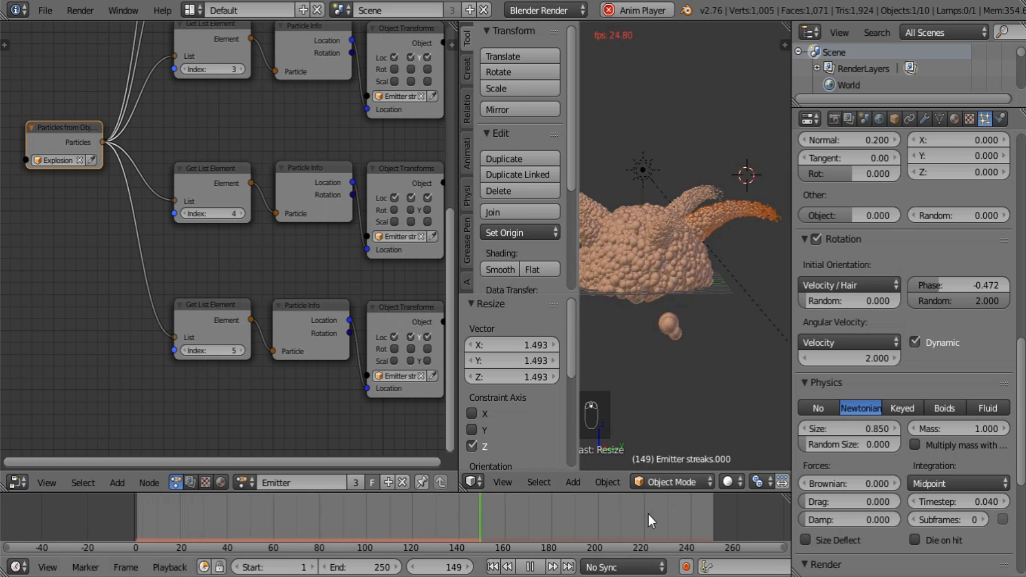
click(530, 567)
click(493, 567)
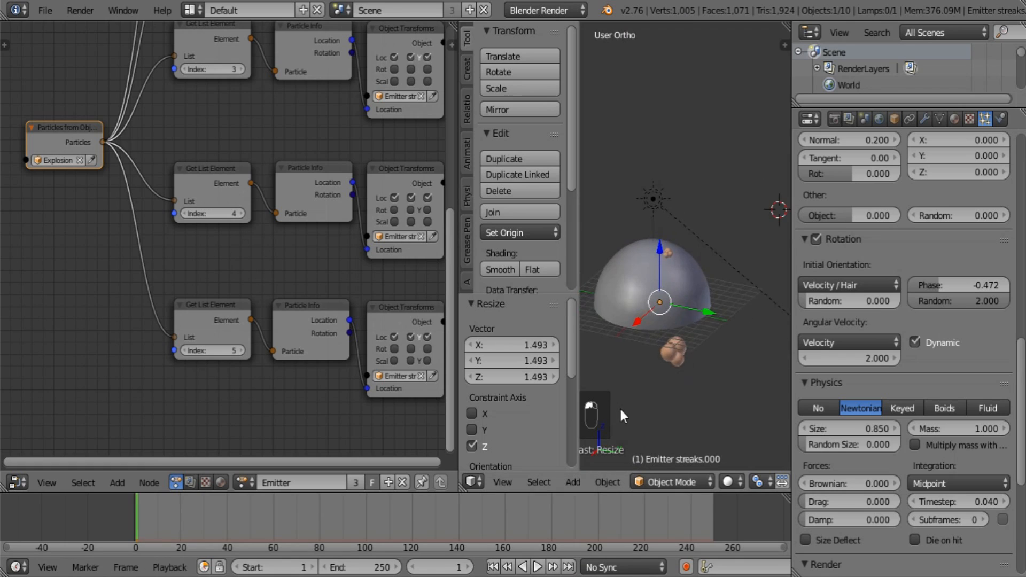
Preview the explosion animation in Texture viewport shading from several angles, and return the viewport to Solid shading
click(727, 483)
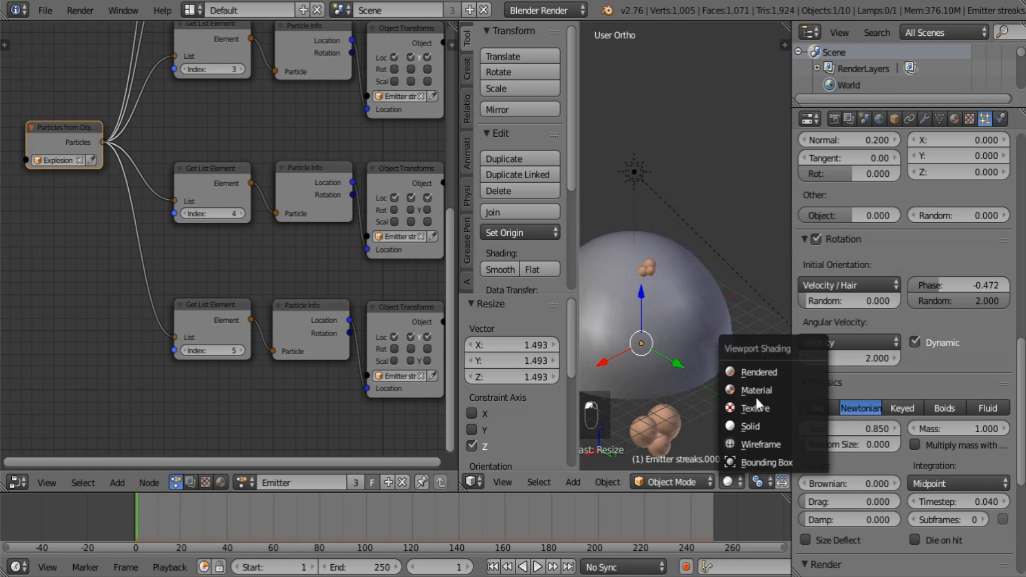
click(763, 410)
mouse_move(696, 369)
shift+middle_down()
mouse_move(721, 328)
mouse_move(708, 338)
mouse_move(727, 334)
shift+middle_up()
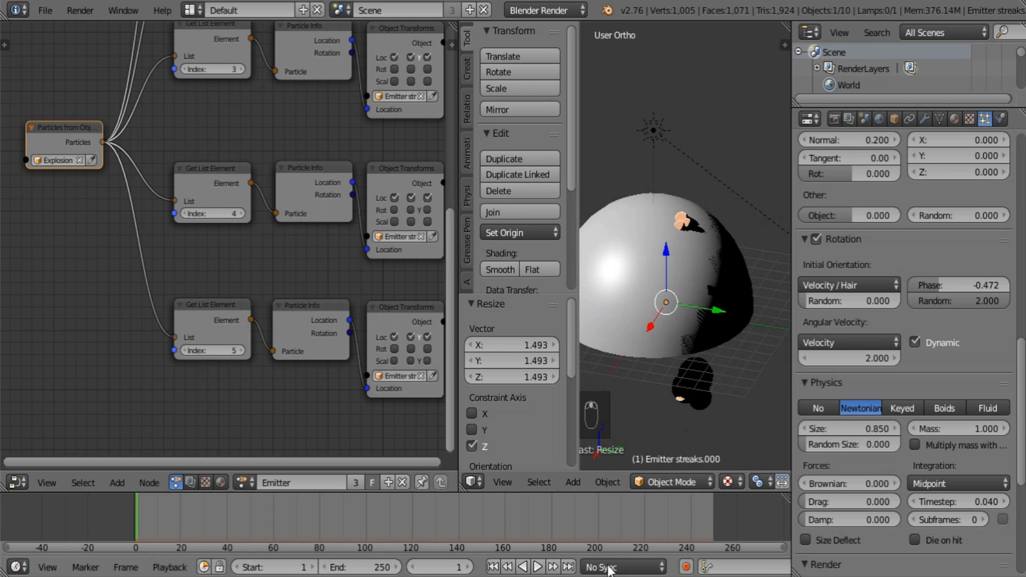
click(539, 567)
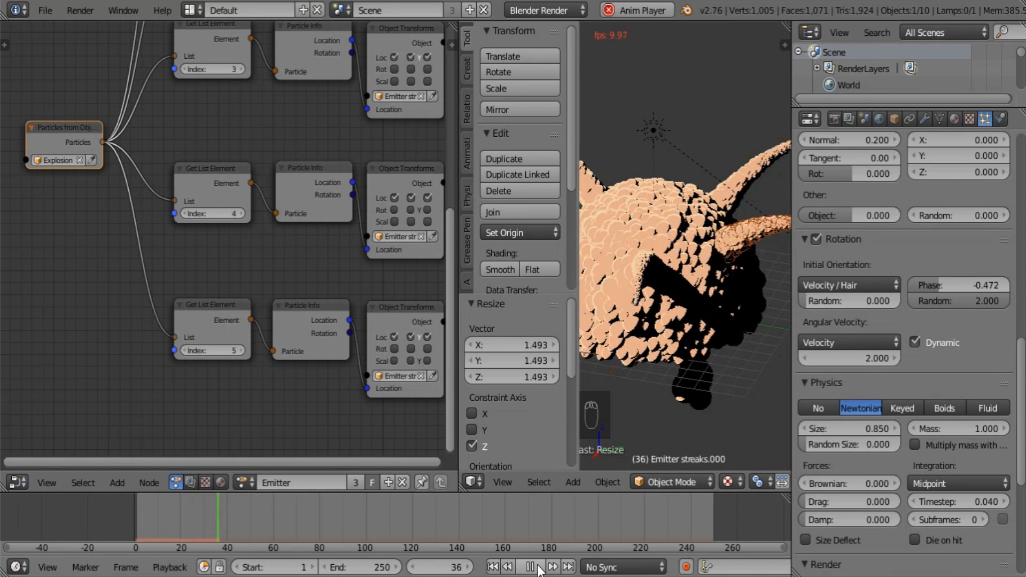
click(538, 568)
middle_drag(688, 316, 591, 354)
scroll(672, 337, up, 2)
middle_drag(677, 317, 711, 323)
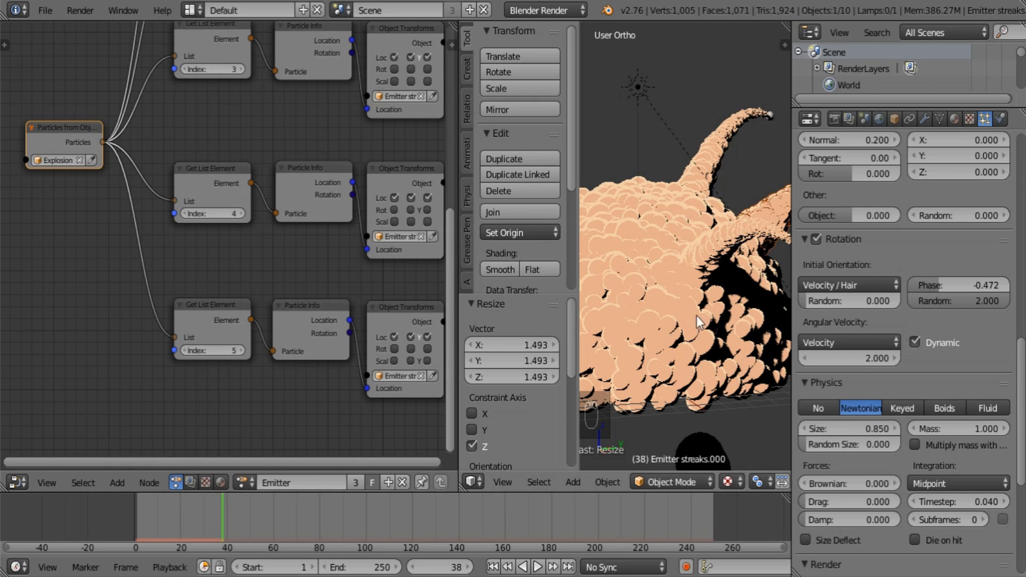
mouse_move(697, 315)
middle_down()
mouse_move(608, 312)
mouse_move(702, 318)
mouse_move(691, 319)
mouse_move(714, 344)
mouse_move(654, 337)
mouse_move(695, 385)
middle_up()
click(732, 482)
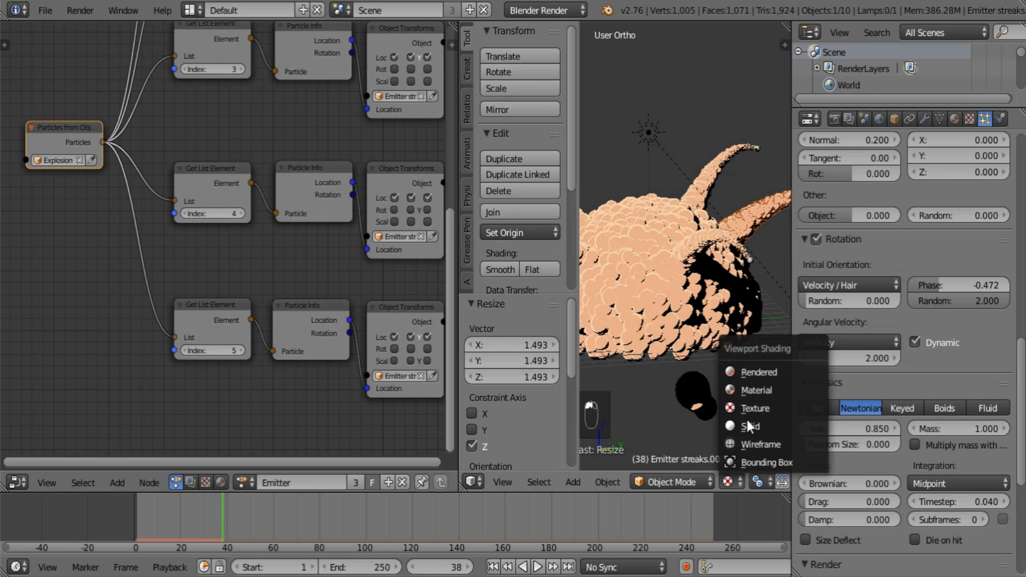
click(753, 424)
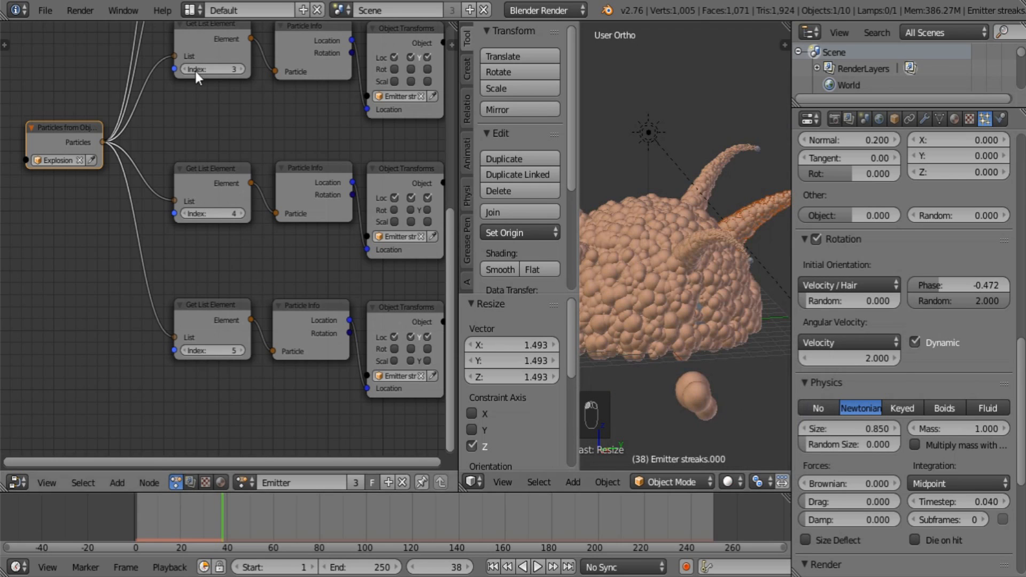
Replay the explosion from the first frame in Solid shading, stop playback, and rewind to frame 1
click(53, 9)
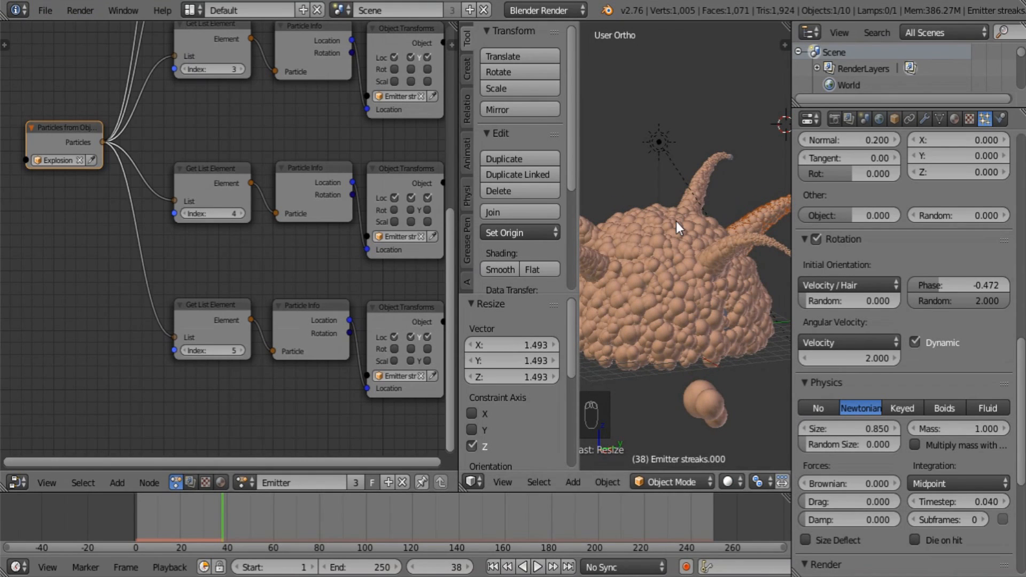
click(46, 10)
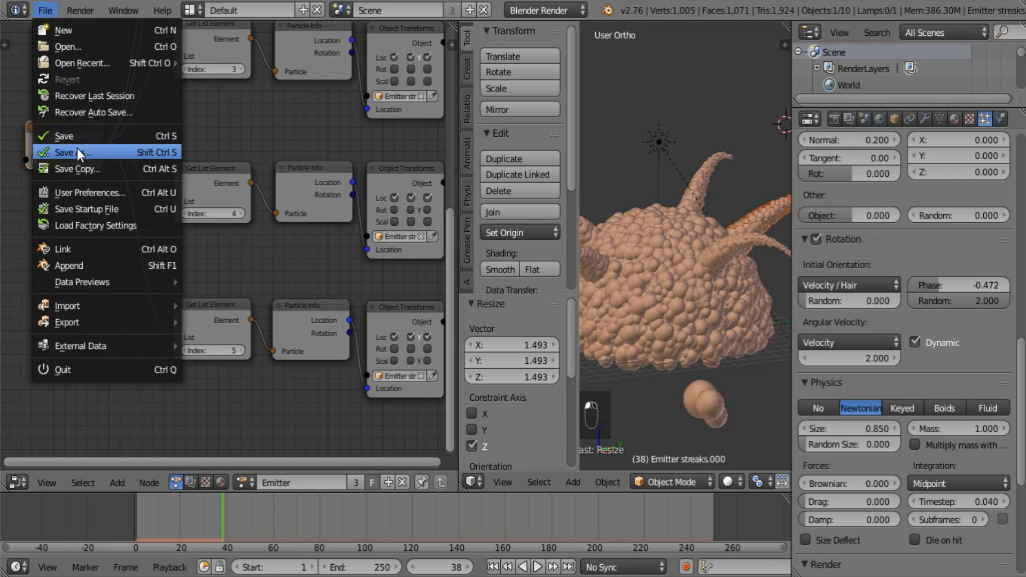
click(494, 569)
click(537, 567)
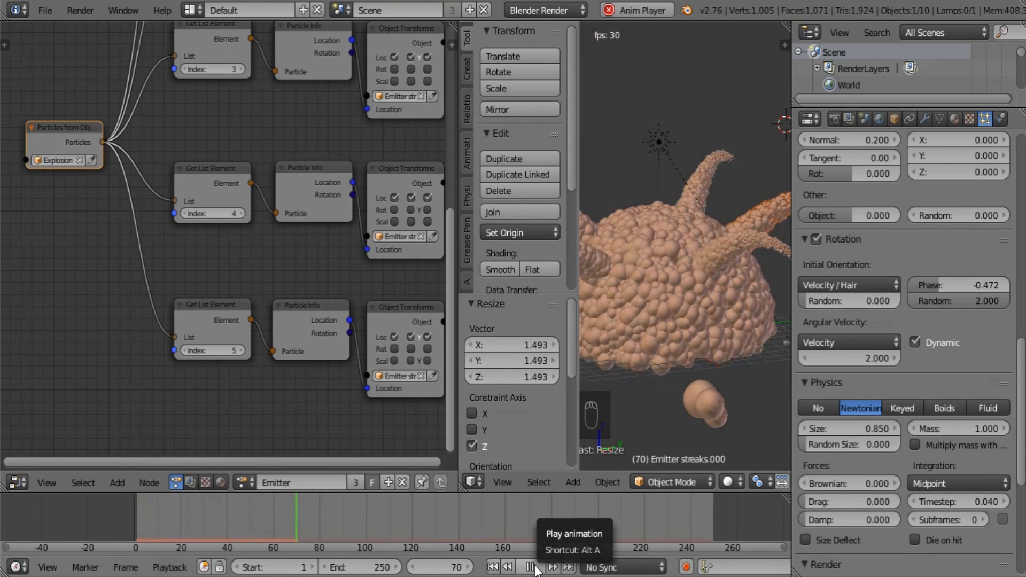
click(533, 567)
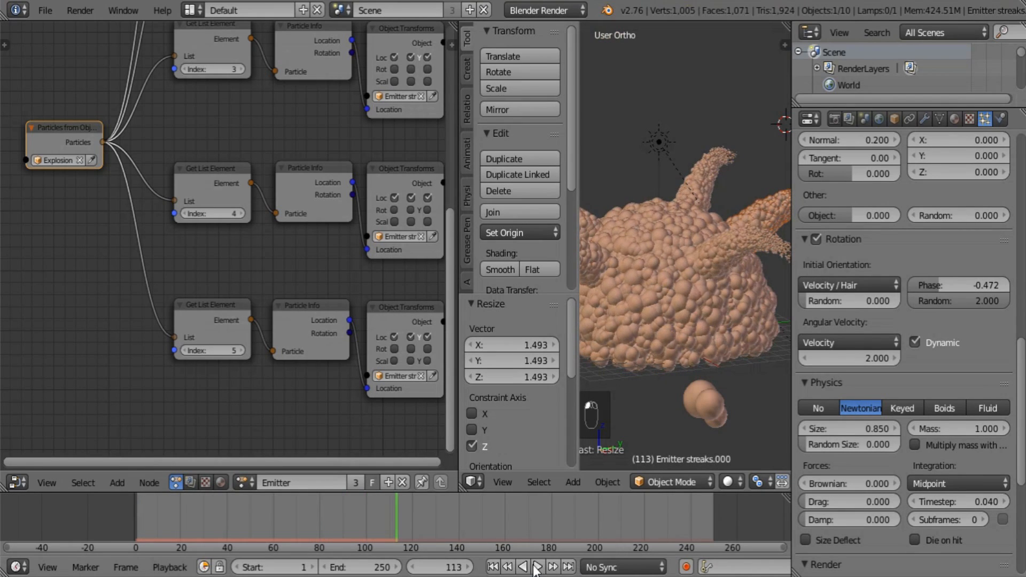
click(492, 567)
Add a Displace modifier to the Cloud base dome and place it above the particle system in the modifier stack
right_click(688, 318)
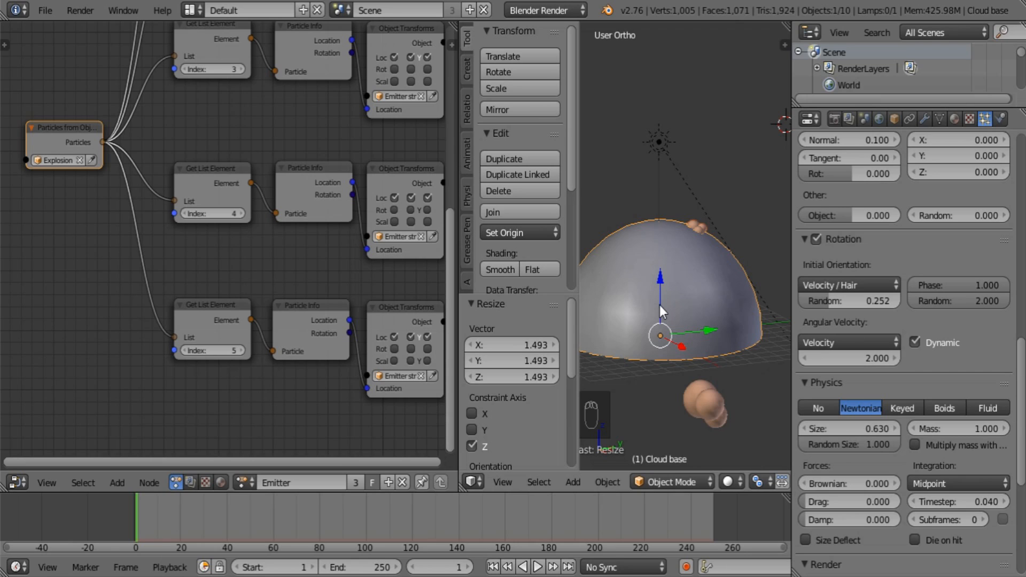
click(925, 119)
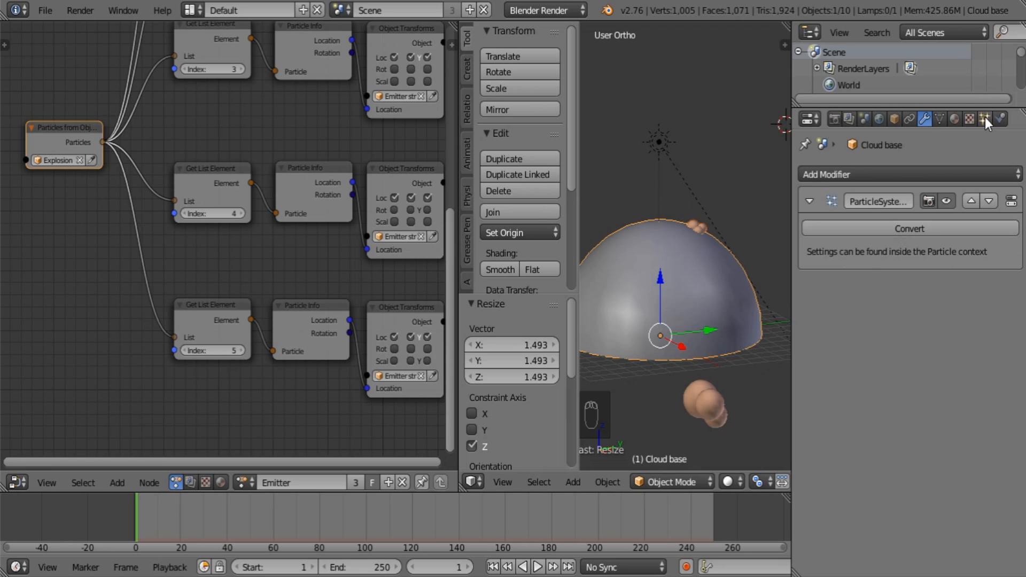
click(958, 174)
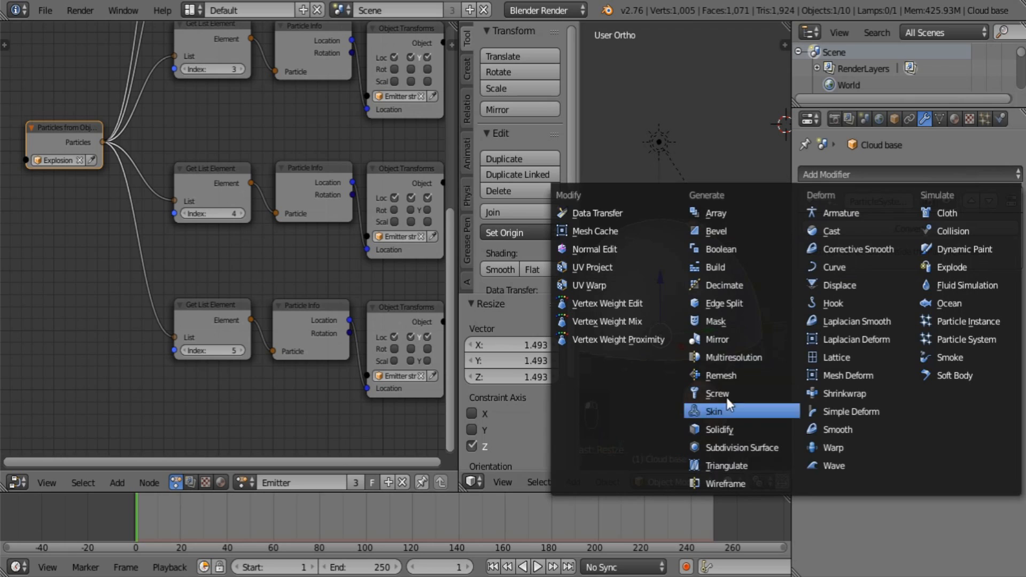
click(845, 286)
click(969, 289)
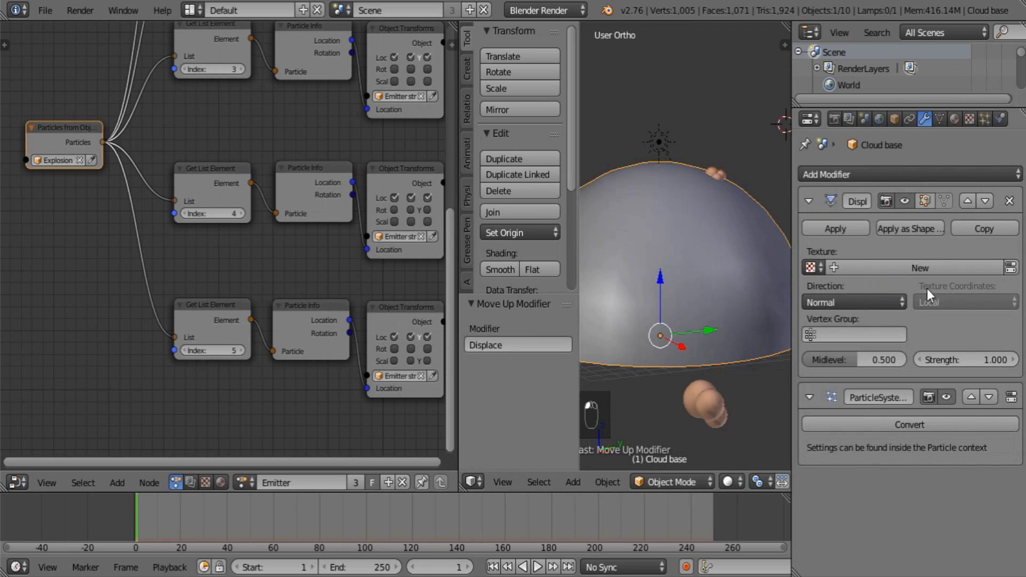
Create a new texture for the Cloud base's Displace modifier and name it Unevenenss
click(895, 268)
double_click(892, 268)
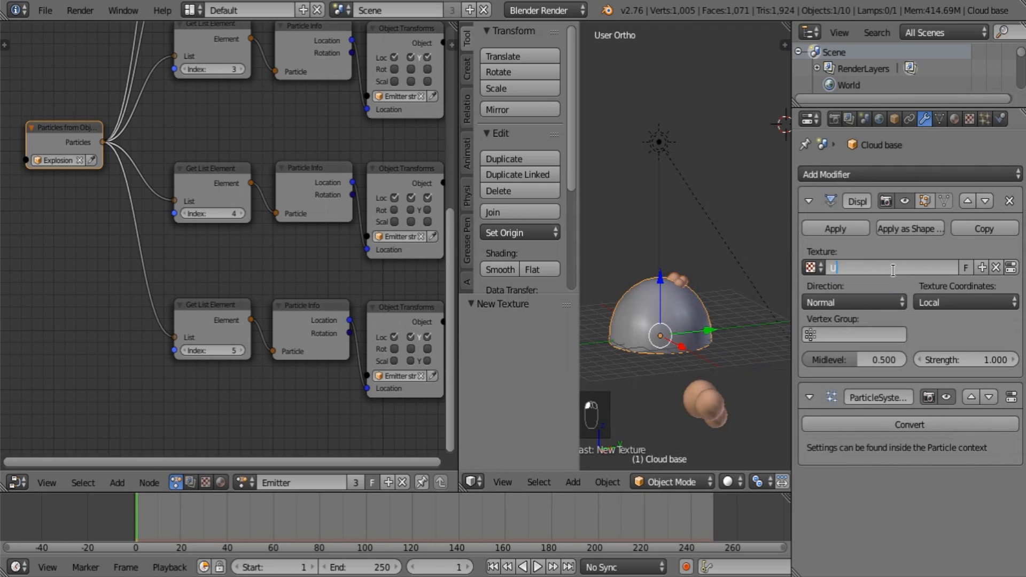
text(Unevenenss)
key(Return)
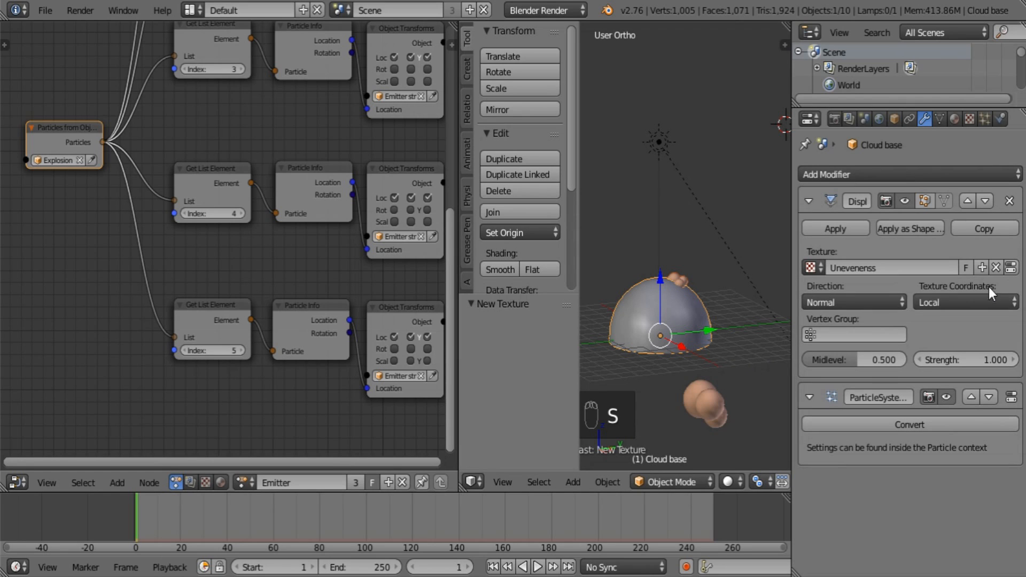
Change the Unevenenss texture to the Clouds type and set its noise size to 0.65
click(1011, 268)
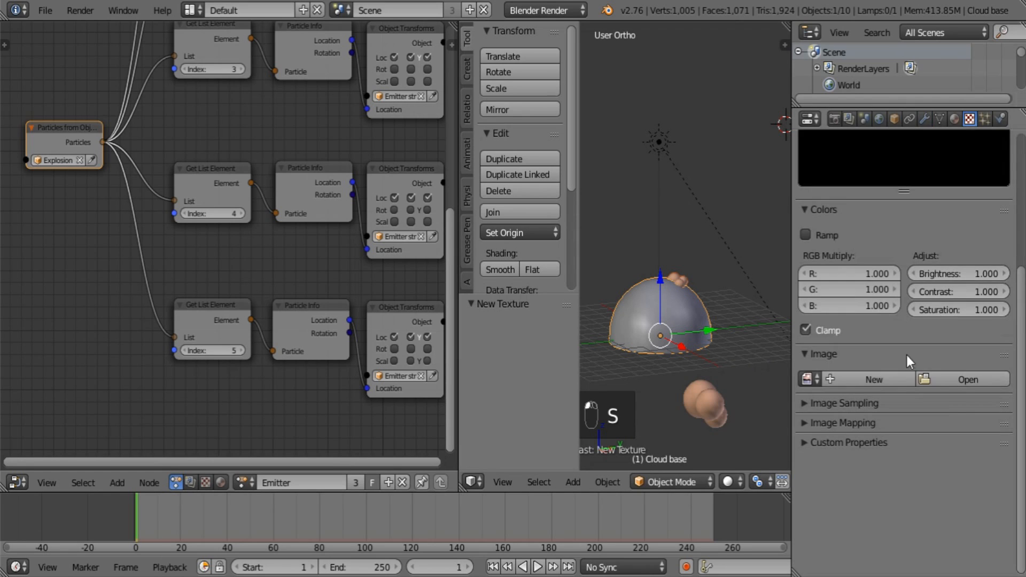
scroll(939, 293, up, 8)
click(905, 245)
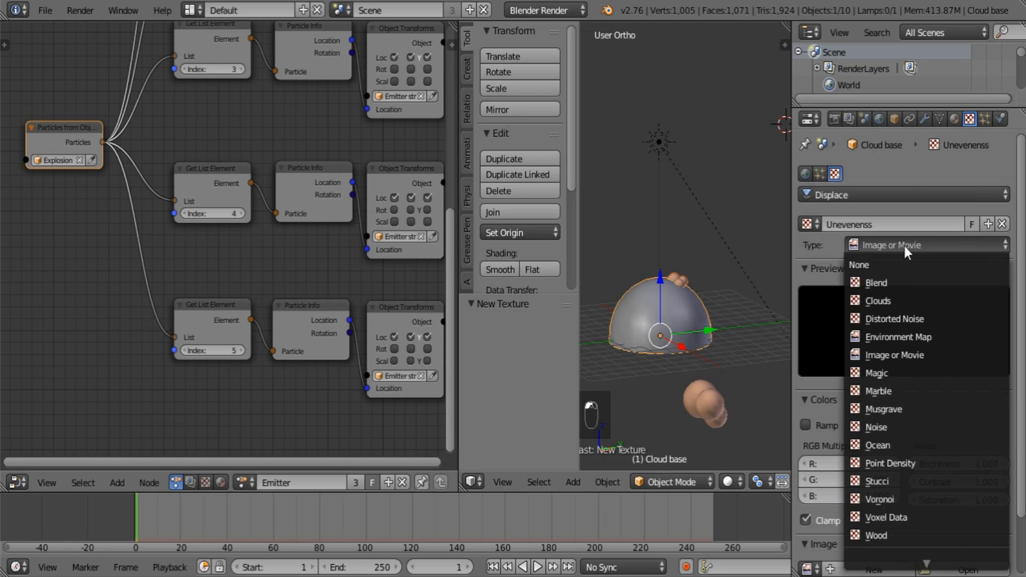
click(895, 298)
middle_drag(730, 358, 769, 404)
scroll(860, 490, down, 6)
drag(831, 528, 887, 528)
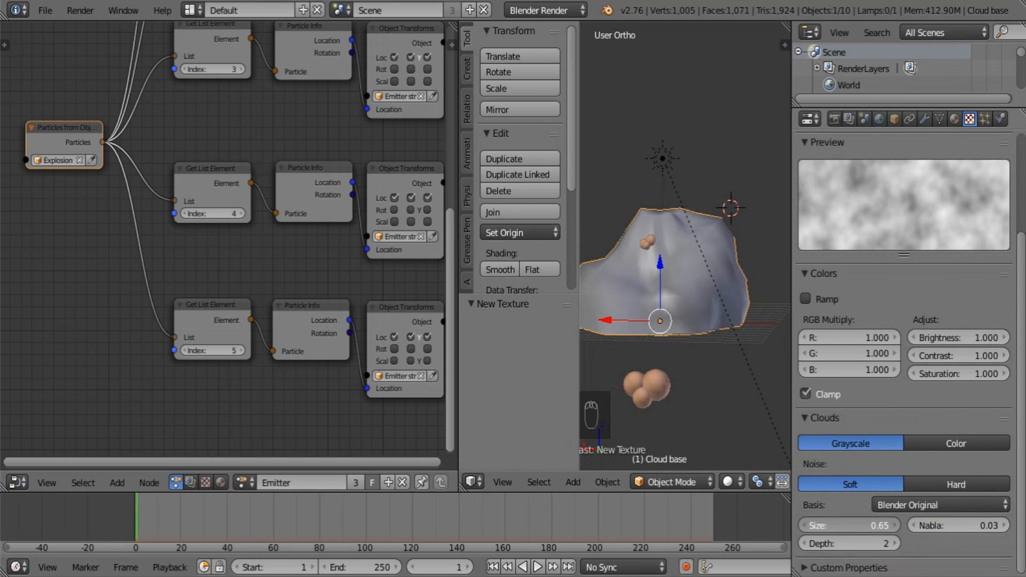
middle_drag(694, 405, 759, 320)
Limit the Cloud base's Displace modifier to the Displacement vertex group and check the dome's base
click(924, 118)
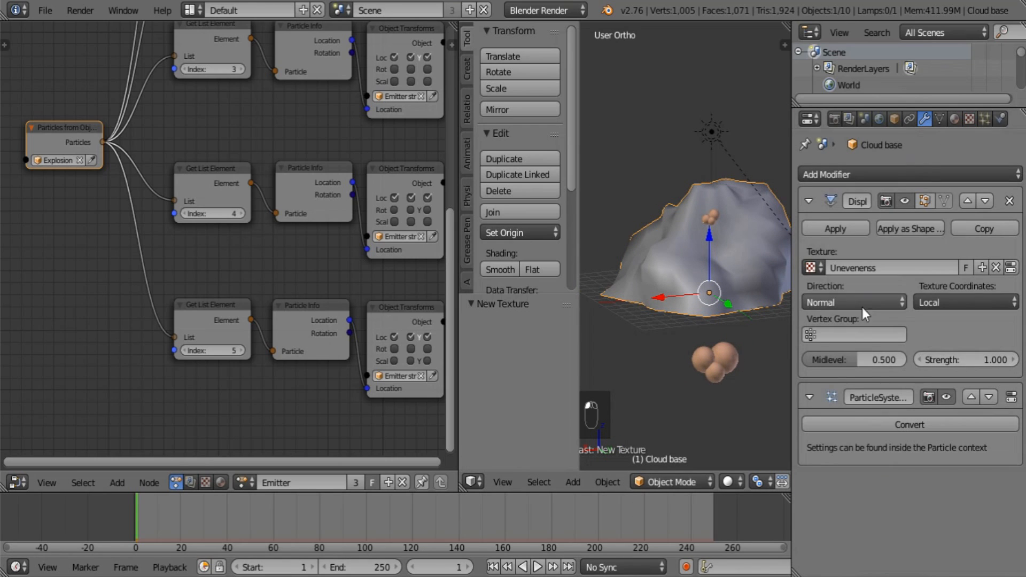
click(843, 333)
click(842, 359)
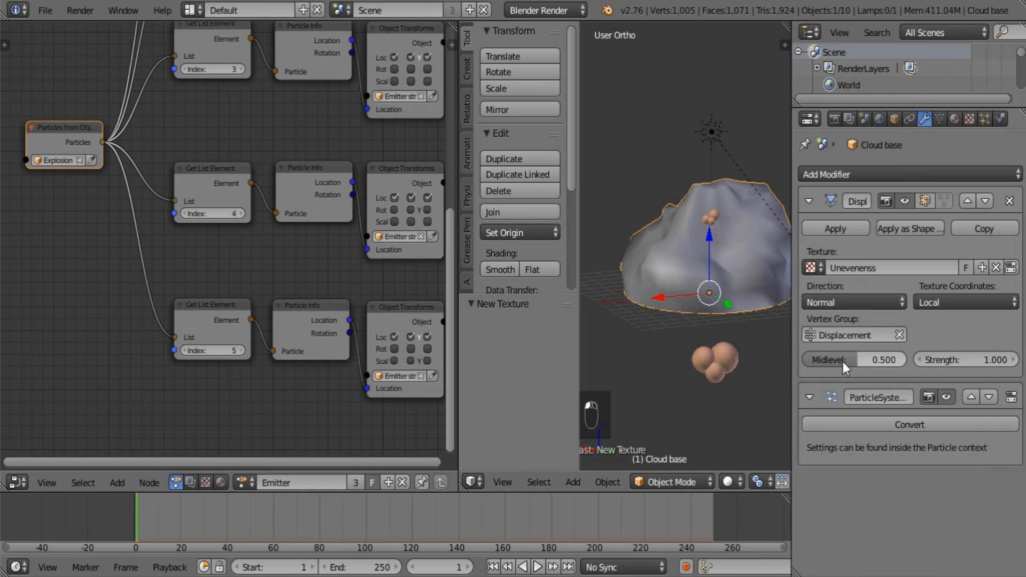
middle_drag(770, 342, 754, 377)
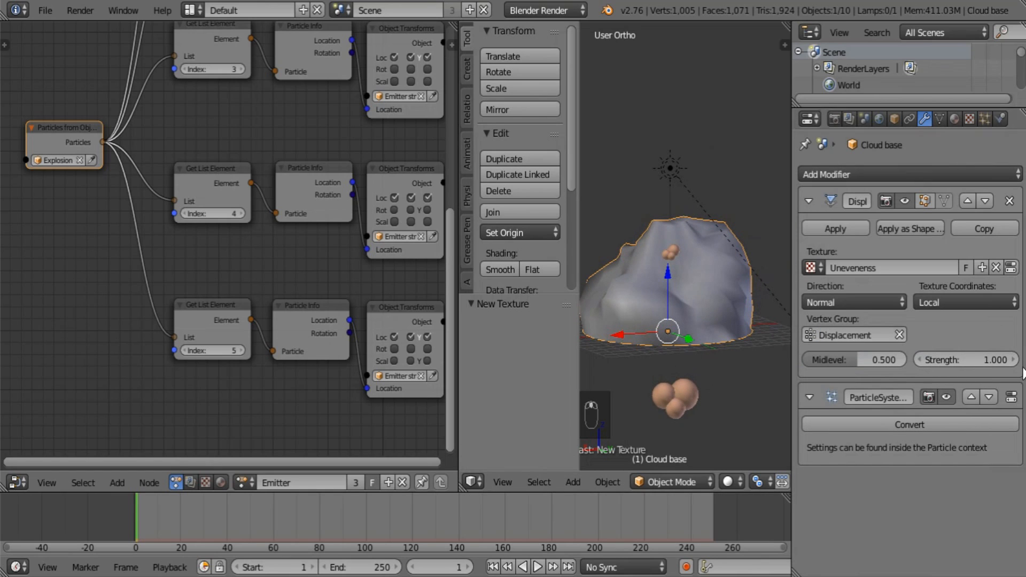
Make the Cloud particle system emit using the modifier stack, and play the animation to check the uneven cloud
click(1011, 397)
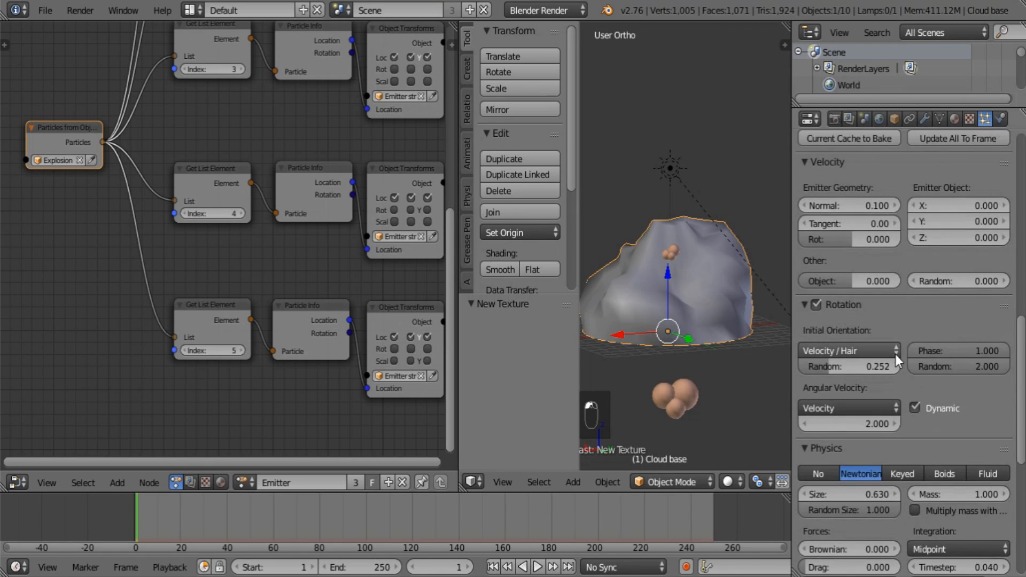
scroll(896, 355, up, 15)
click(830, 325)
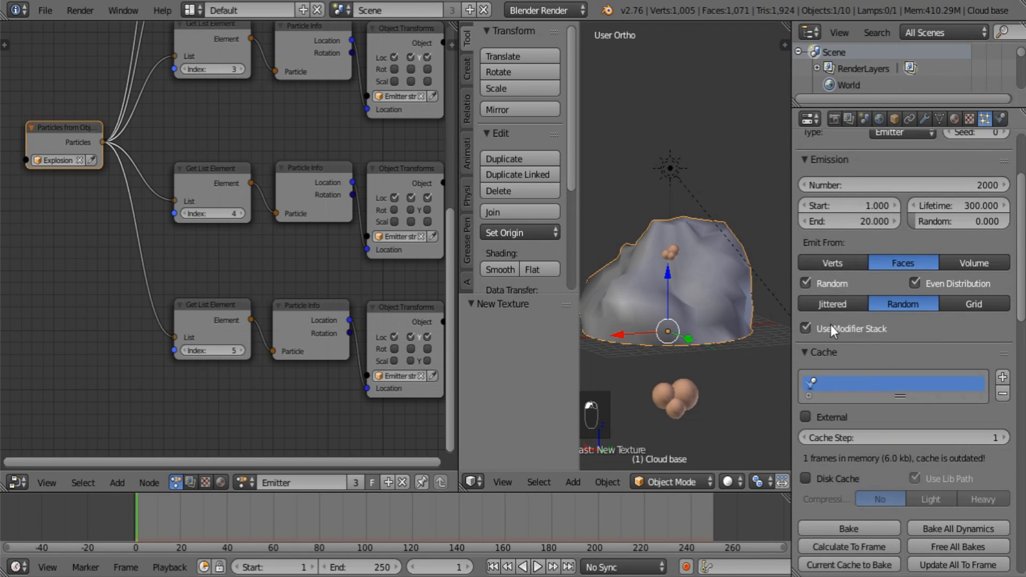
click(537, 567)
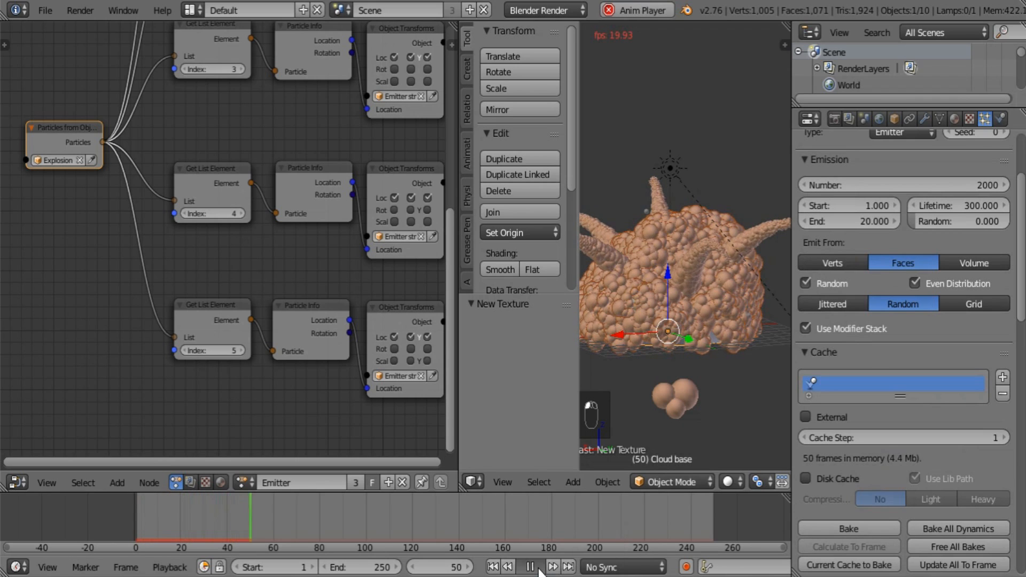
click(530, 567)
middle_drag(662, 393, 599, 396)
click(538, 567)
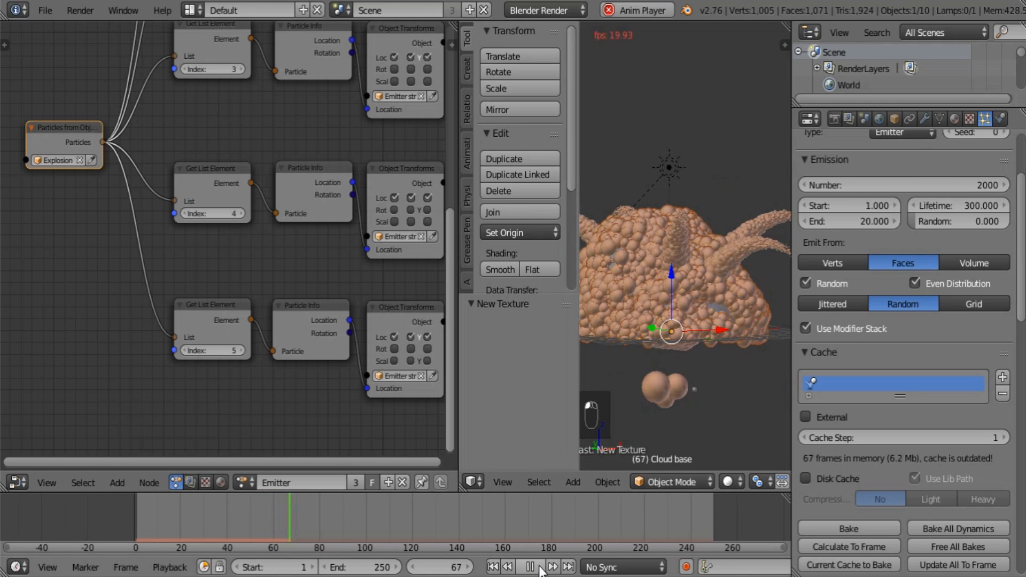
Set the number of particles emitted by the Cloud particle system to 3000
scroll(932, 297, up, 5)
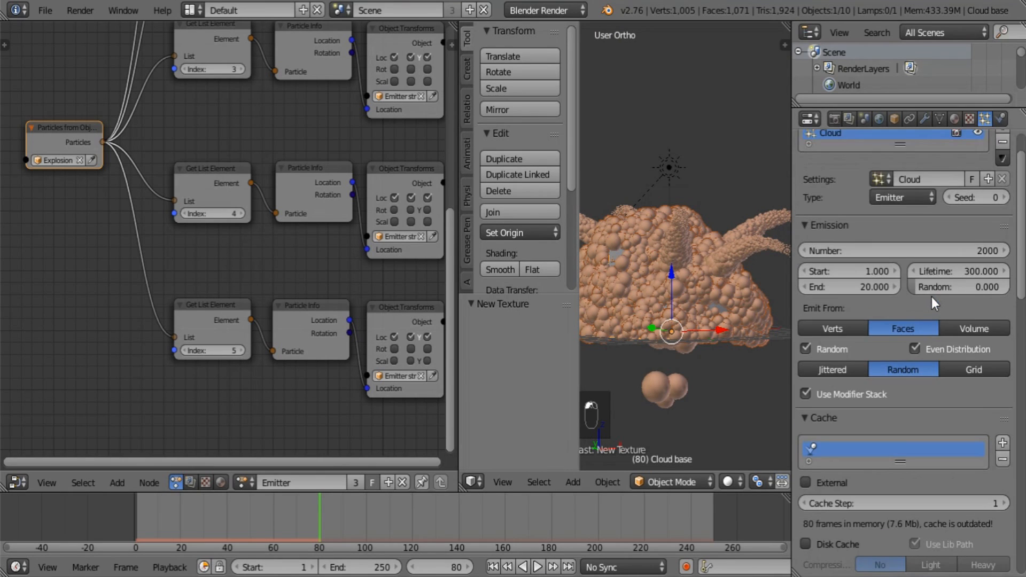
click(909, 299)
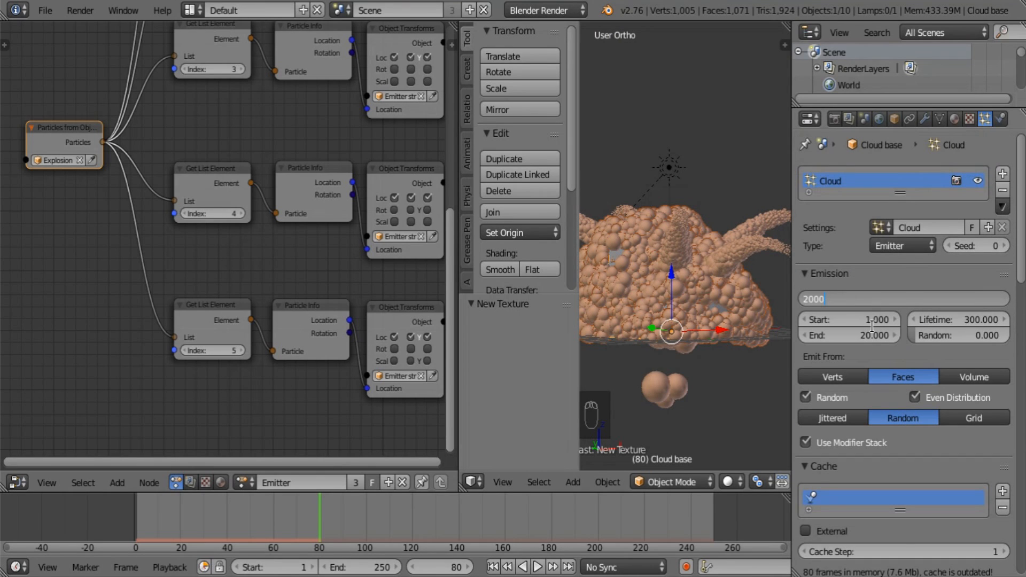
key(Left)
key(Left)
key(shift+Right)
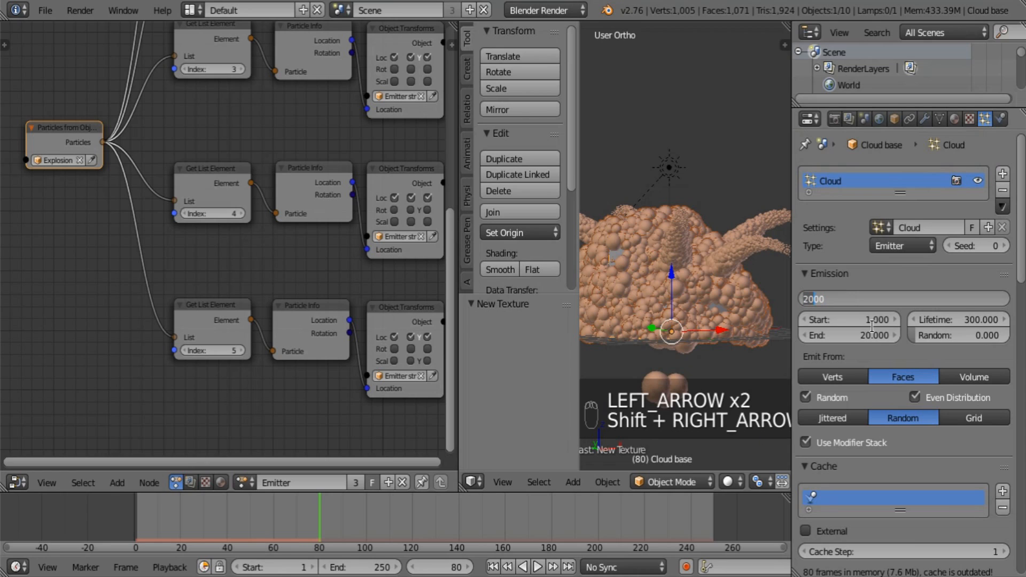
text(3)
key(Return)
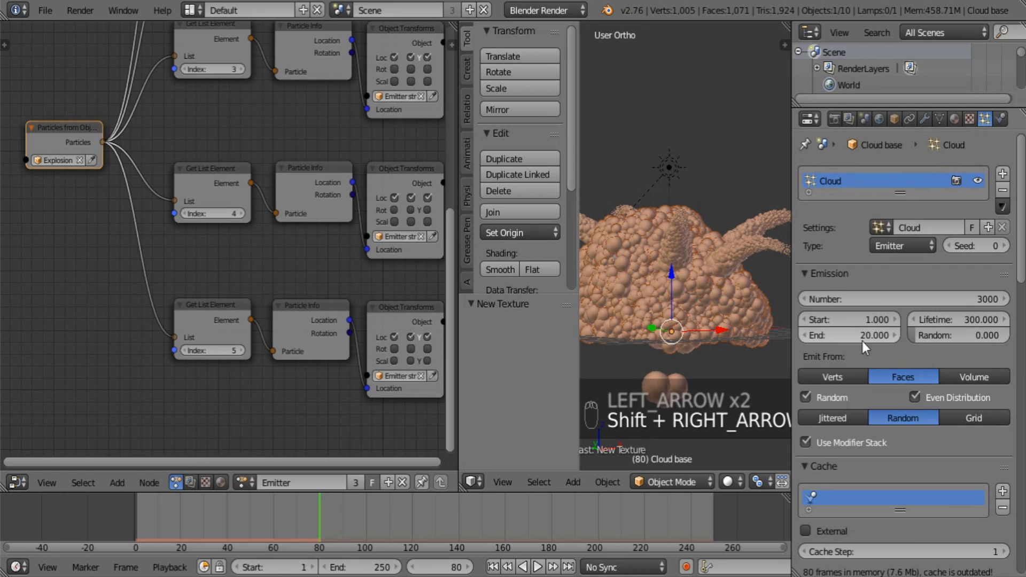
Replay the animation from the first frame and inspect the denser cloud from another angle
click(493, 567)
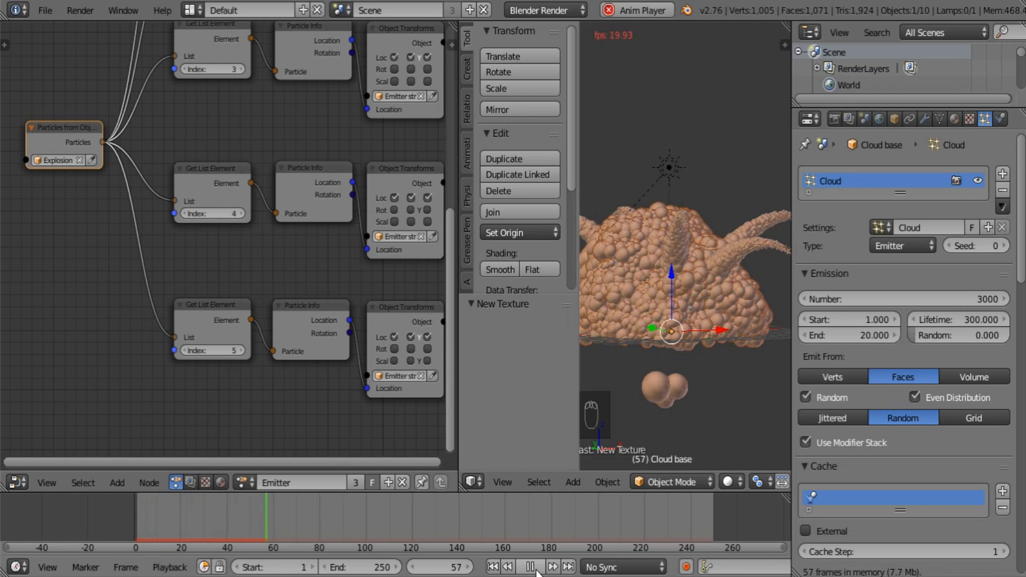
click(530, 567)
middle_drag(660, 319, 584, 325)
Save the file and expand the 3D viewport over the node editor area
click(46, 9)
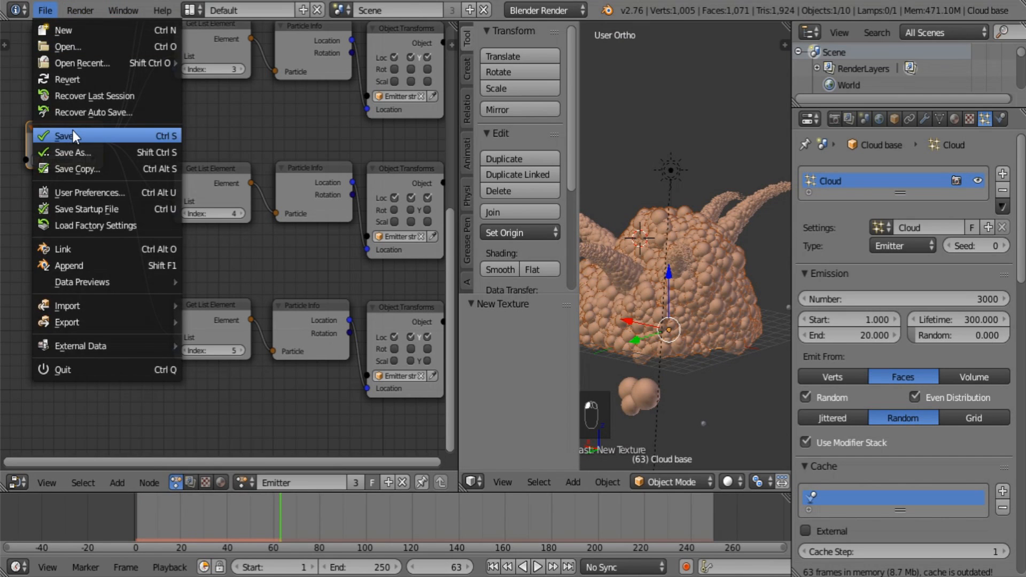
drag(457, 23, 241, 160)
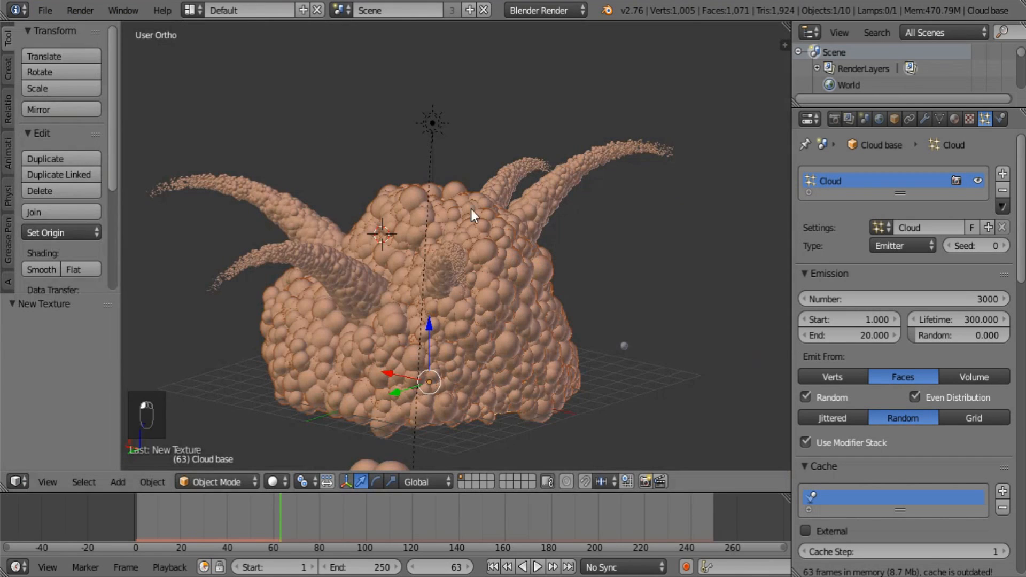
shift+middle_drag(494, 243, 522, 203)
Deselect everything and add a plane mesh to the scene
key(a)
key(shift+a)
mouse_move(536, 204)
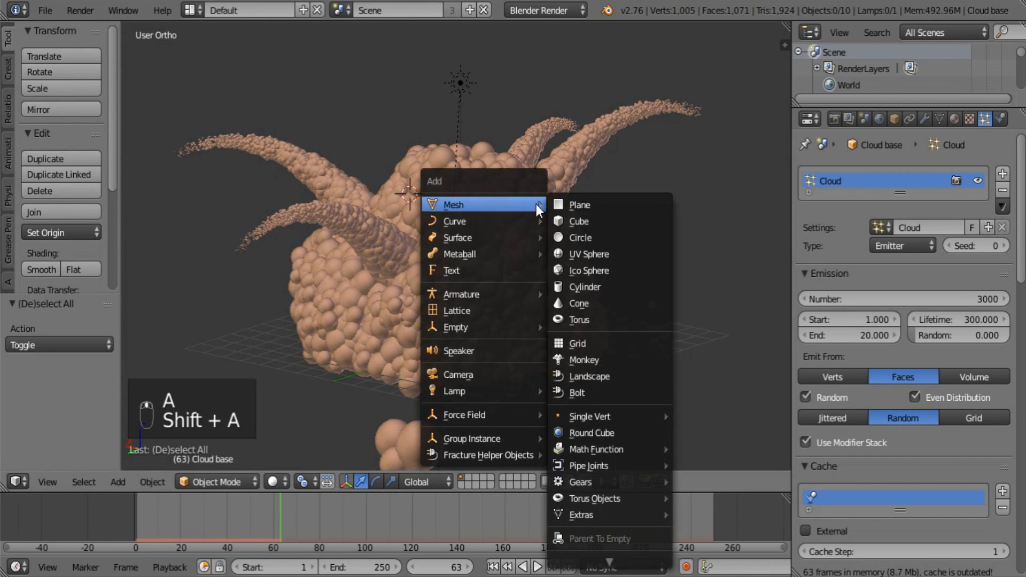
click(597, 204)
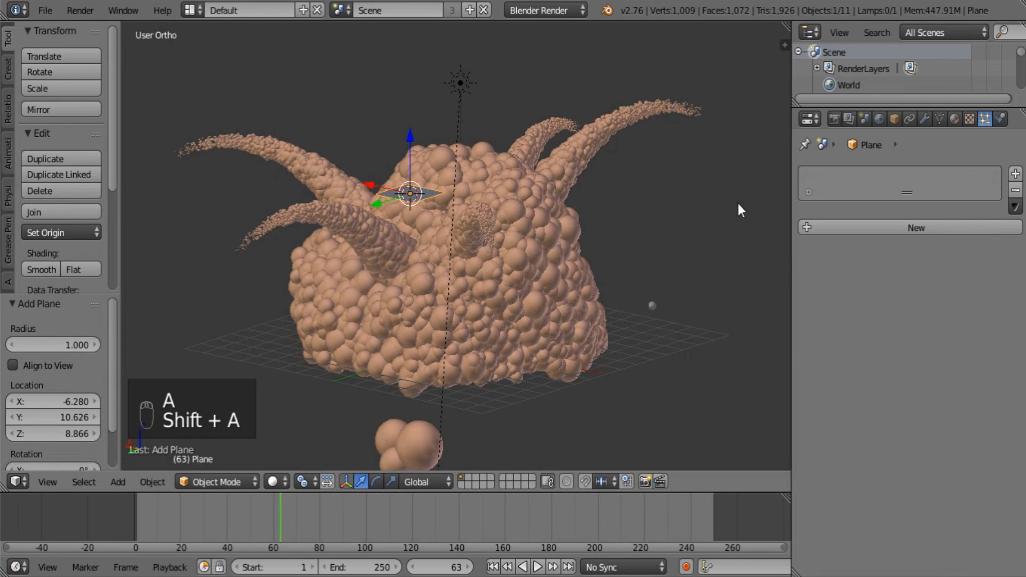
Set the plane's location to 0 on the X, Y and Z axes
key(n)
click(697, 74)
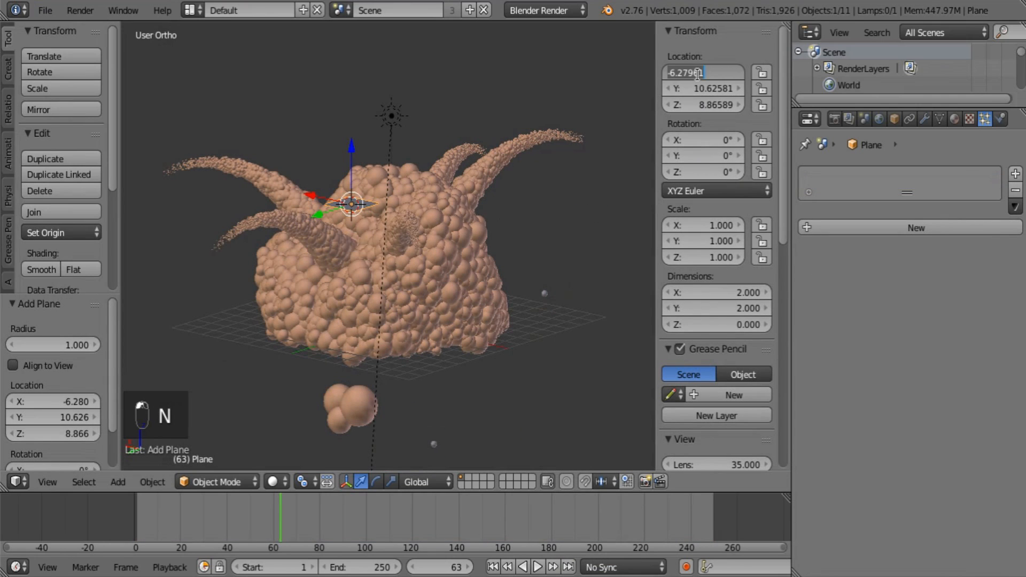
text(0)
key(Tab)
text(0)
key(Tab)
text(0)
key(Return)
Reset the 3D cursor's location to 0 on the X, Y and Z axes
scroll(717, 212, down, 7)
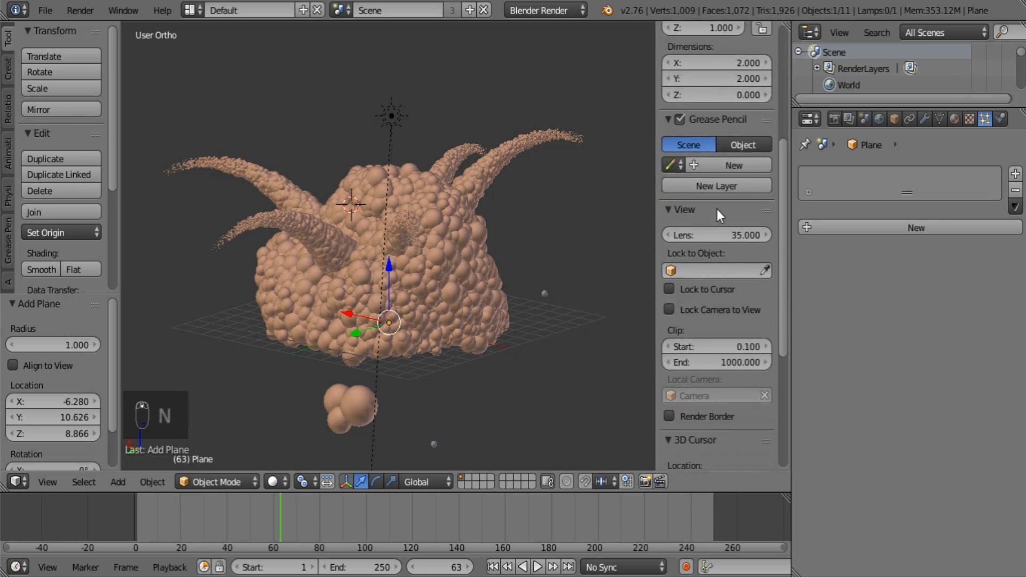
scroll(716, 210, down, 8)
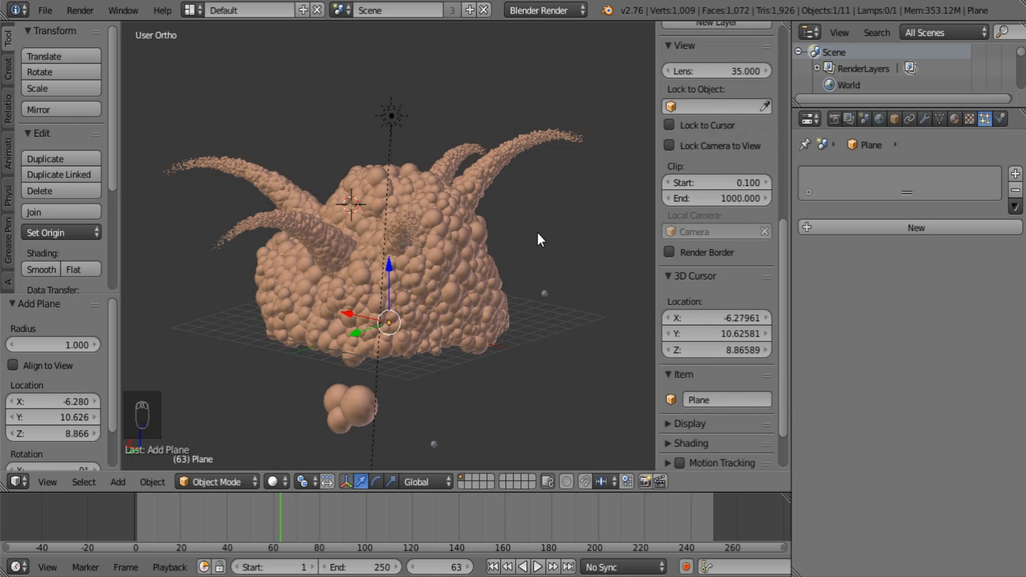
click(720, 317)
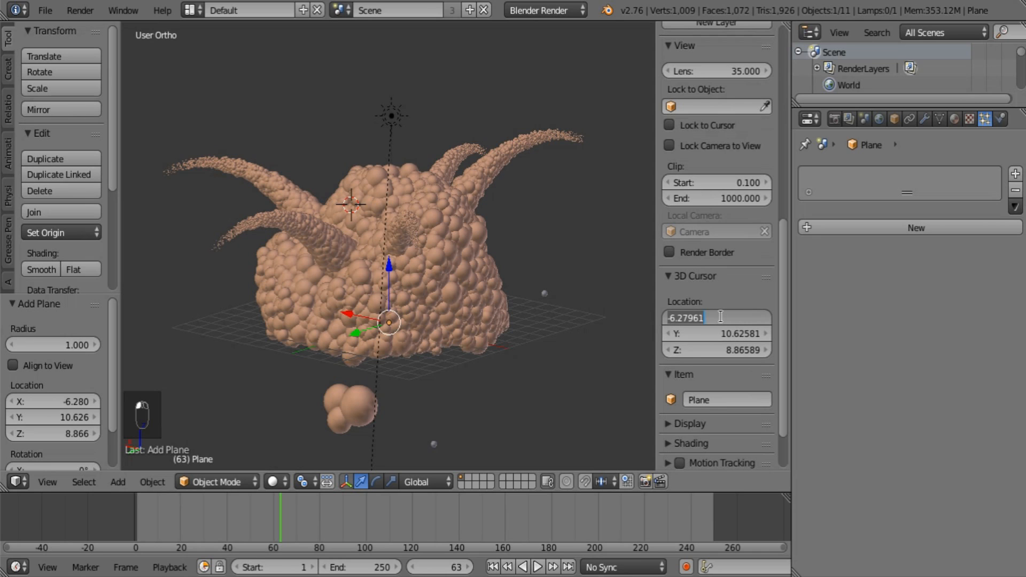
text(0)
key(Tab)
text(0)
key(Tab)
text(0)
key(Return)
Scale the plane up into a very large ground surface beneath the explosion
middle_drag(453, 299, 405, 348)
key(s)
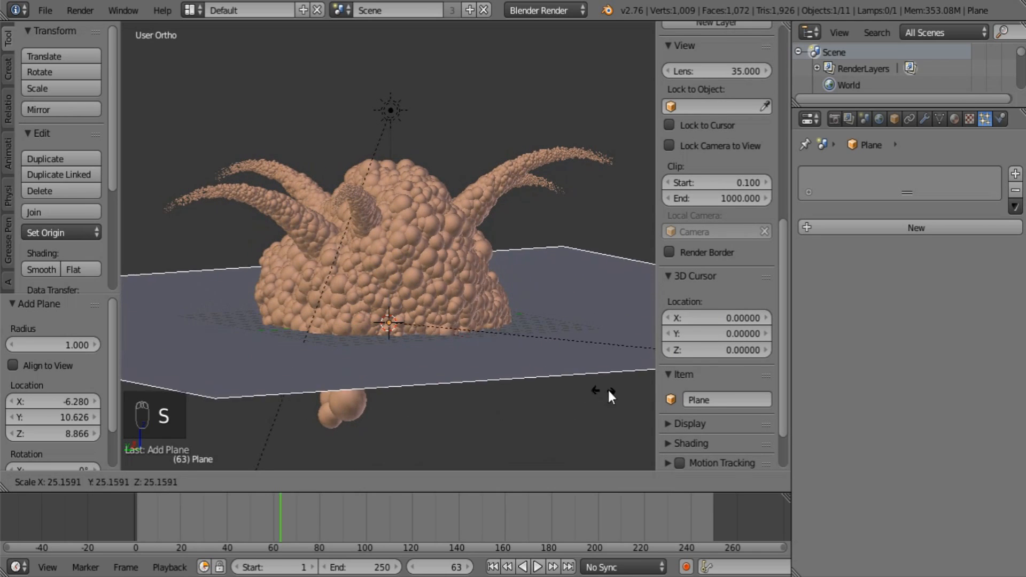
click(222, 465)
scroll(454, 213, down, 3)
middle_drag(458, 280, 473, 396)
key(s)
click(457, 358)
scroll(468, 362, up, 3)
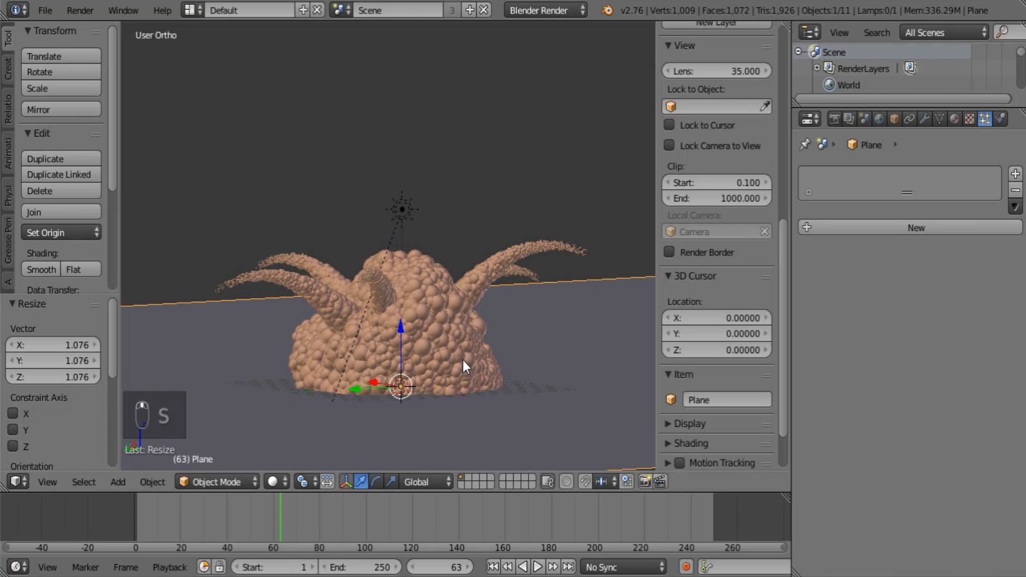
Select the Cloud base and play the animation from the first frame to check the explosion above the ground
right_click(462, 354)
click(492, 567)
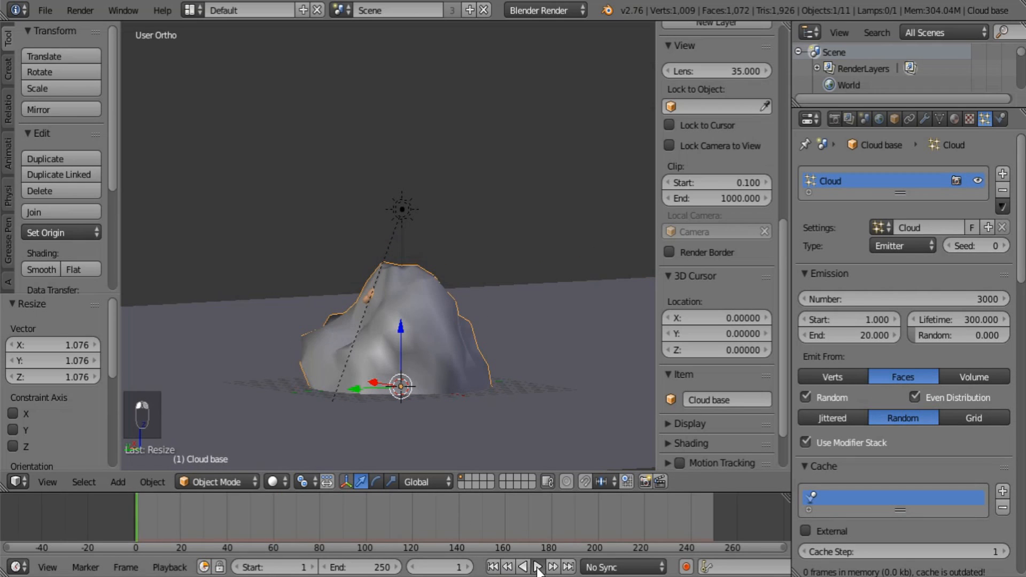
click(537, 567)
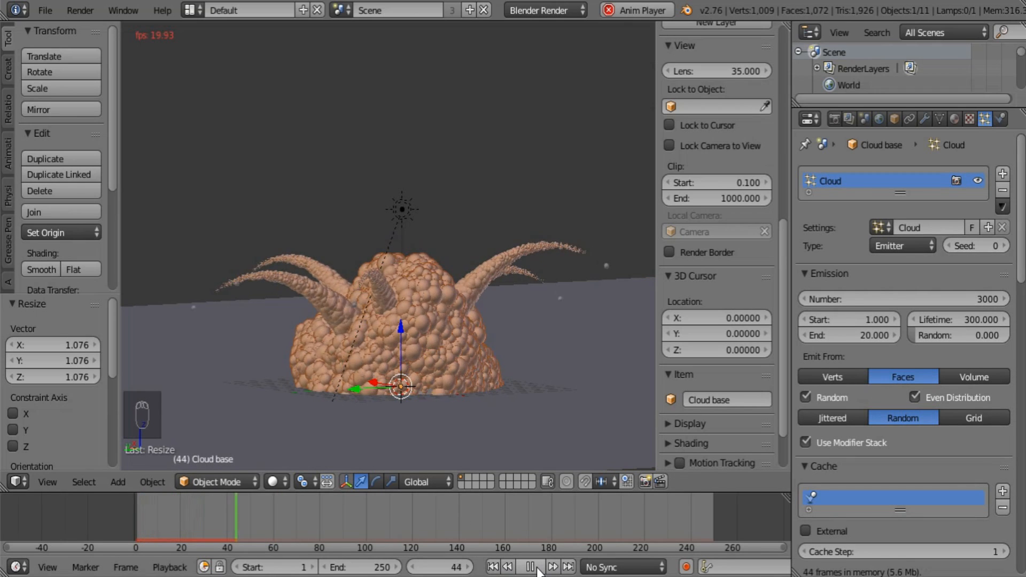
click(531, 567)
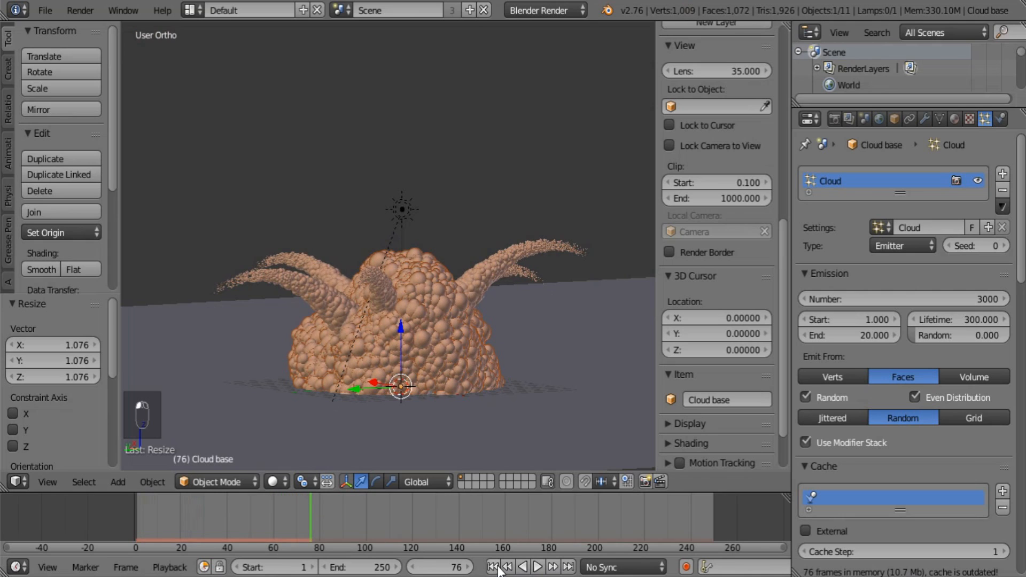
Insert a Scaling keyframe for the Cloud base at frame 10
click(492, 567)
right_click(449, 337)
right_click(451, 355)
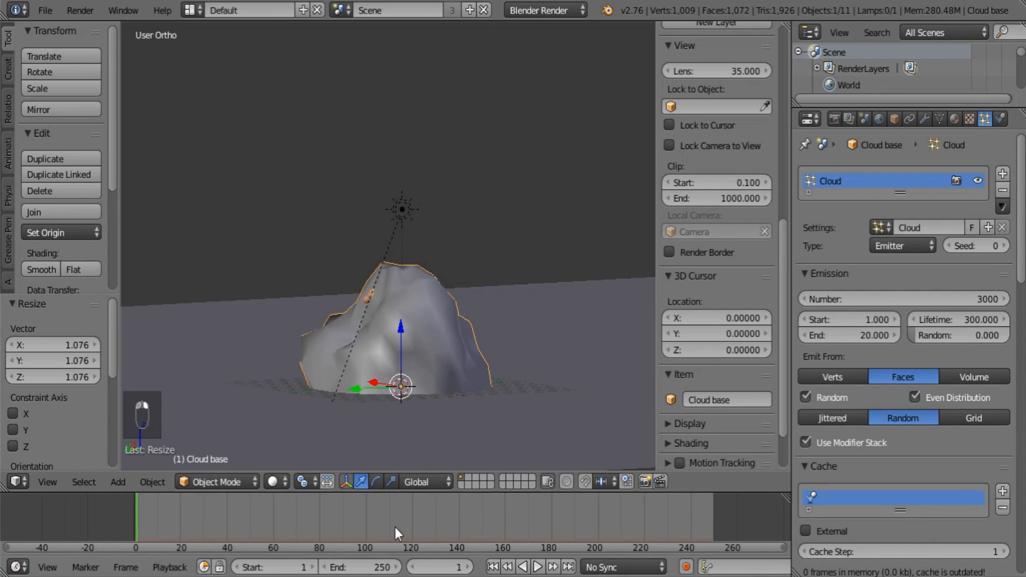
drag(138, 510, 159, 509)
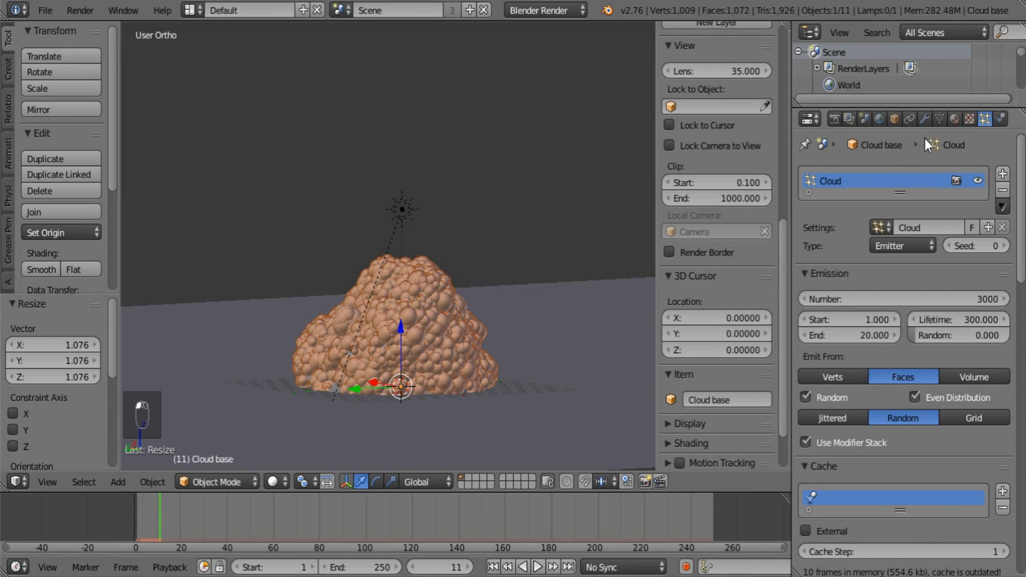
mouse_move(161, 517)
mouse_down()
mouse_move(180, 517)
mouse_move(158, 524)
mouse_up()
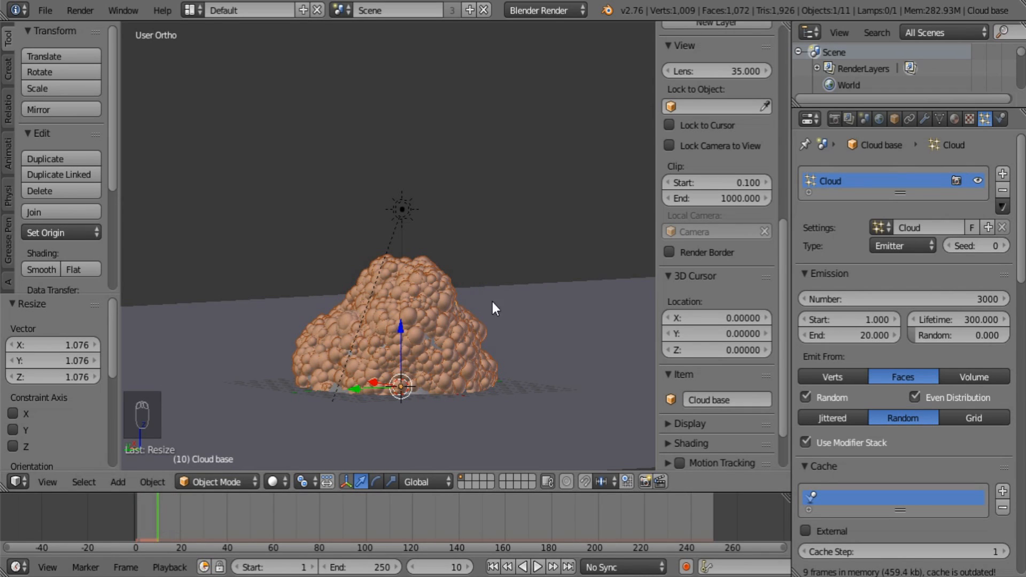
key(i)
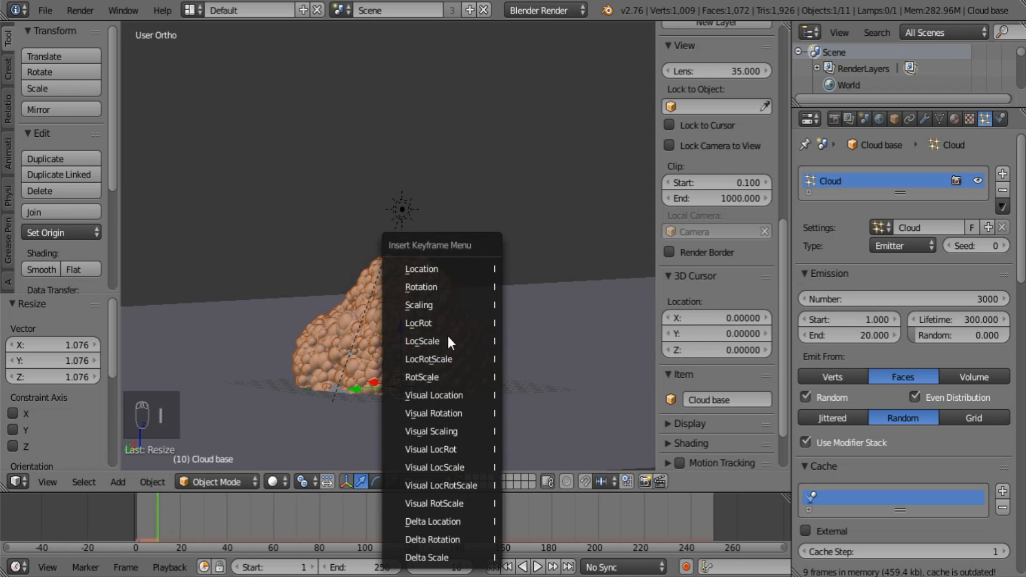
click(454, 305)
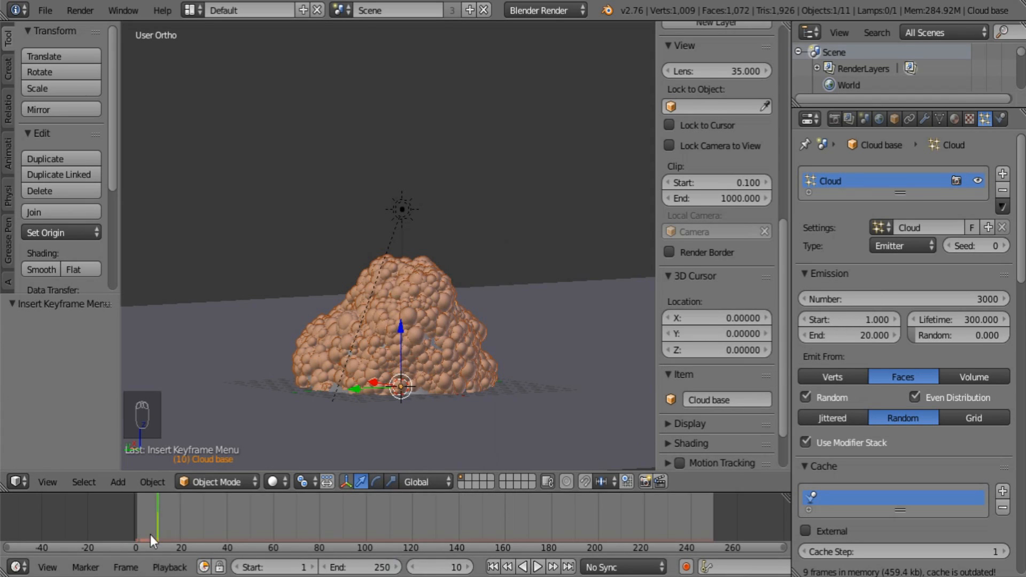
At frame 1, scale the Cloud base down to about 0.104, keyframe its scale, and play the animation to check the growth
drag(152, 521, 138, 525)
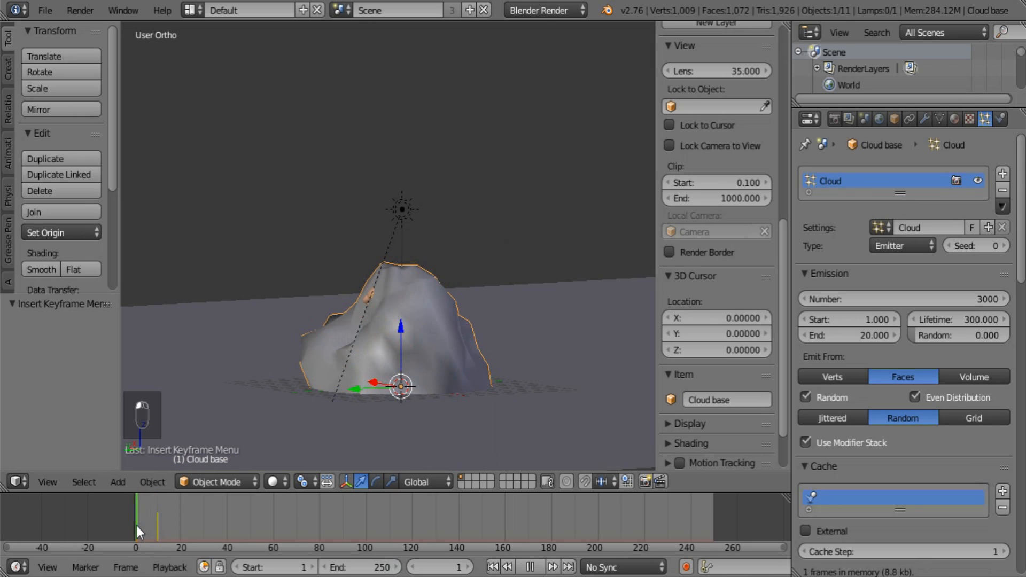
key(s)
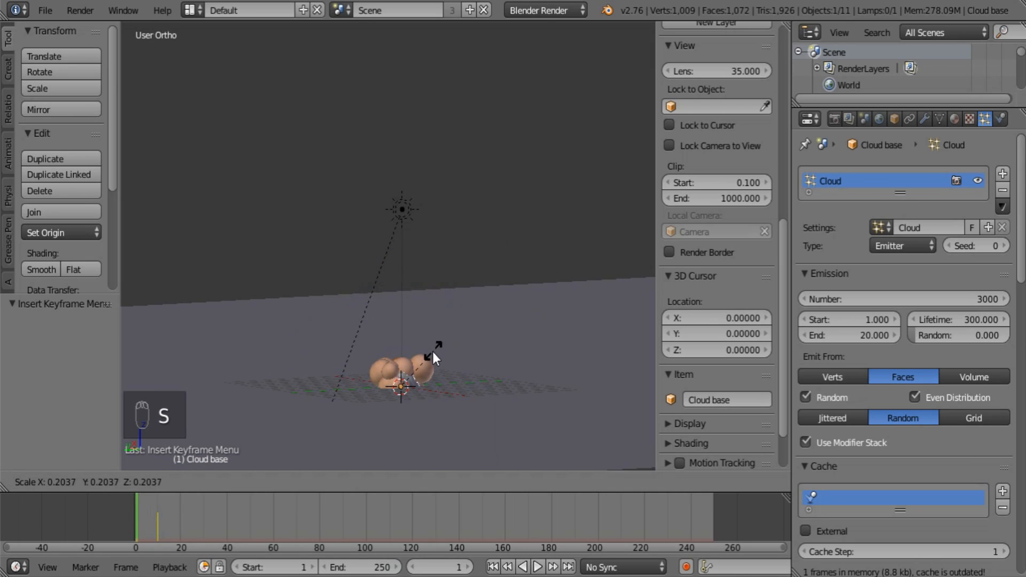
click(416, 366)
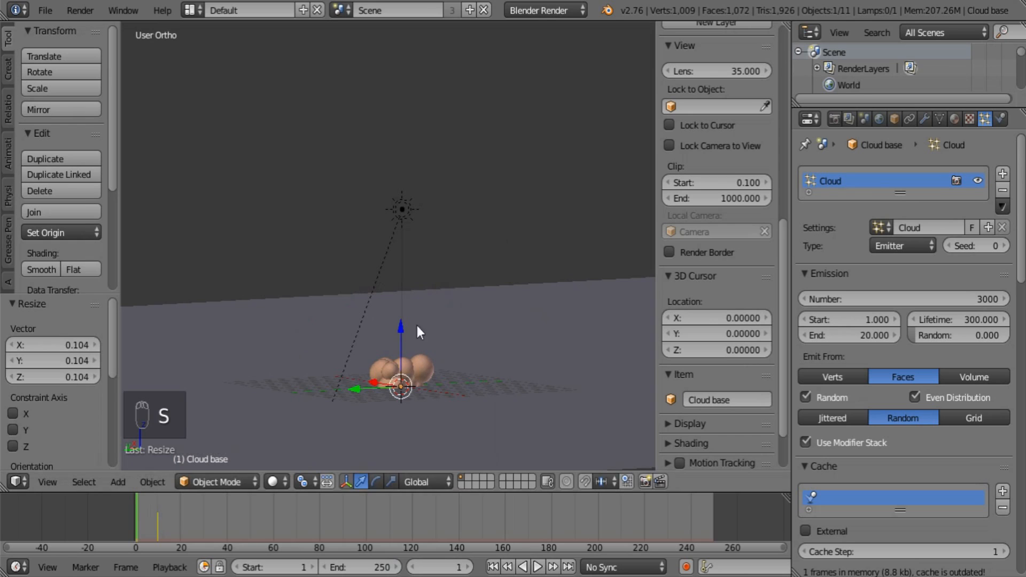
key(i)
click(422, 289)
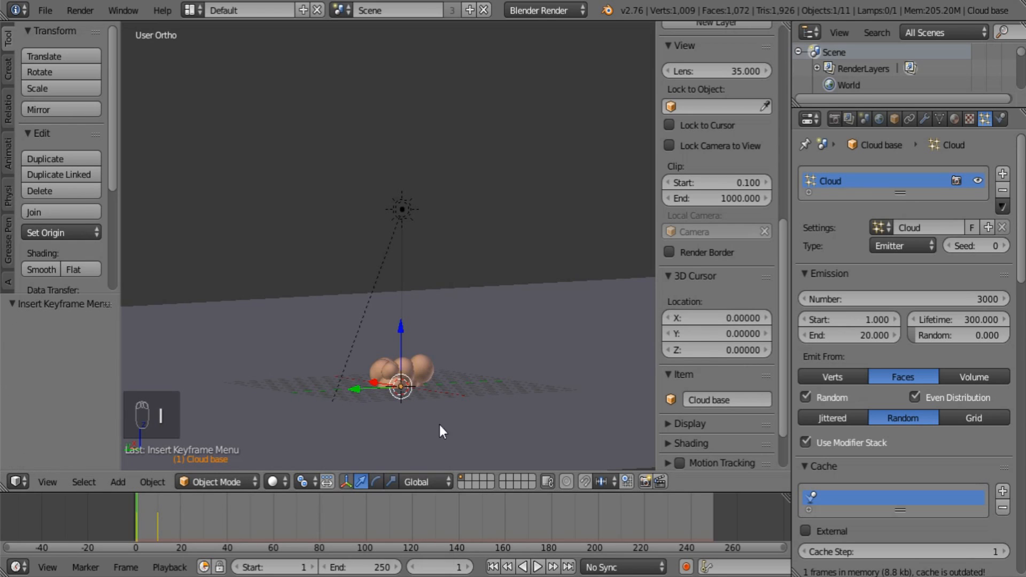
click(537, 568)
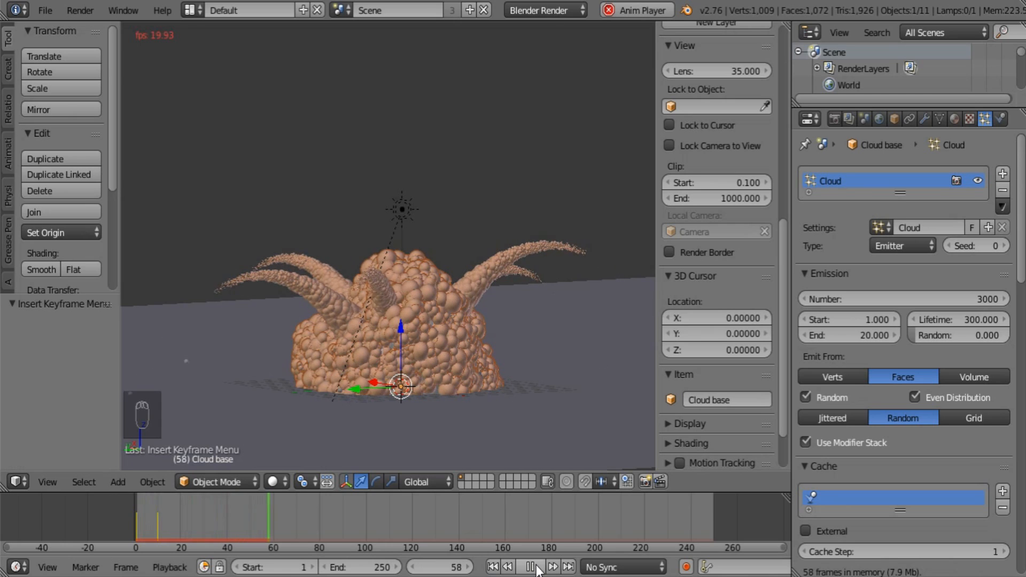
click(536, 568)
Set the number of Cloud particles to 3500 and replay the animation from the first frame to check the coverage
click(891, 299)
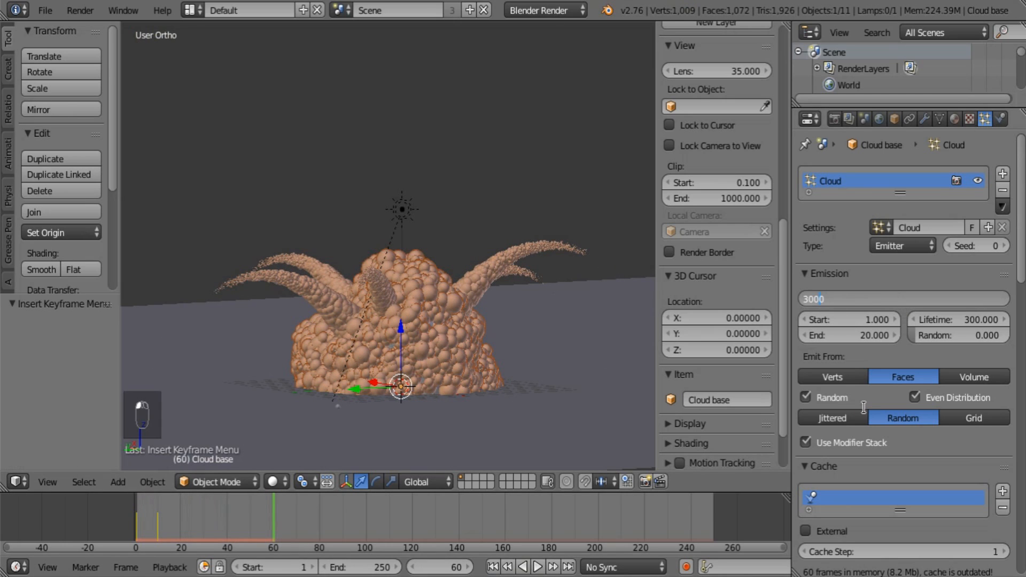
key(Left)
key(shift+Left)
text(5)
key(Return)
click(492, 567)
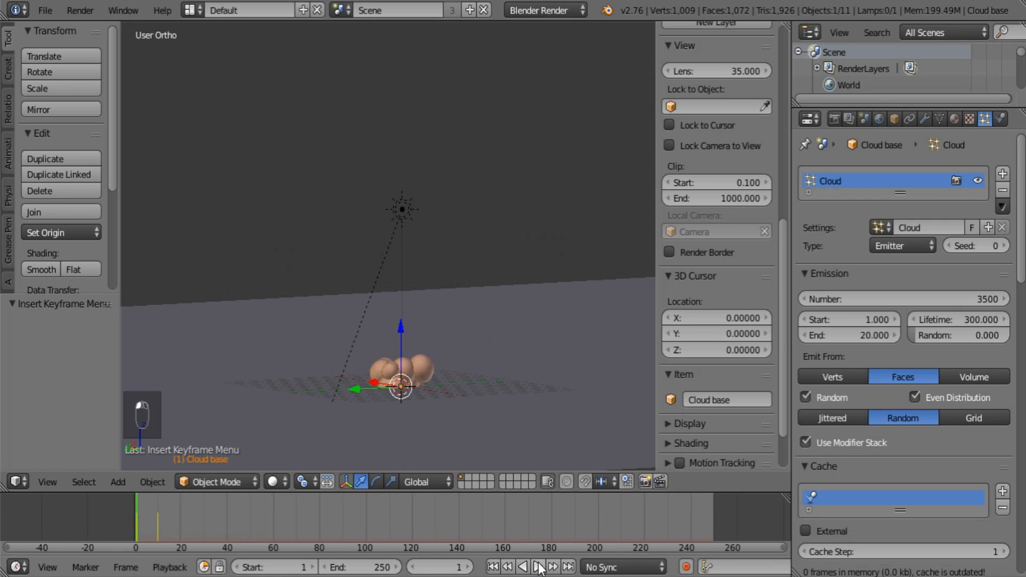
click(538, 567)
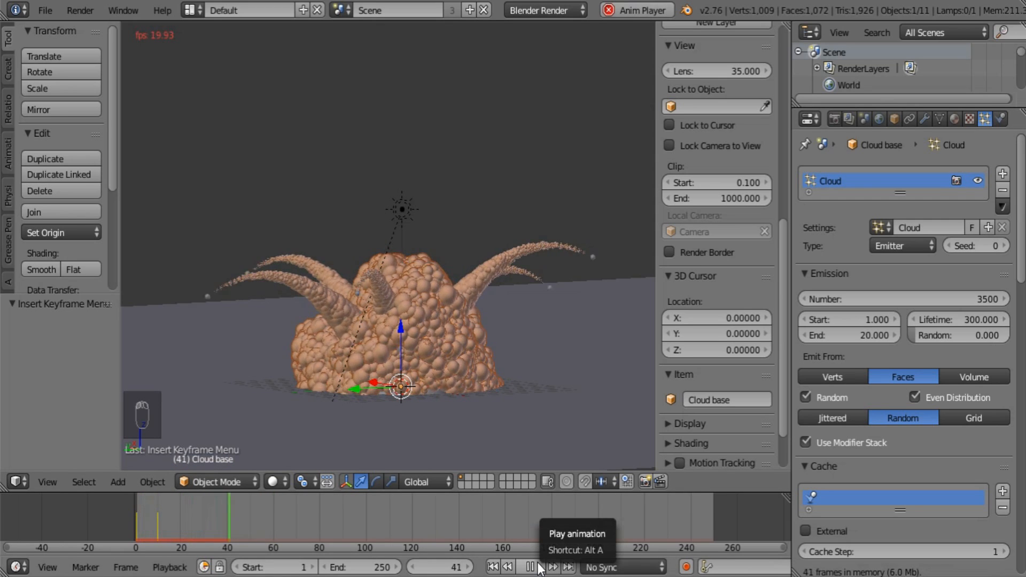
click(538, 565)
middle_drag(477, 360, 707, 347)
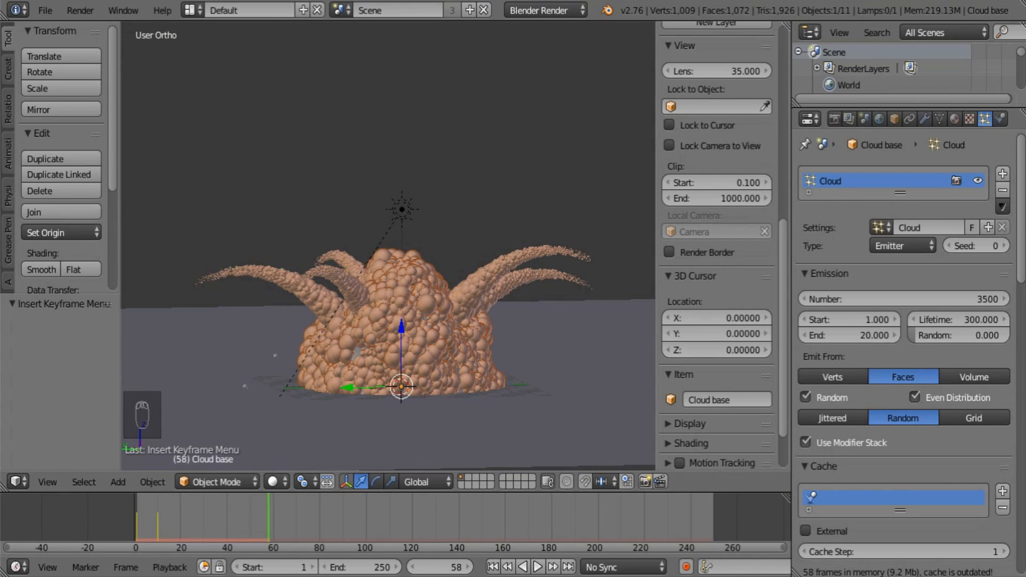
Turn off emitter rendering in the particle settings of Emitter streaks.004 and check the same option on Emitter streaks.001
scroll(1002, 557, down, 15)
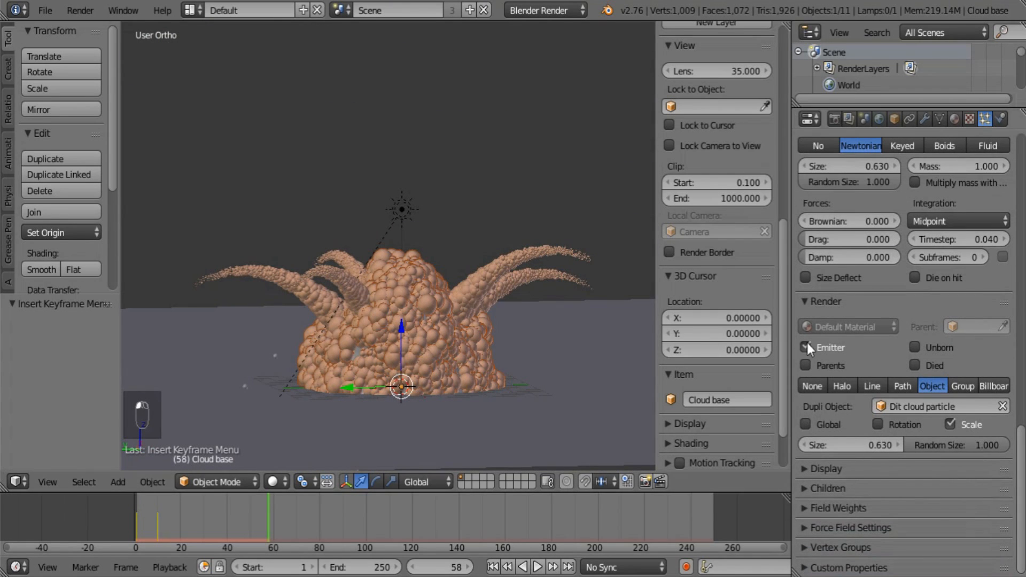
right_click(537, 284)
click(818, 345)
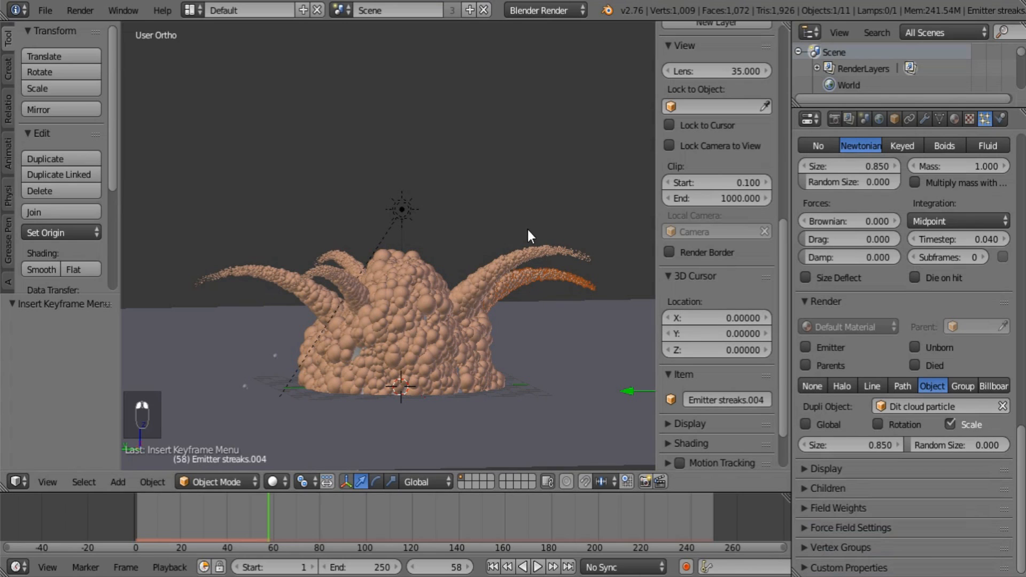
right_click(539, 253)
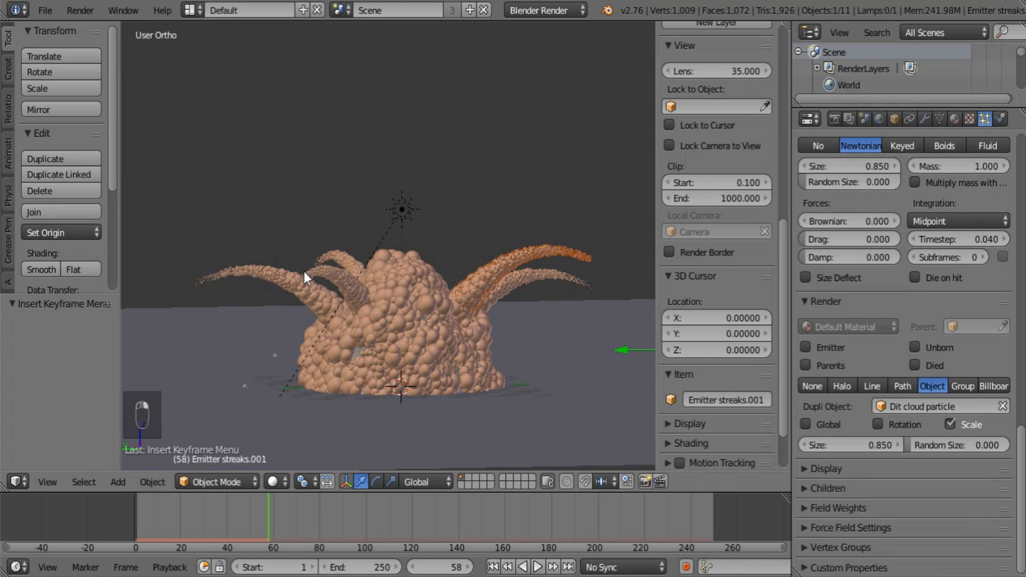
Make the Emitter1 particle settings single-user for Emitter streaks.004 and for Emitter streaks.001
scroll(916, 374, up, 15)
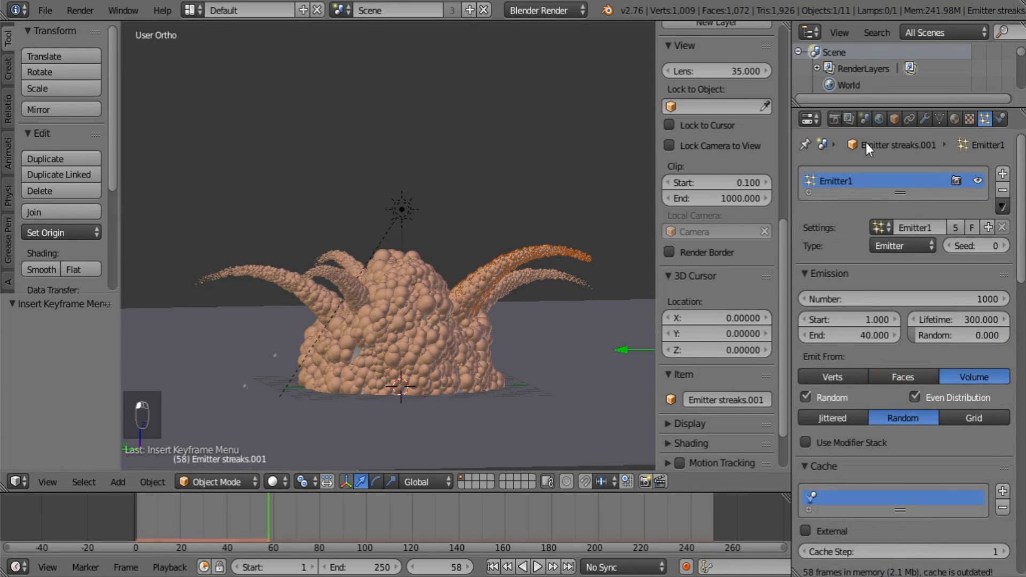
right_click(525, 284)
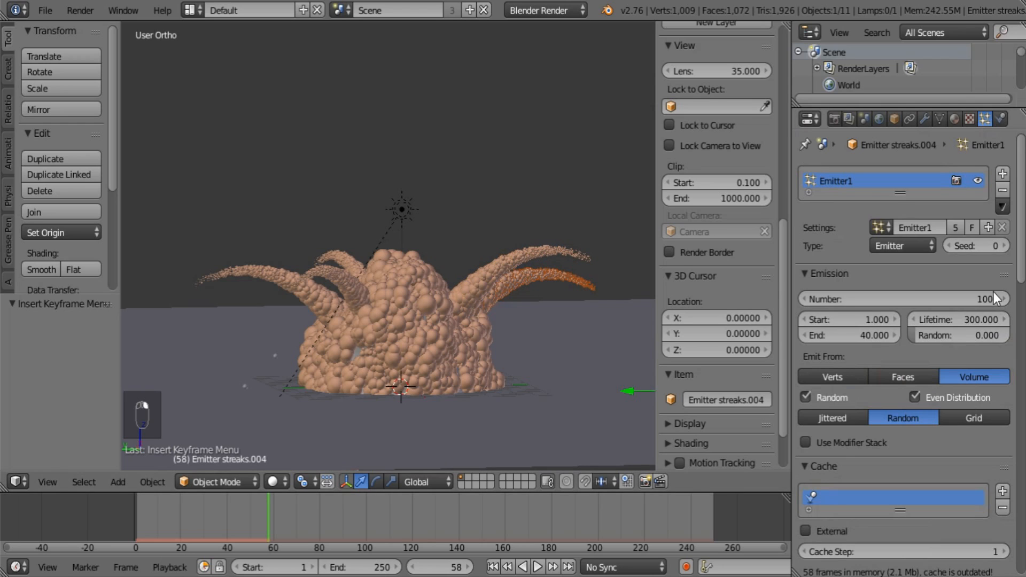
click(955, 225)
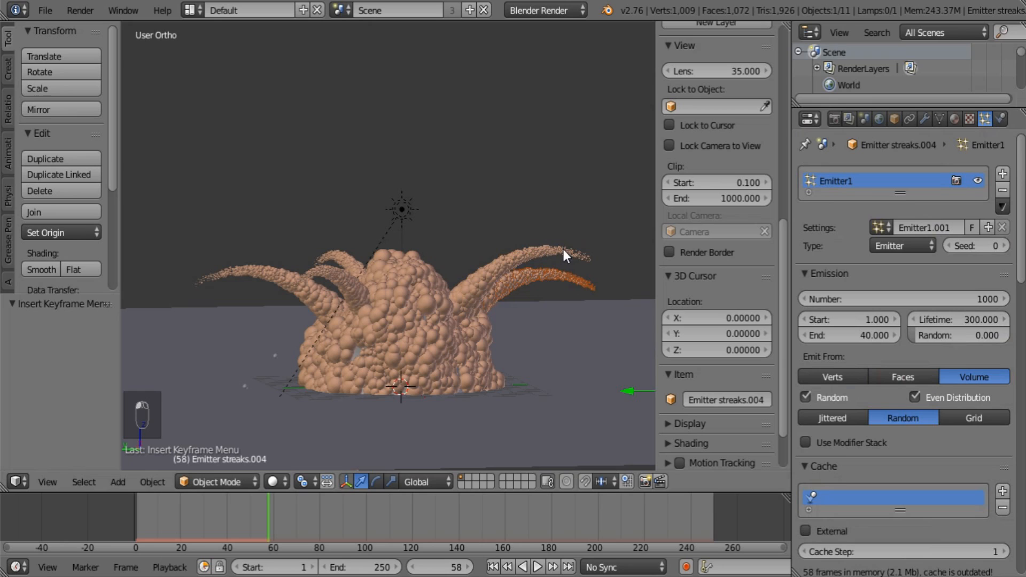
right_click(563, 249)
click(955, 227)
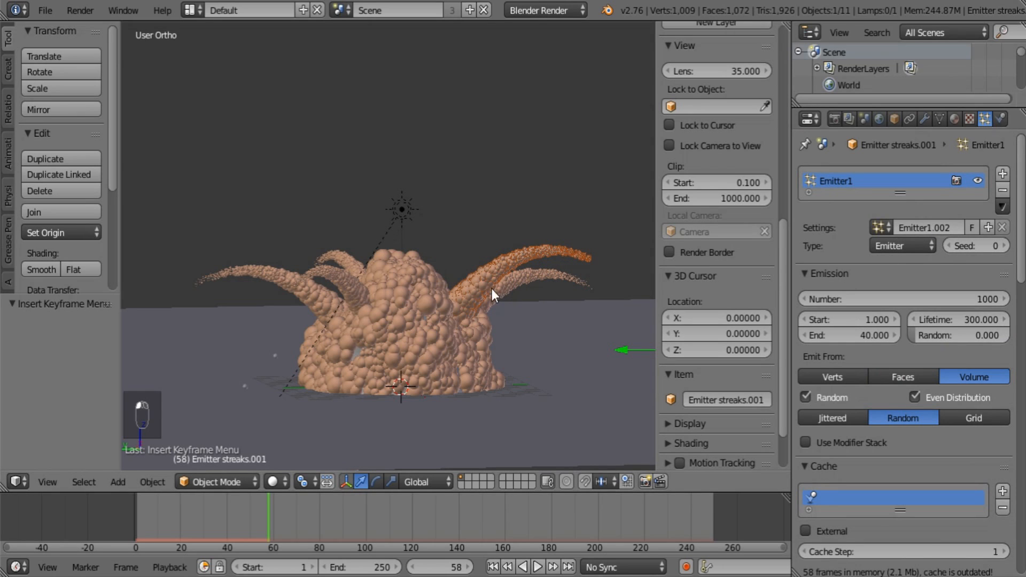
Make the Emitter1 particle settings single-user for Emitter streaks.003 and Emitter streaks.002, then check the settings of the remaining streak emitters
right_click(344, 255)
click(953, 229)
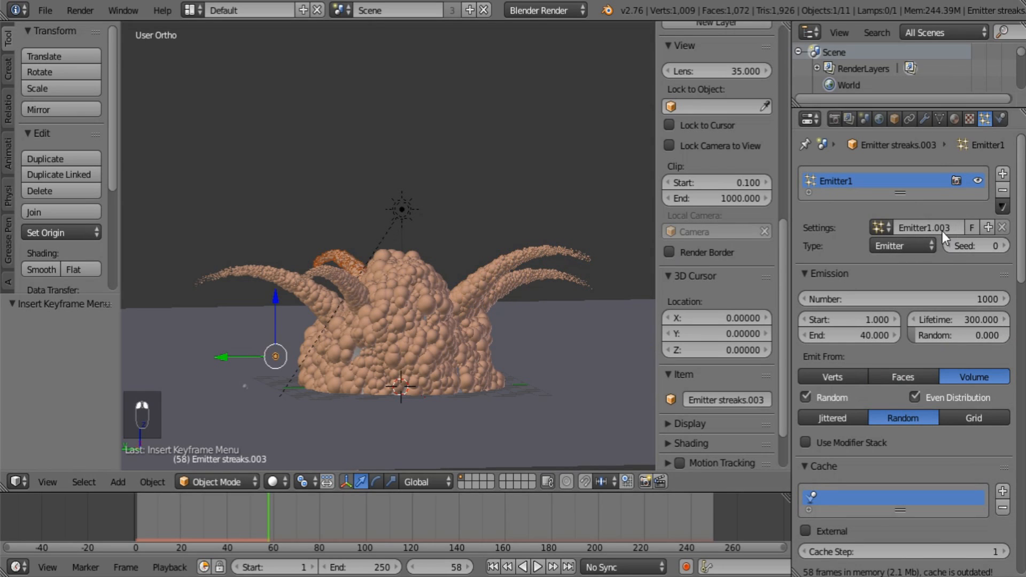
right_click(332, 274)
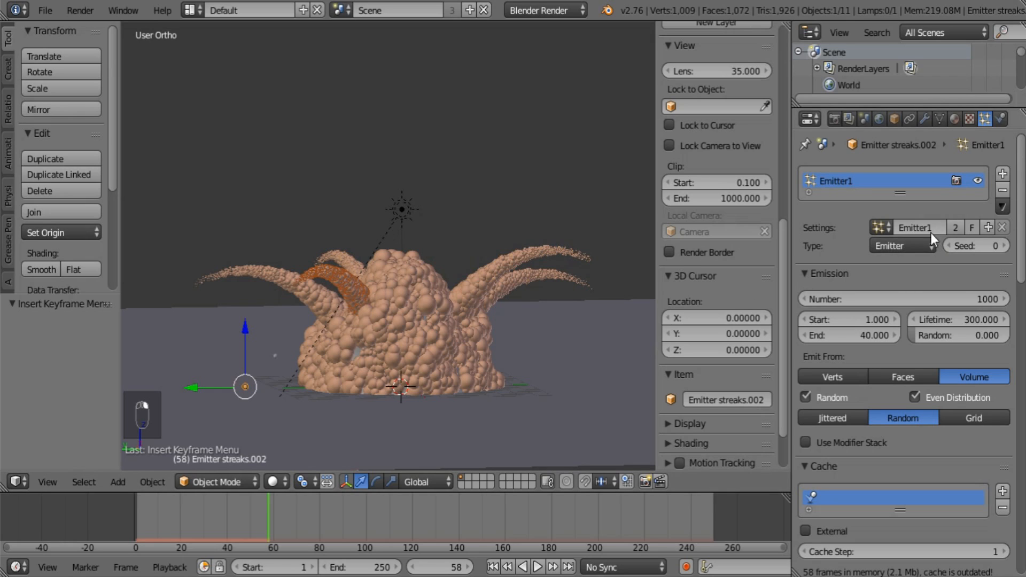
click(951, 228)
right_click(275, 262)
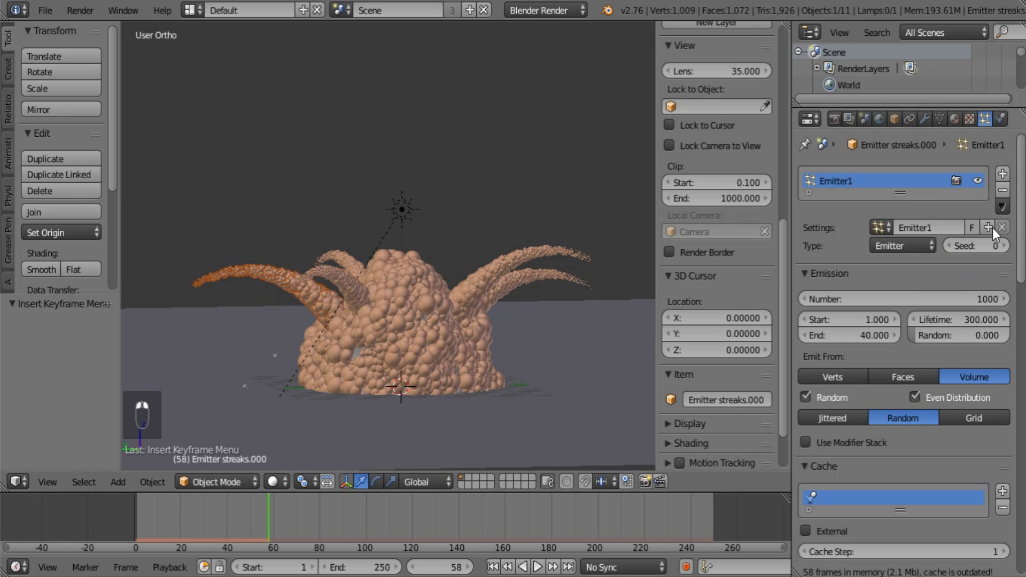
right_click(335, 250)
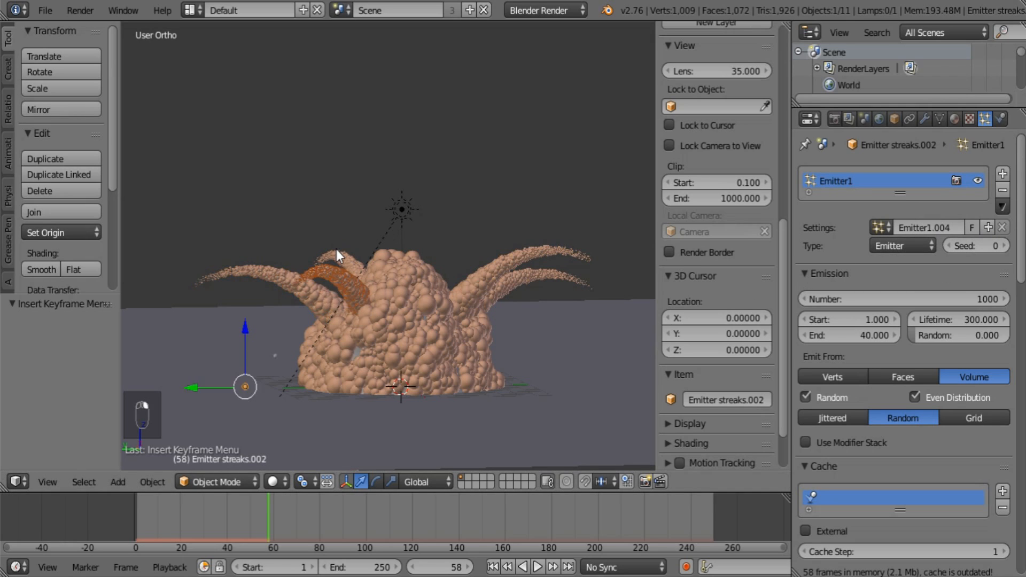
right_click(336, 249)
right_click(525, 251)
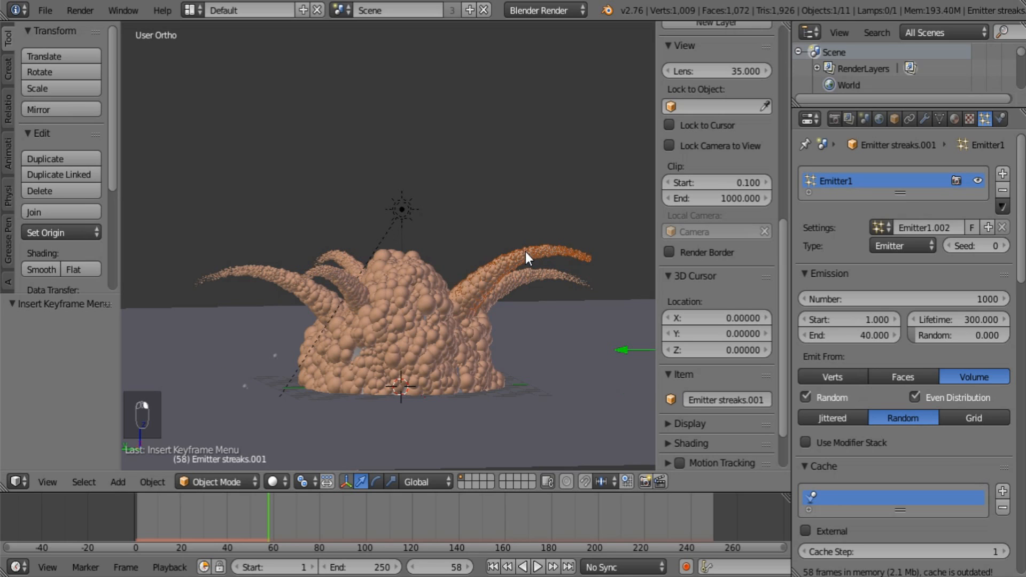
Select the Cloud base, return to the first frame, and bake all dynamics
right_click(454, 353)
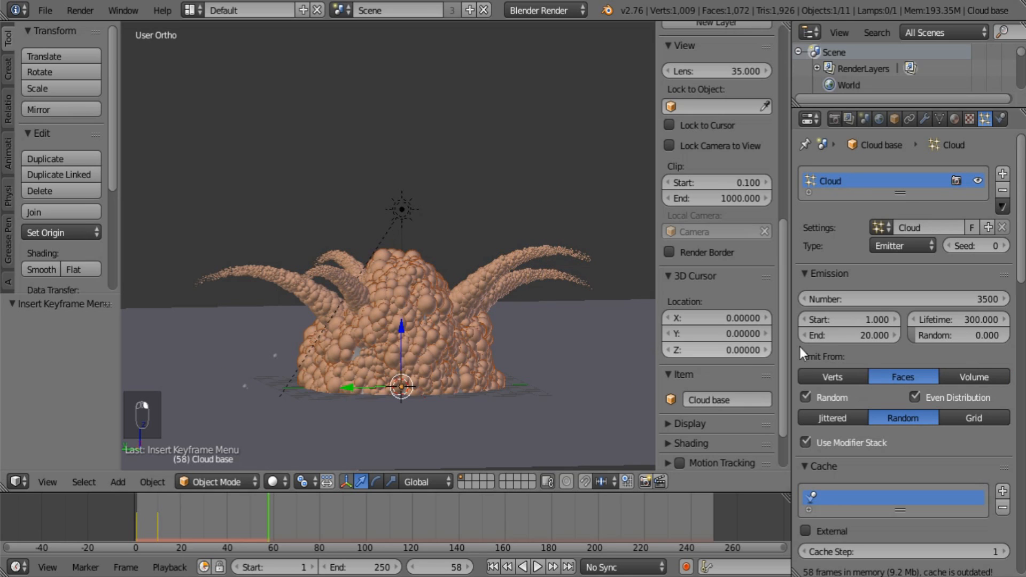
scroll(887, 370, down, 2)
scroll(867, 357, down, 15)
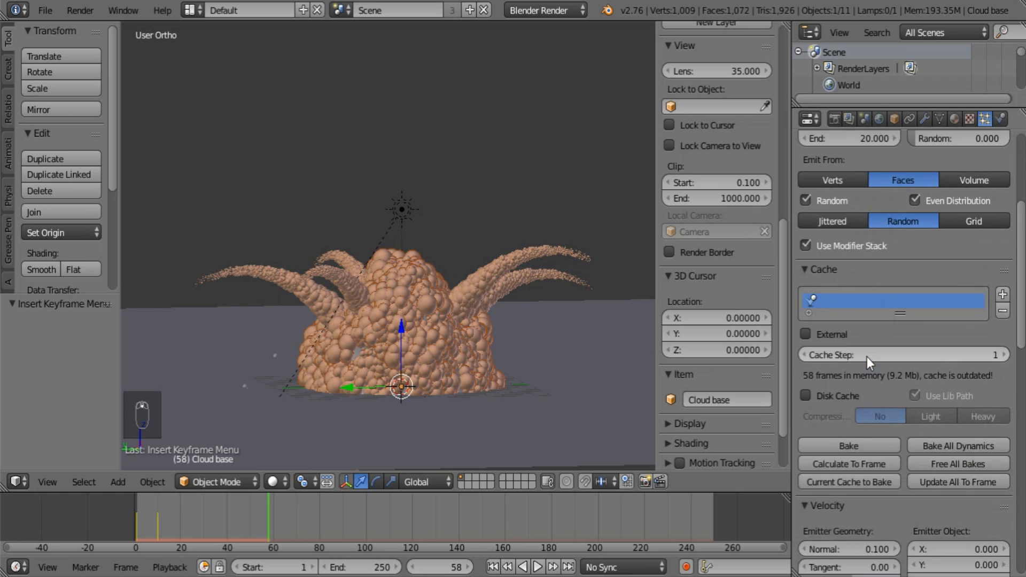
scroll(869, 352, down, 3)
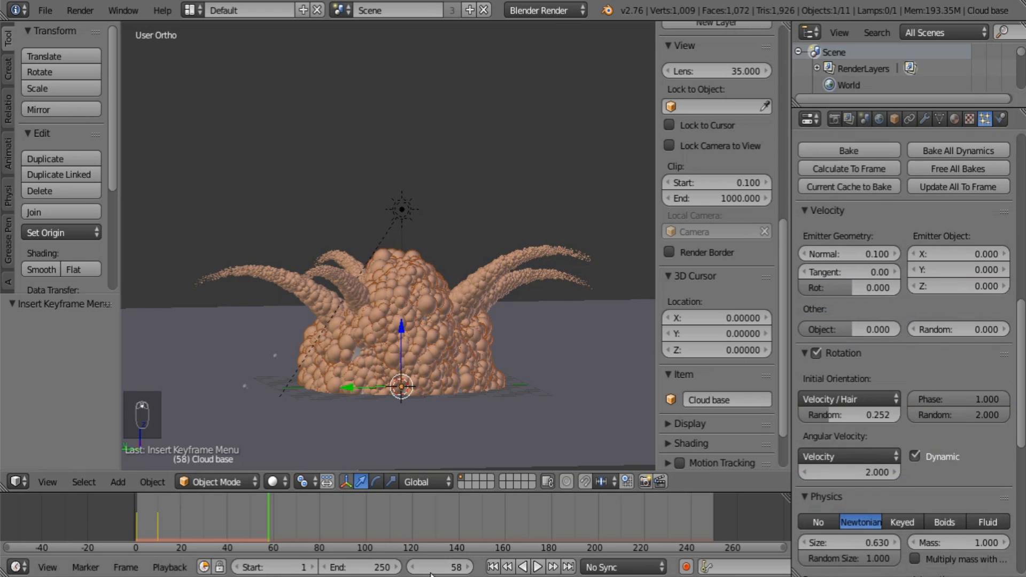
click(493, 567)
scroll(929, 400, up, 6)
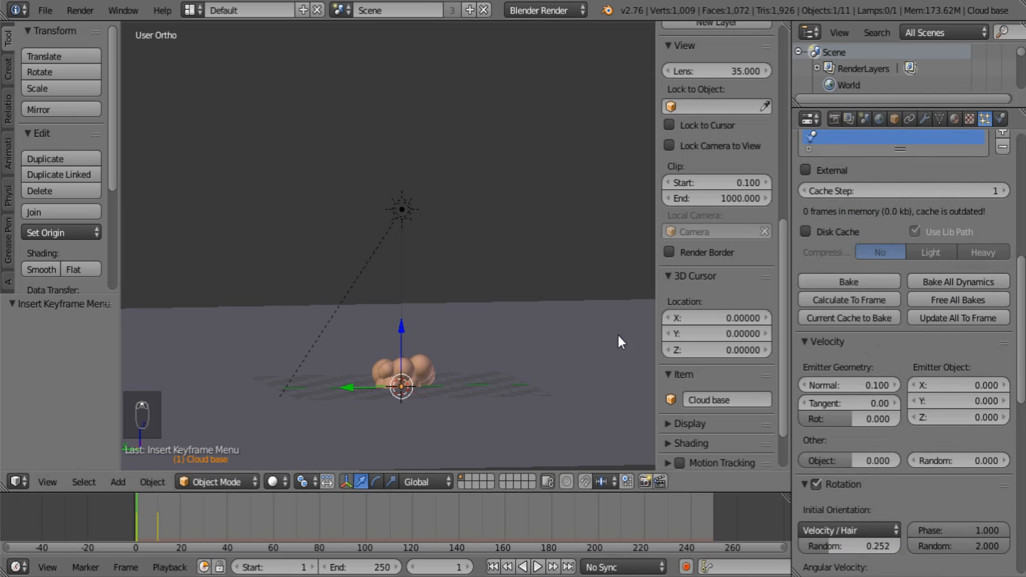
click(946, 282)
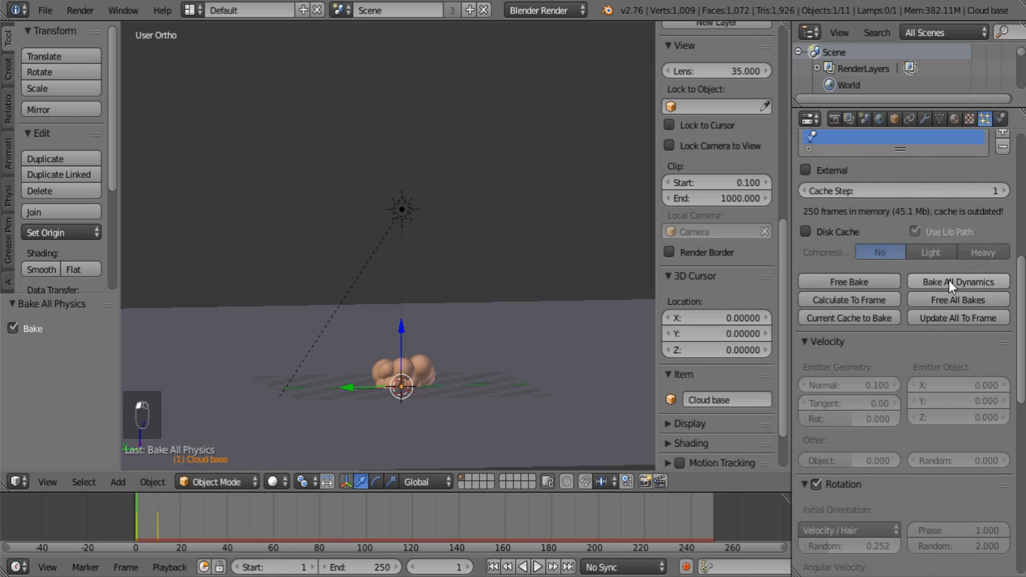
Turn on the Only Render and World Background display options for the 3D view
scroll(720, 316, up, 10)
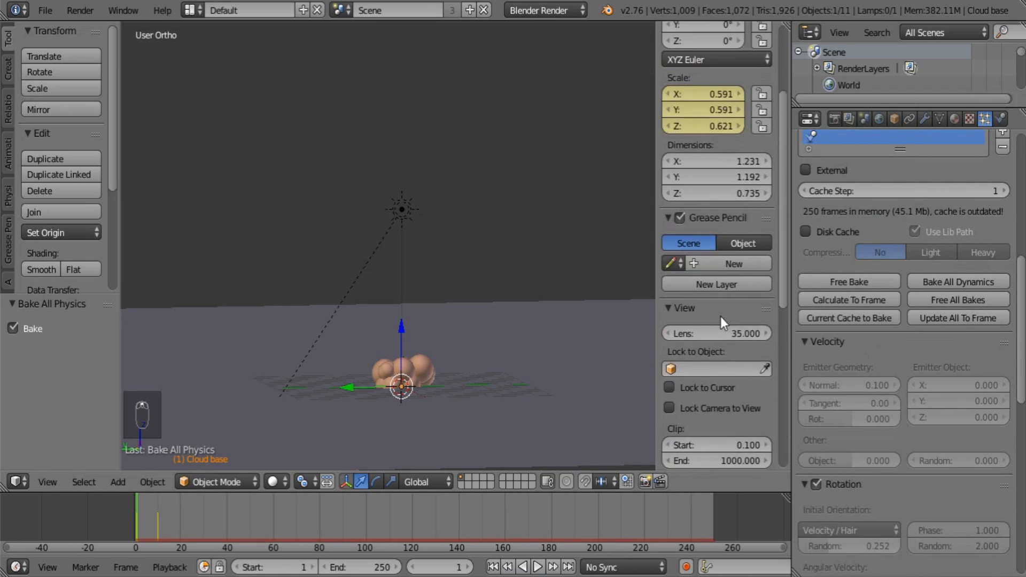
scroll(721, 317, down, 8)
scroll(744, 245, down, 5)
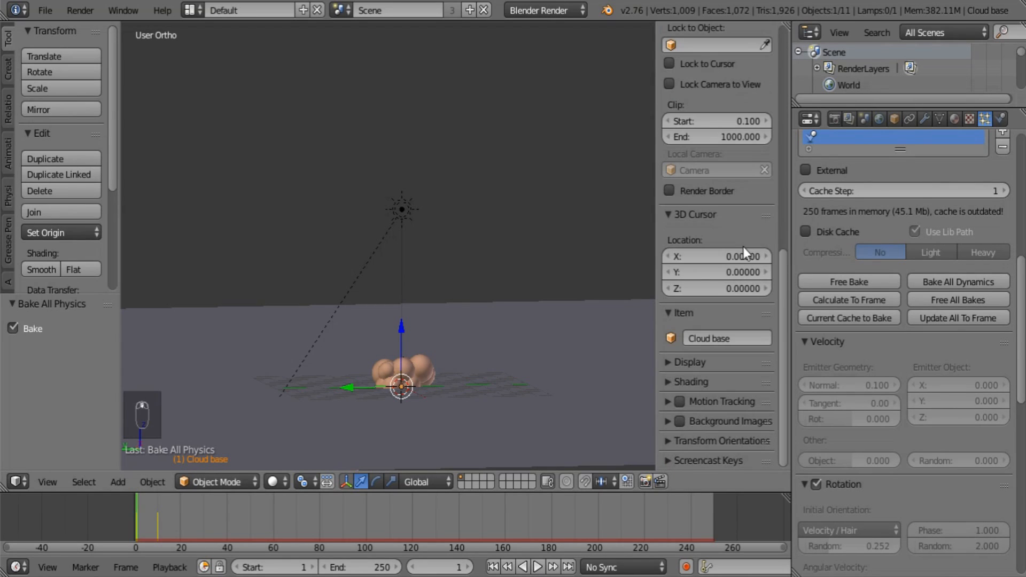
click(682, 387)
click(682, 405)
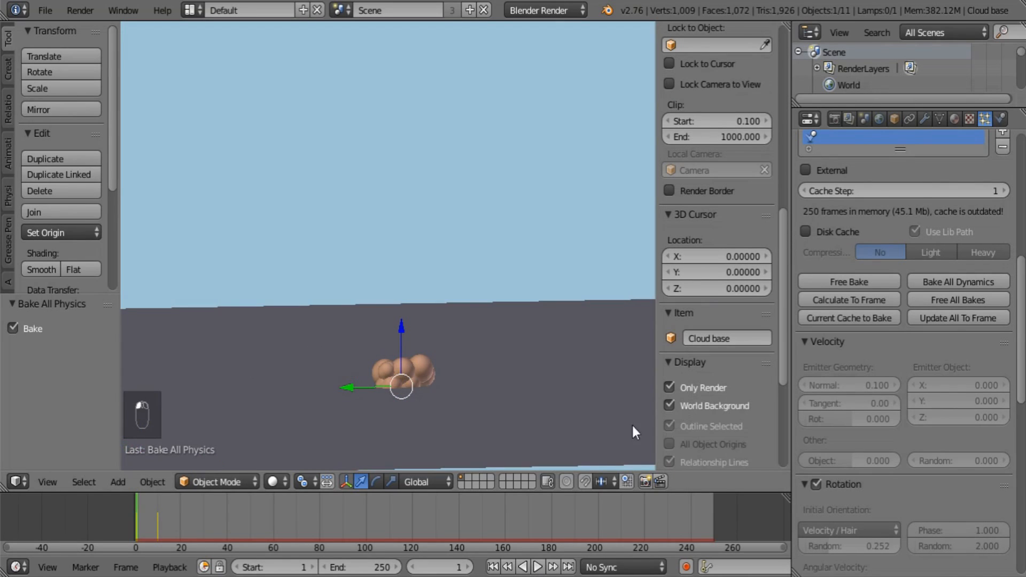
Give the ground plane a new material slot using a single-user copy of the Dust material with its diffuse Ramp turned off
right_click(543, 328)
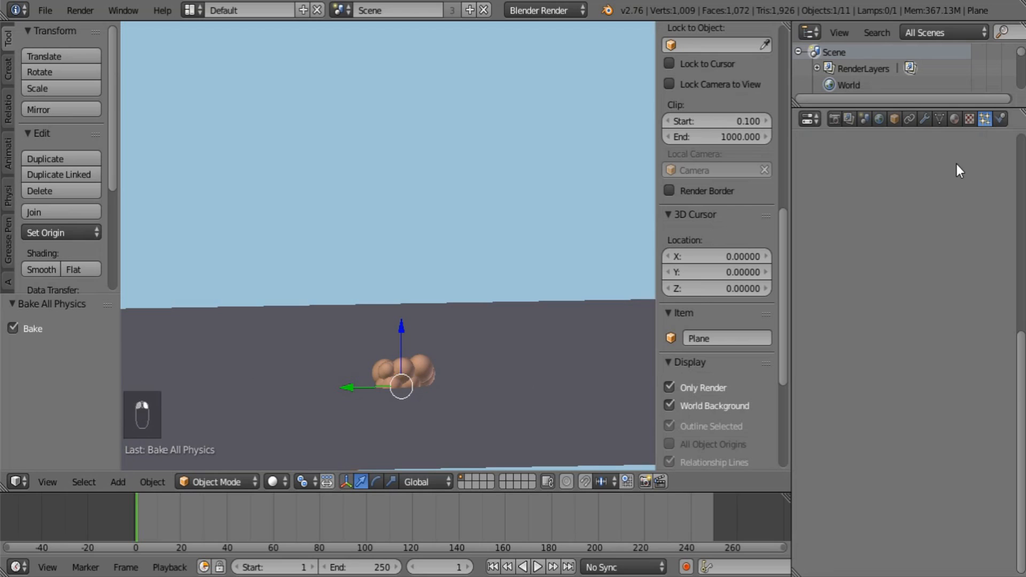
click(959, 118)
click(862, 178)
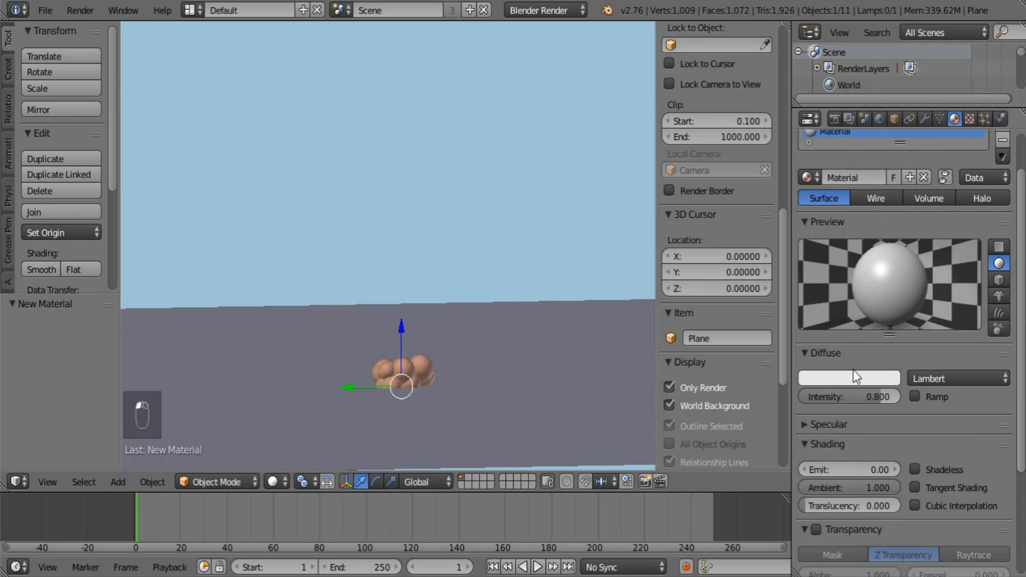
click(810, 176)
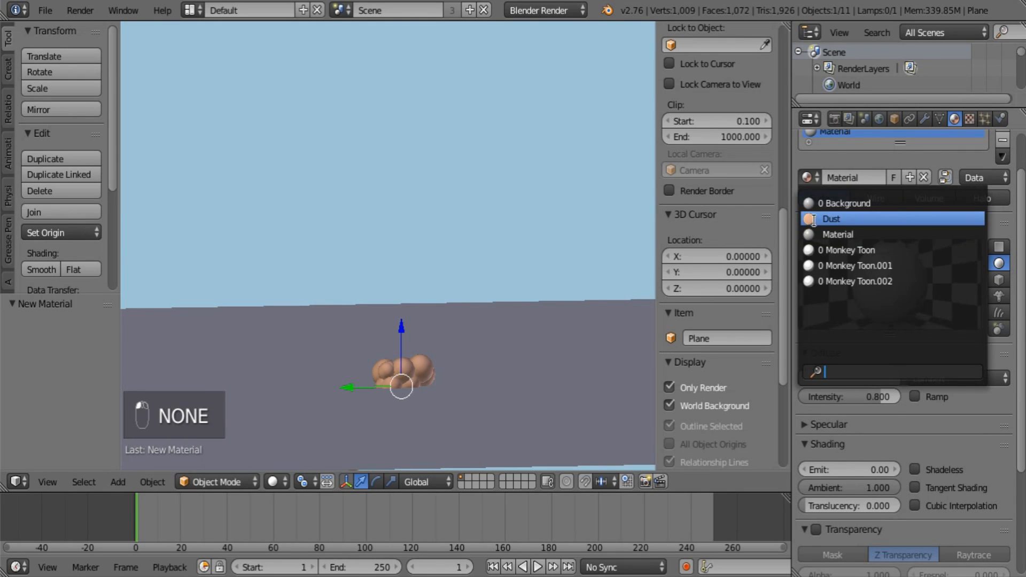
click(844, 219)
click(878, 177)
click(916, 396)
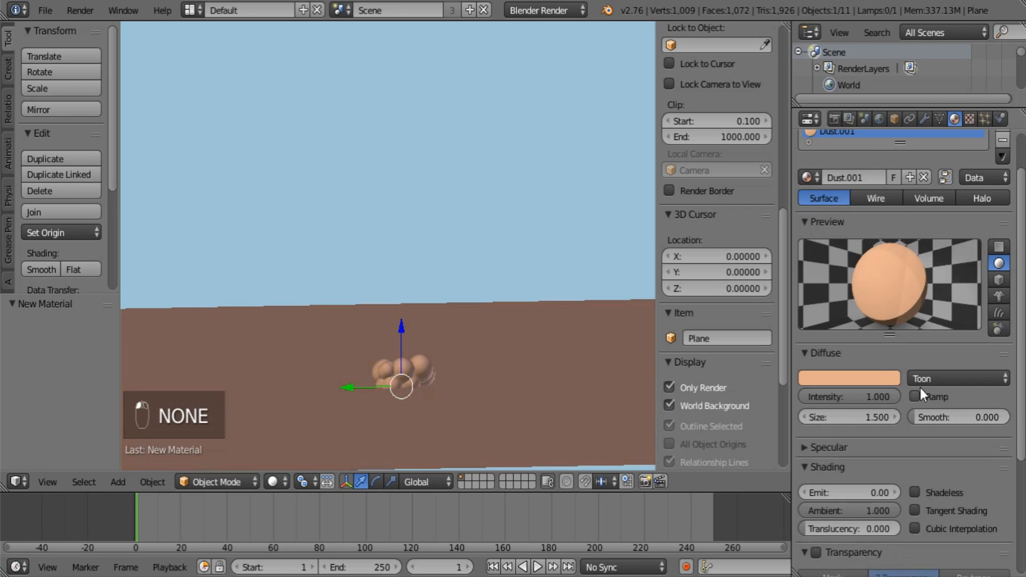
Preview the scene in Texture shading, return to Solid shading, and turn off Only Render and World Background
click(274, 482)
click(296, 407)
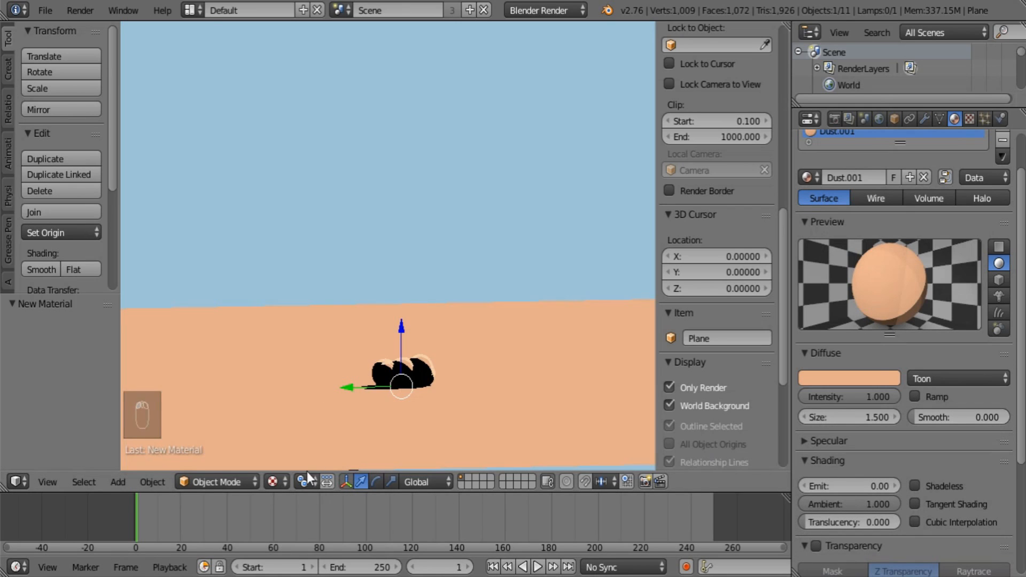
click(274, 482)
click(301, 426)
middle_drag(485, 290, 459, 371)
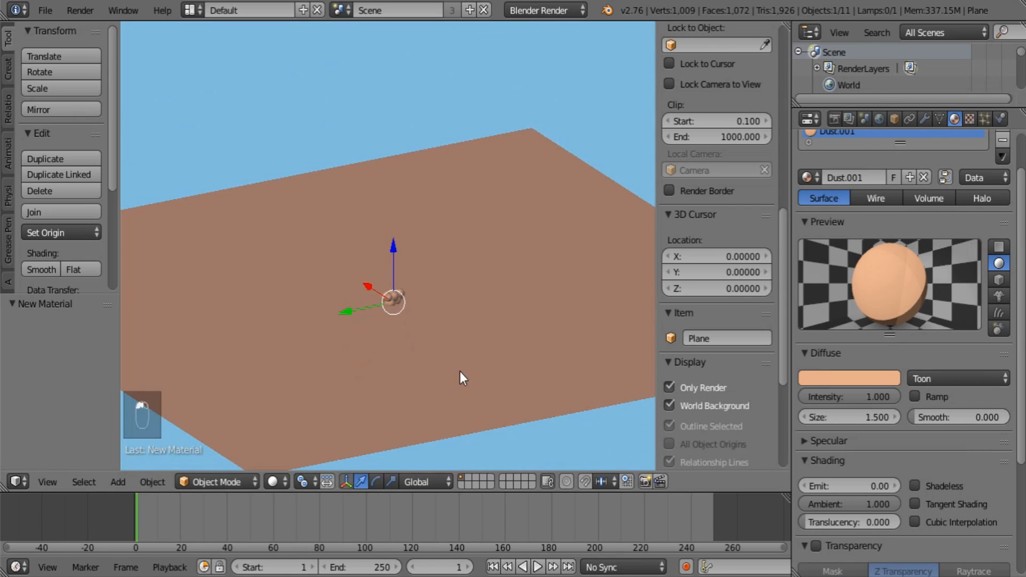
click(687, 388)
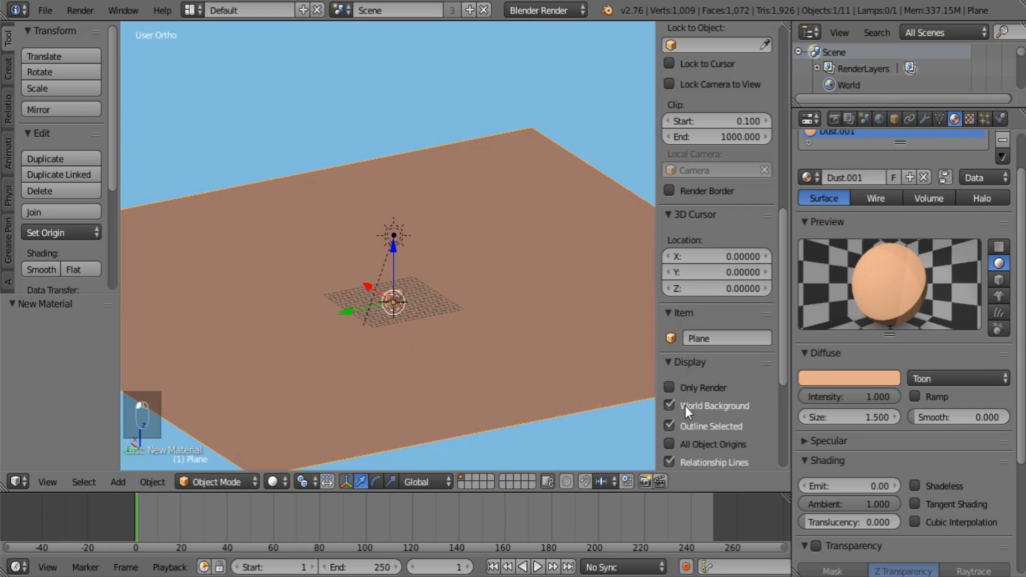
click(686, 406)
Add a Hemi lamp to the scene
key(shift+a)
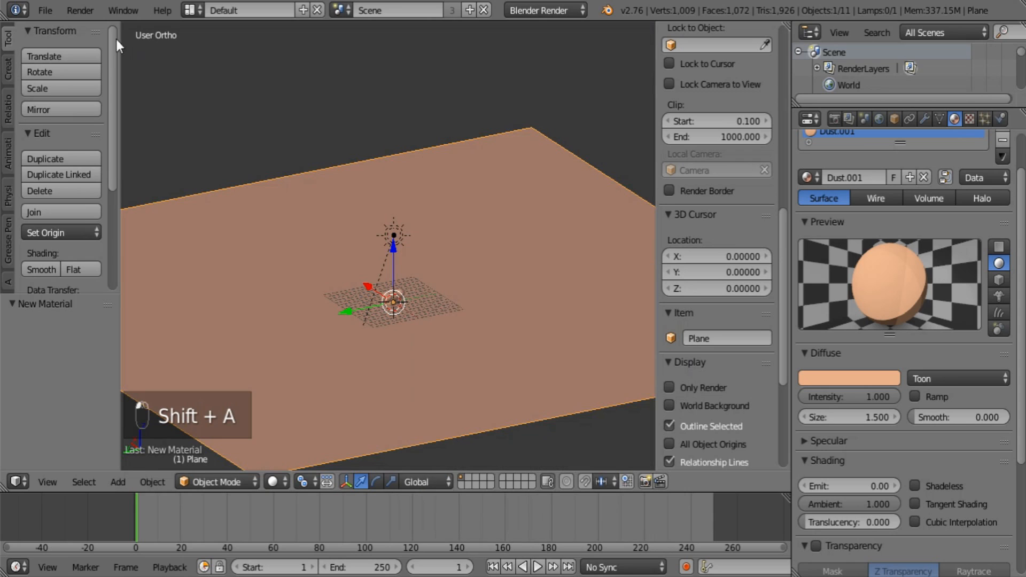
click(45, 10)
key(shift+a)
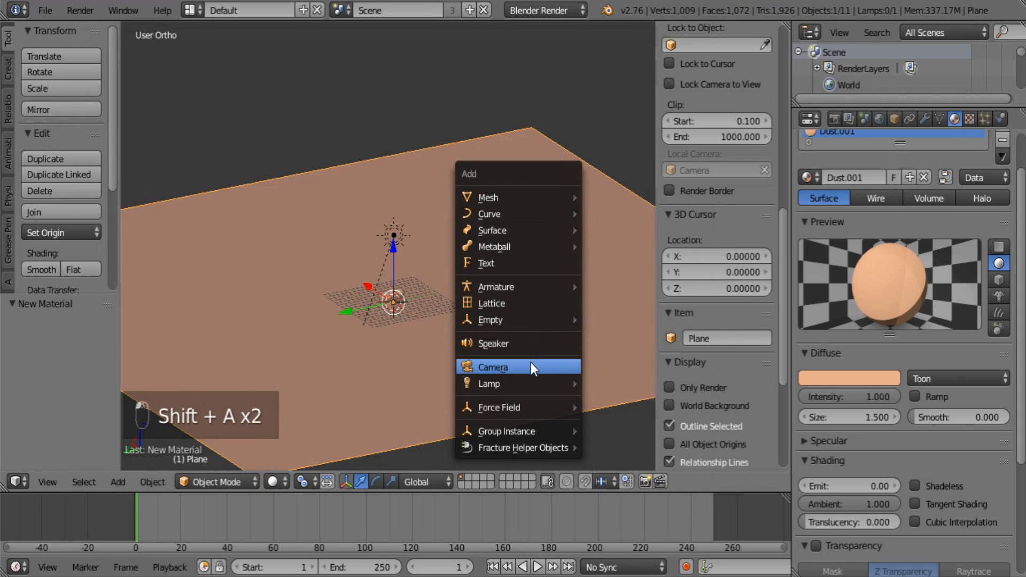
mouse_move(534, 383)
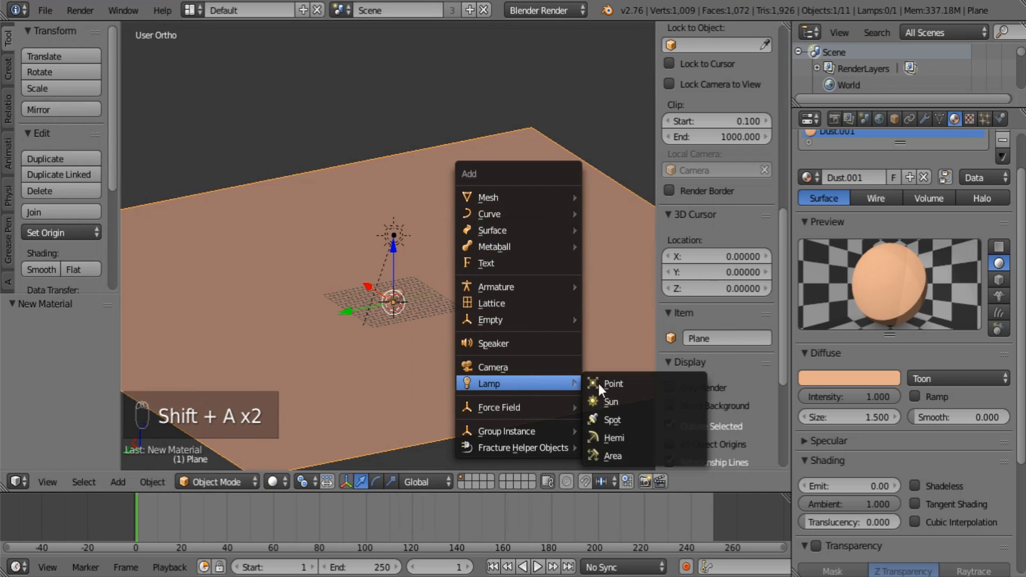
click(631, 436)
Move the new Hemi lamp about -69.2 along X, beyond the ground plane's edge, and turn off its Specular option
shift+middle_drag(454, 353, 427, 256)
drag(300, 177, 599, 335)
shift+middle_drag(599, 336, 486, 290)
click(914, 405)
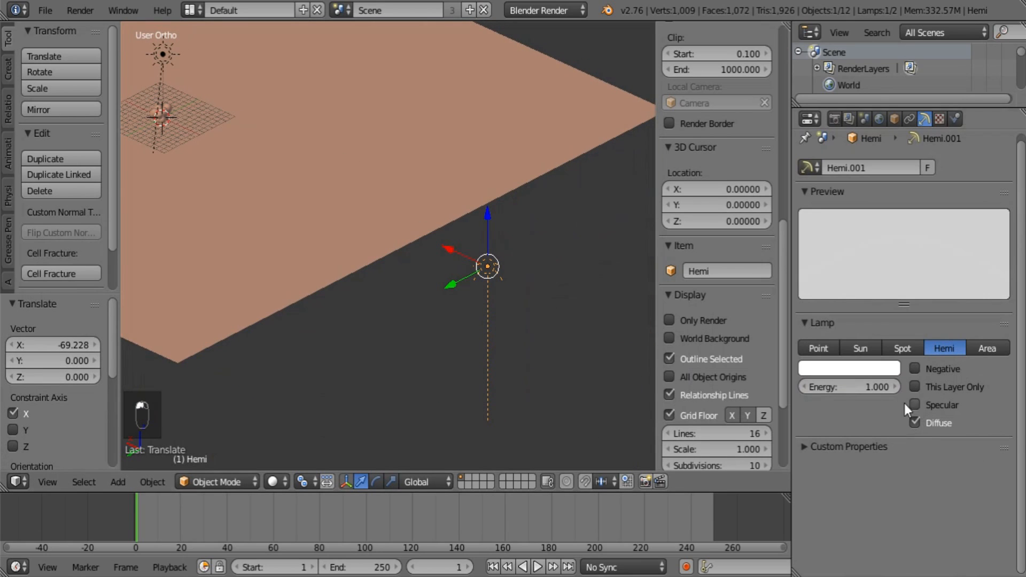
Make a linked duplicate of the Hemi lamp in place, rotate it 180 degrees about X, and raise it about 2.48 along Z
key(alt+d)
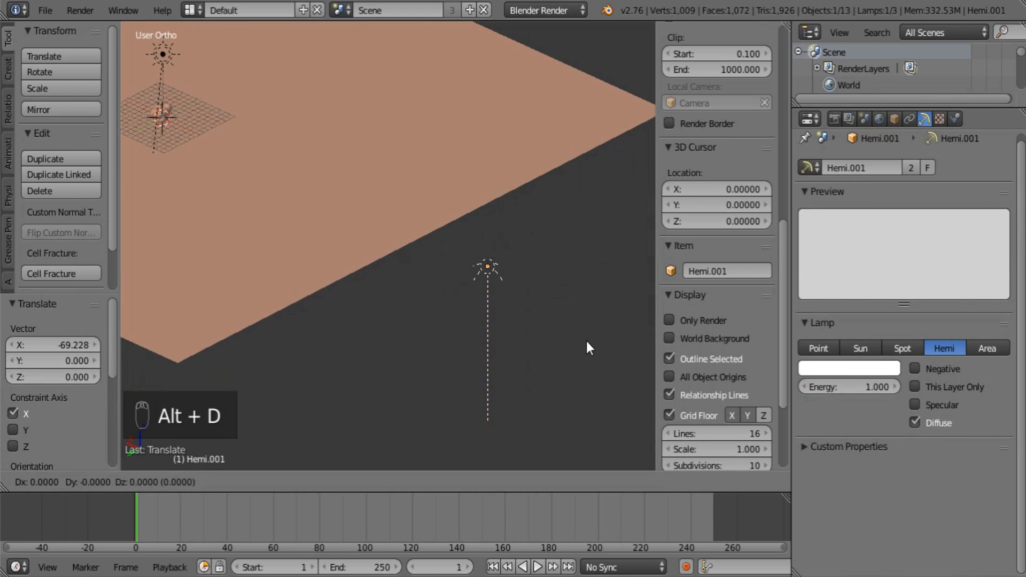
right_click(587, 342)
key(e)
key(x)
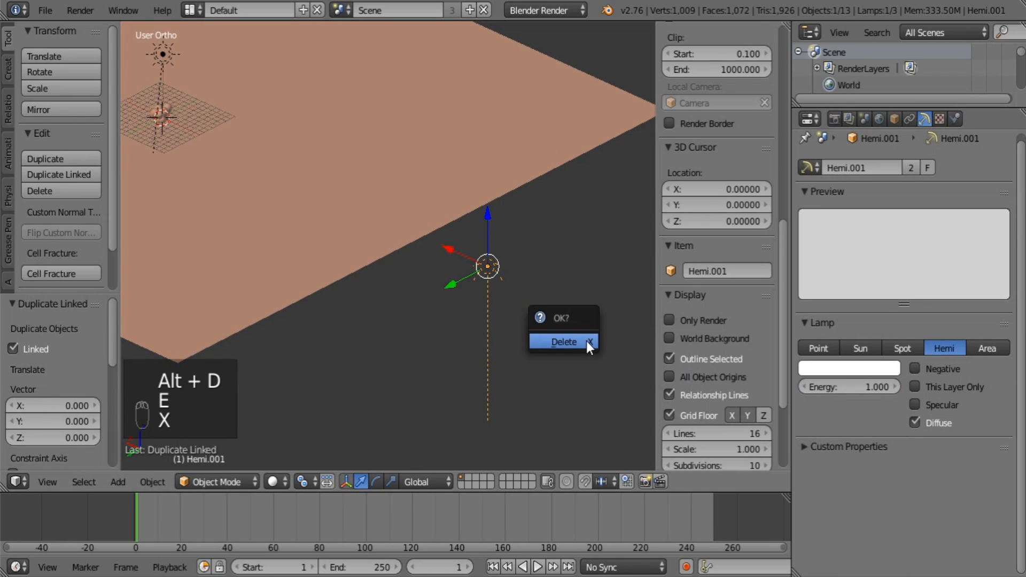
key(r)
key(x)
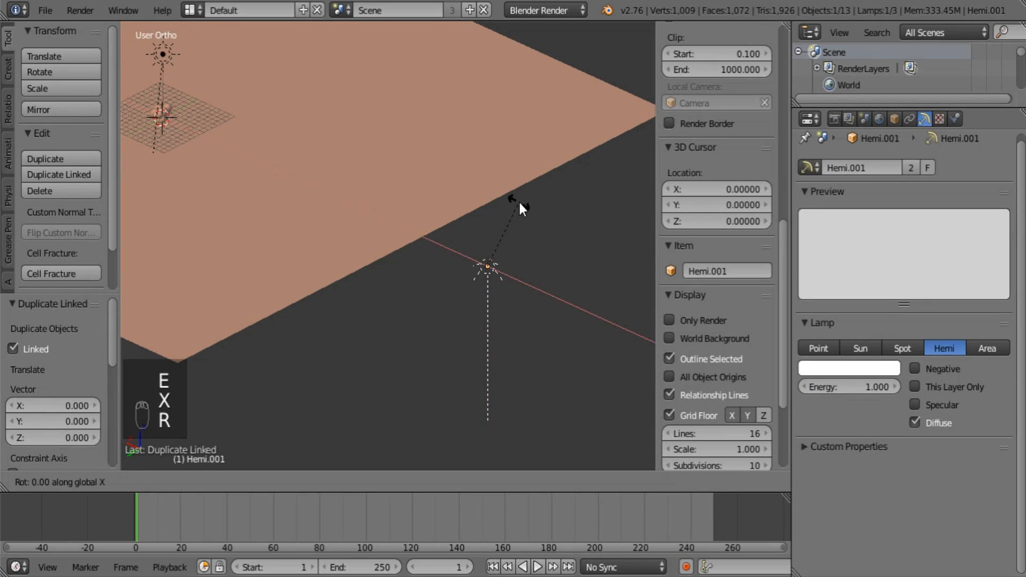
text(180)
key(Return)
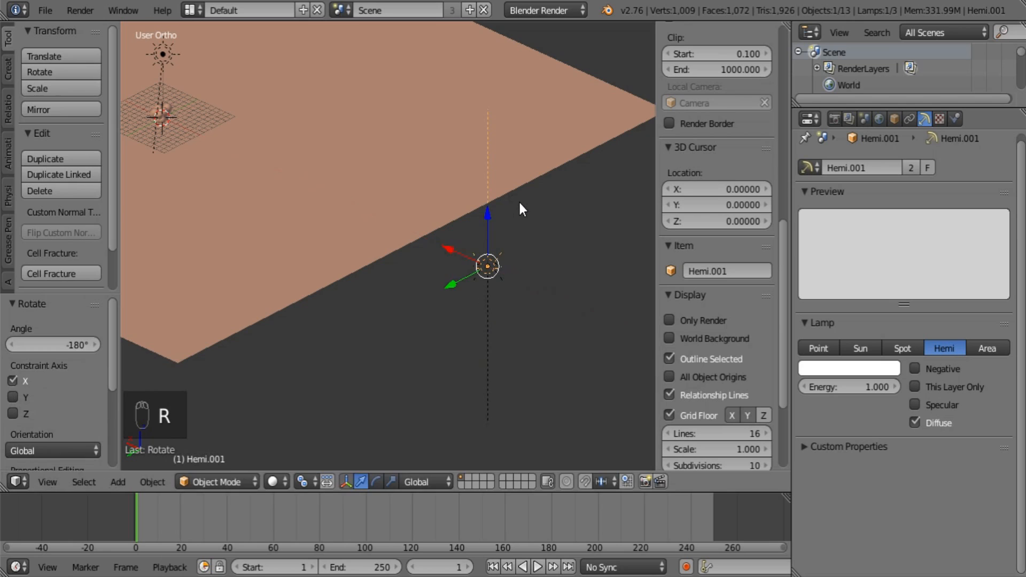
drag(491, 214, 489, 198)
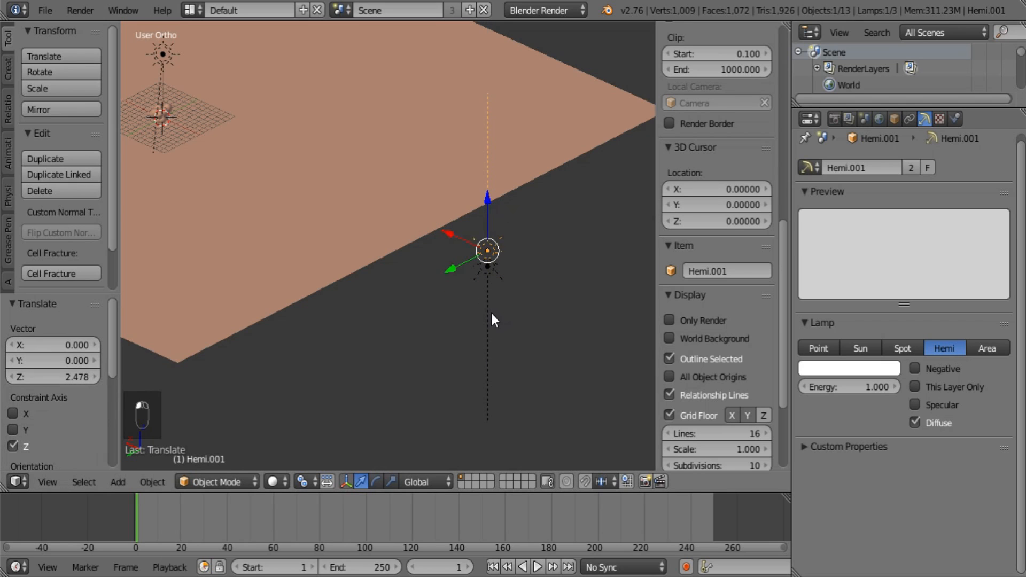
Select both Hemi lamps and make linked duplicates of them in place
shift+right_click(490, 313)
key(alt+d)
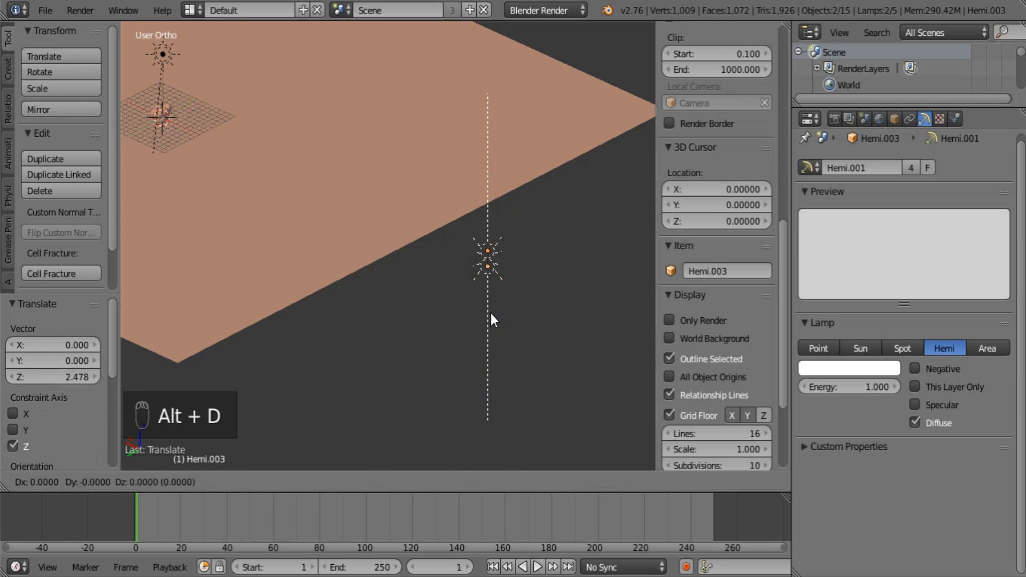
right_click(490, 313)
Try to rotate the duplicated lamp pair 90 degrees about X, and undo the rotation
text(rx90)
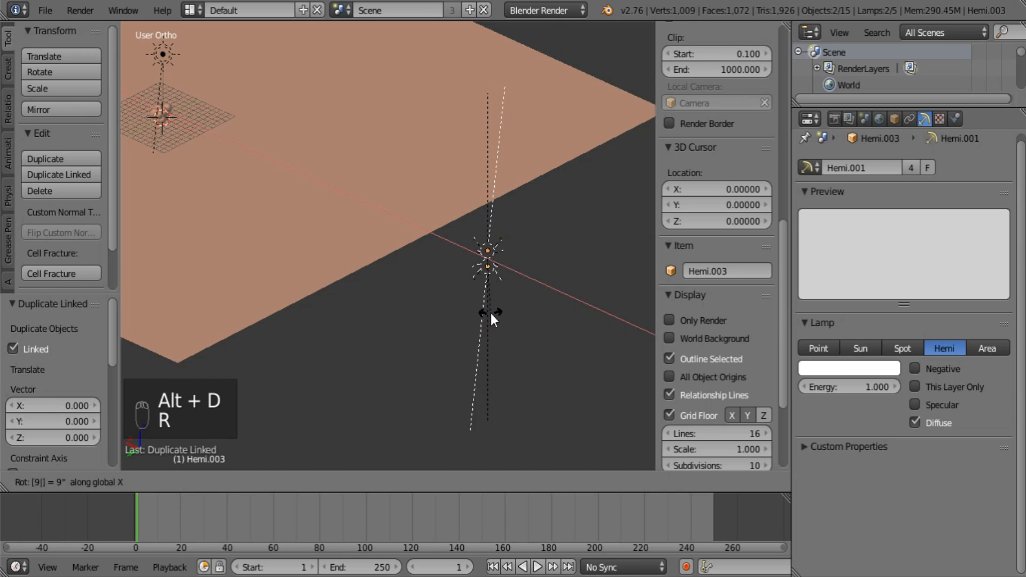
key(Return)
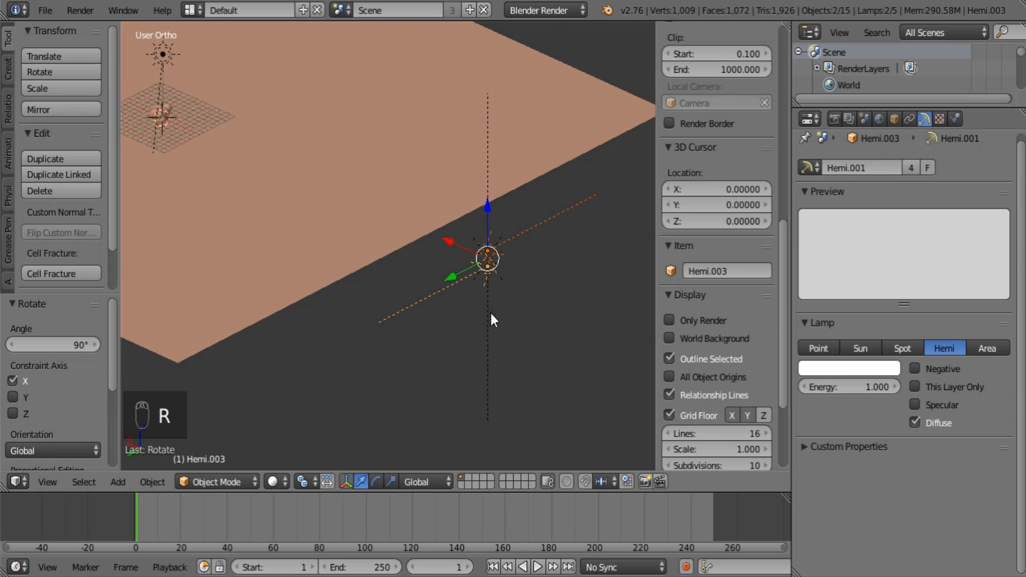
key(ctrl+z)
Set the pivot to Median Point and rotate the duplicated lamp pair 90 degrees about X
click(302, 482)
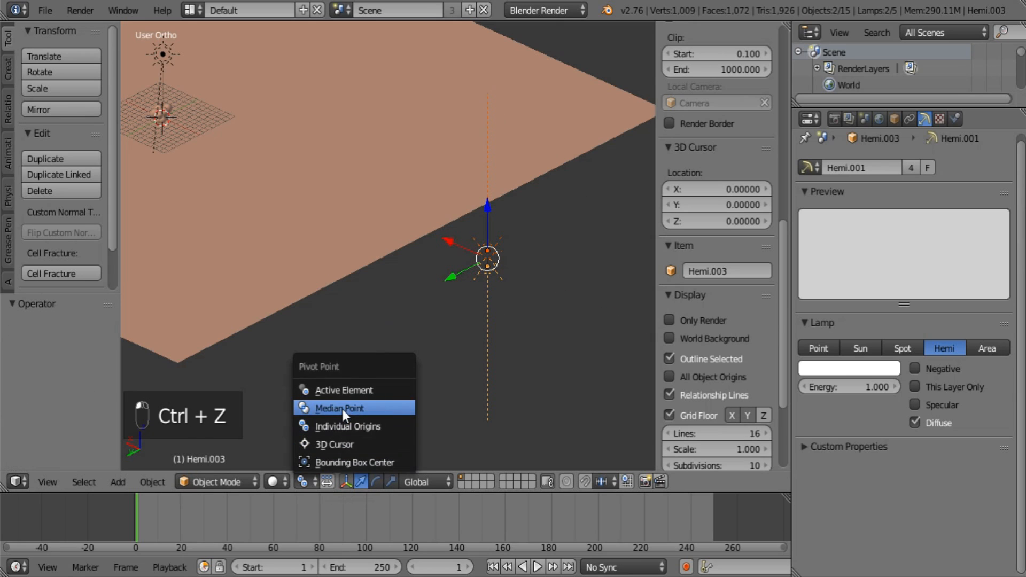
click(342, 409)
text(rx90)
key(Return)
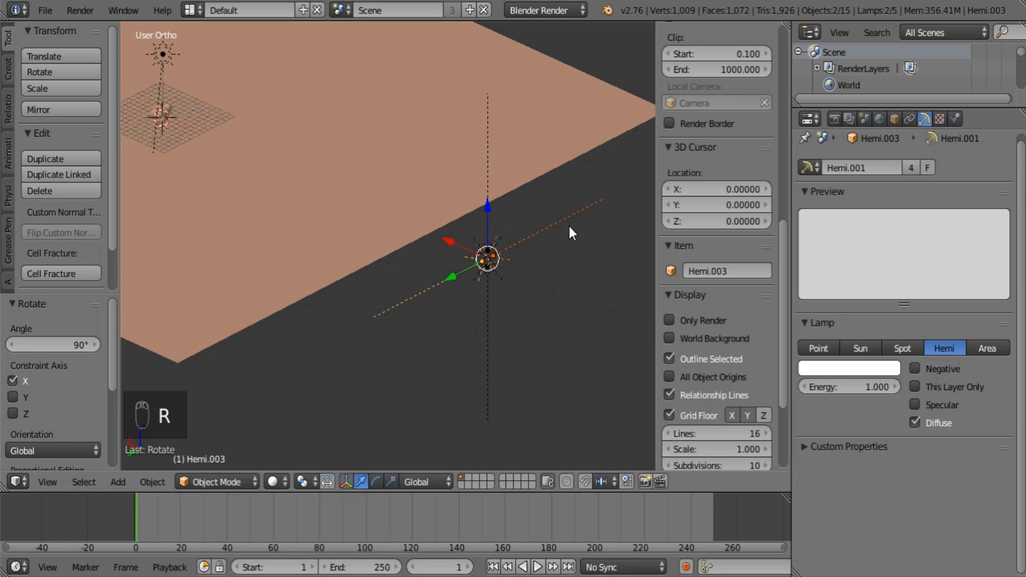
Make linked duplicates of the selected Hemi lamp pair in place and rotate them 90 degrees about Z
key(alt+d)
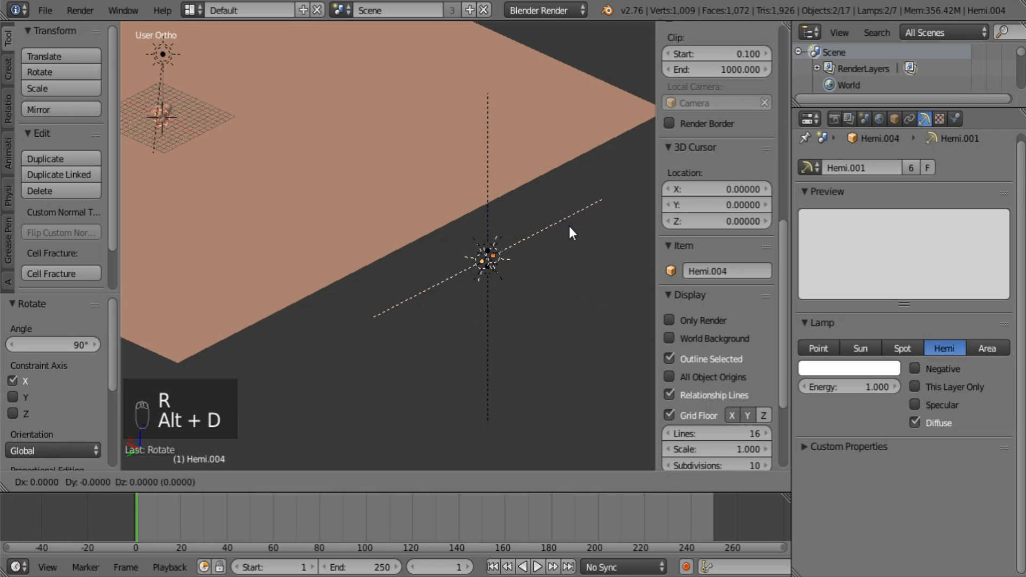
right_click(569, 226)
text(rz)
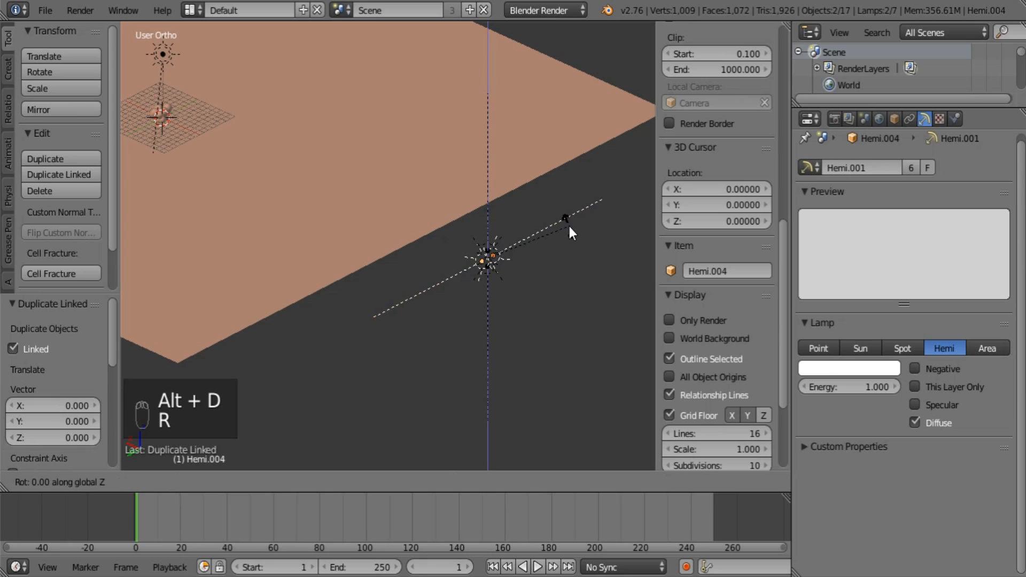
text(90)
key(Return)
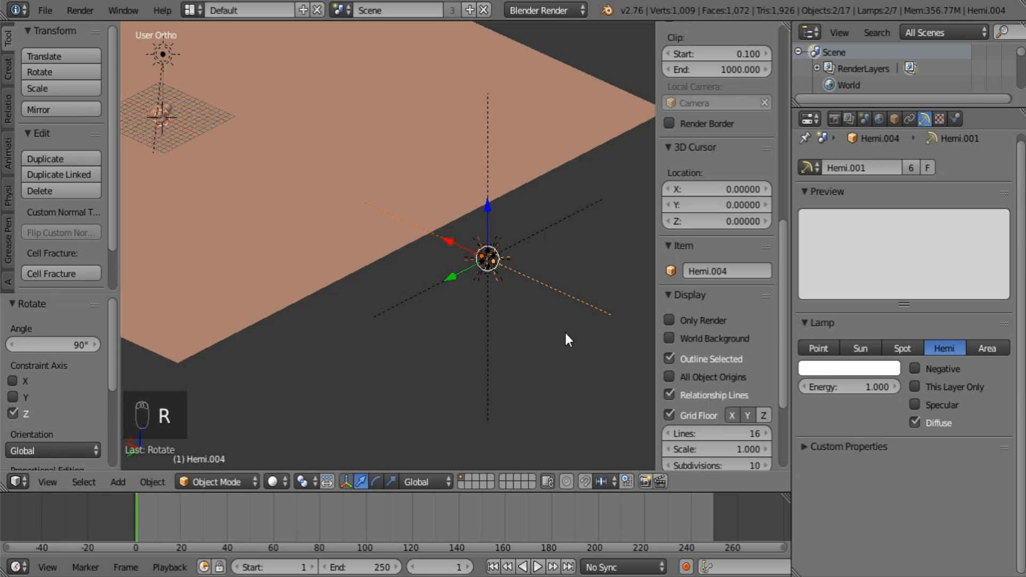
Set the shared energy of the linked Hemi lamps to 0.07 and deselect everything
click(842, 380)
text(.0)
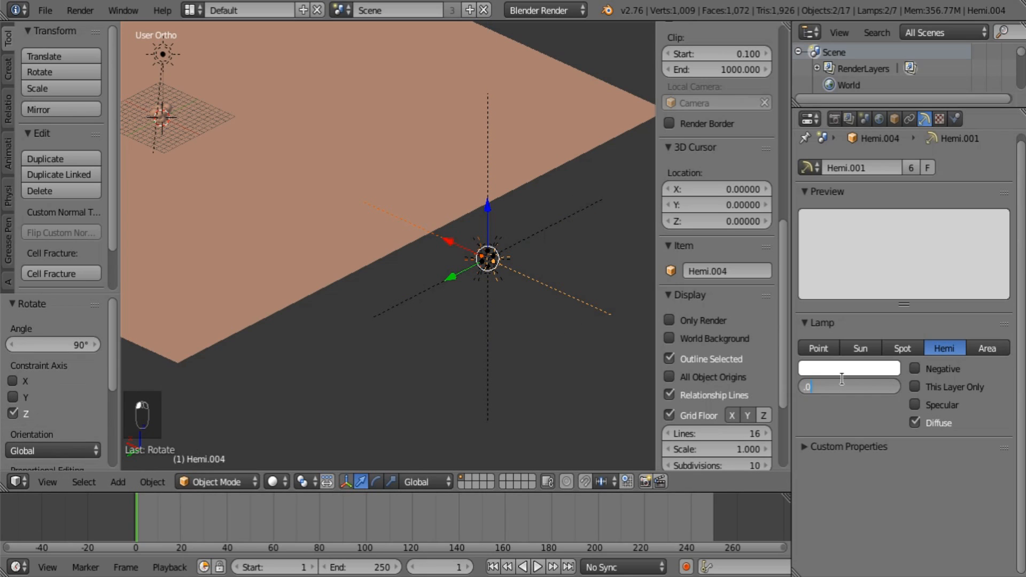
text(7)
key(Return)
key(a)
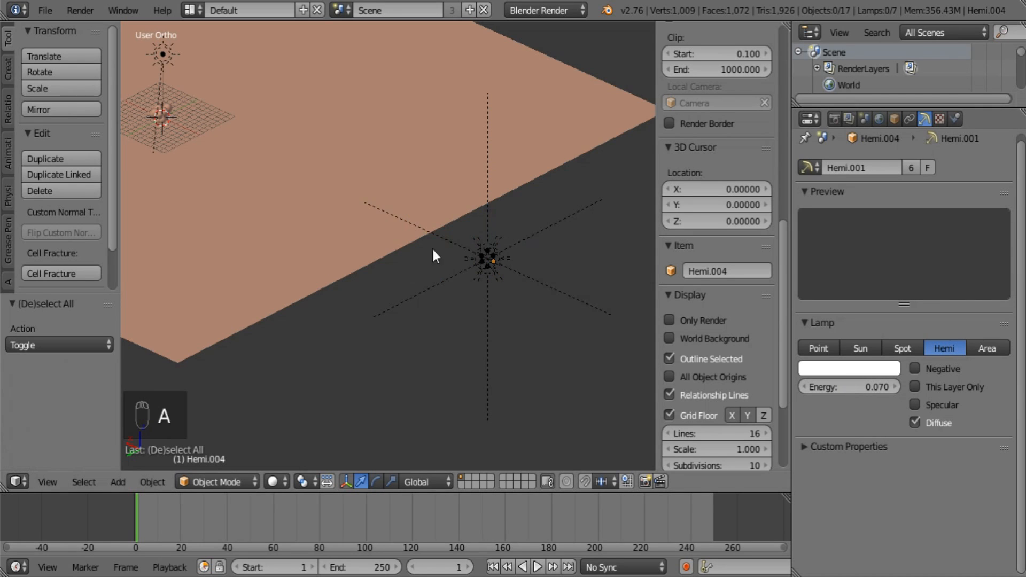
Set the 3D view to show only renderable objects with the world background, using Texture viewport shading
shift+middle_drag(375, 247, 628, 416)
scroll(538, 390, up, 2)
shift+middle_drag(522, 394, 506, 332)
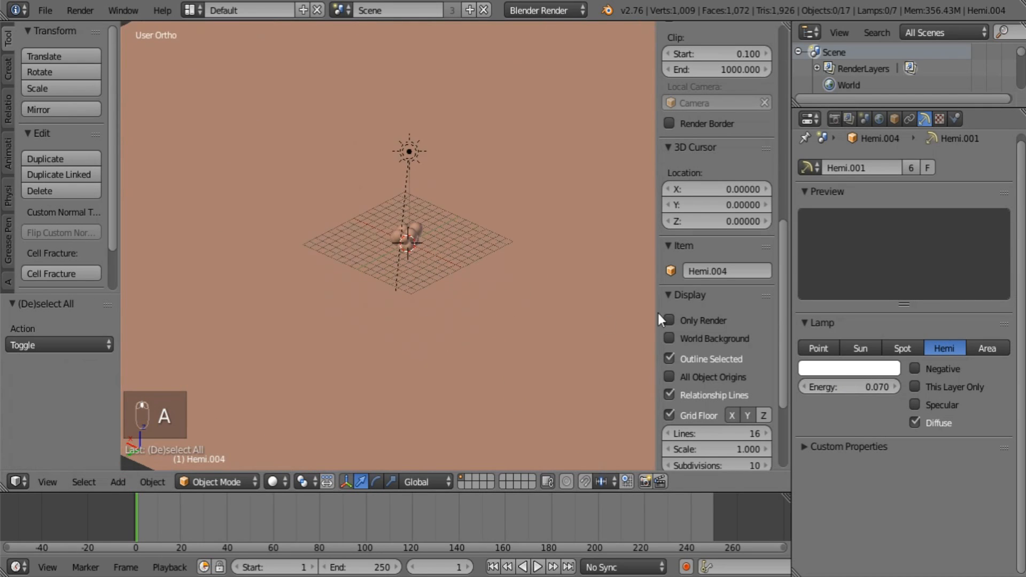
click(683, 325)
click(684, 338)
click(272, 481)
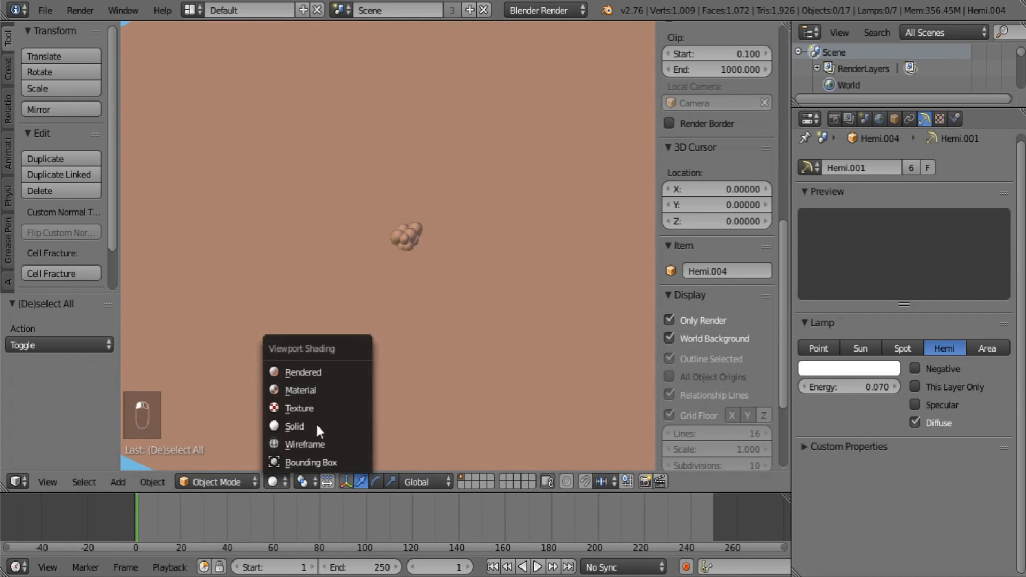
click(326, 403)
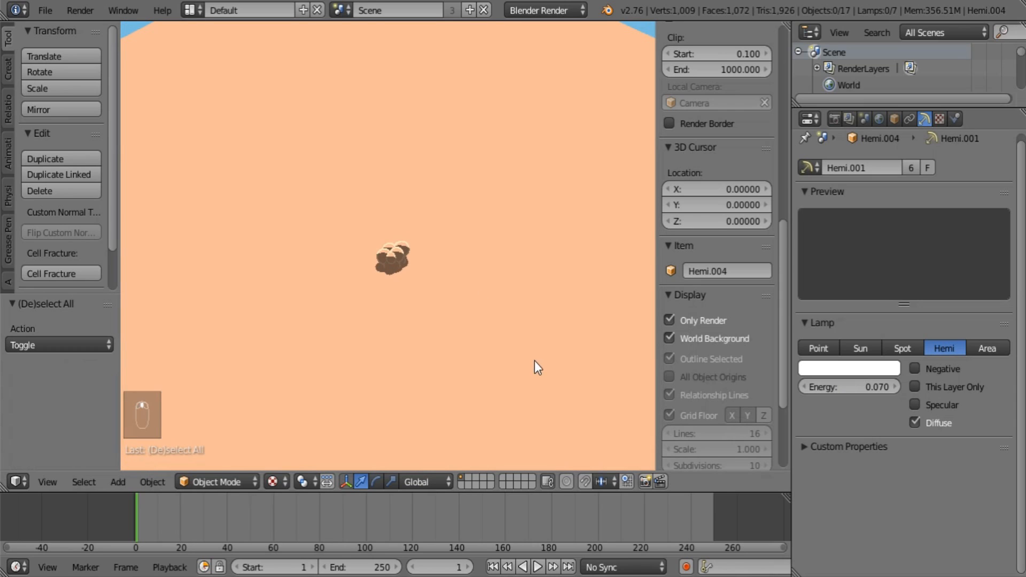
Set the shared energy of the linked Hemi lamps to 0.1
click(852, 385)
text(0.1)
key(Return)
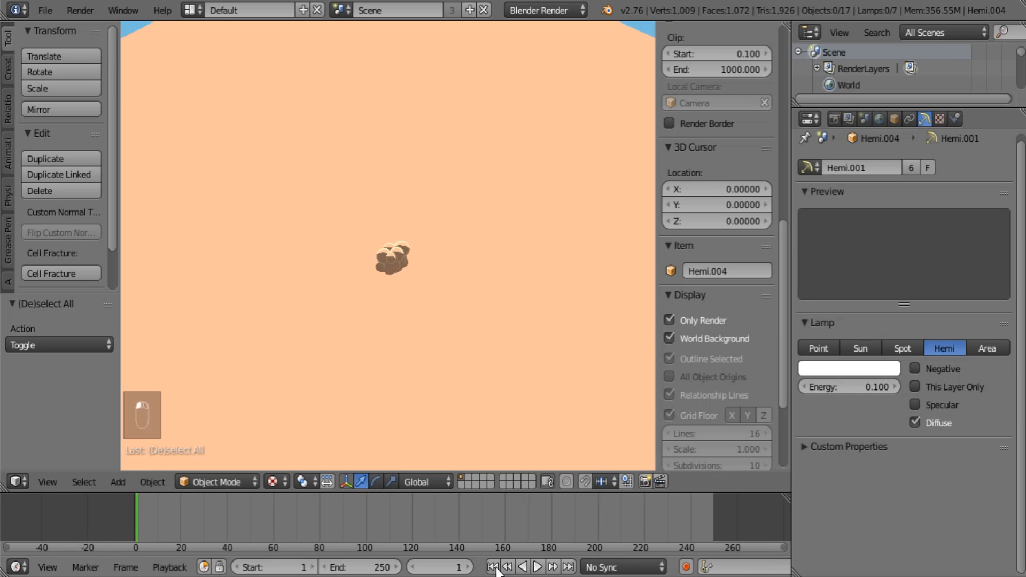
Play the explosion animation, stop it at frame 34, and select the Cloud base object
click(539, 568)
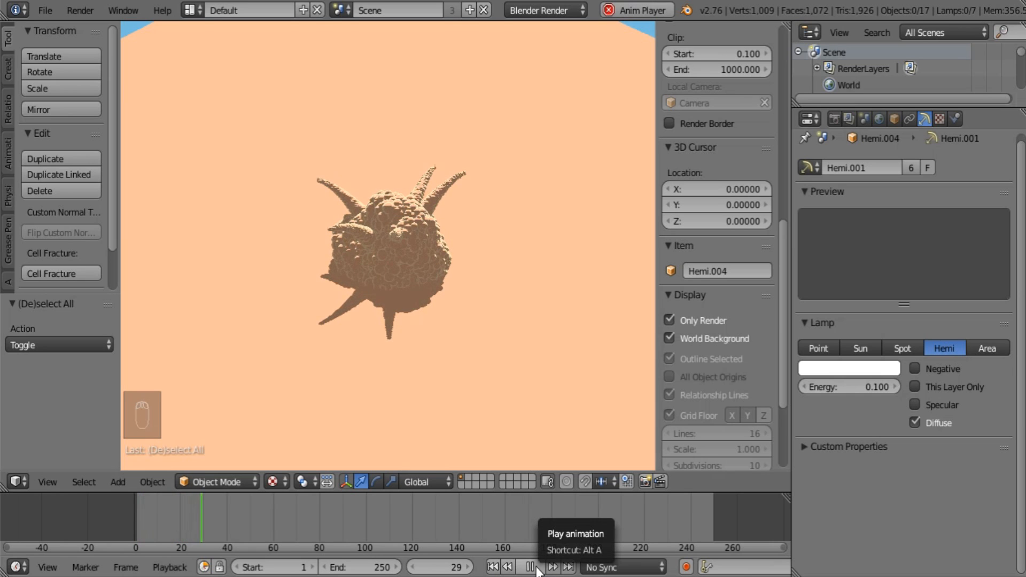
click(535, 567)
middle_drag(380, 309, 508, 151)
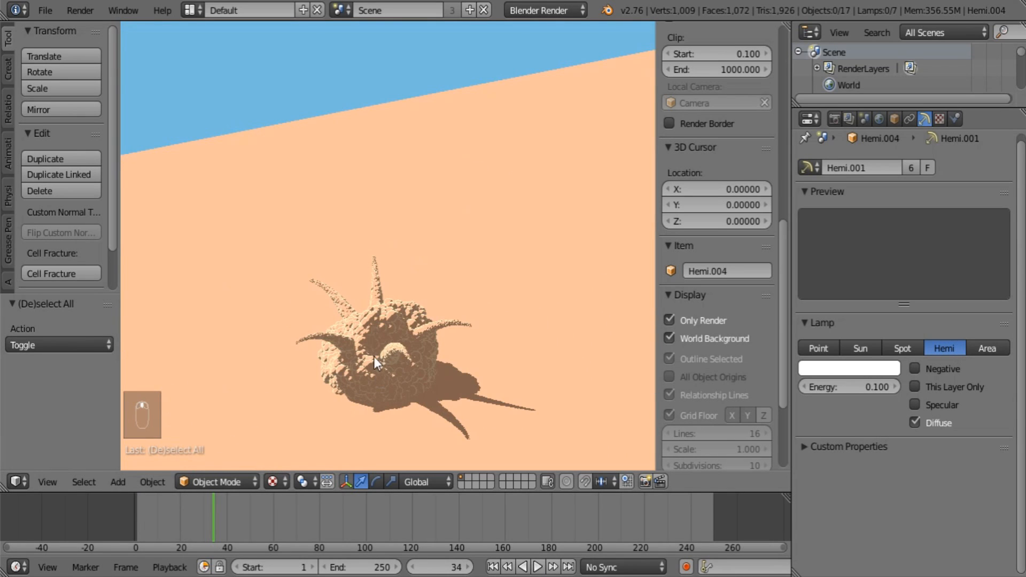
right_click(400, 345)
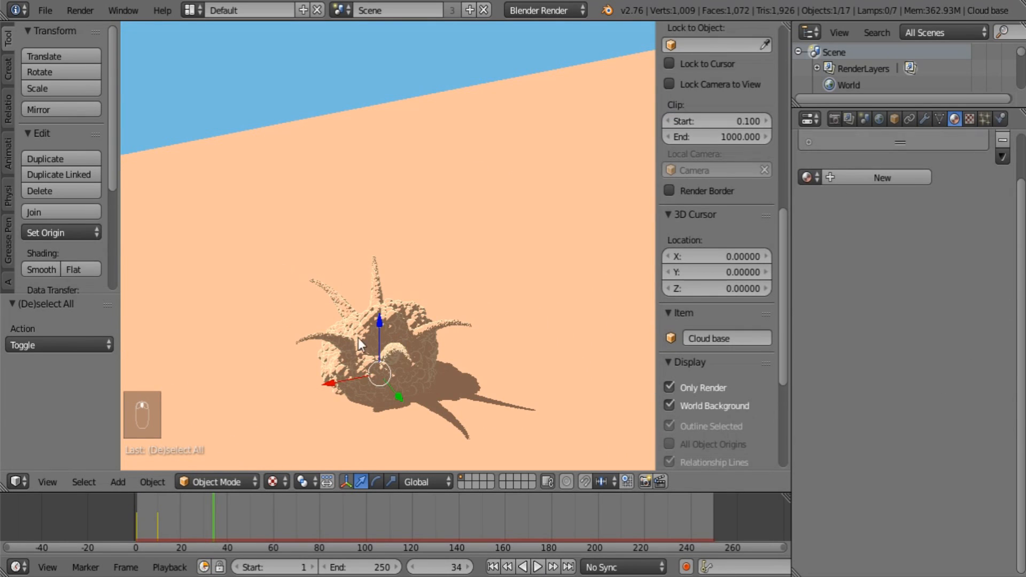
middle_drag(402, 316, 403, 385)
scroll(418, 359, up, 2)
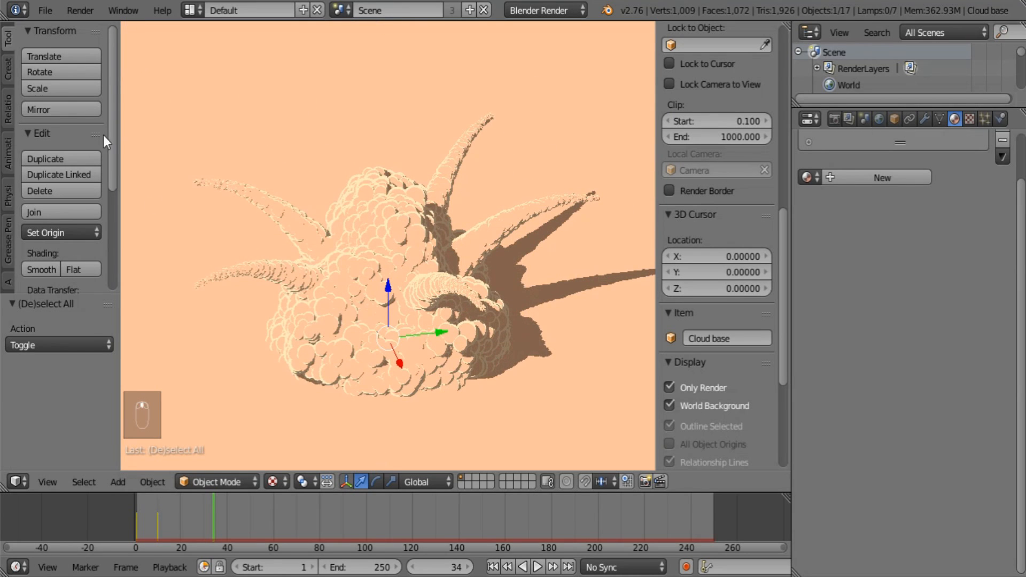
Save the current file and set the viewport shading to Solid
click(52, 16)
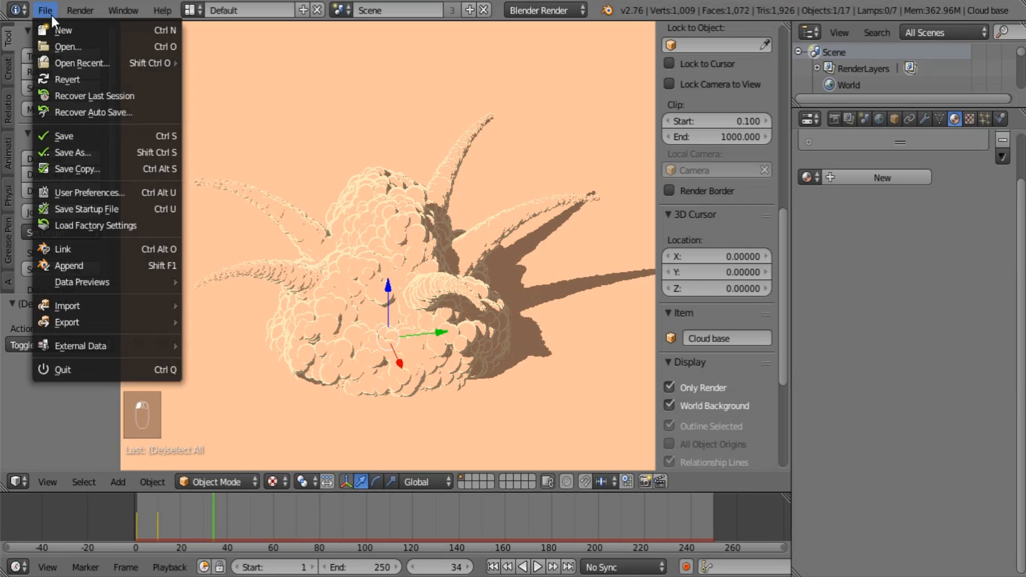
click(73, 137)
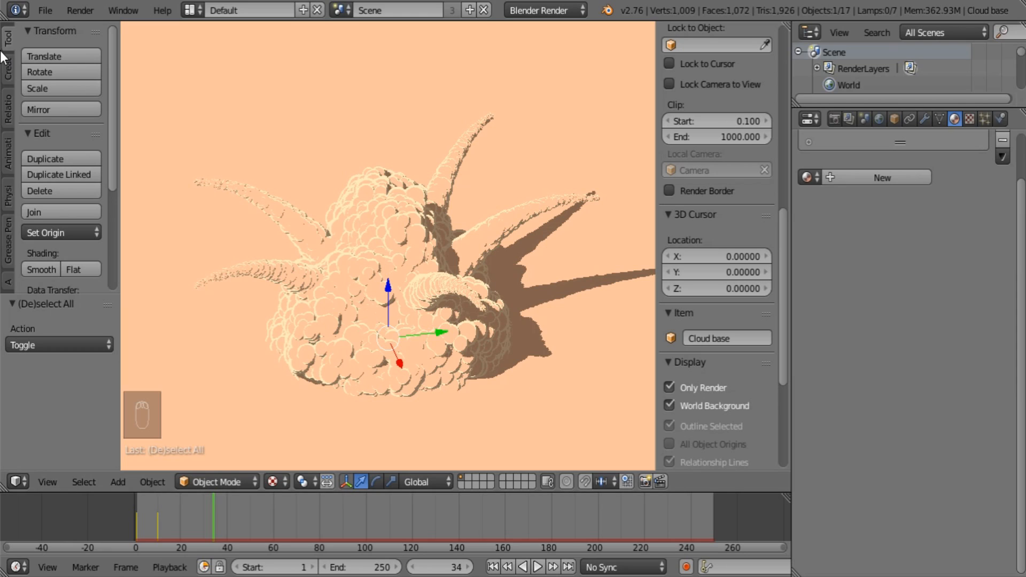
click(46, 10)
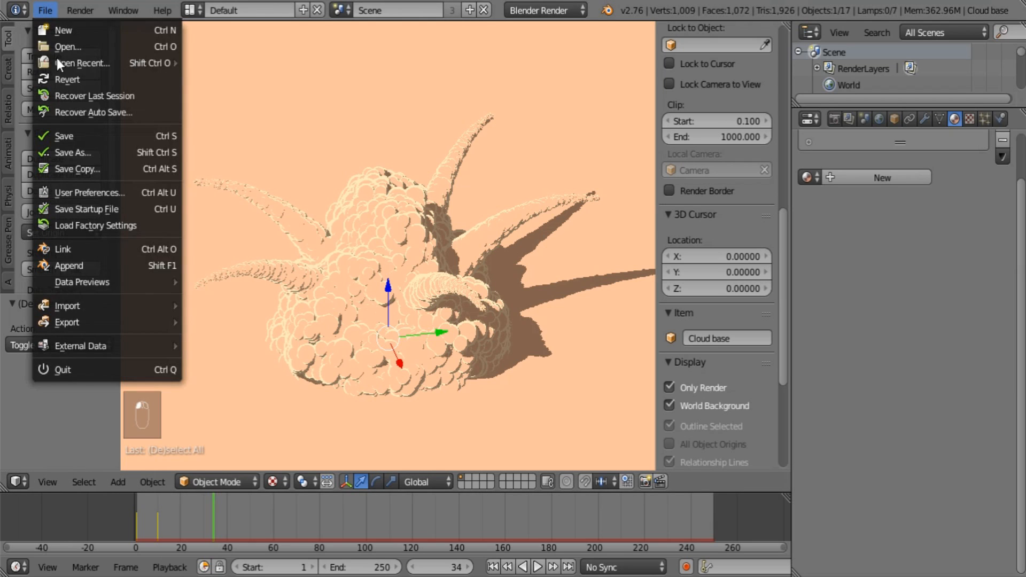
click(71, 130)
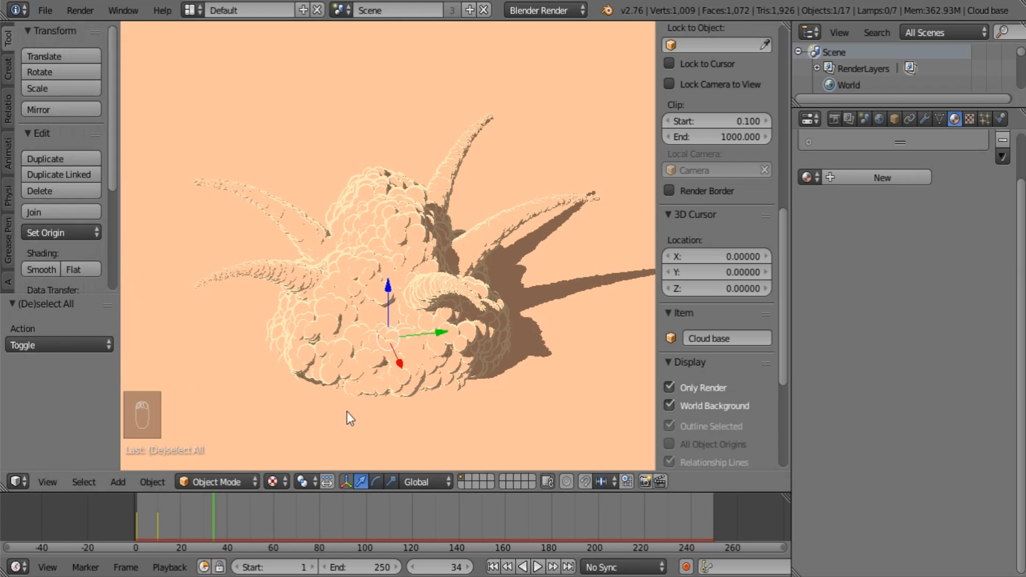
click(274, 480)
click(297, 423)
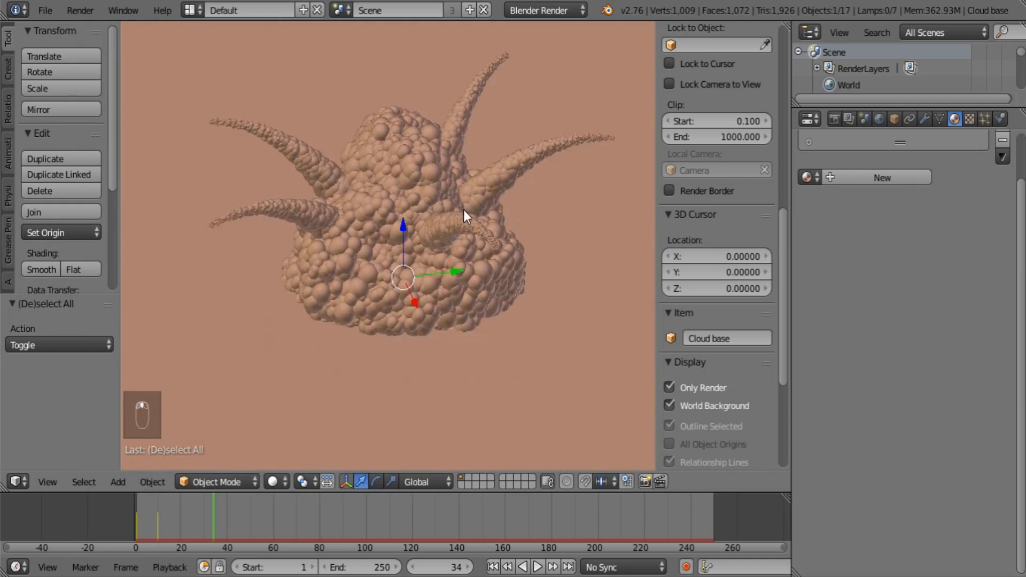